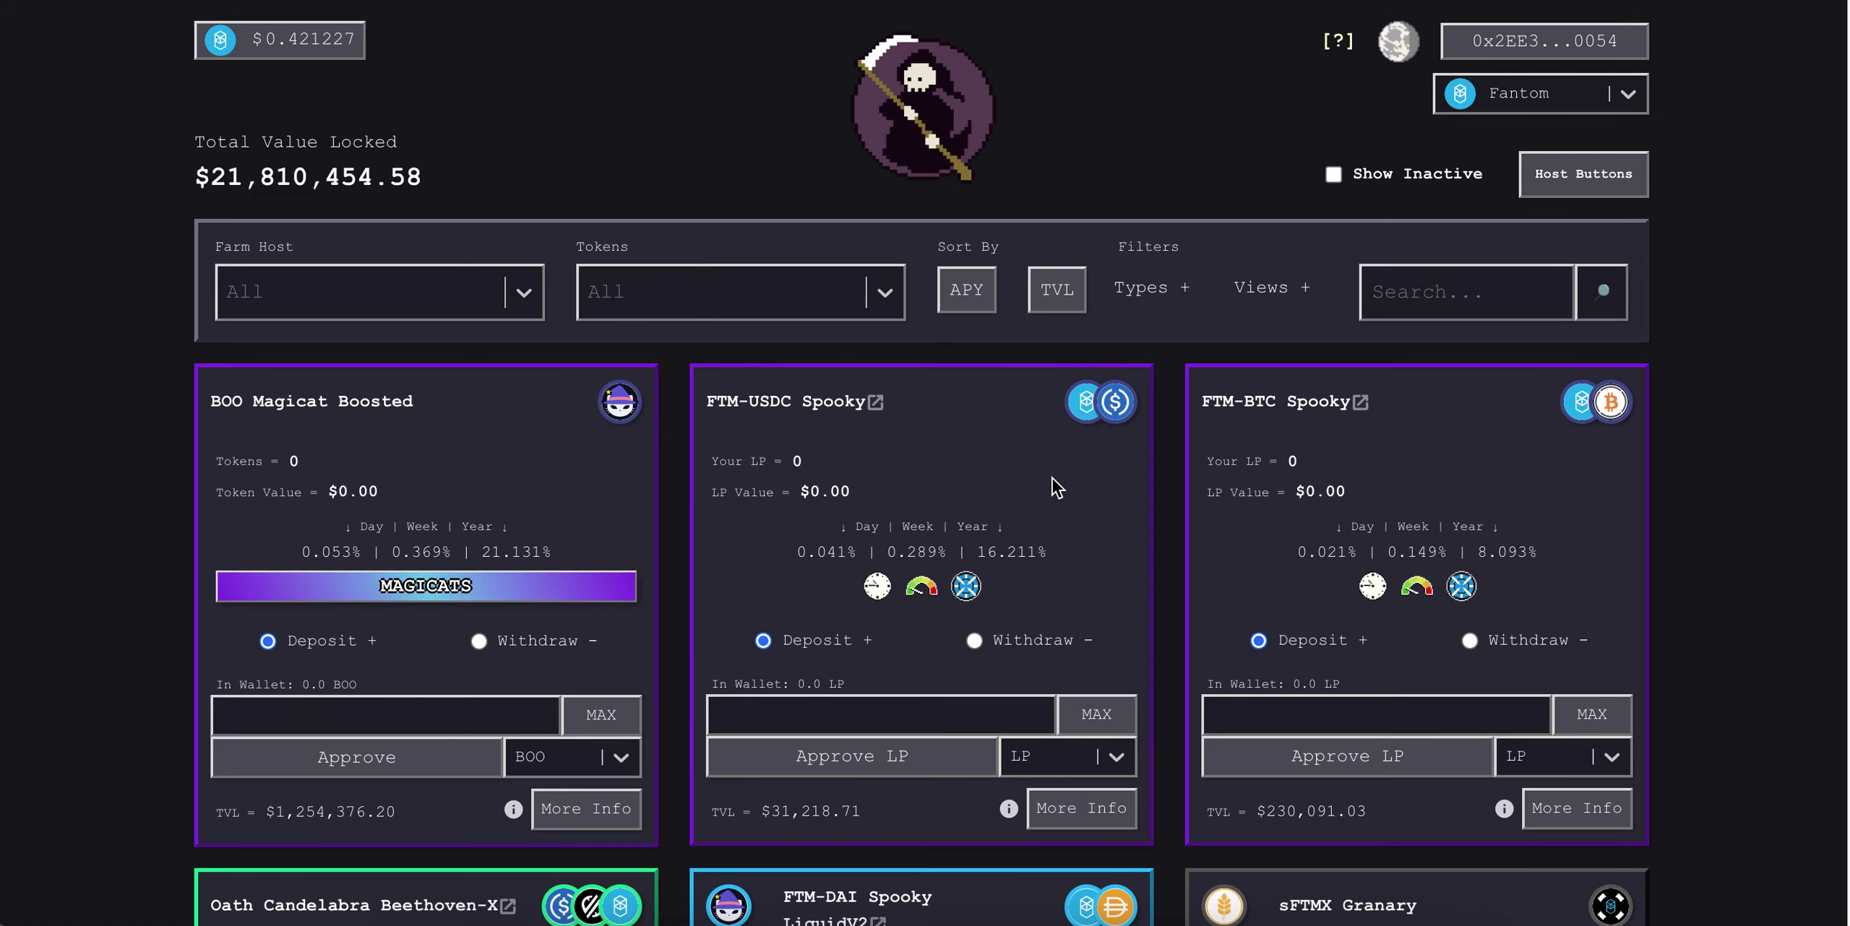
- Scroll the Reaper Farm list down to the FTM-DAI Spooky LiquidV2 vault worth $10.75
scroll(1161, 445, "down", 5)
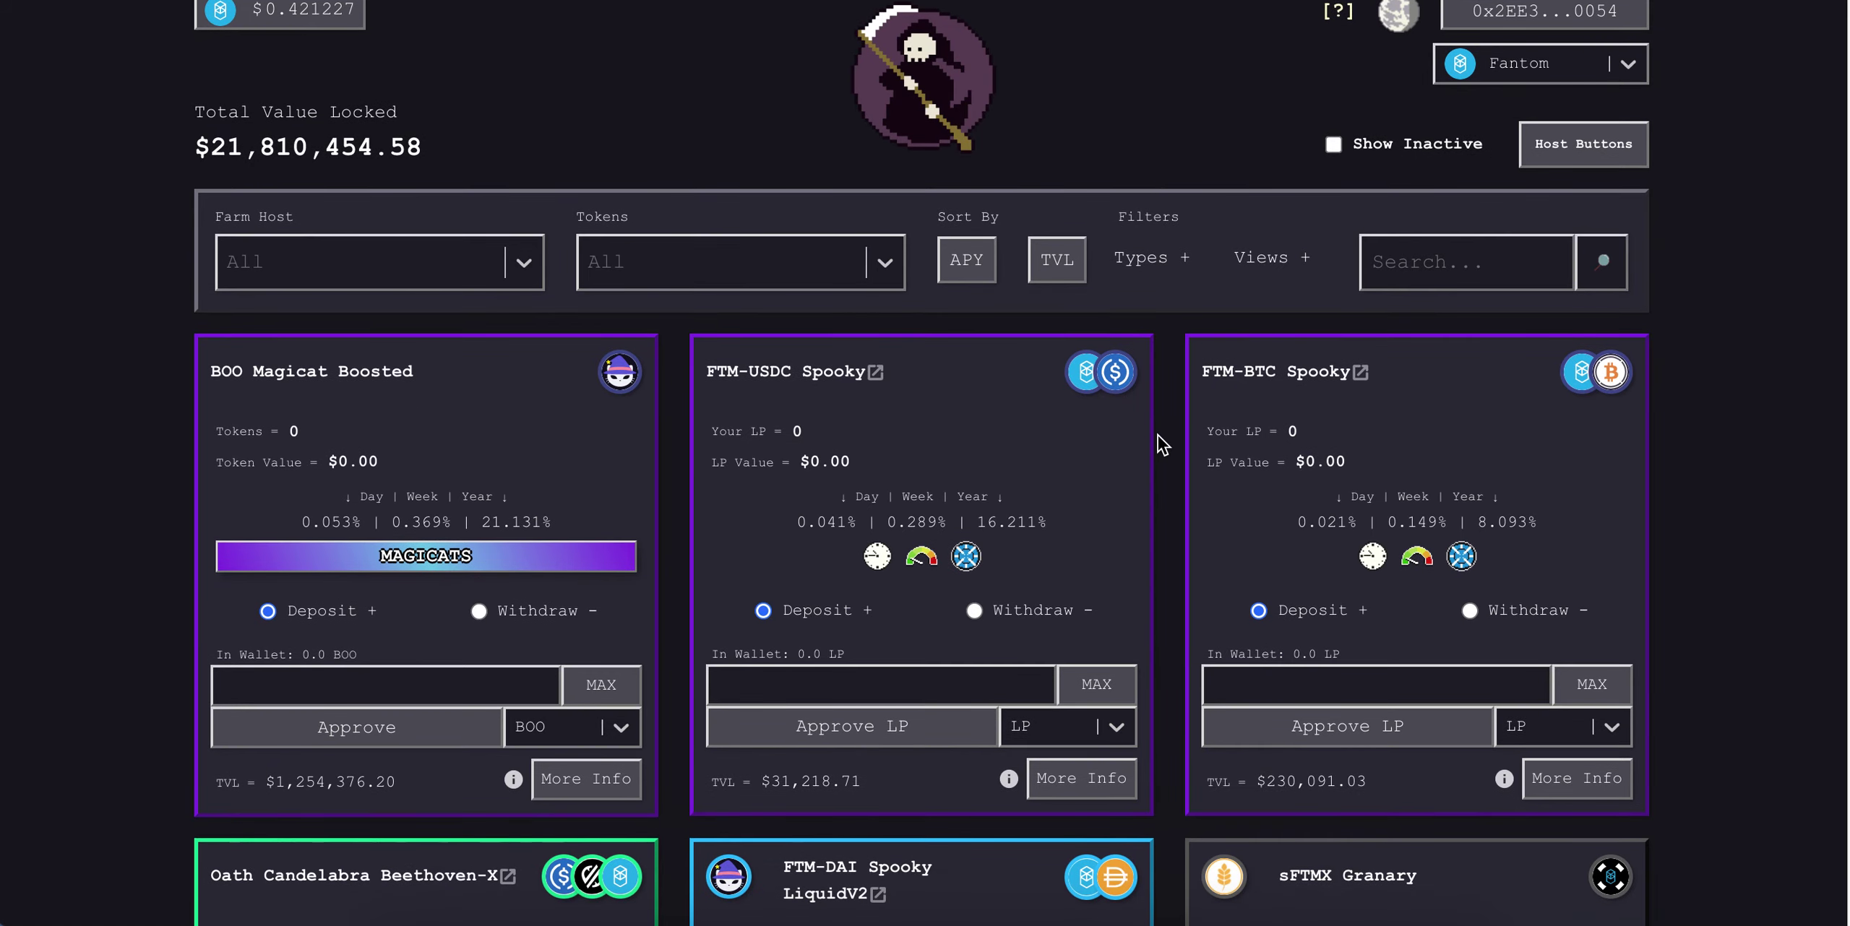
scroll(1160, 442, "down", 3)
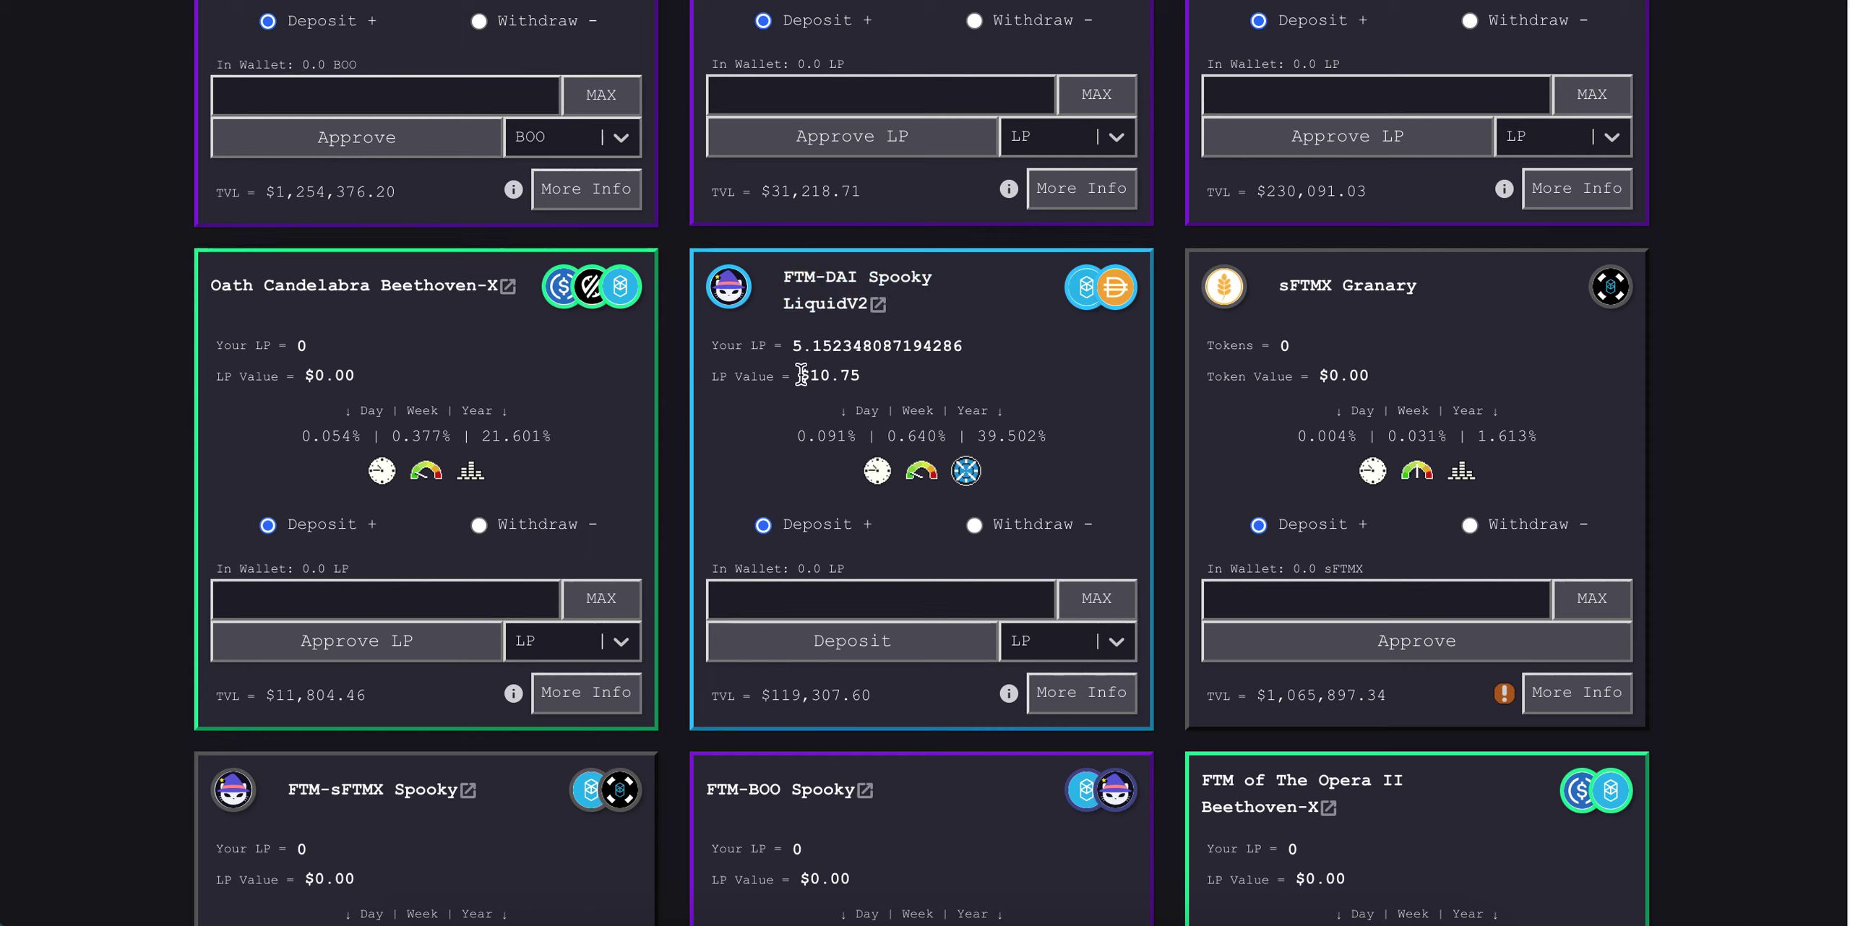
- Highlight the vault's 5.152348087194286 LP deposit amount on the FTM-DAI card
double_click(828, 375)
left_click(906, 375)
left_click_drag(792, 346, 1074, 347)
left_click(1064, 351)
- Open the FTM-DAI vault's More Info details and scroll to its Vault Contract link
left_click(1098, 692)
scroll(1098, 509, "down", 2)
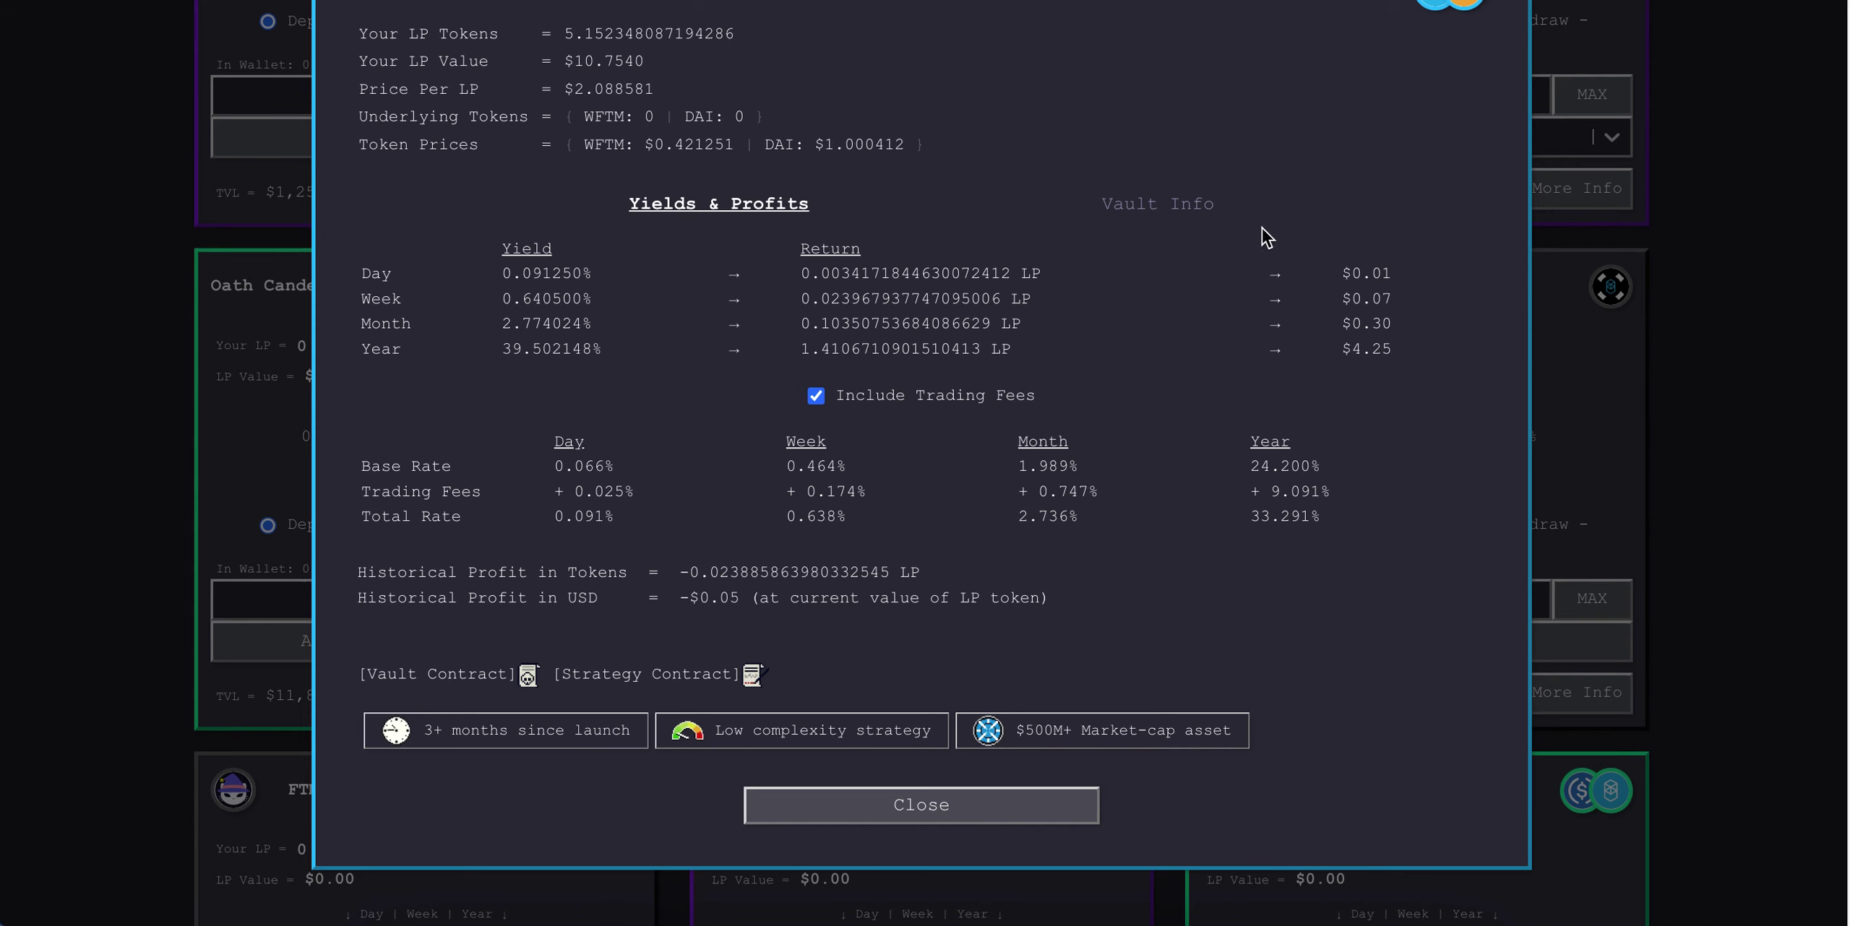
scroll(1106, 304, "up", 1)
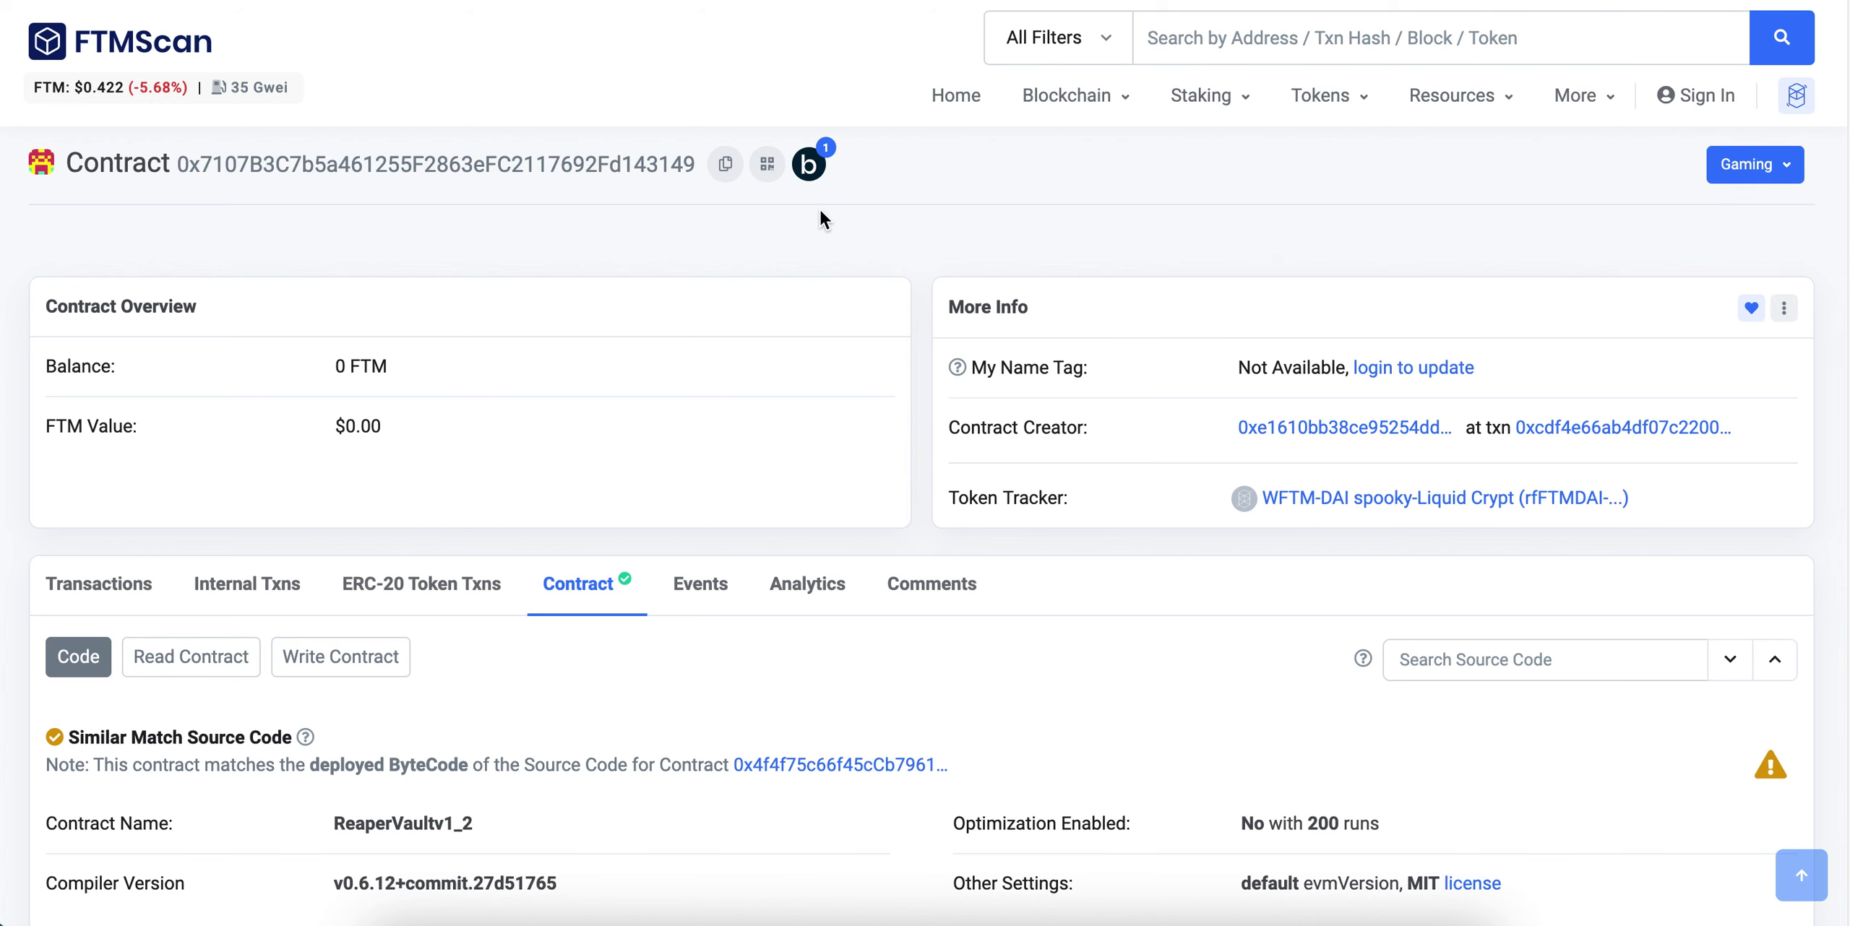
- Scroll through the ReaperVaultv1_2 verified source code, past totalSupply, allowance and approve
scroll(908, 246, "down", 2)
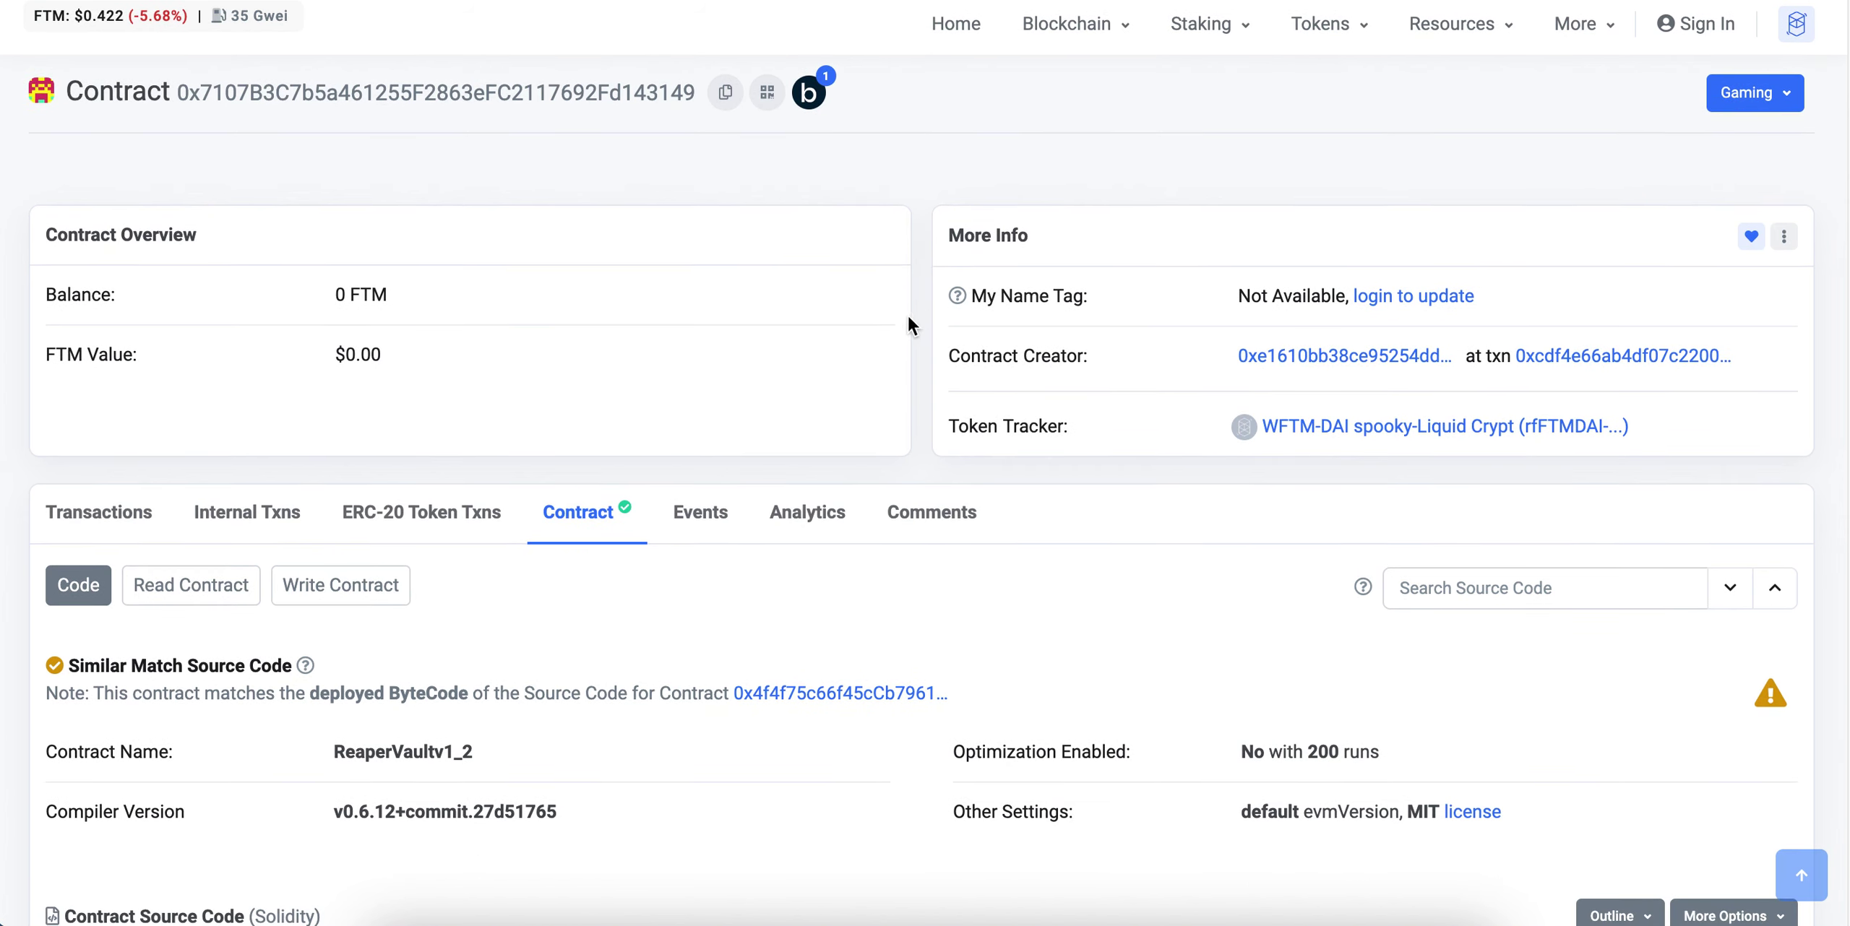
scroll(902, 332, "down", 4)
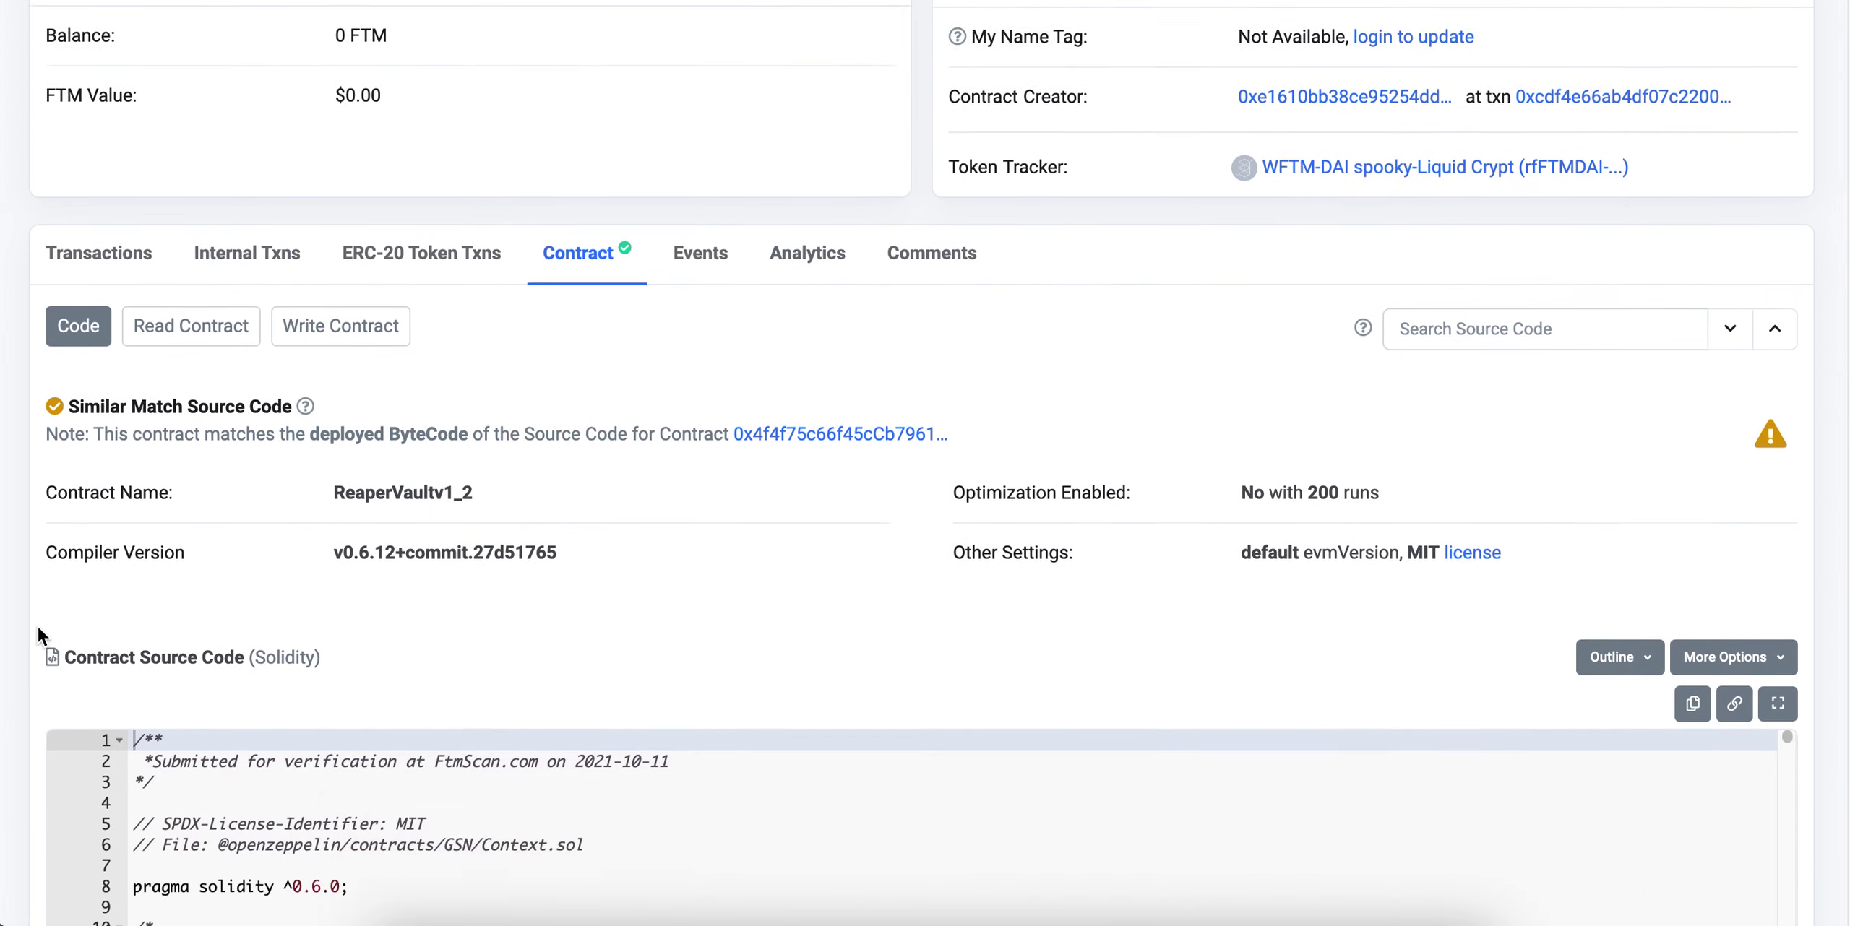
scroll(37, 628, "down", 6)
scroll(201, 368, "down", 10)
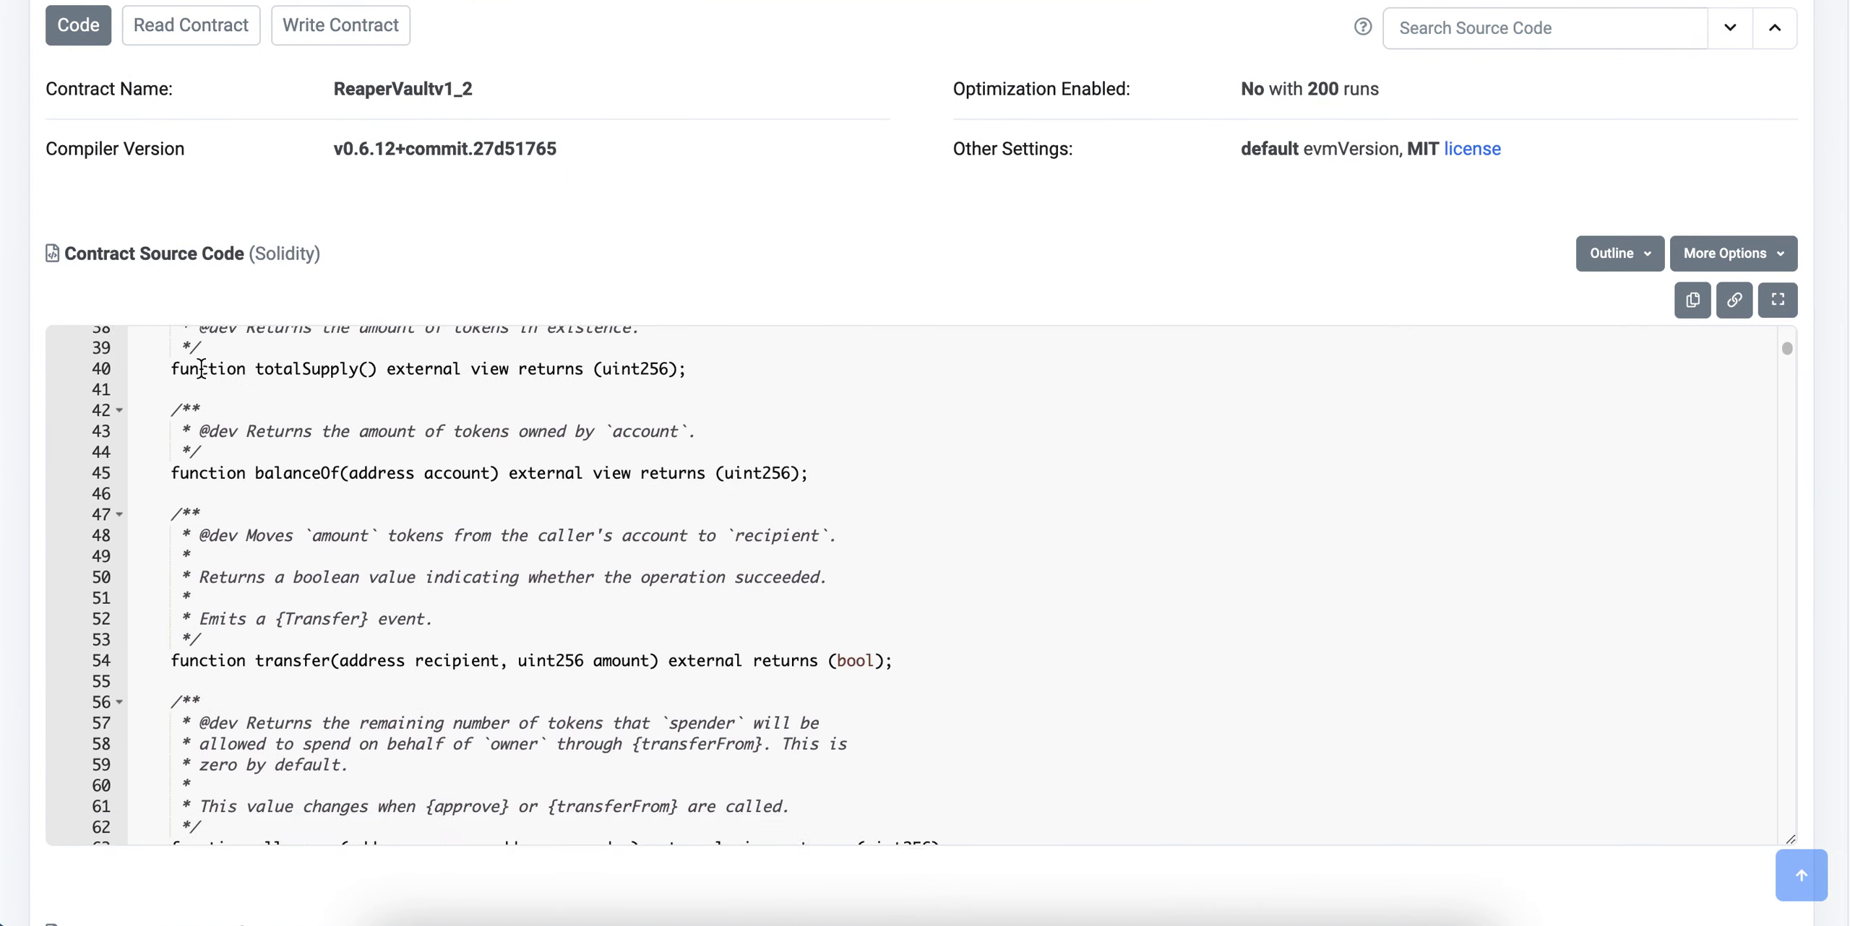
scroll(202, 369, "down", 6)
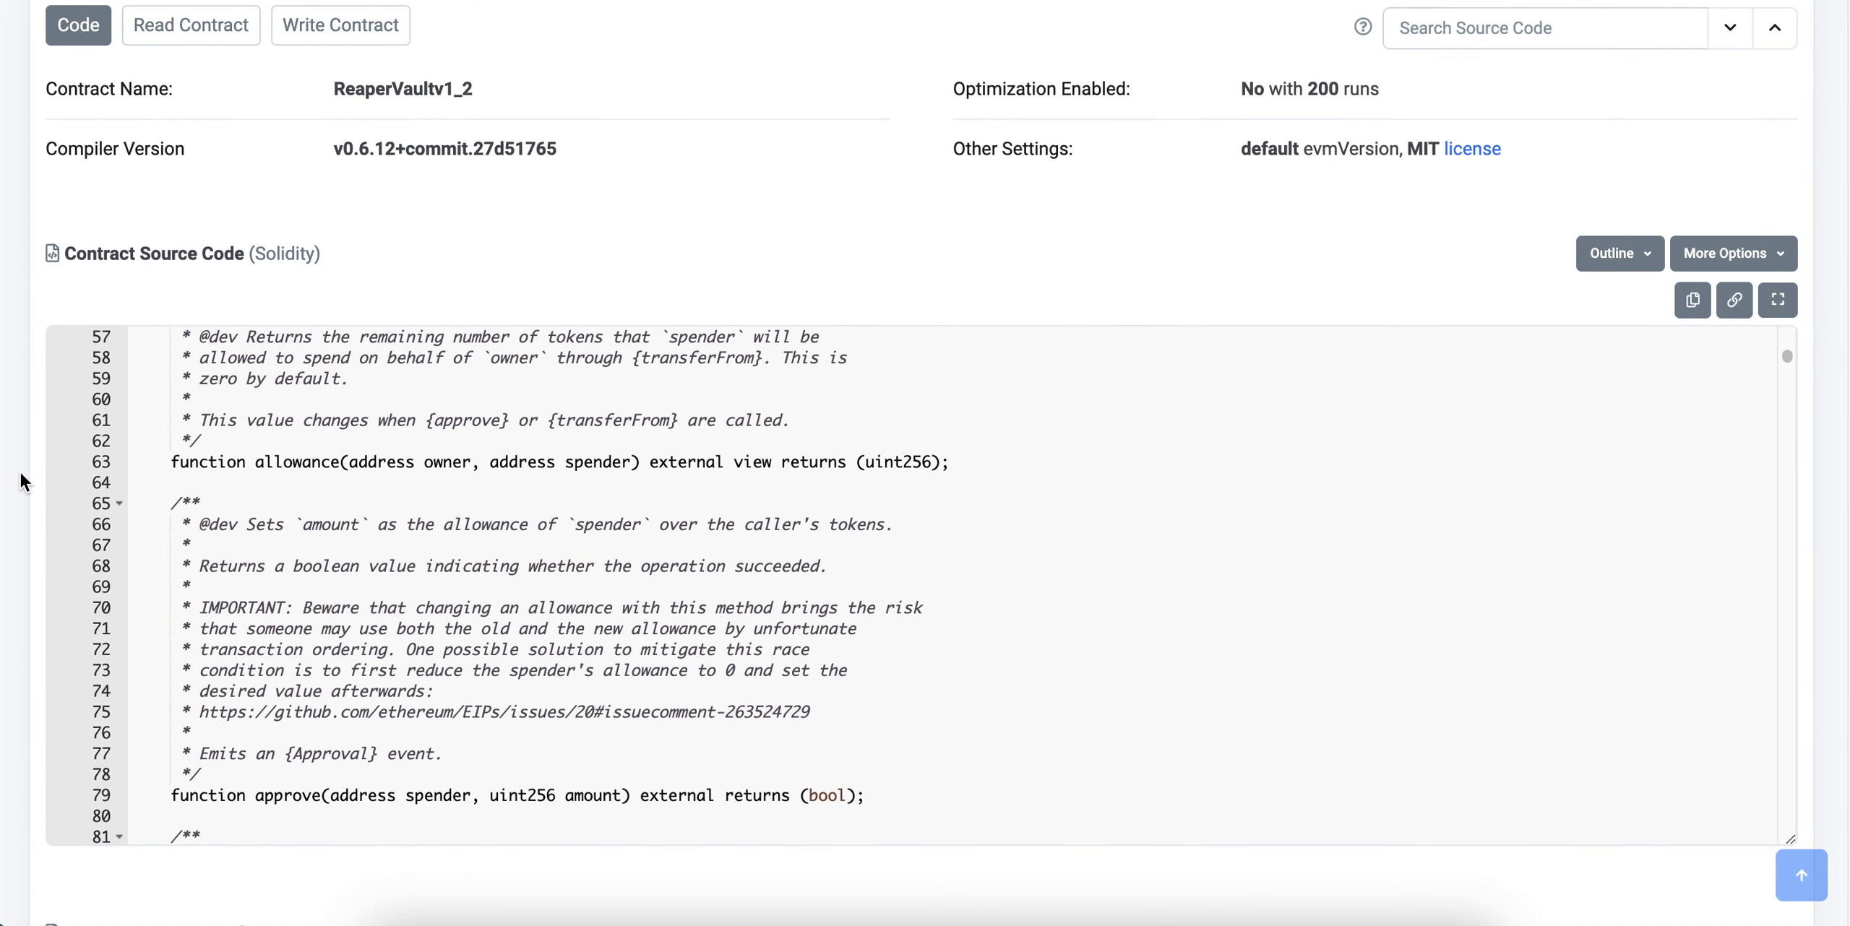
scroll(287, 475, "down", 2)
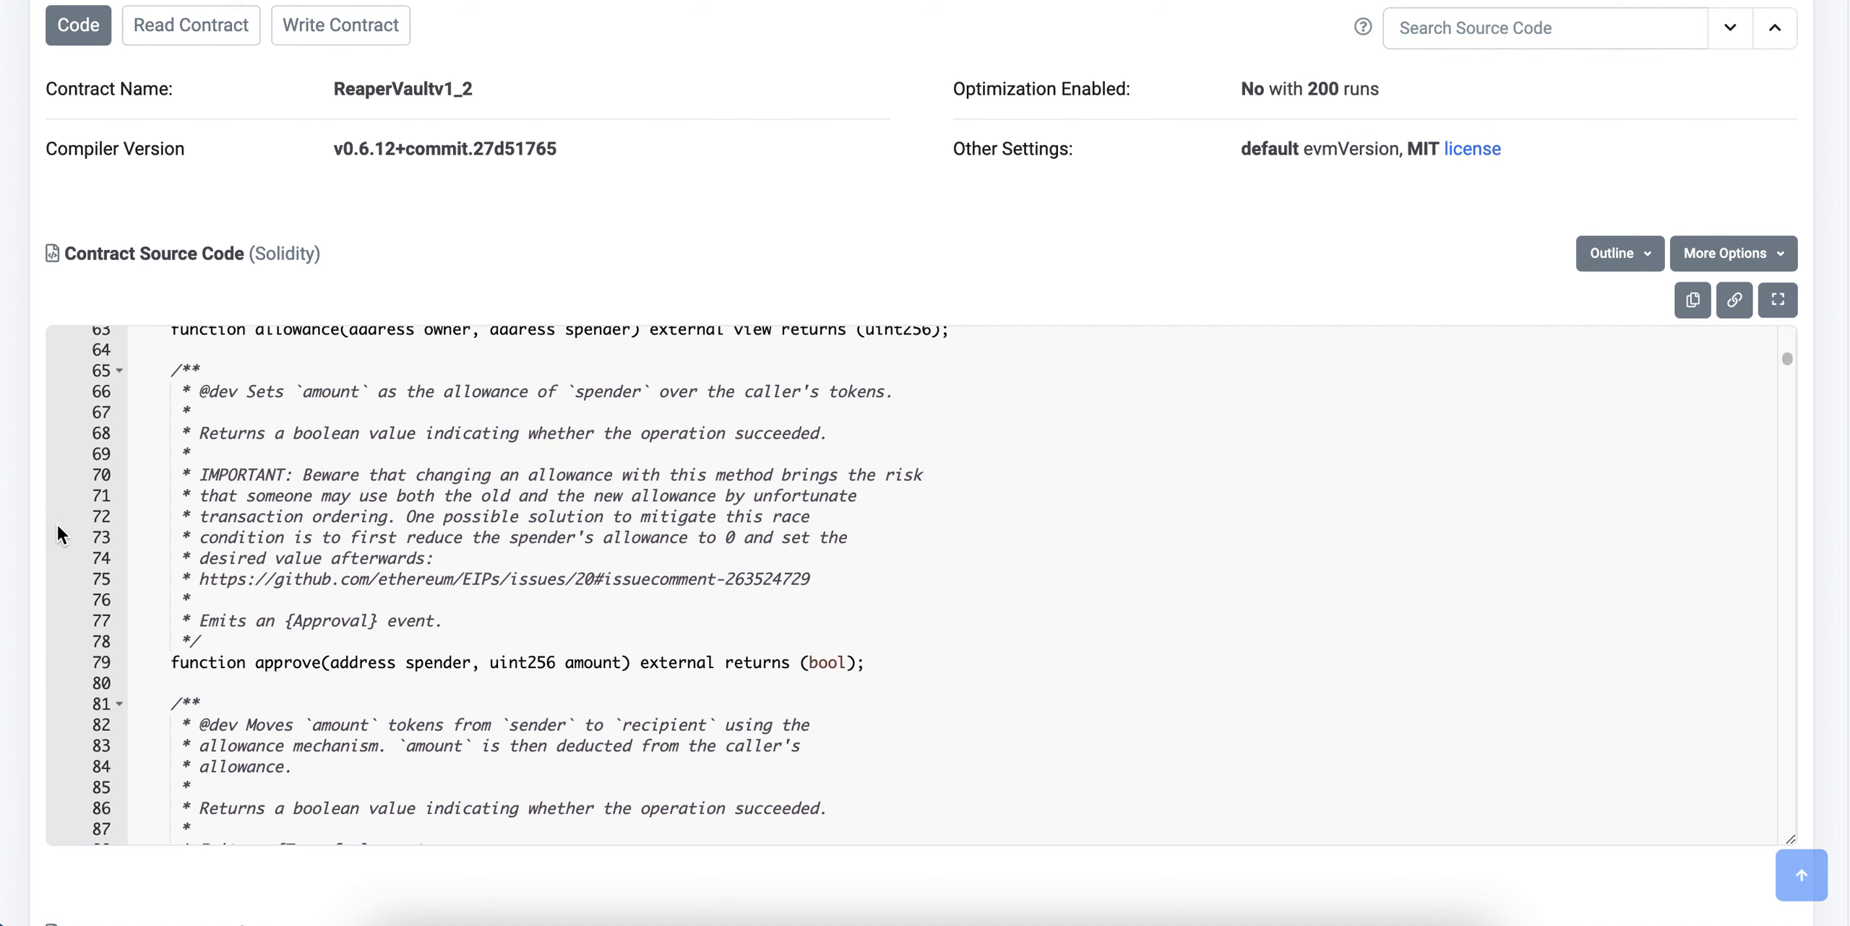
scroll(40, 503, "up", 5)
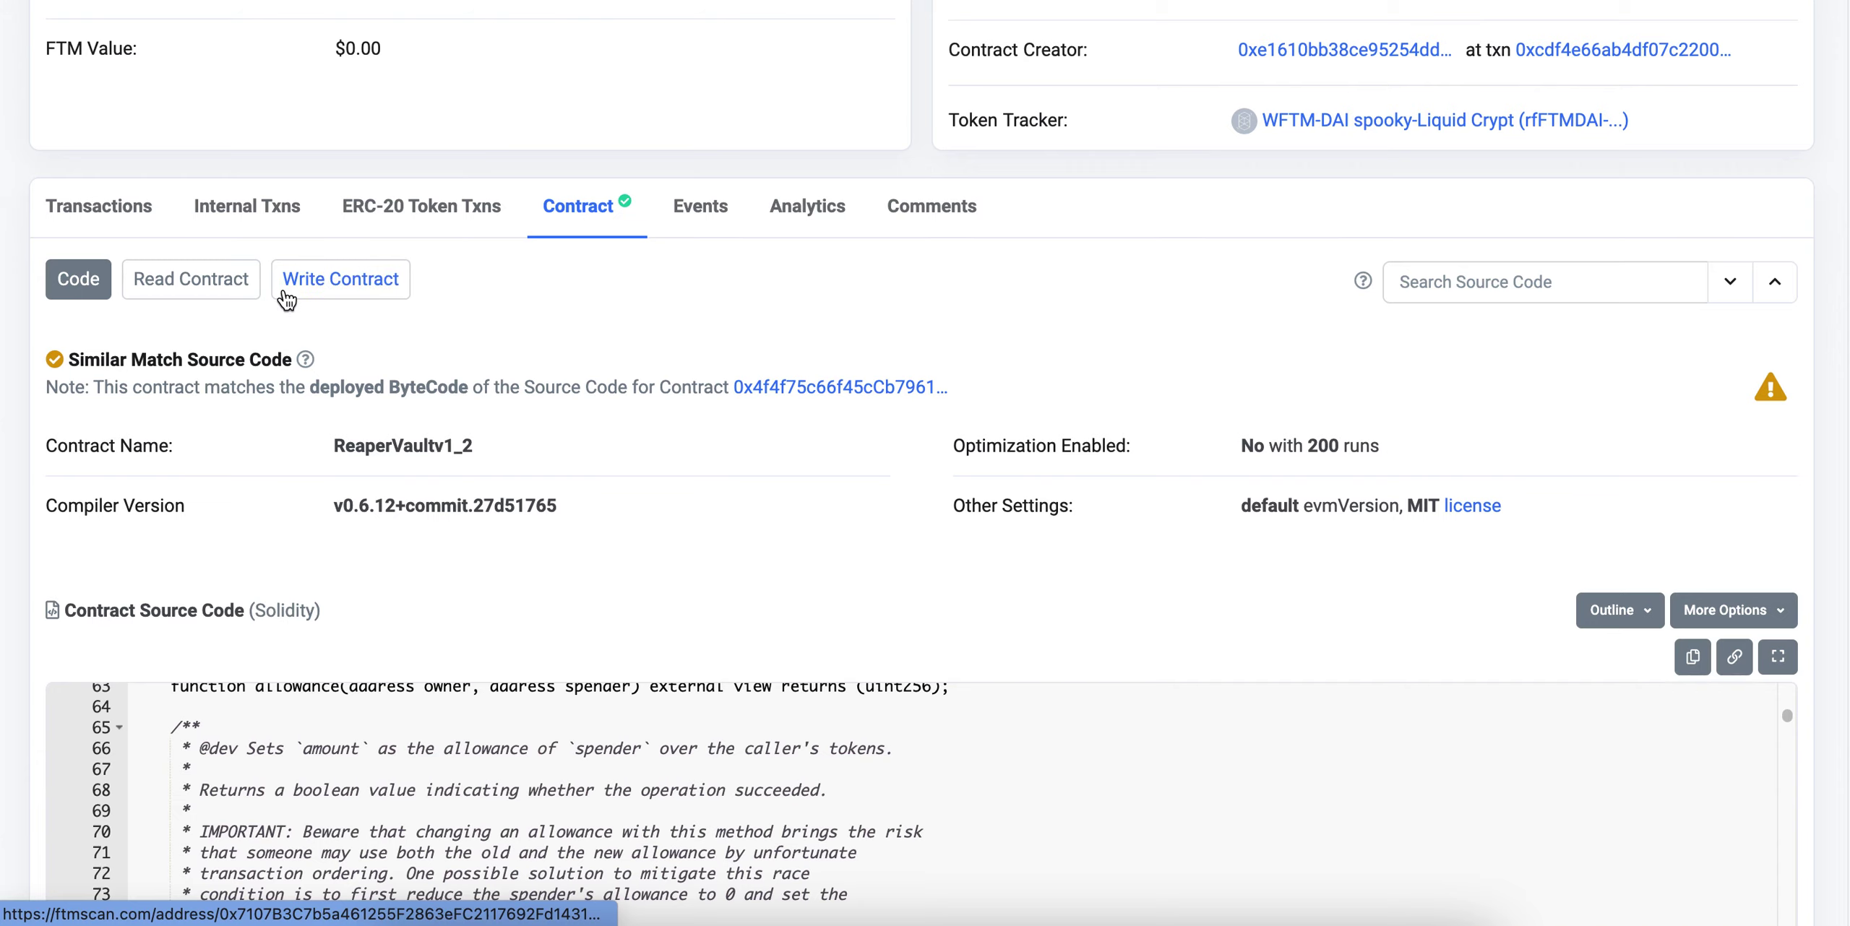
- Switch to Read Contract and scroll through the vault's 21 read functions
left_click(224, 300)
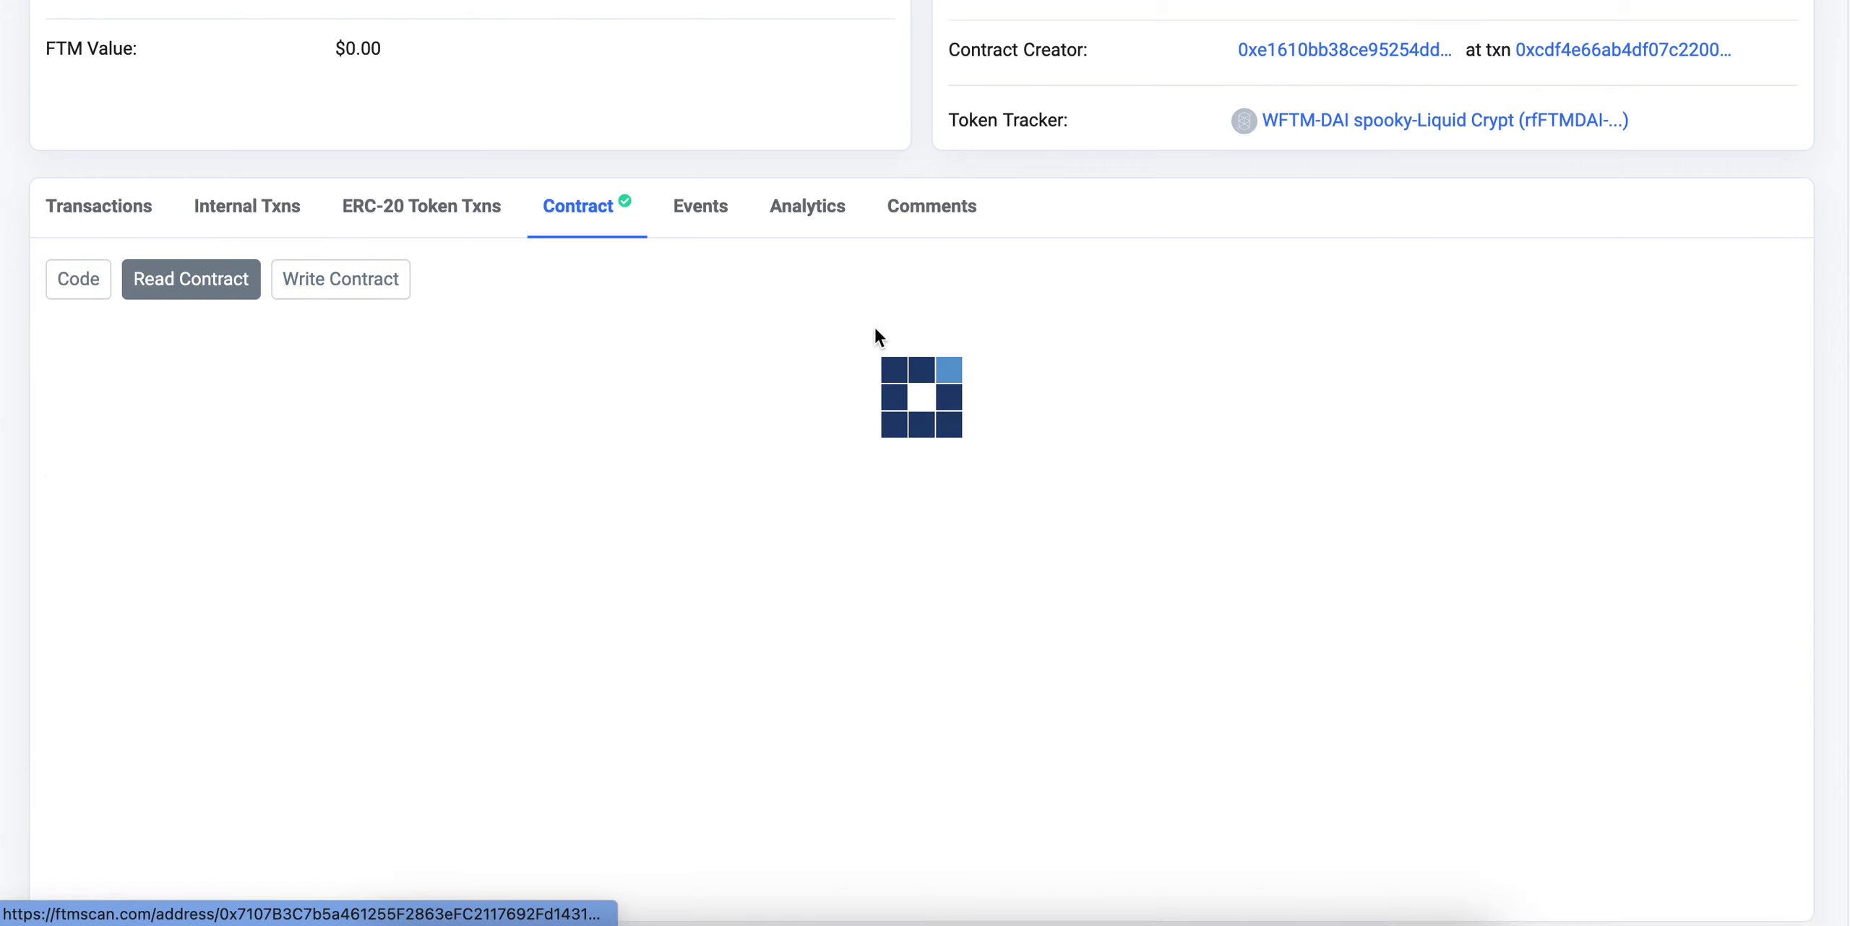
scroll(926, 339, "down", 3)
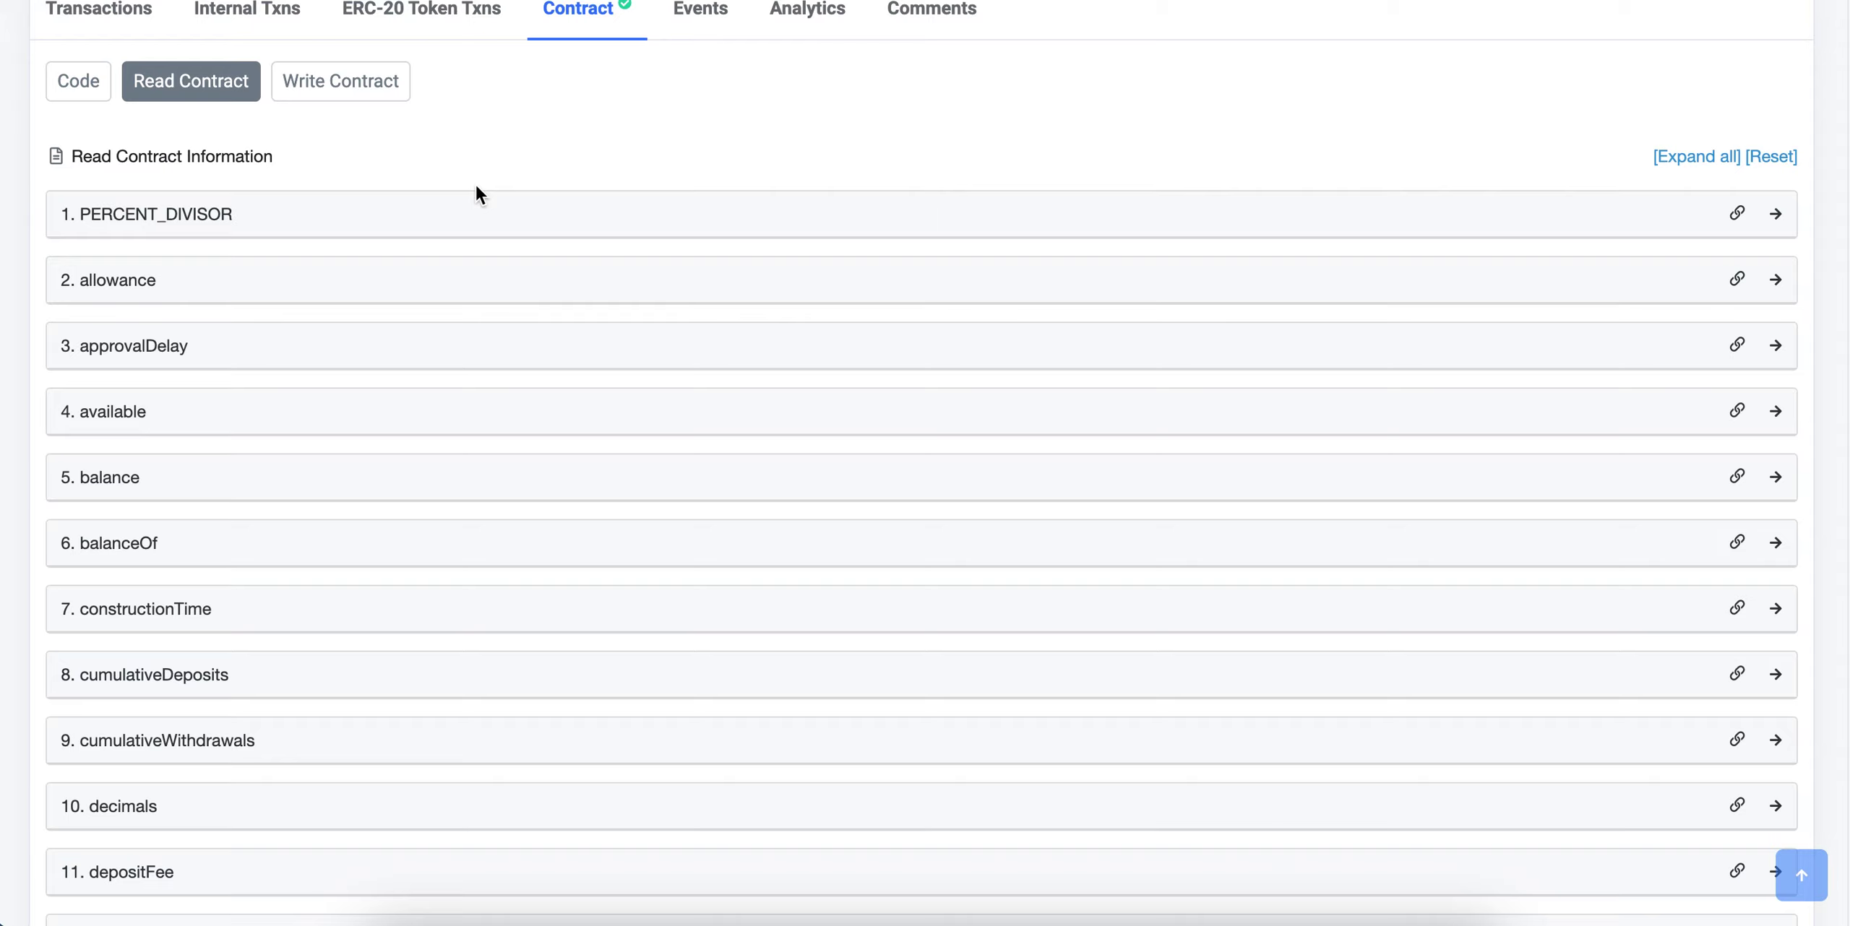
scroll(487, 435, "down", 1)
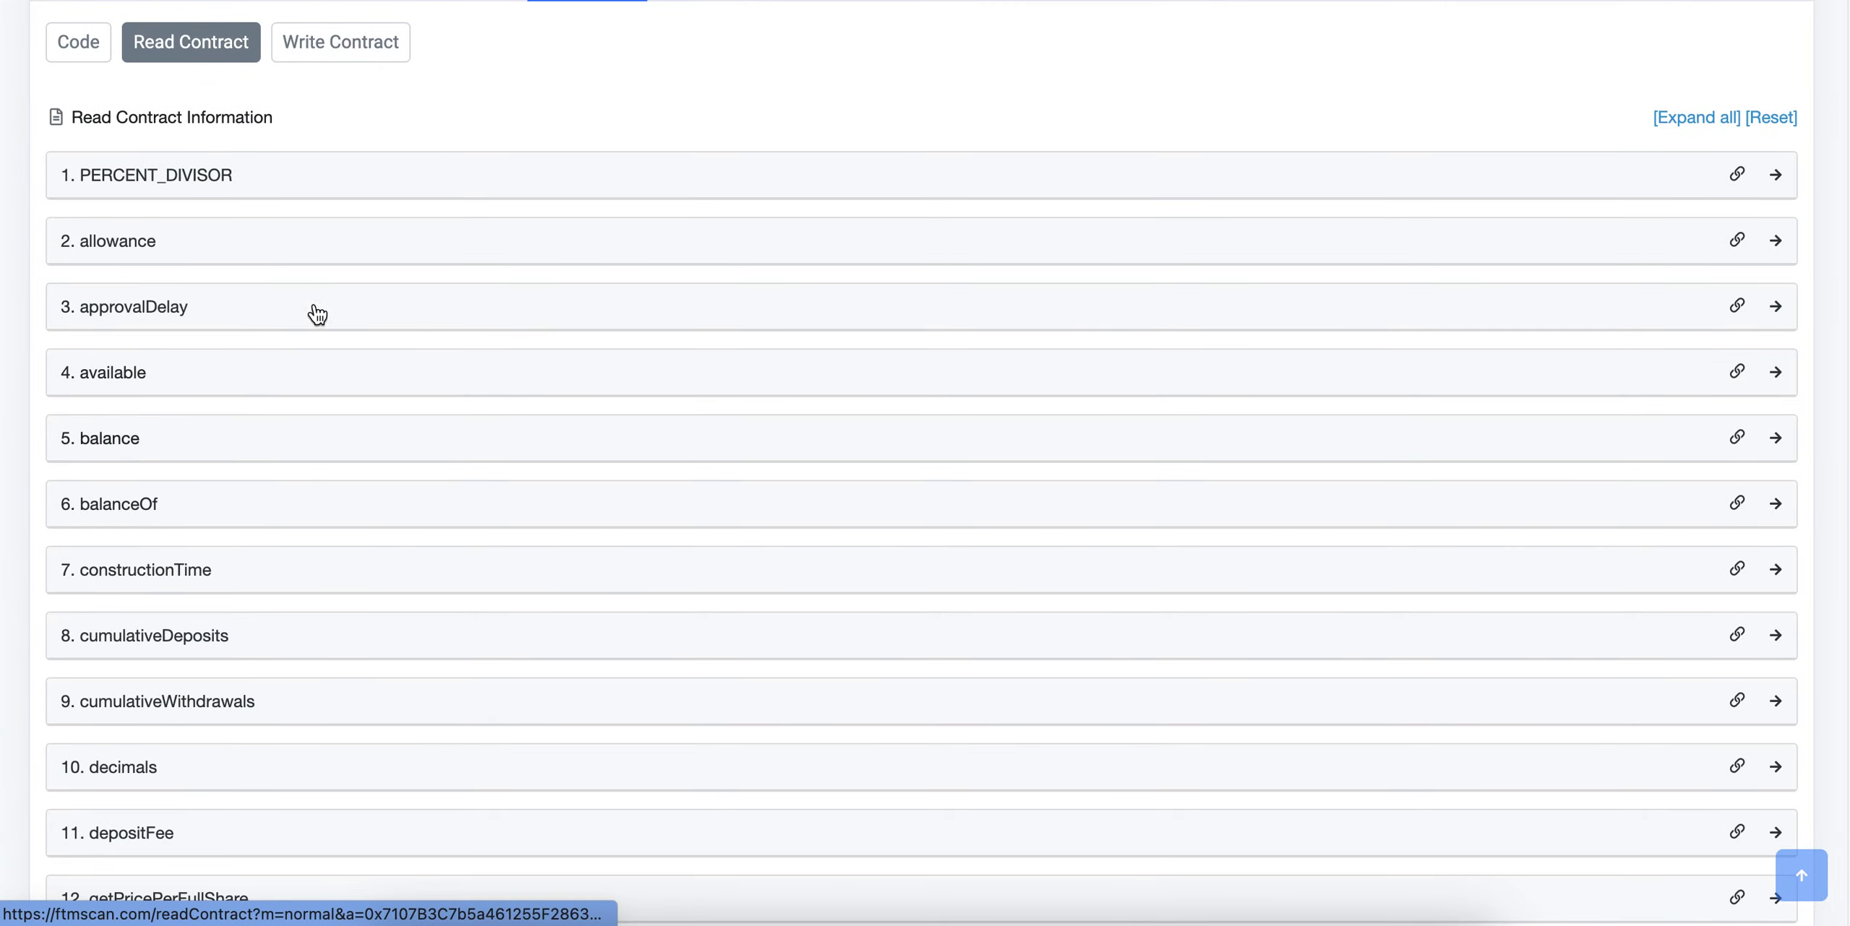
scroll(399, 235, "down", 1)
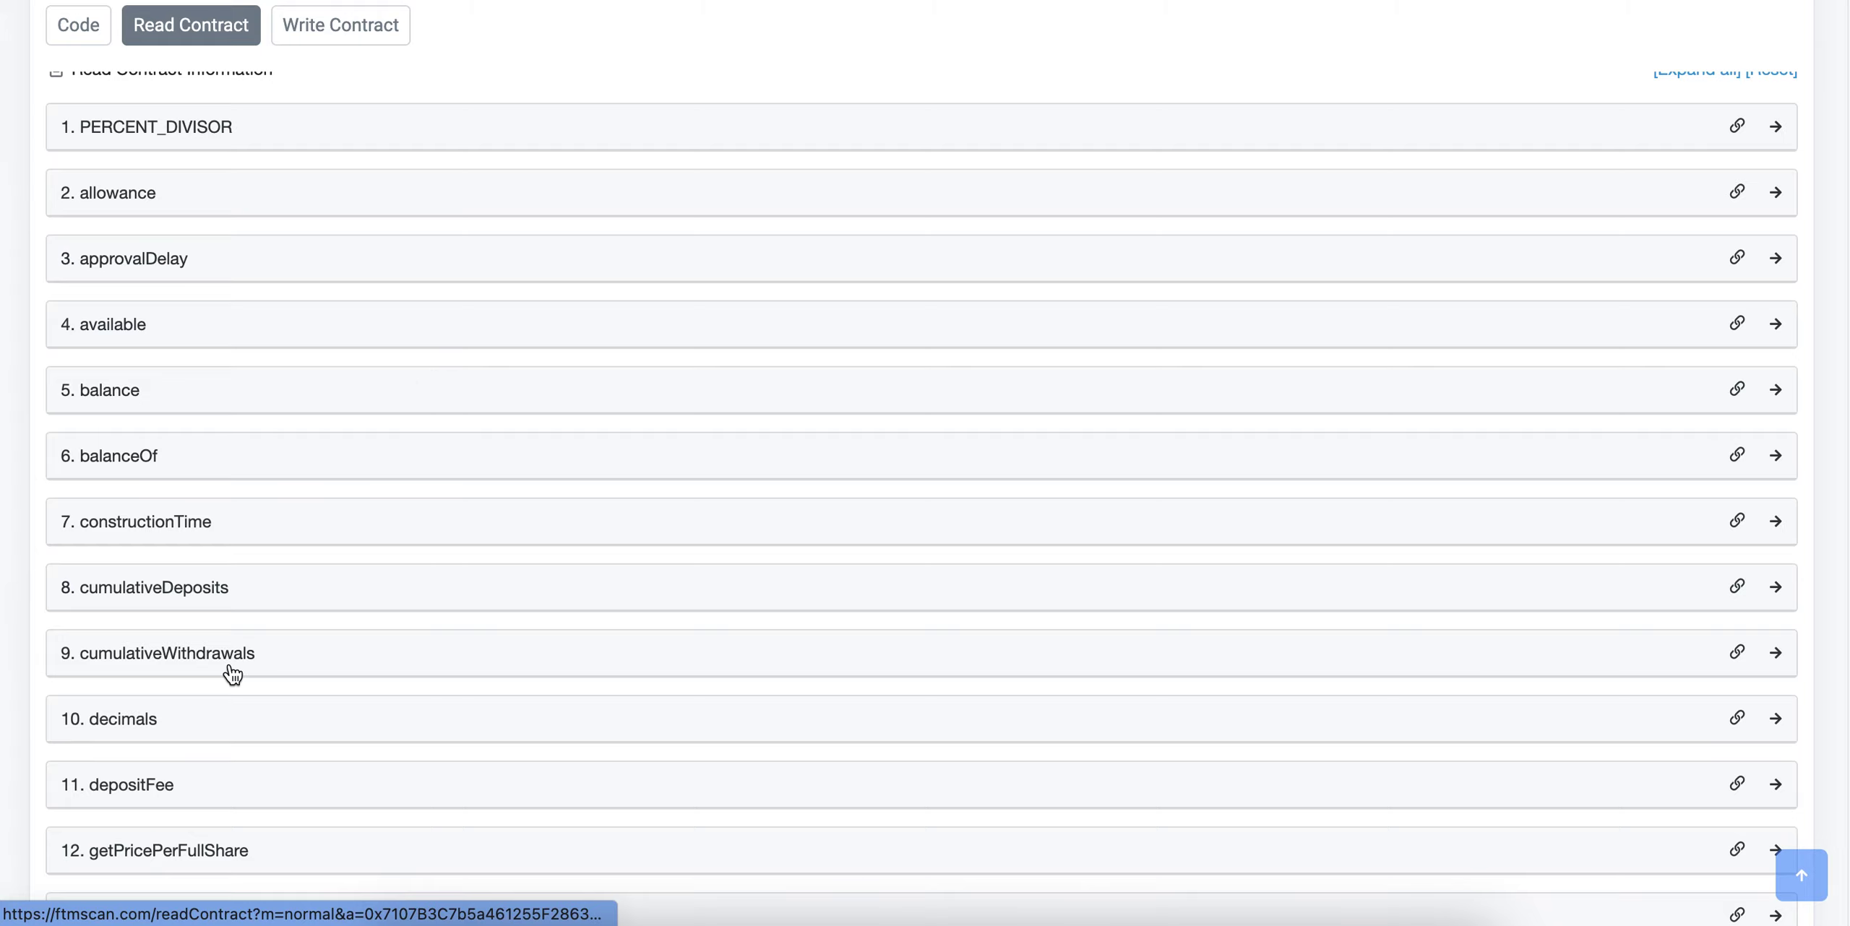
scroll(336, 272, "down", 1)
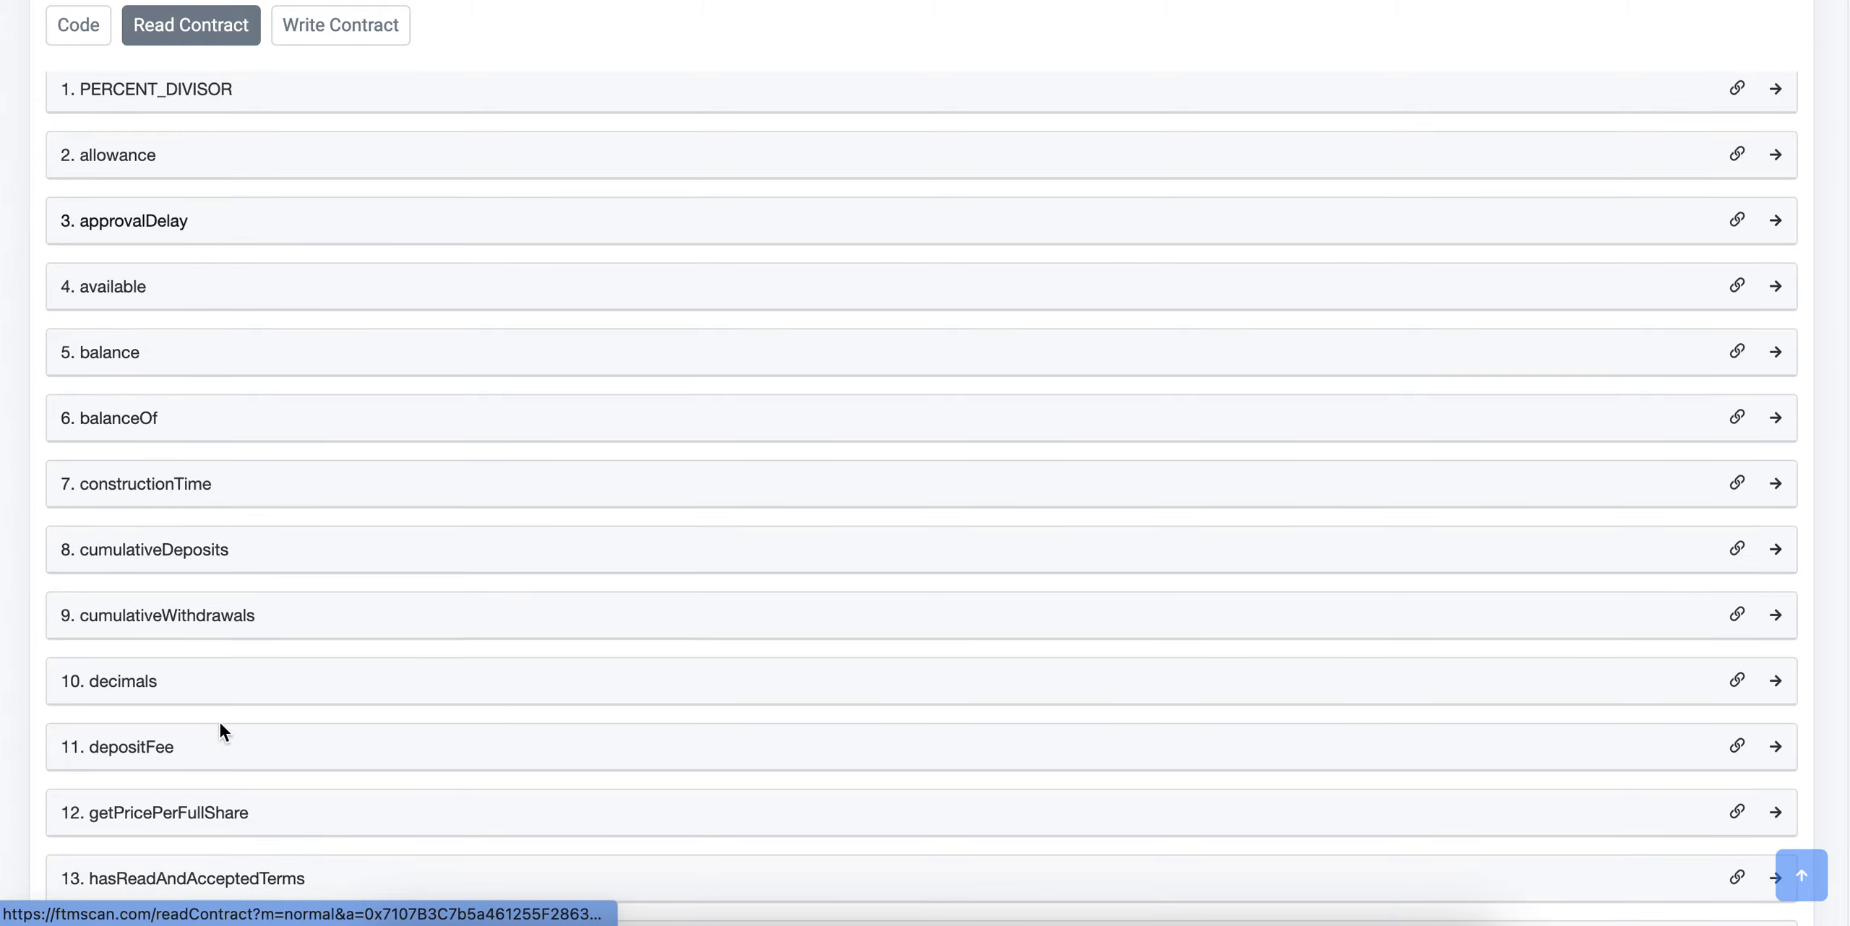
scroll(277, 438, "up", 1)
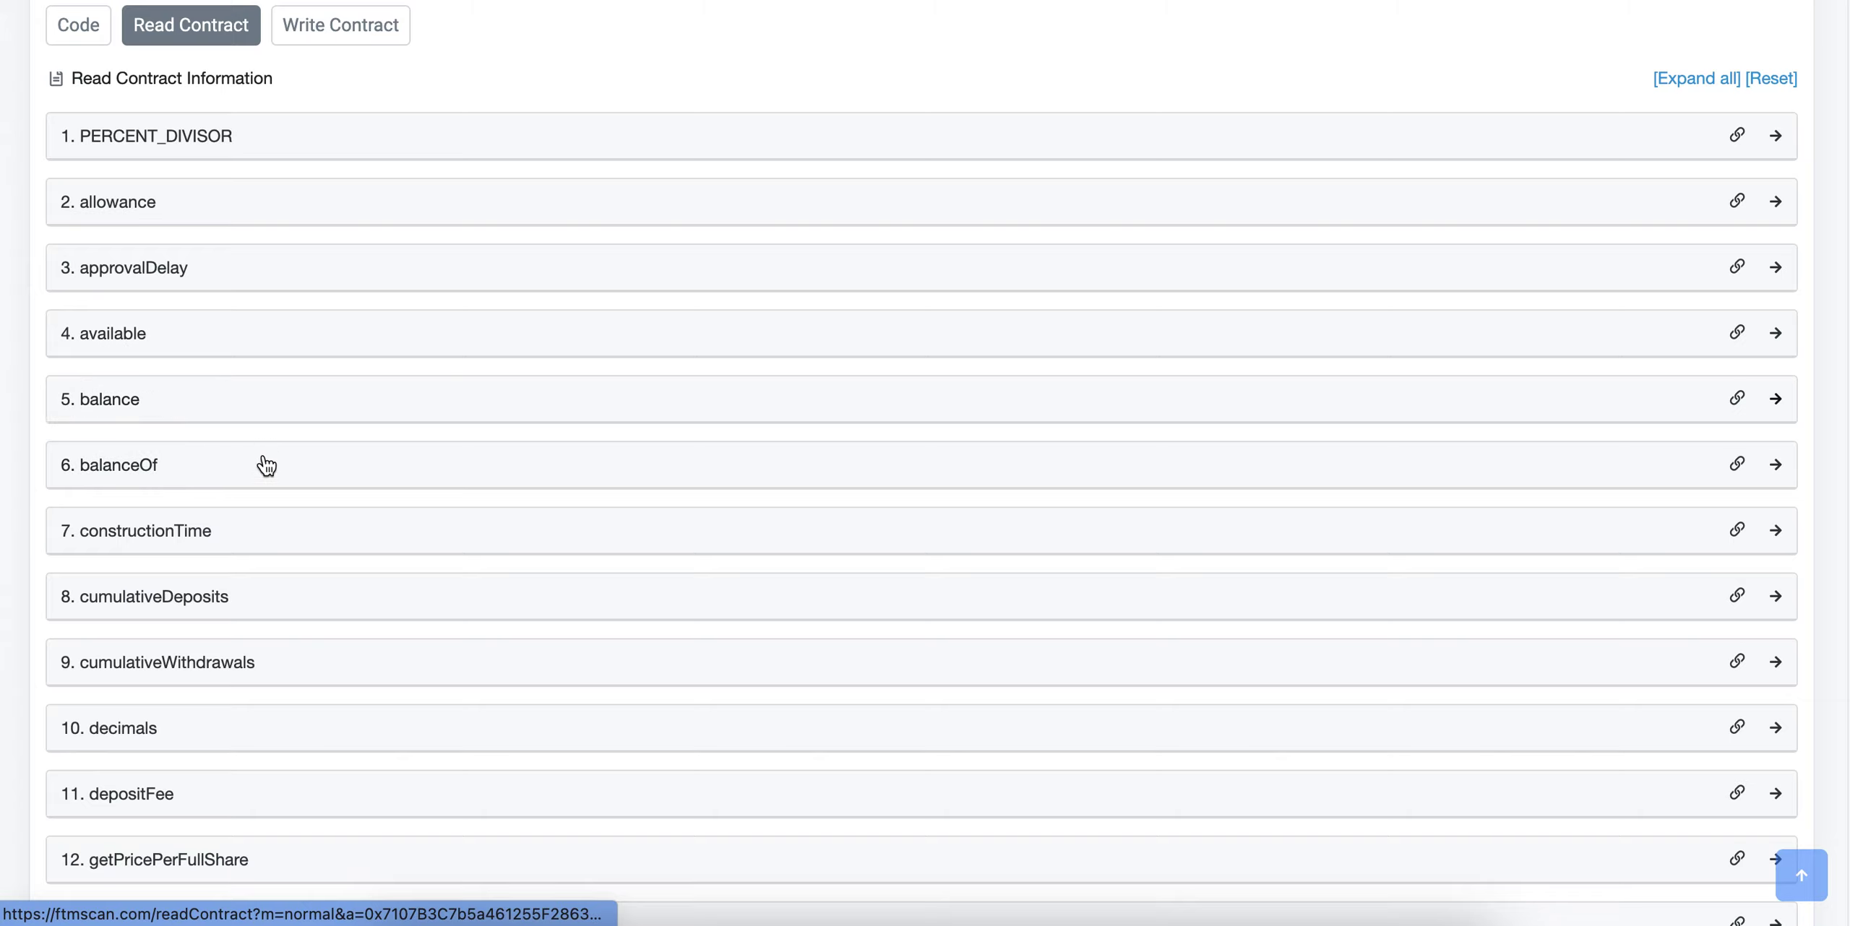
- Expand balanceOf to see its account input, then collapse it again
left_click(246, 470)
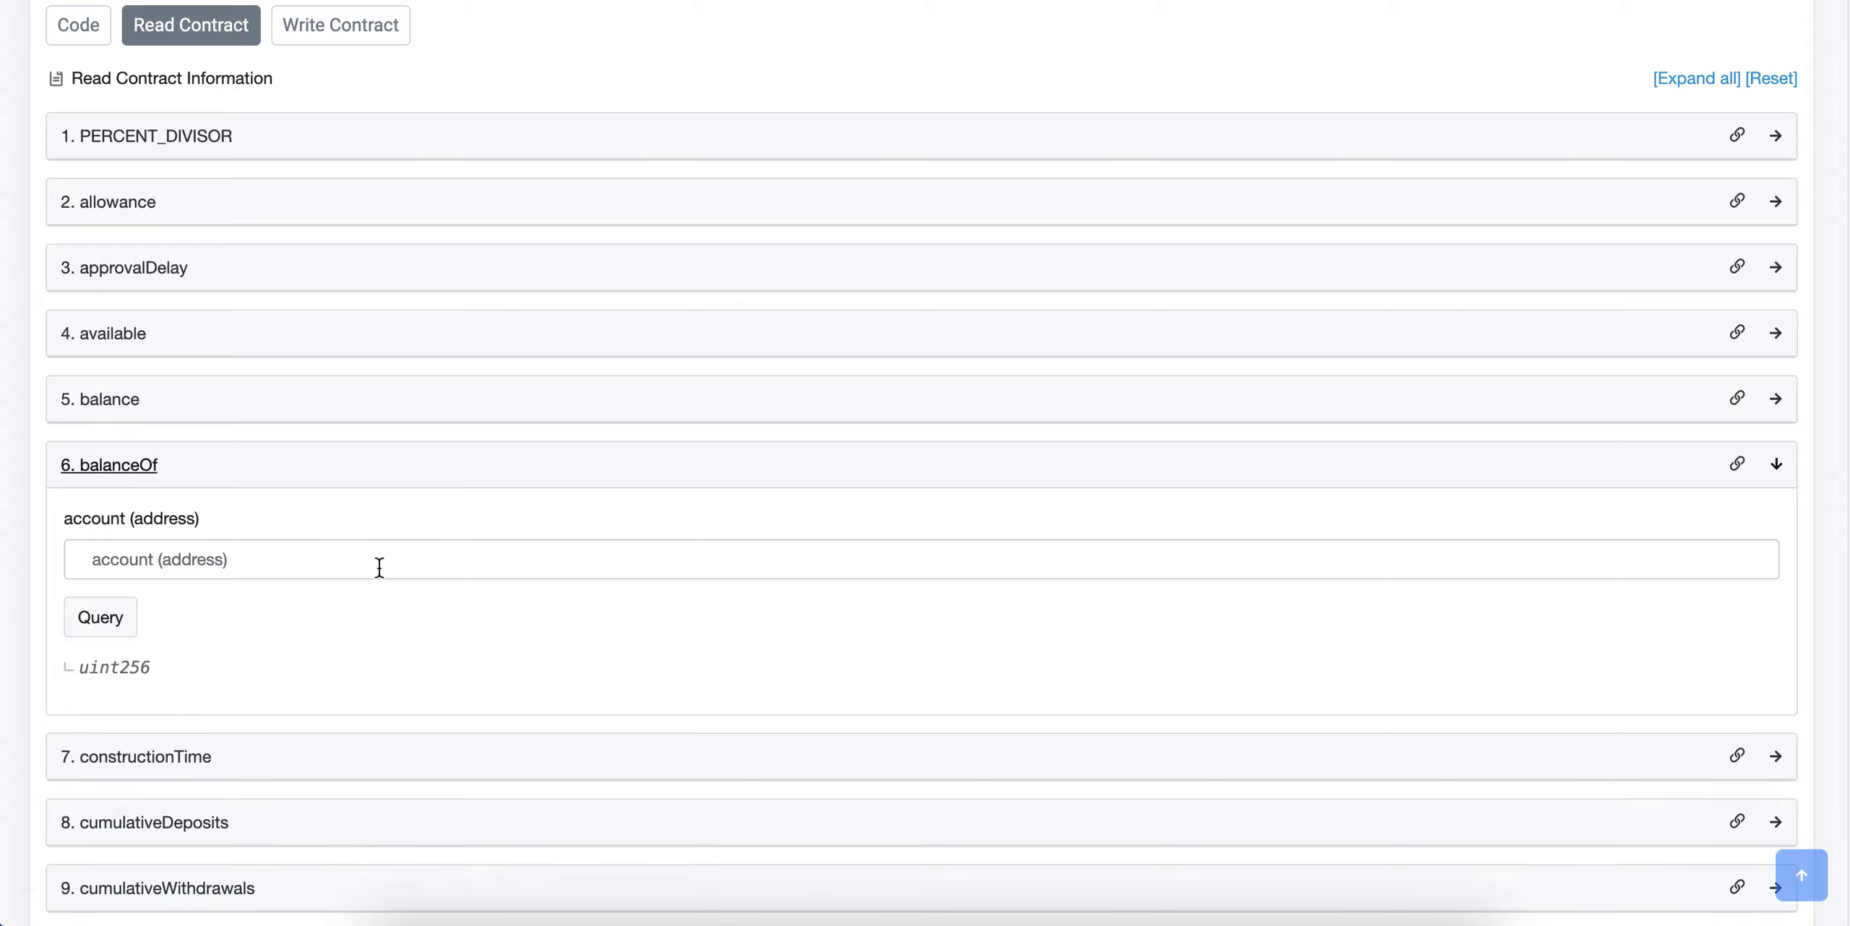
left_click(281, 471)
scroll(497, 368, "down", 2)
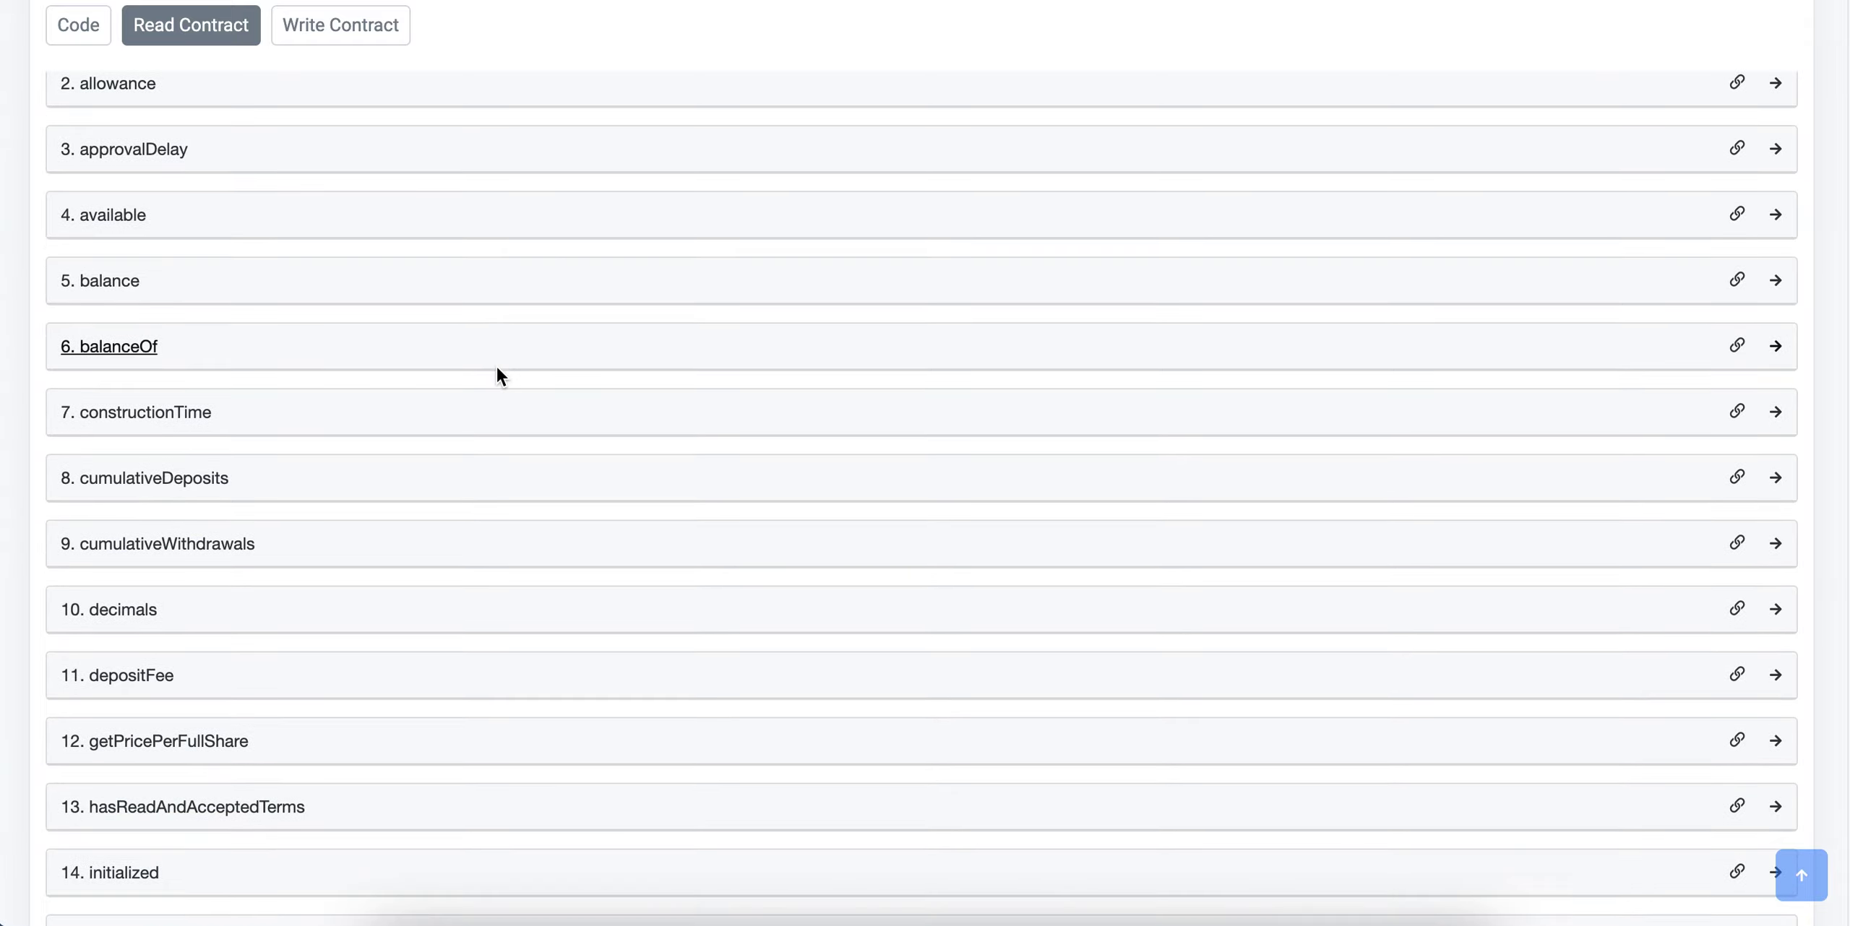
scroll(497, 367, "down", 3)
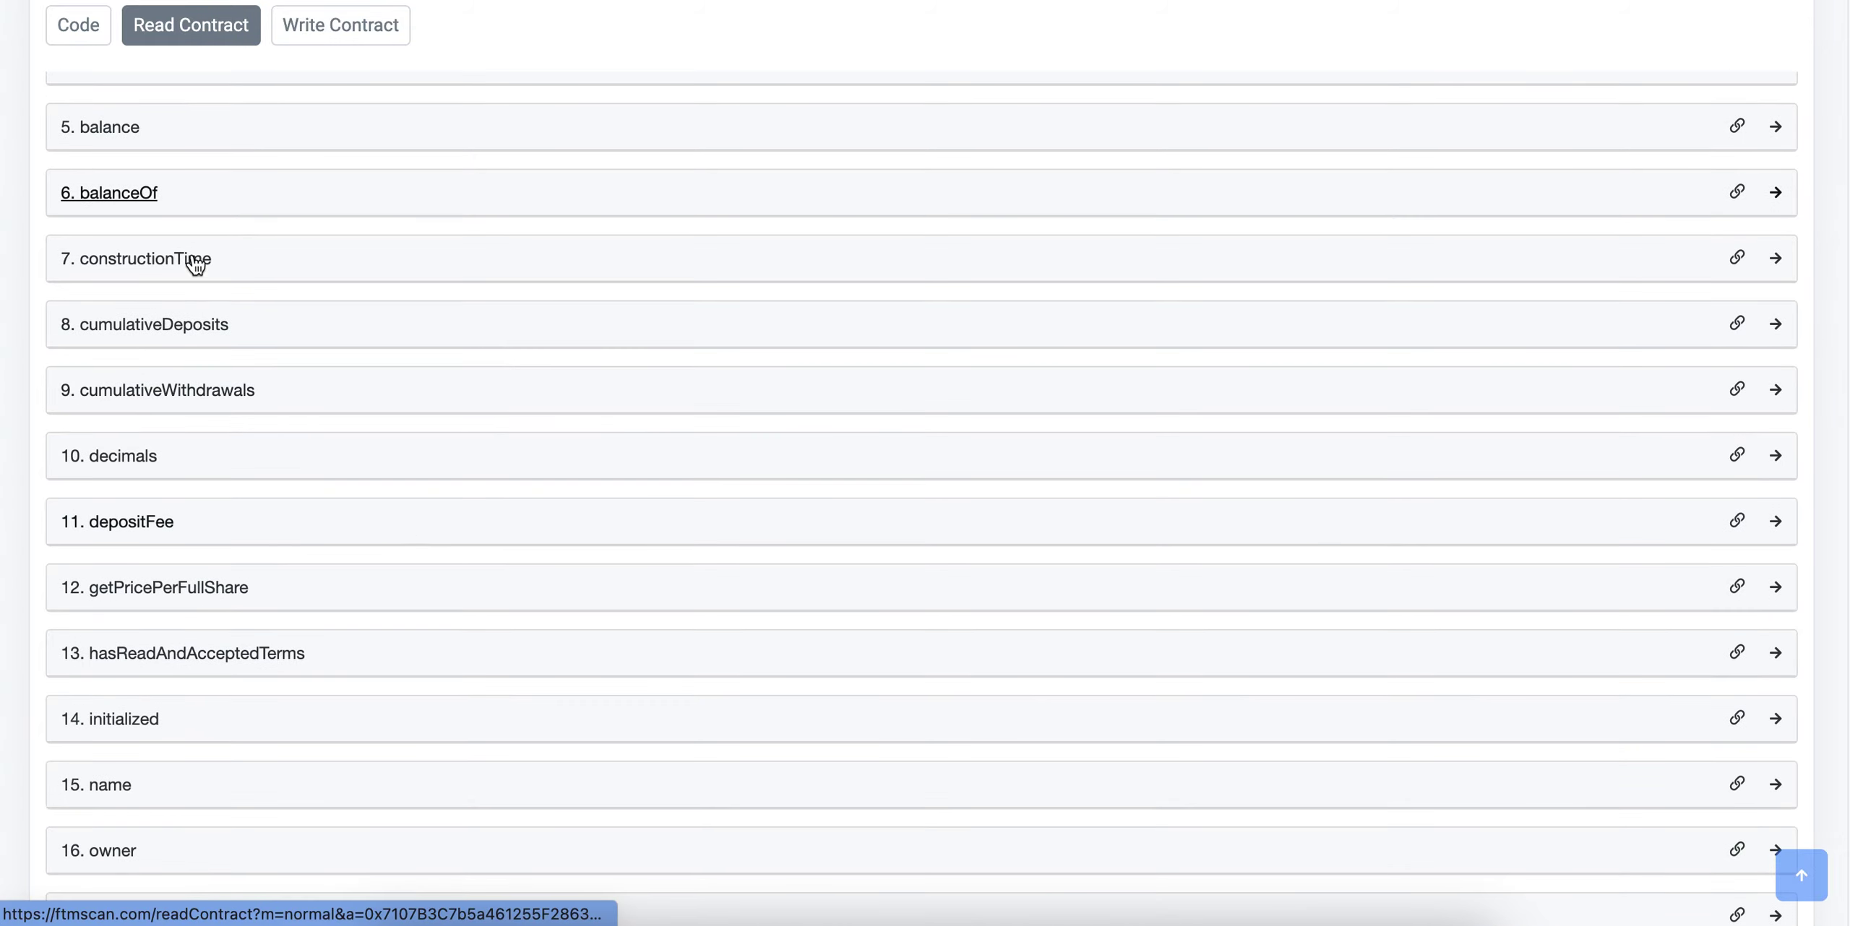
scroll(504, 487, "down", 2)
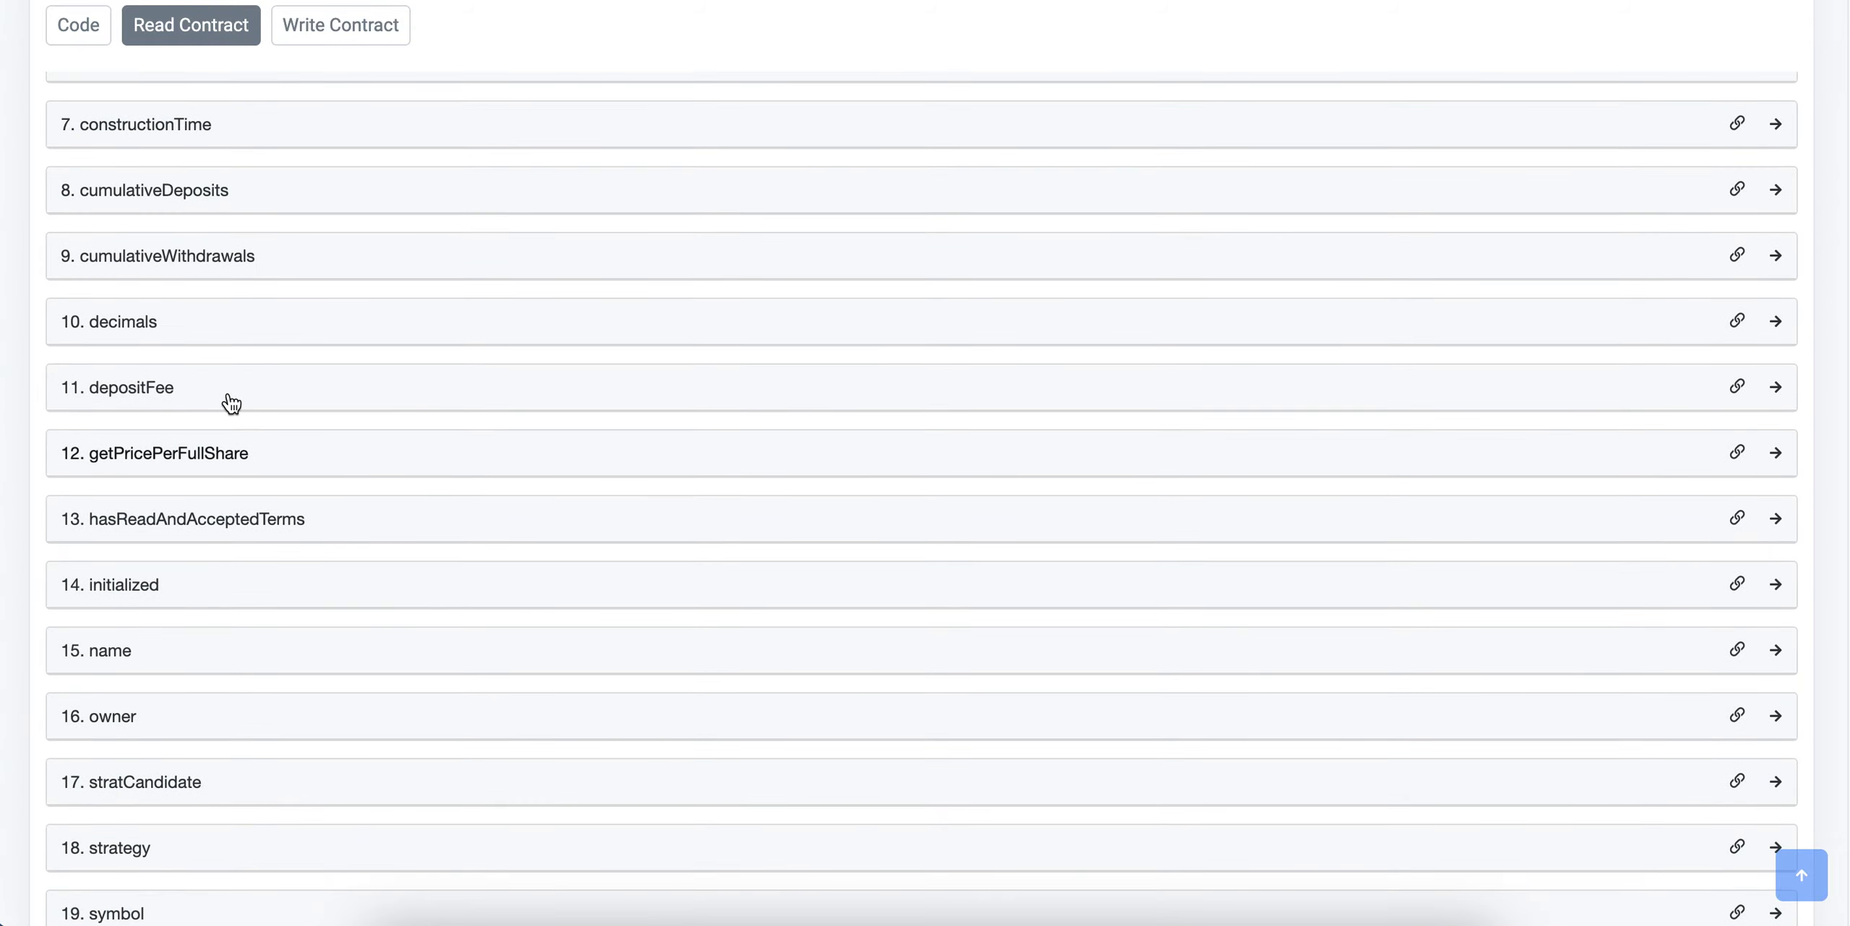
- Query depositFee, highlight its result of 0, and collapse it
left_click(223, 396)
left_click_drag(83, 441, 26, 449)
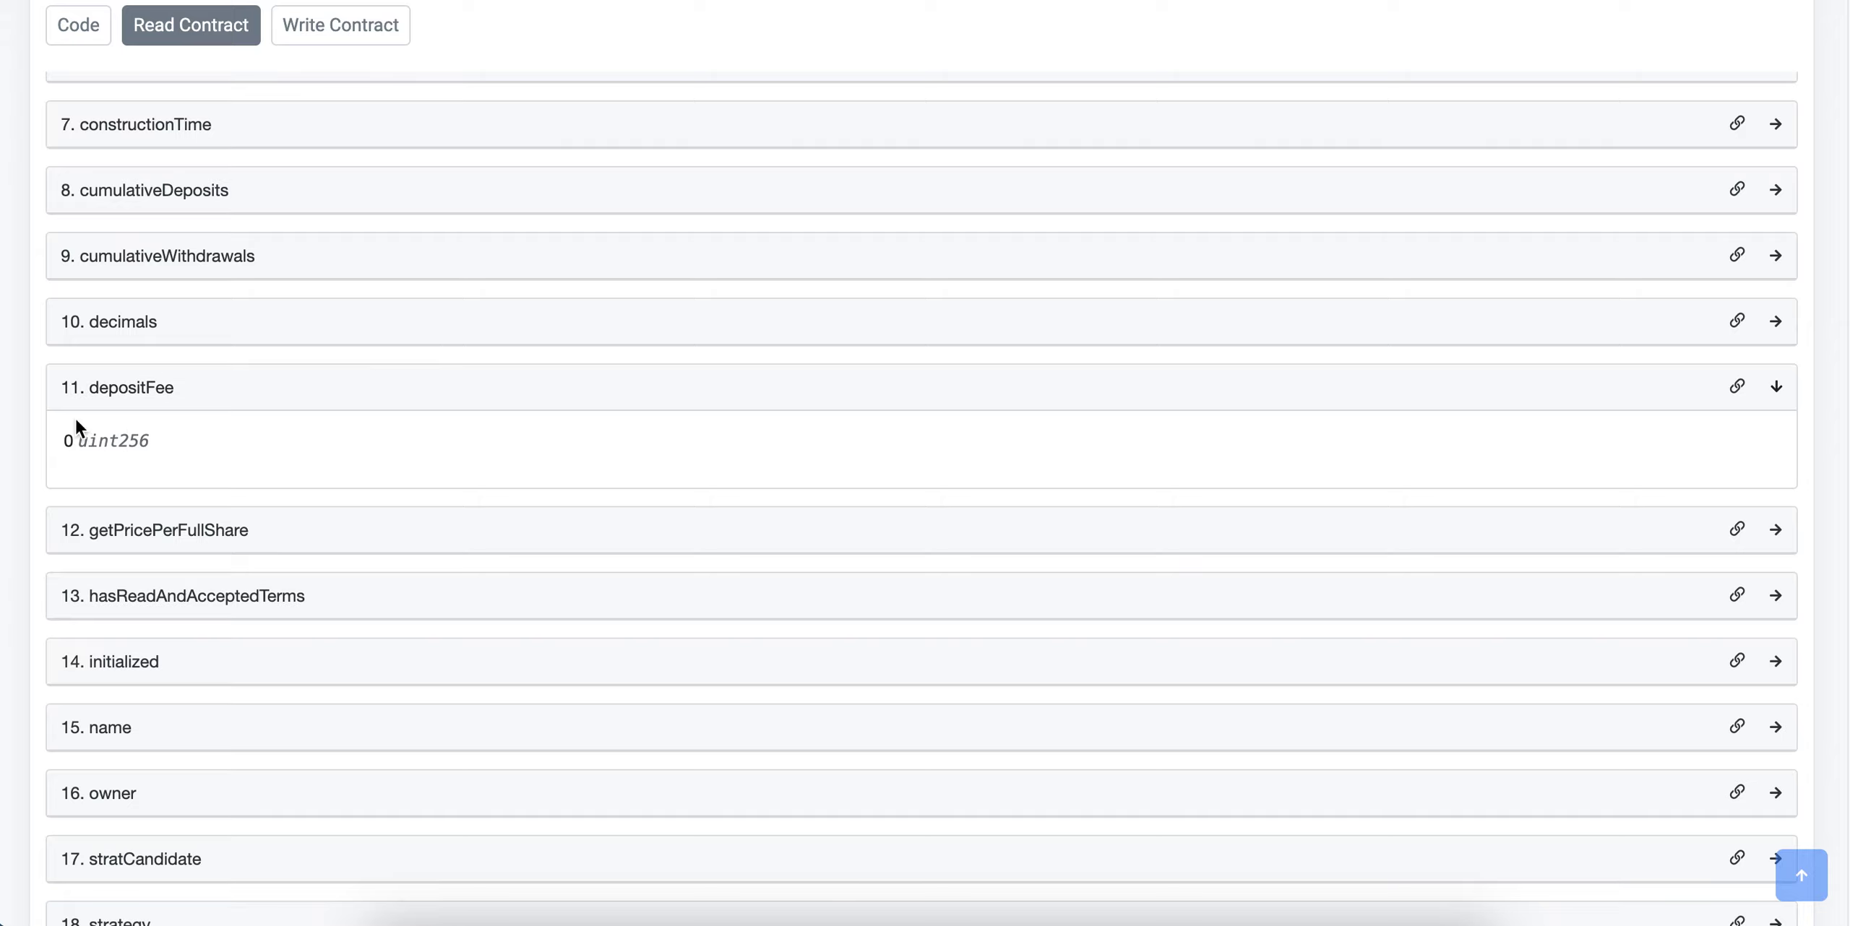
left_click(236, 394)
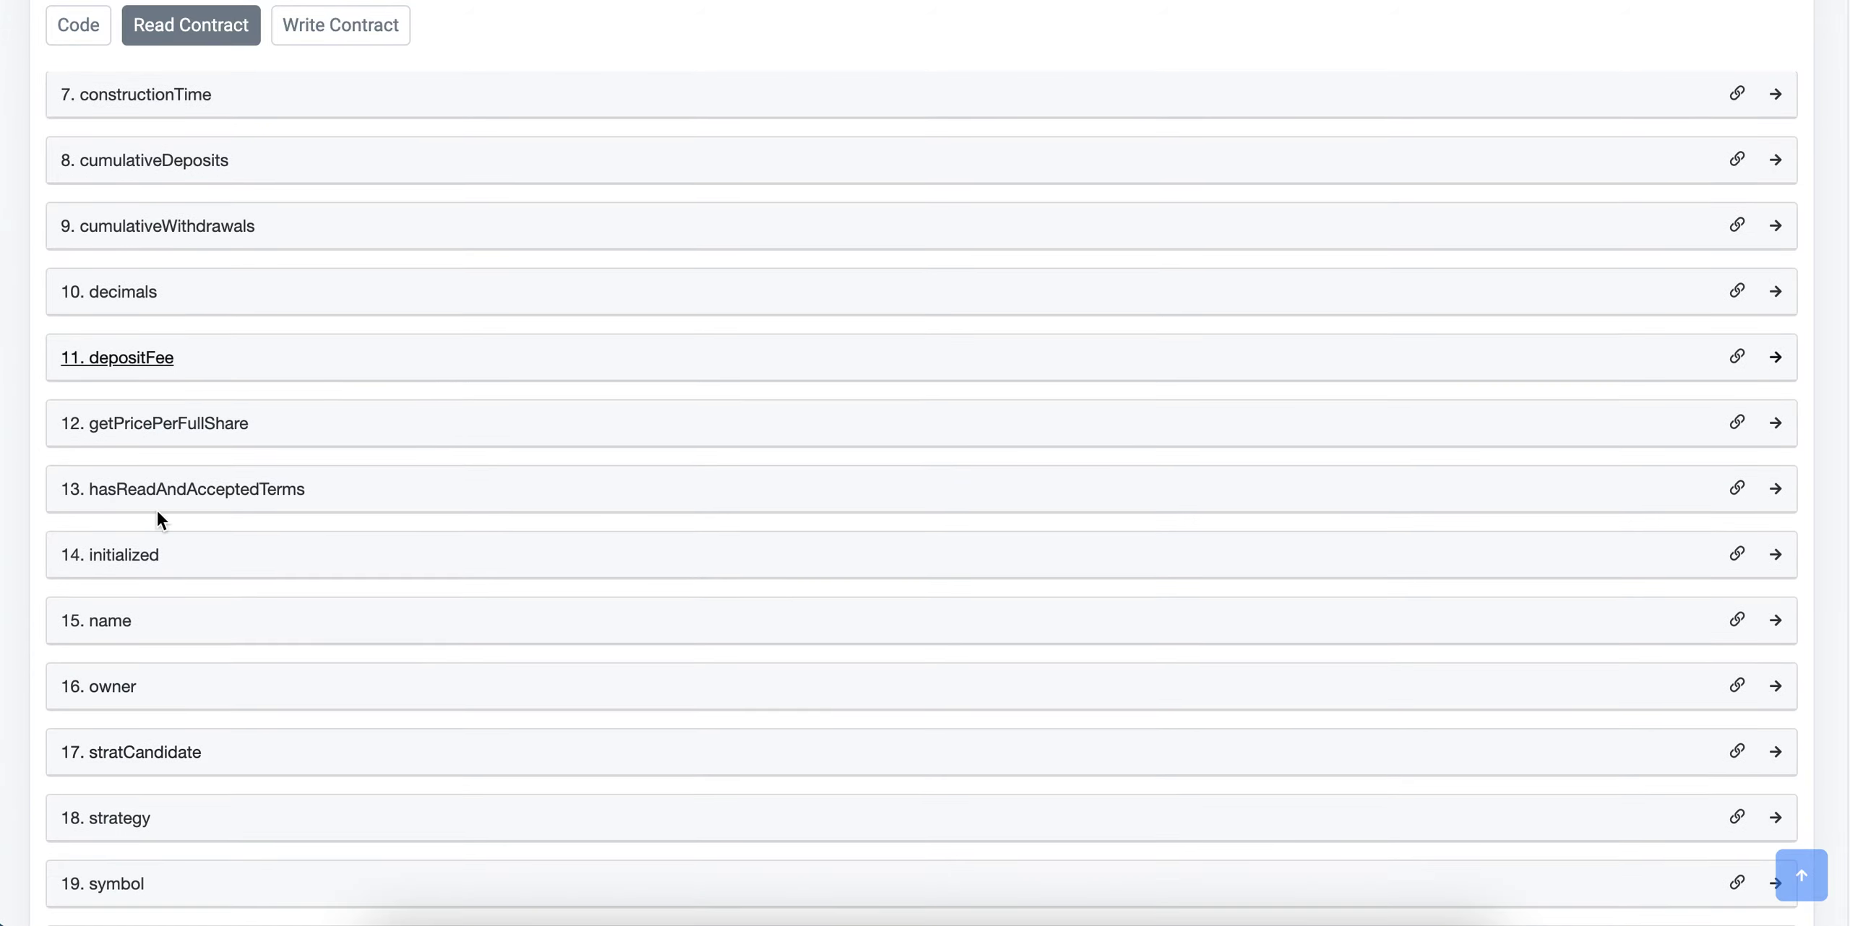
scroll(156, 513, "down", 3)
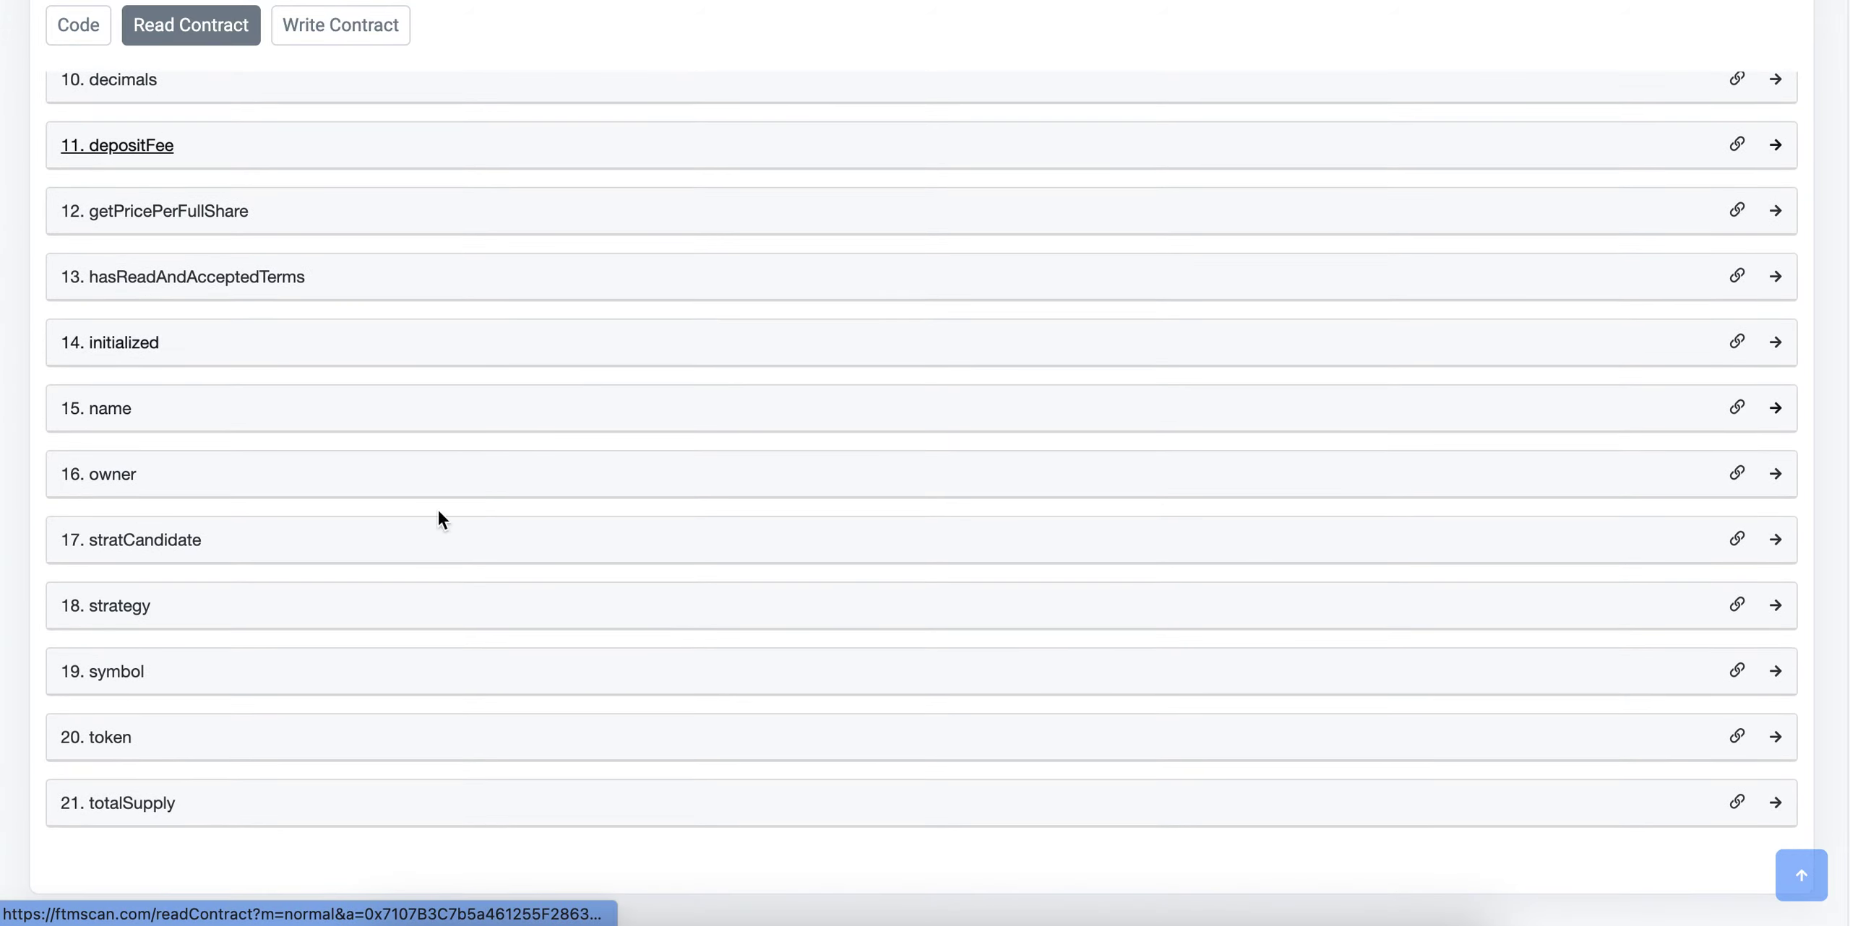
scroll(404, 614, "down", 1)
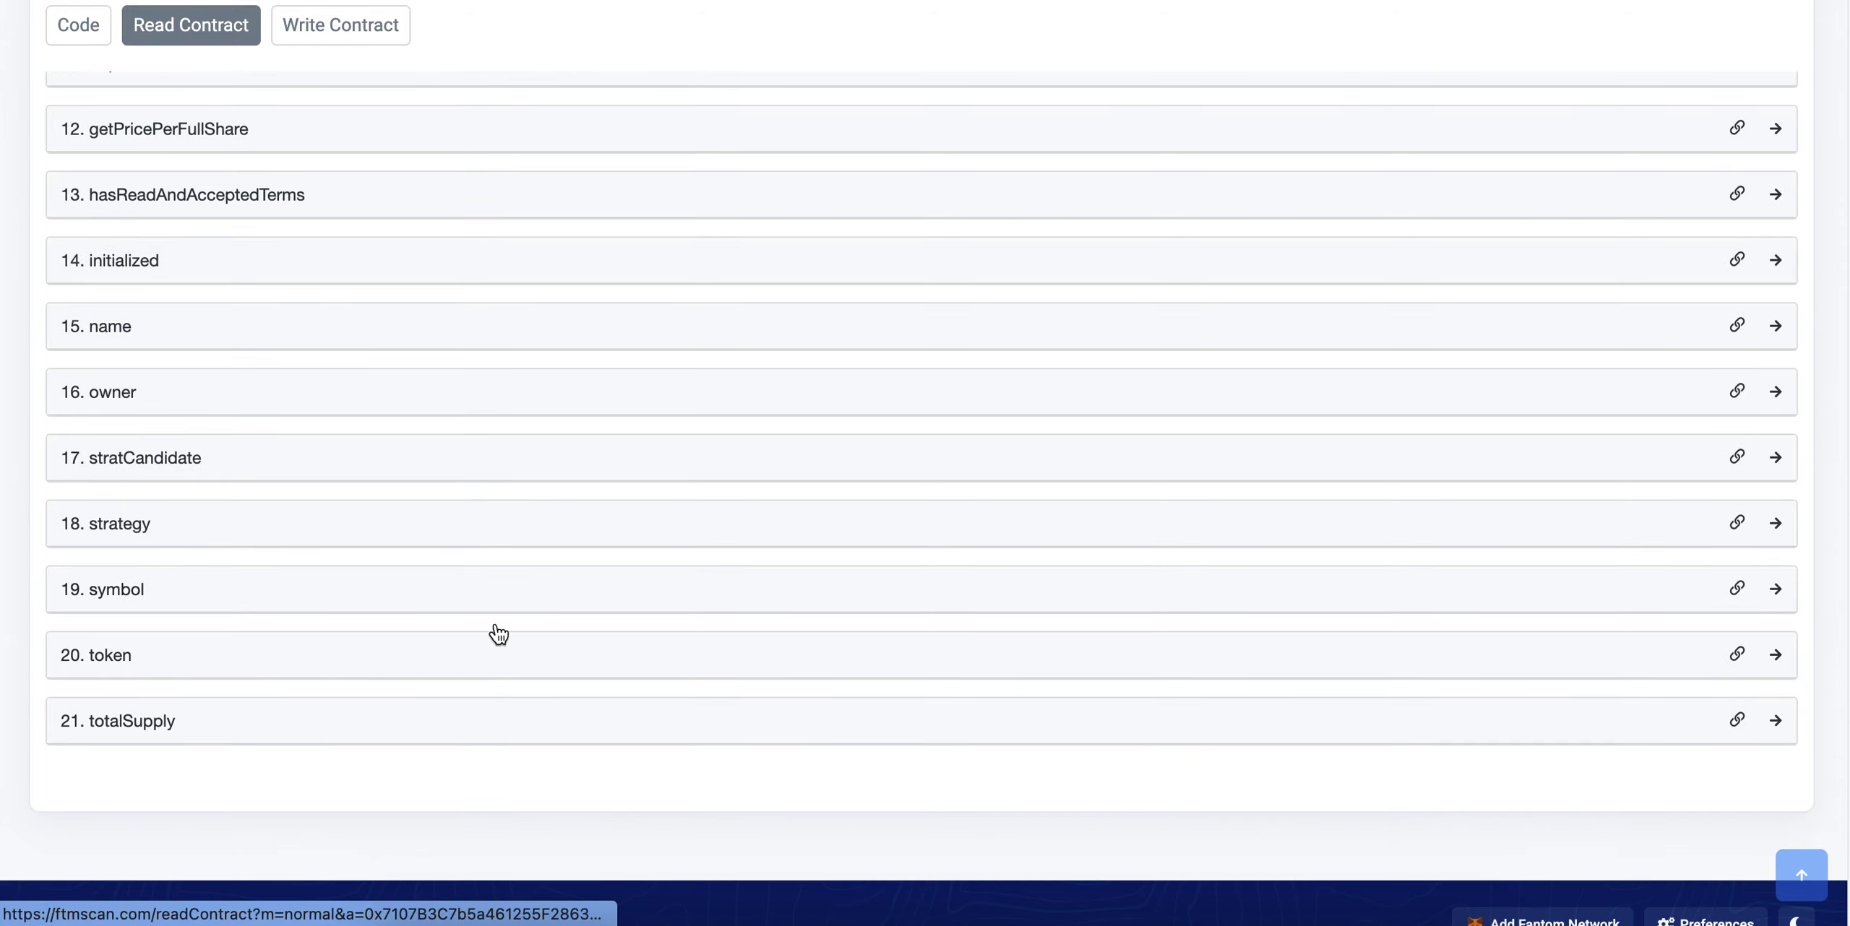
scroll(414, 754, "up", 3)
scroll(432, 235, "down", 1)
scroll(433, 254, "up", 2)
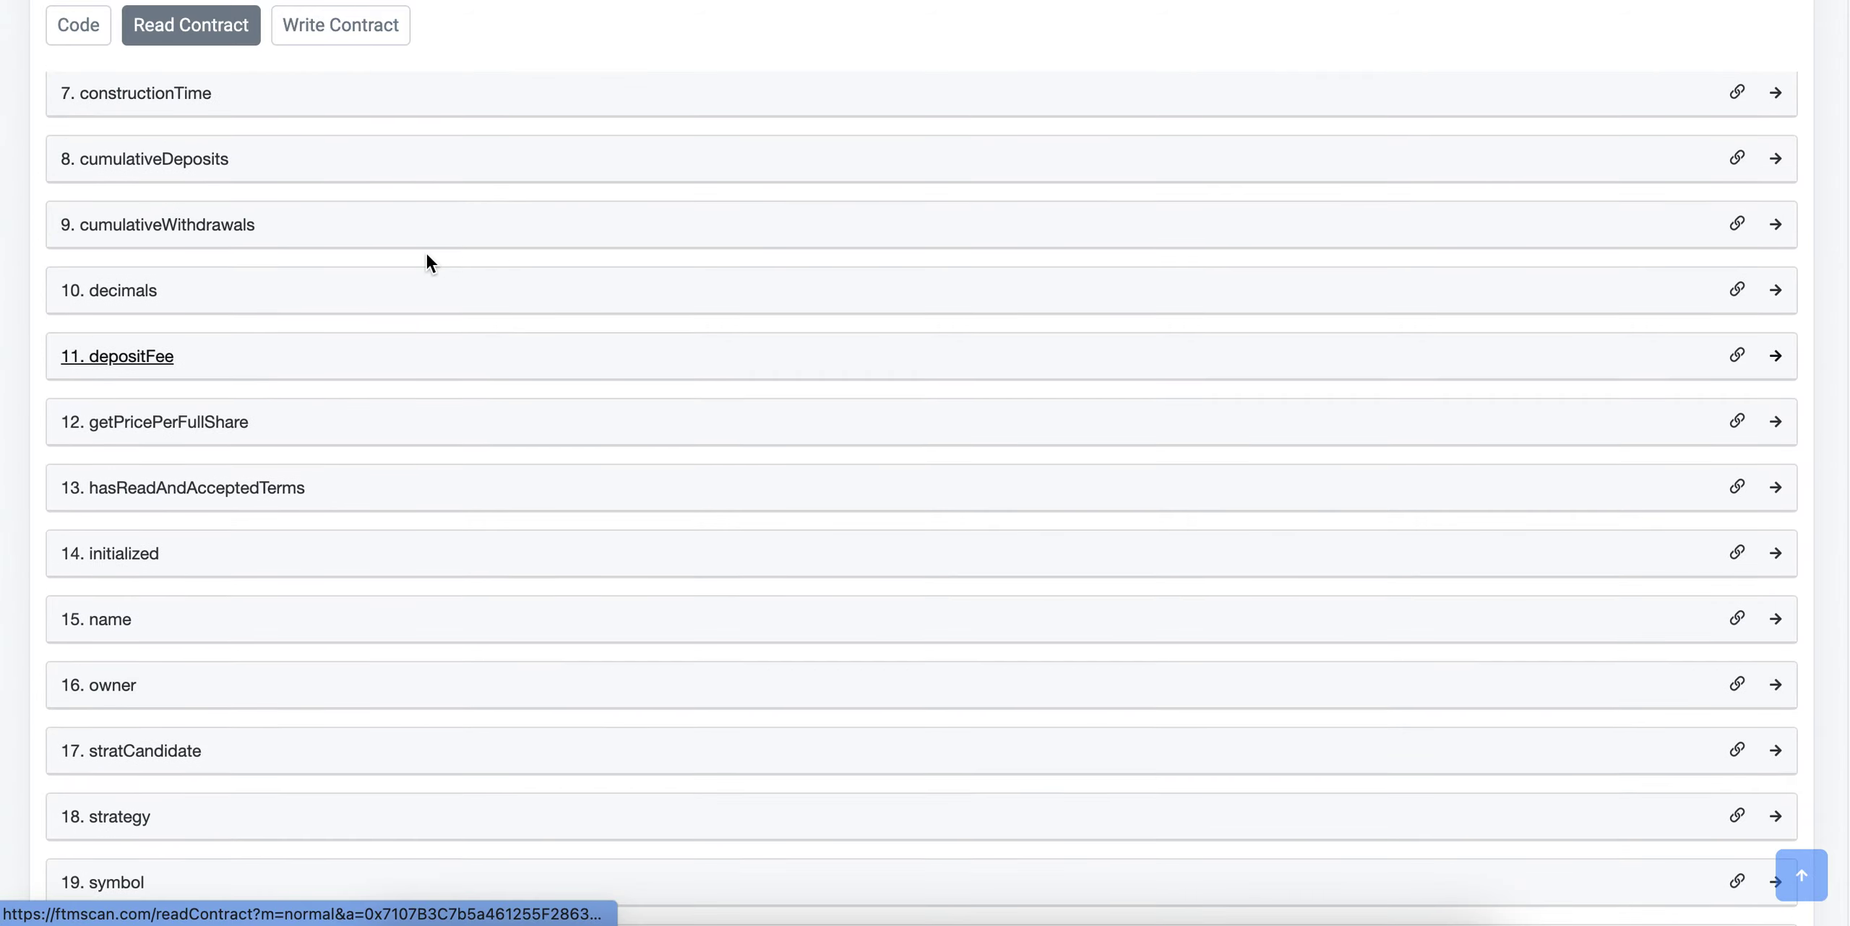
scroll(303, 318, "up", 10)
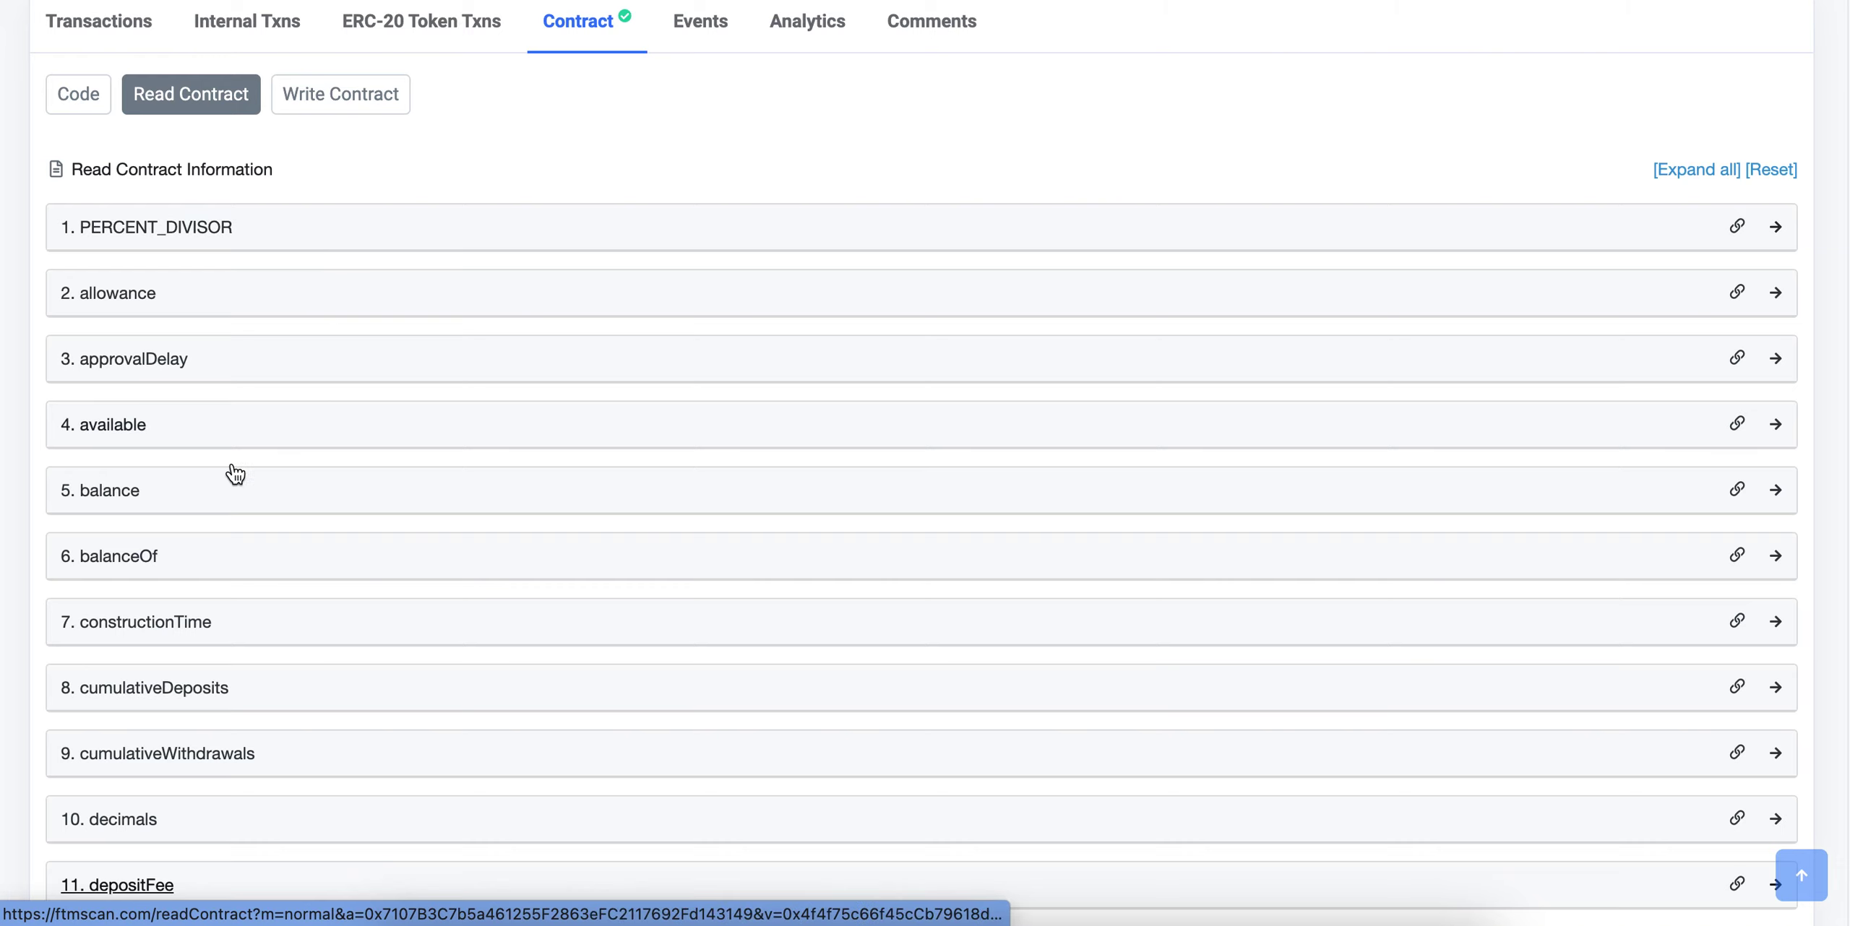
left_click(316, 492)
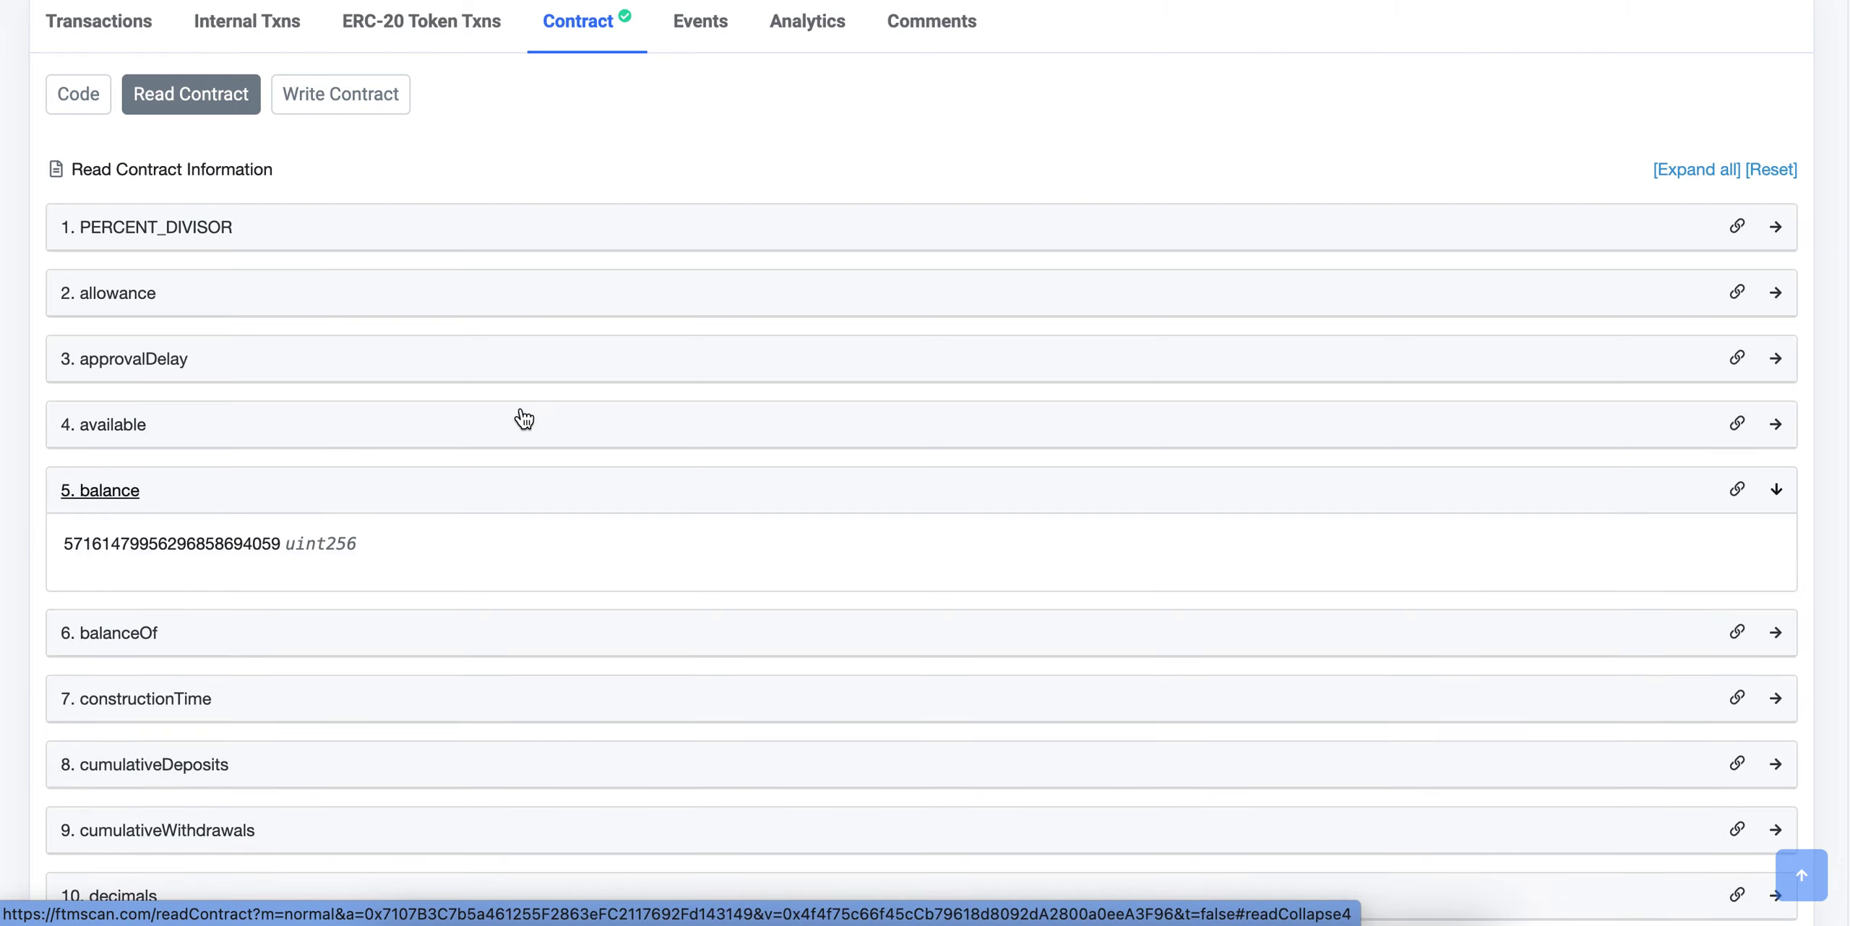
scroll(518, 419, "down", 1)
left_click_drag(64, 495, 277, 496)
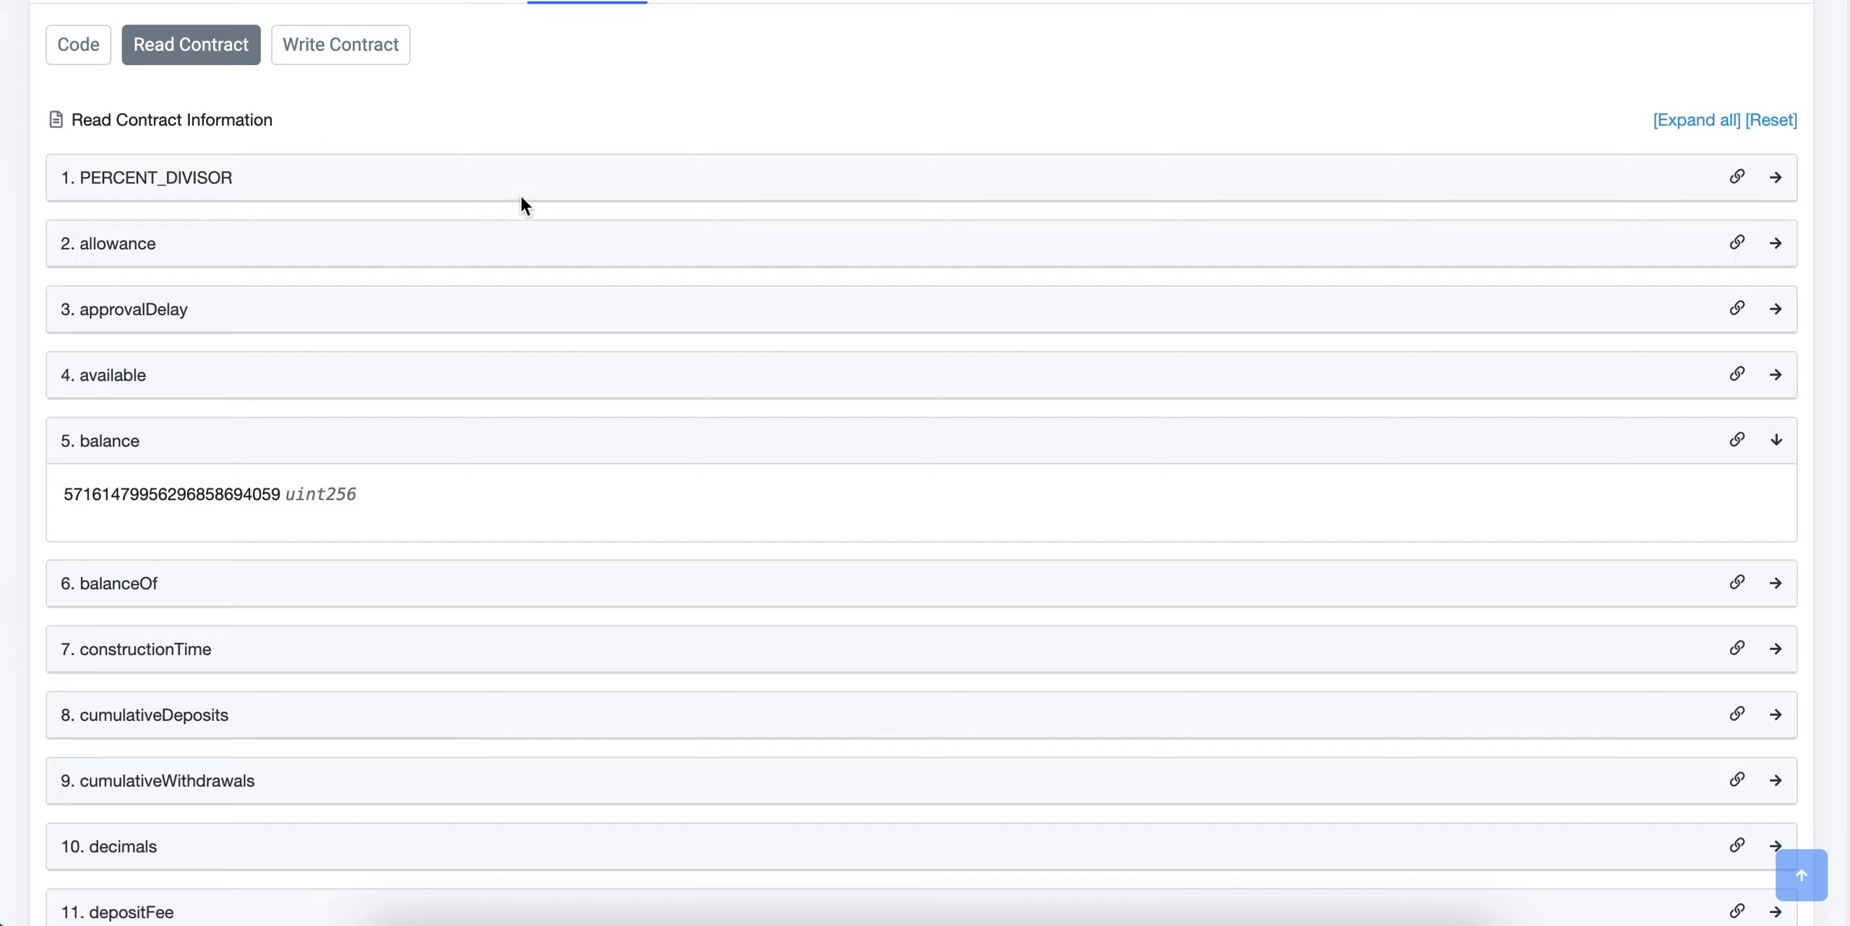
left_click_drag(64, 495, 277, 497)
left_click(309, 519)
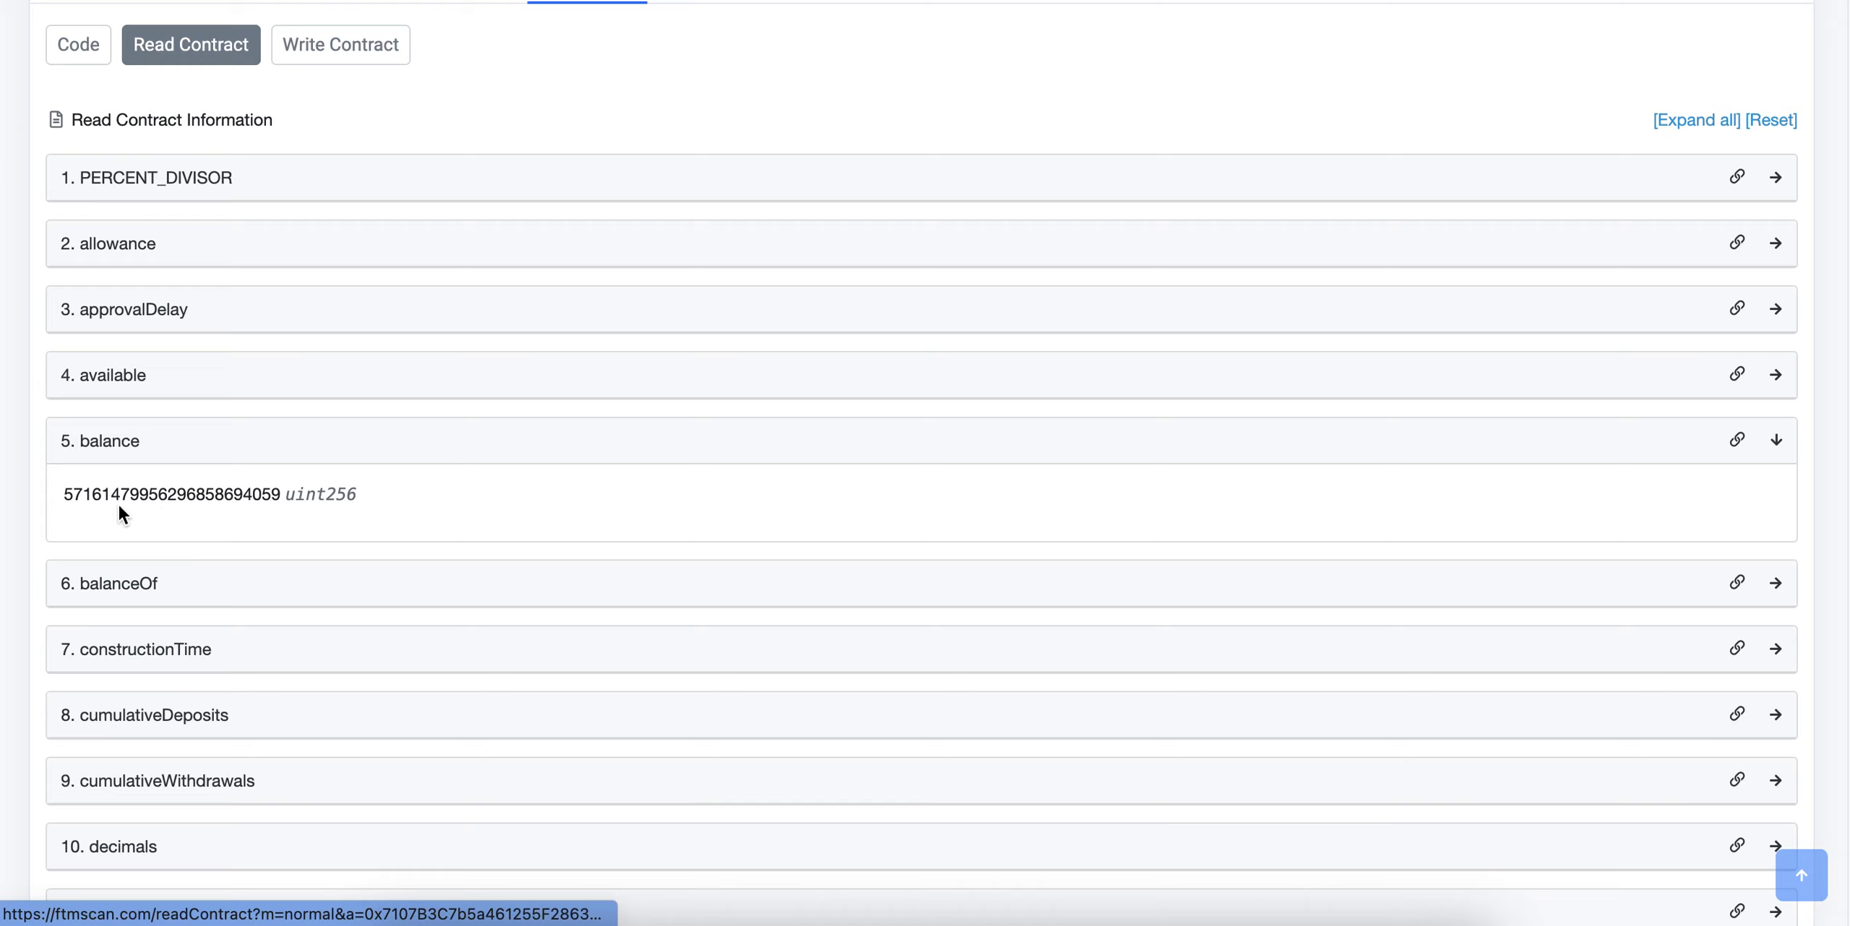
left_click_drag(67, 499, 286, 498)
left_click(209, 529)
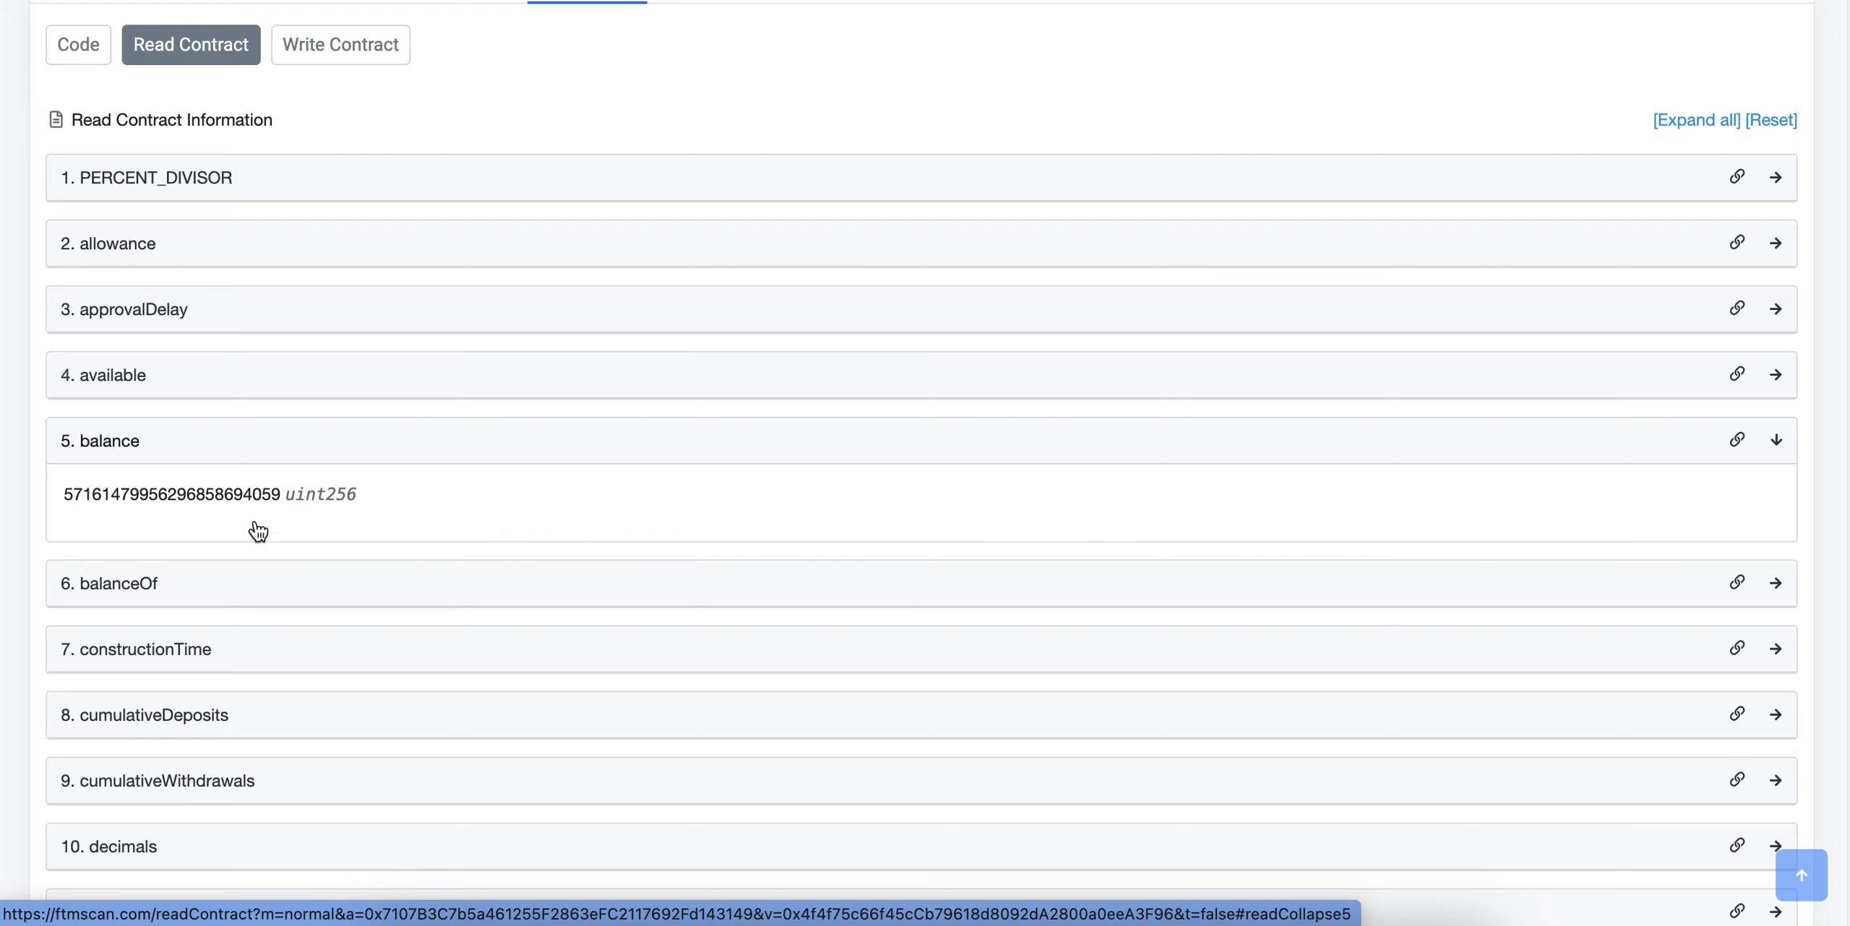
left_click_drag(63, 499, 284, 503)
left_click(309, 510)
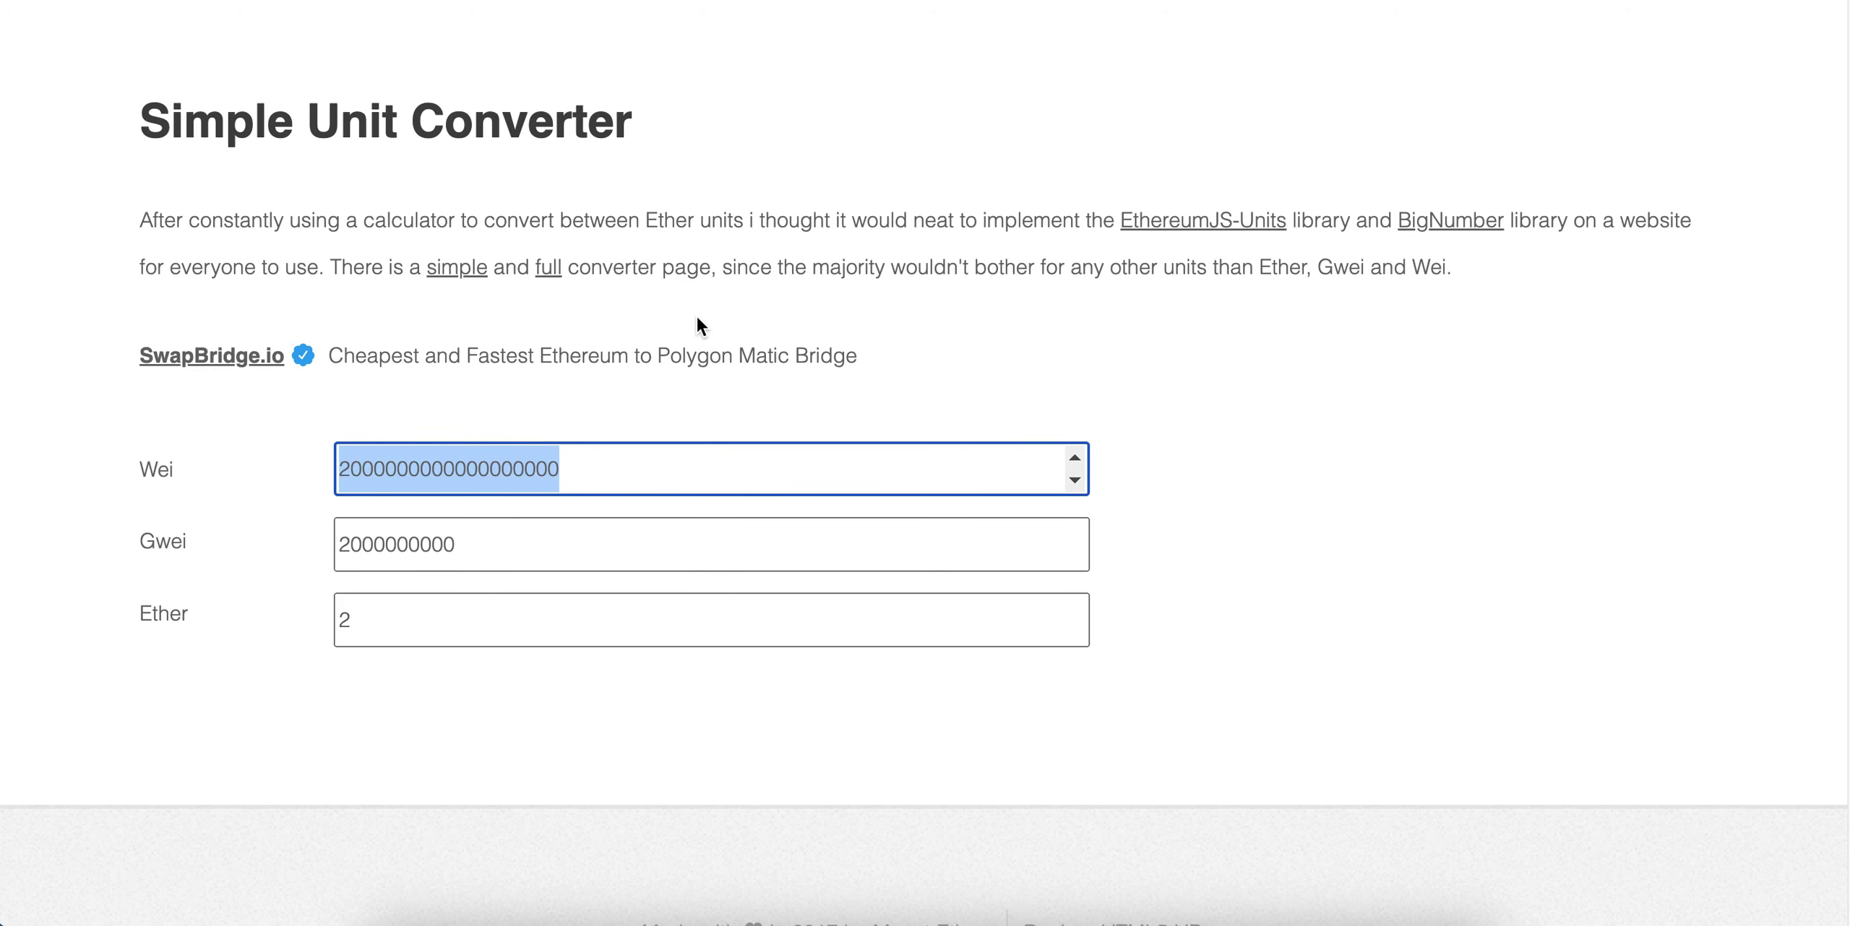
- Switch to the Extended Converter and locate the Ether unit row
scroll(697, 321, "up", 5)
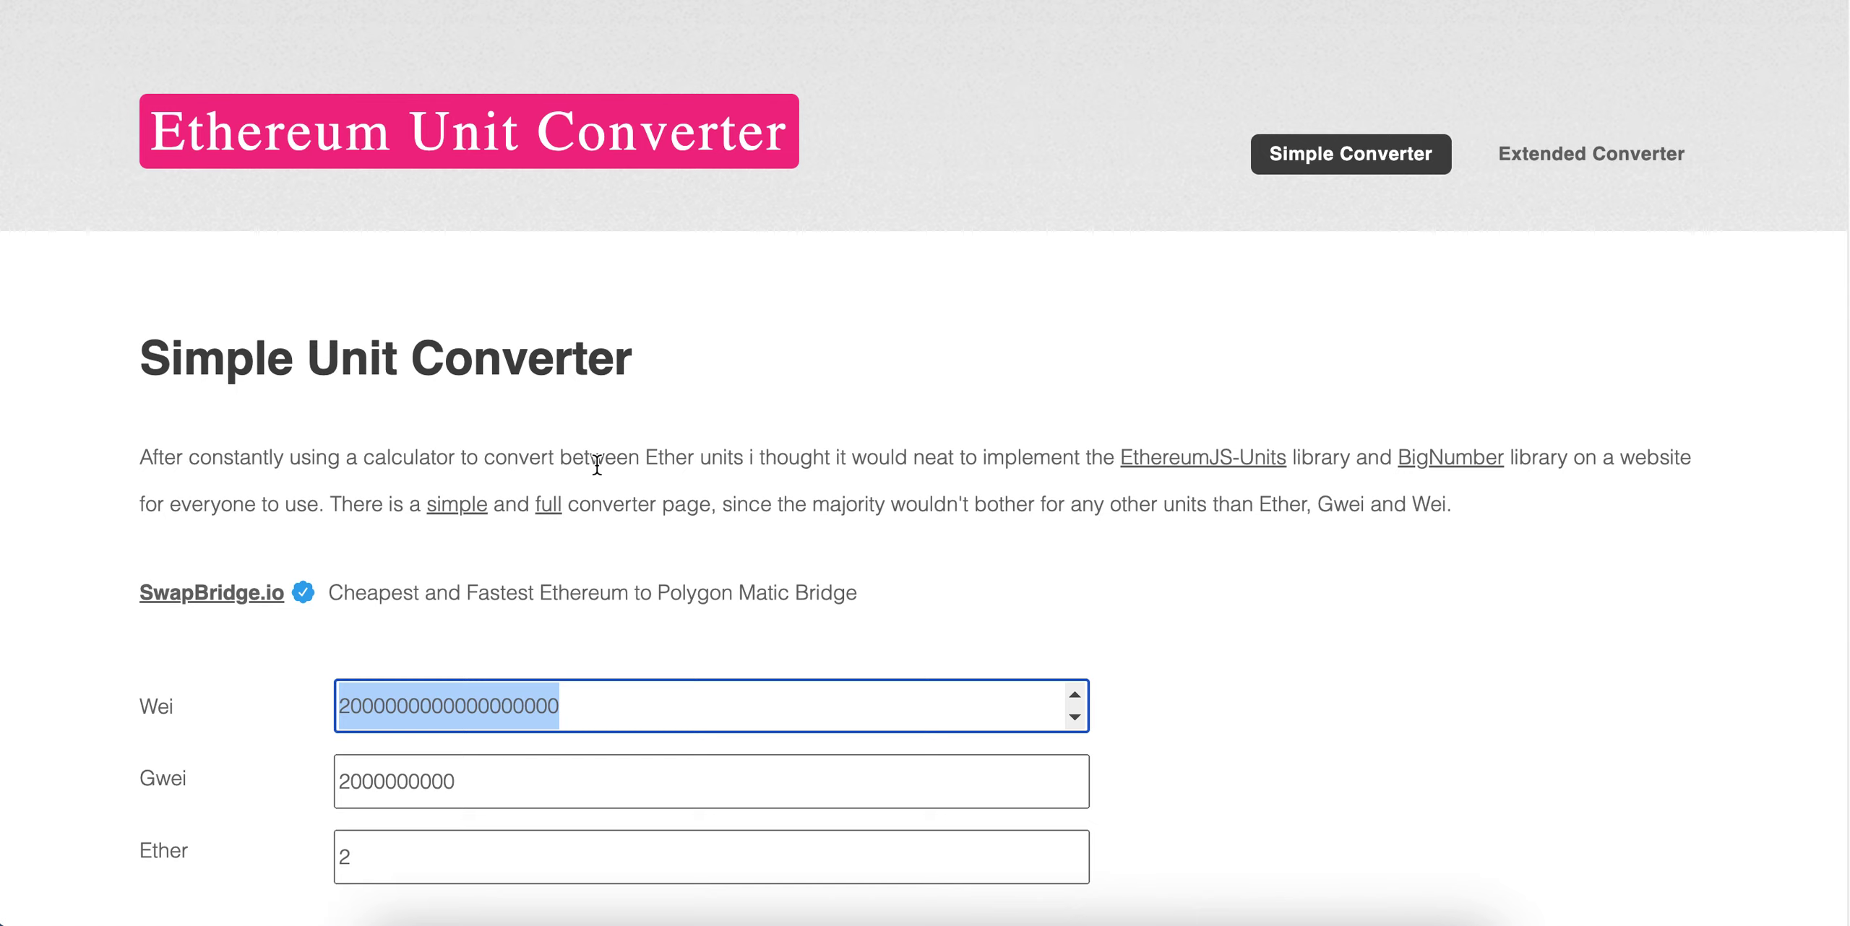
left_click(1568, 166)
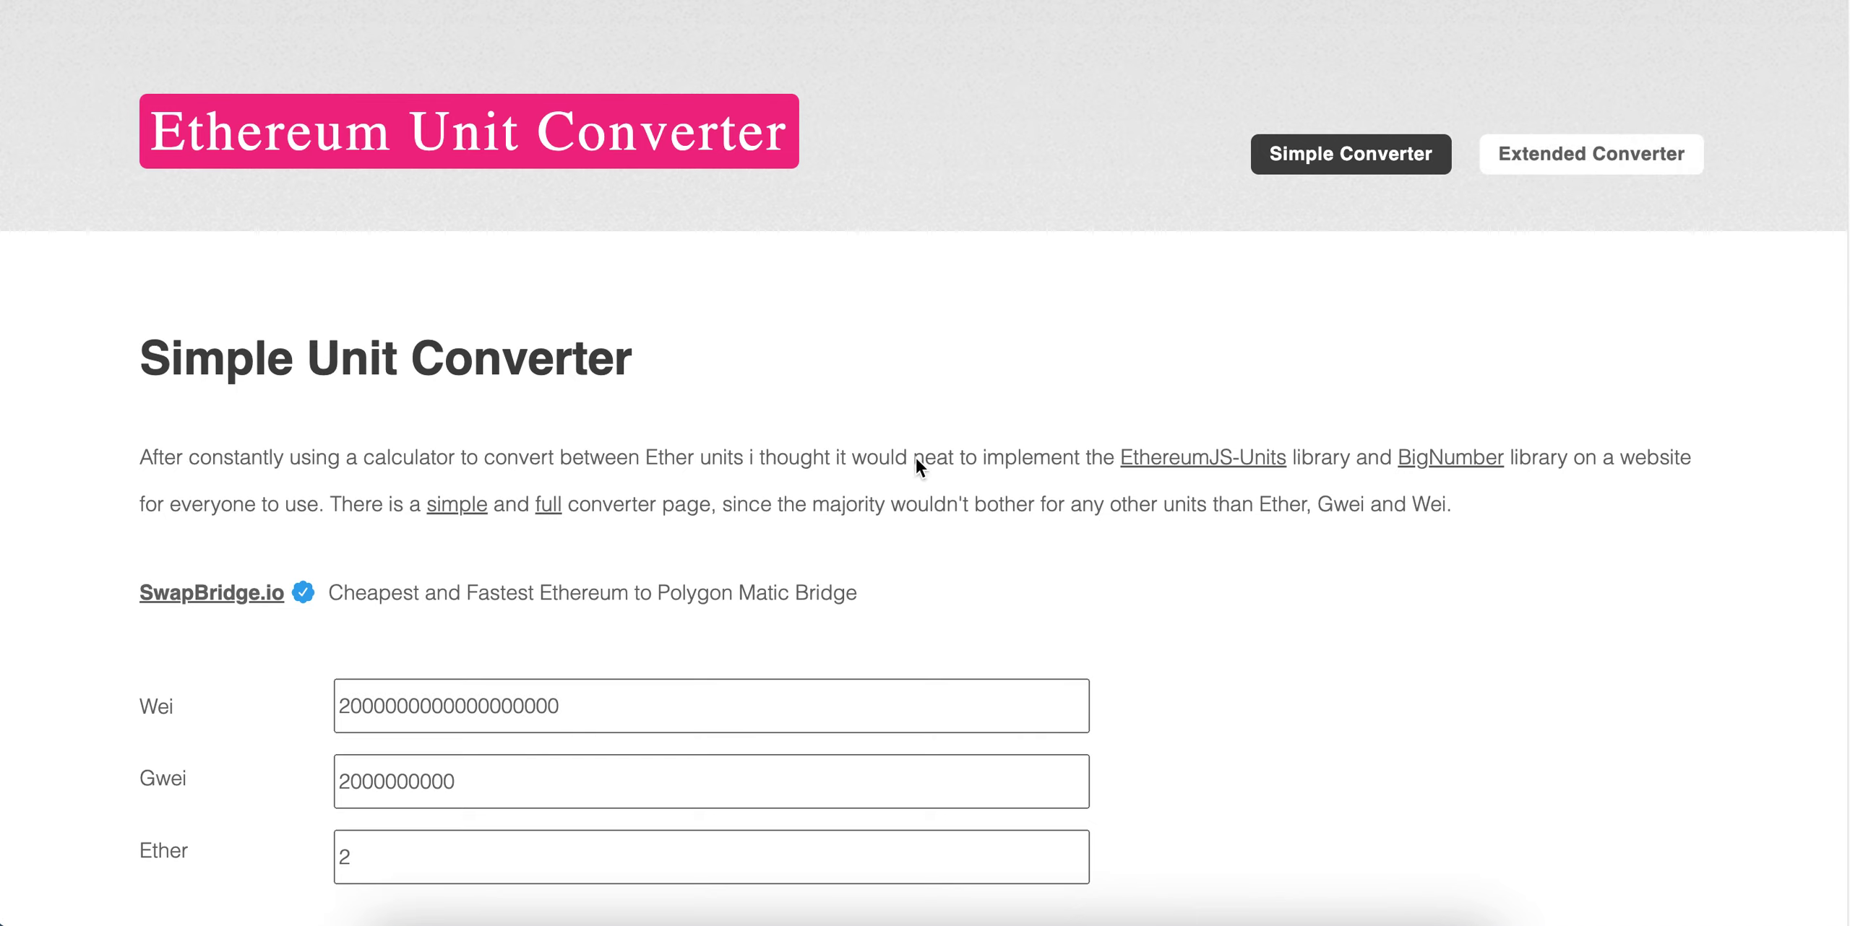
scroll(889, 434, "down", 5)
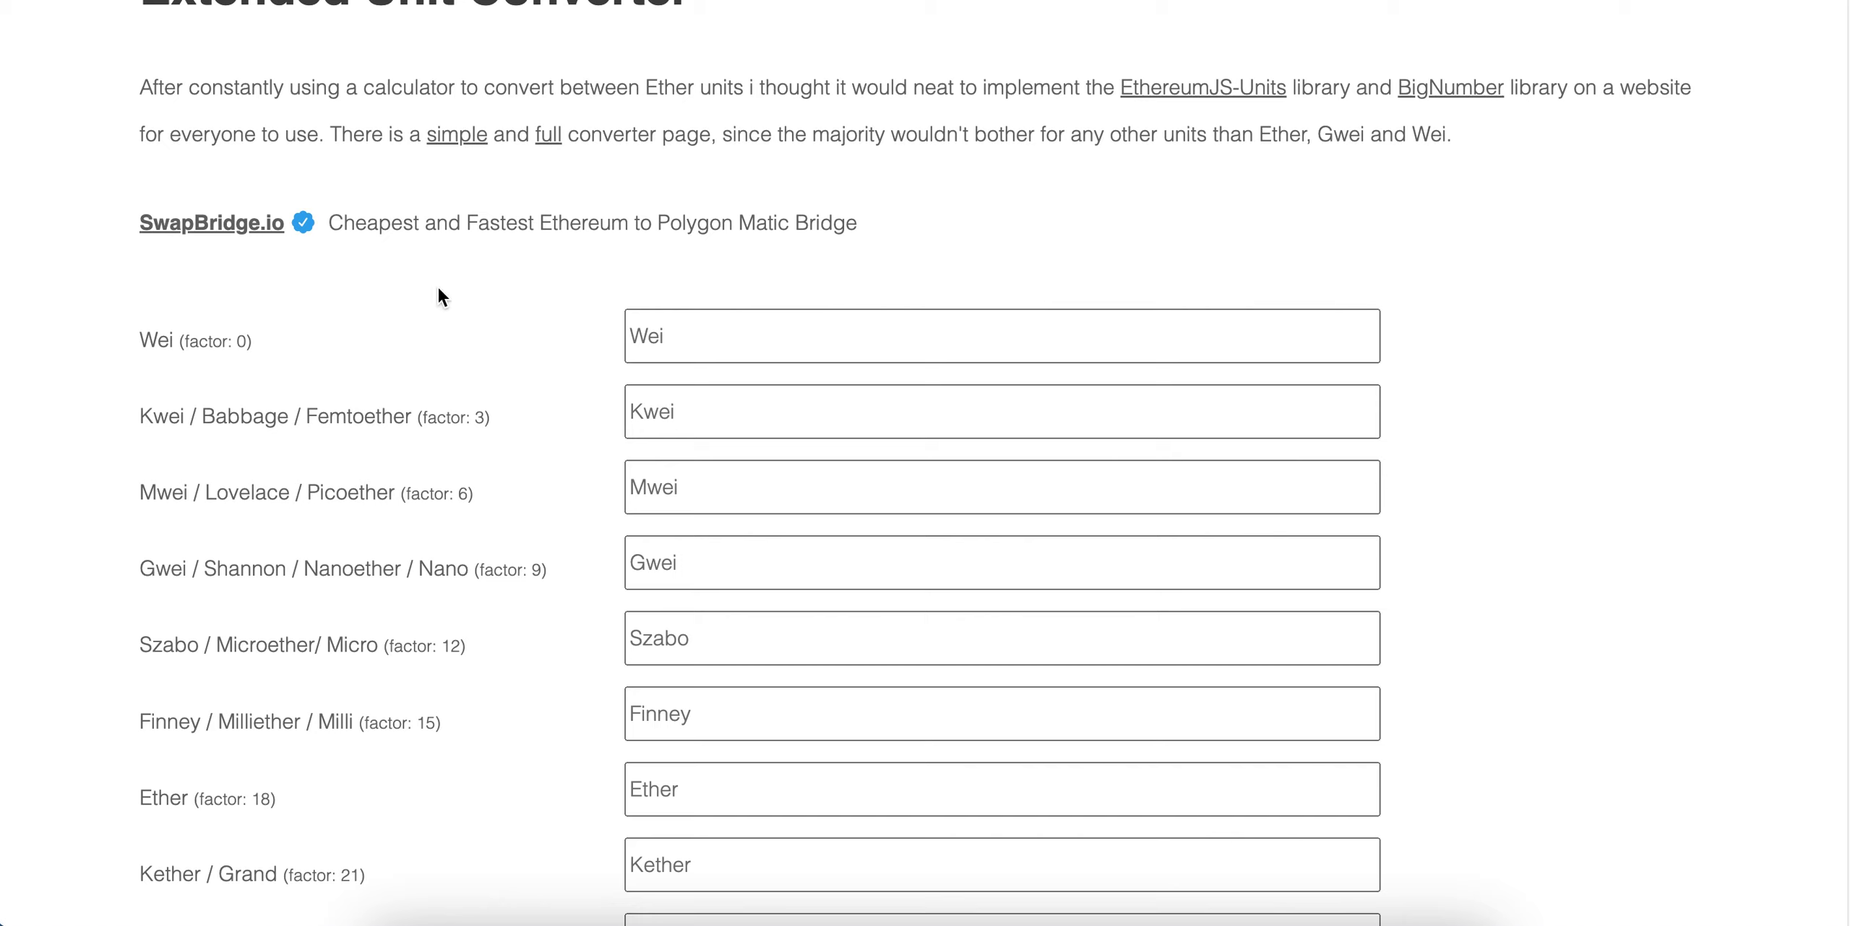
scroll(95, 557, "down", 2)
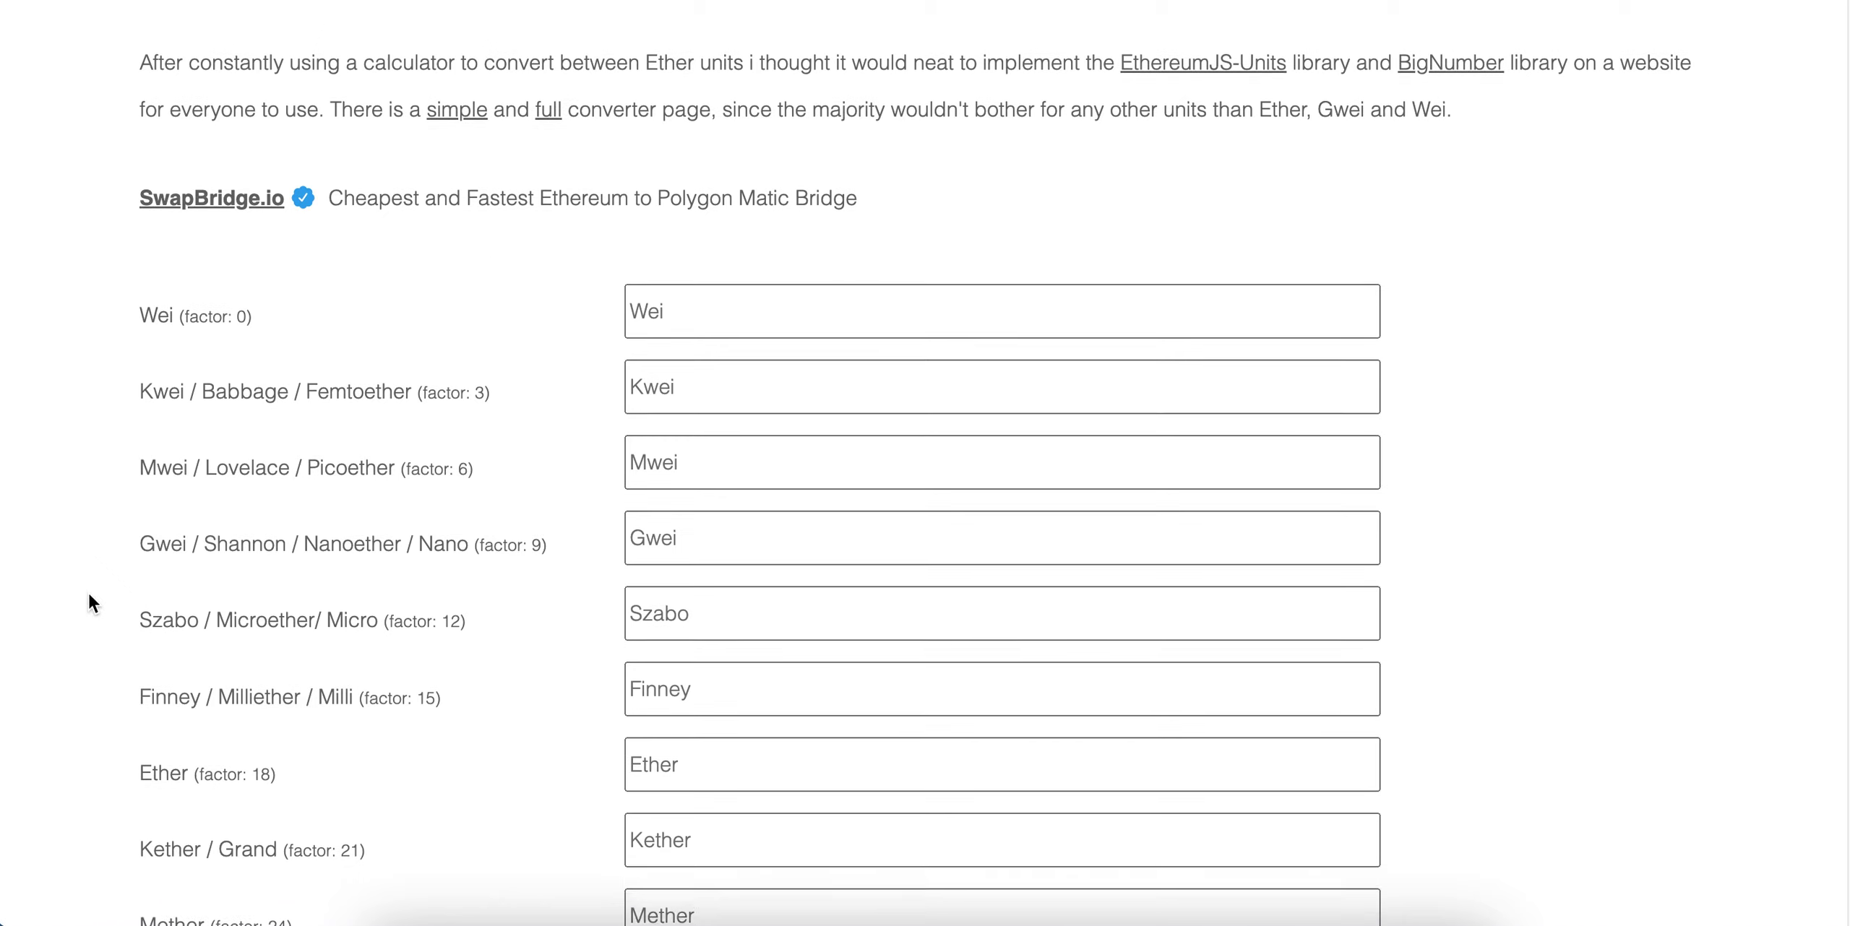
left_click_drag(193, 697, 116, 704)
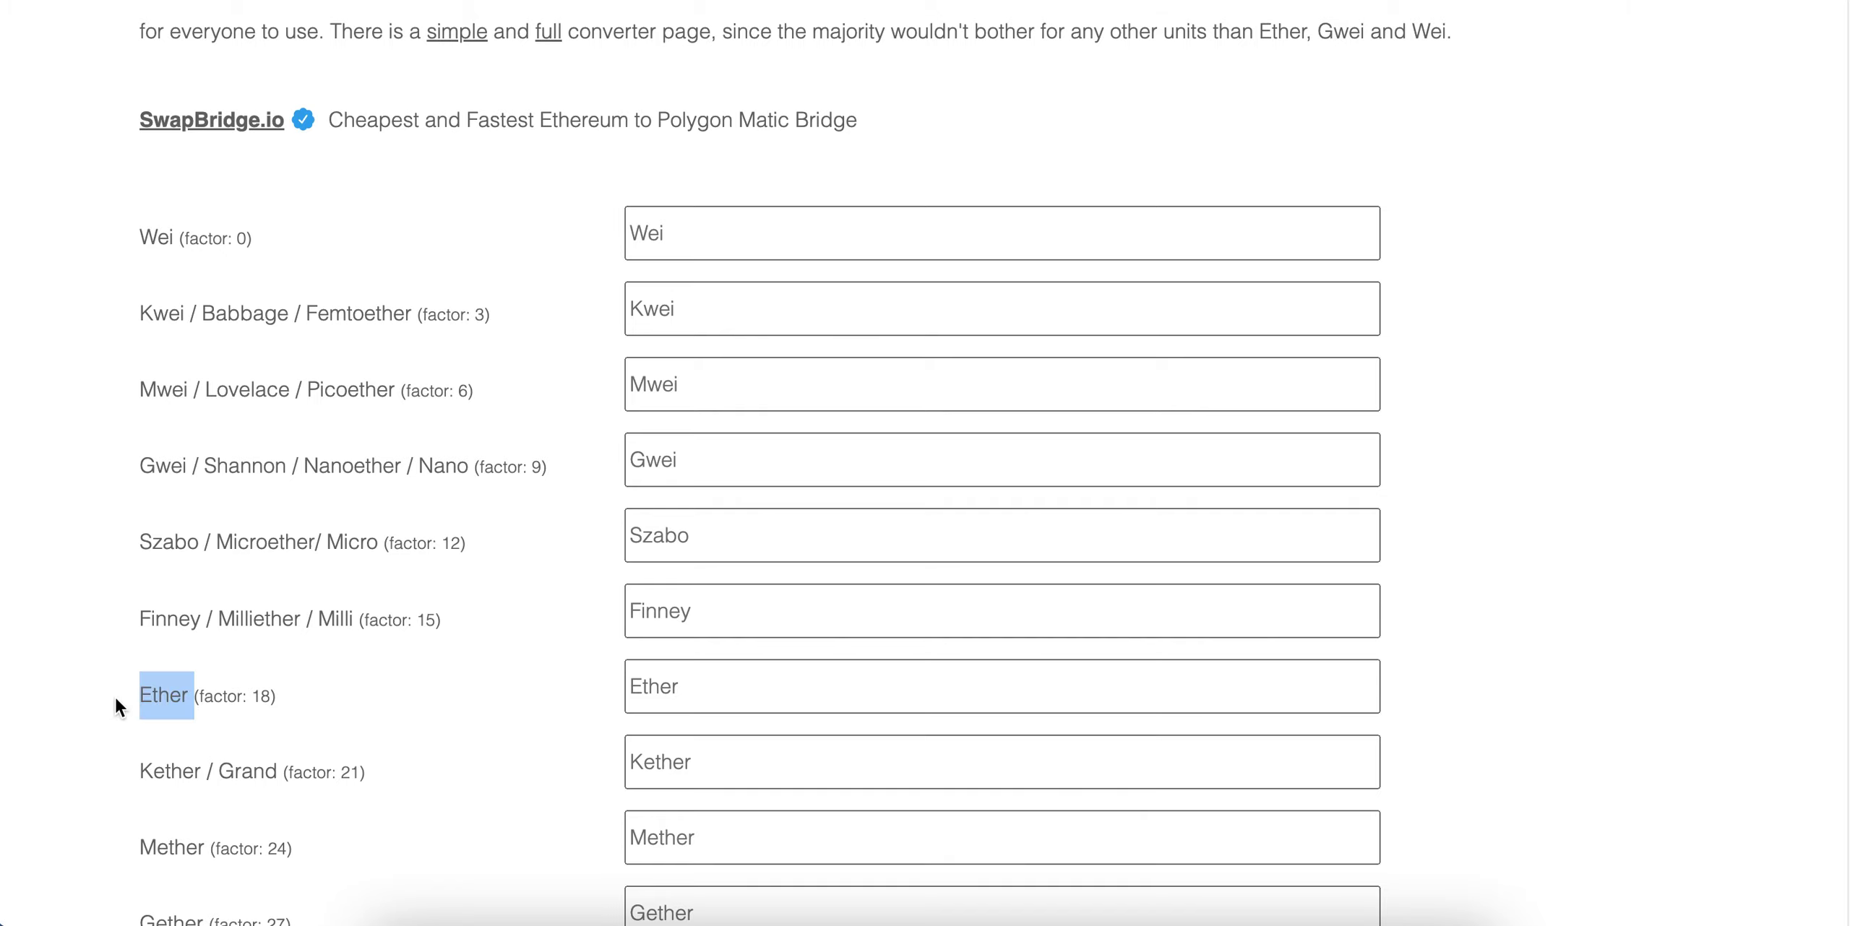
left_click(101, 702)
- Point out the Gwei, Ether and Wei labels, plus Wei's factor 0 and Ether's factor 18
scroll(181, 618, "down", 2)
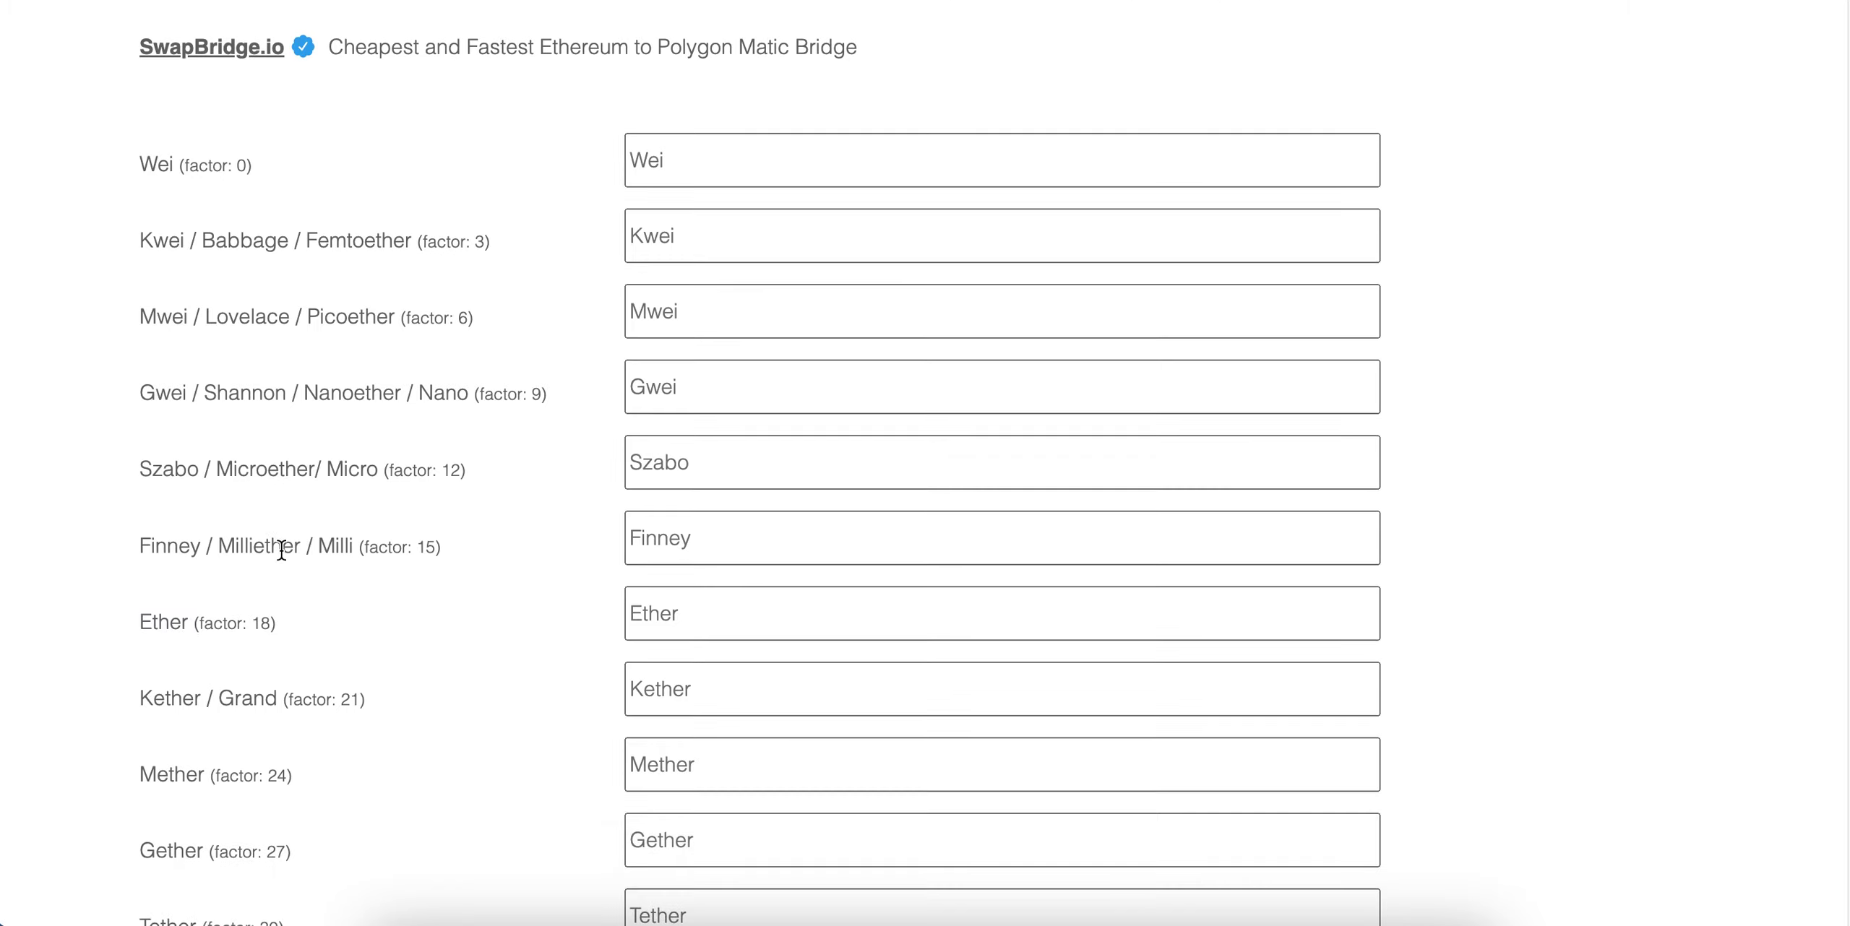
left_click_drag(170, 620, 131, 623)
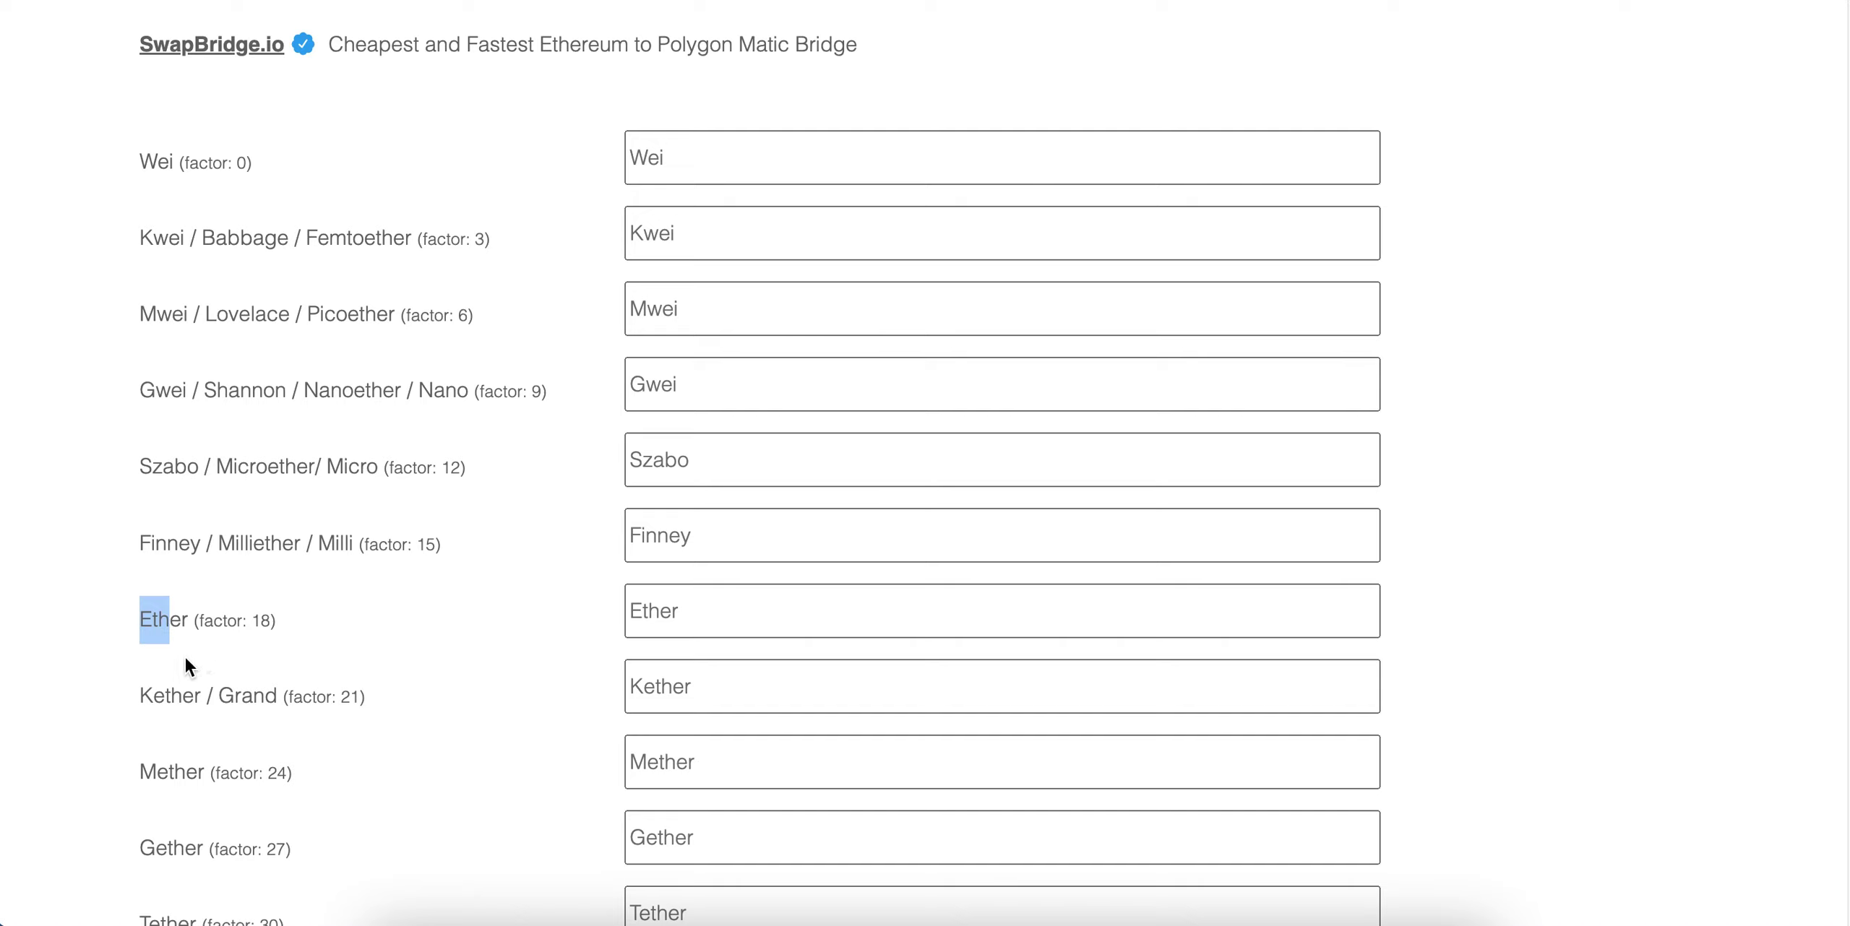
left_click_drag(192, 387, 124, 401)
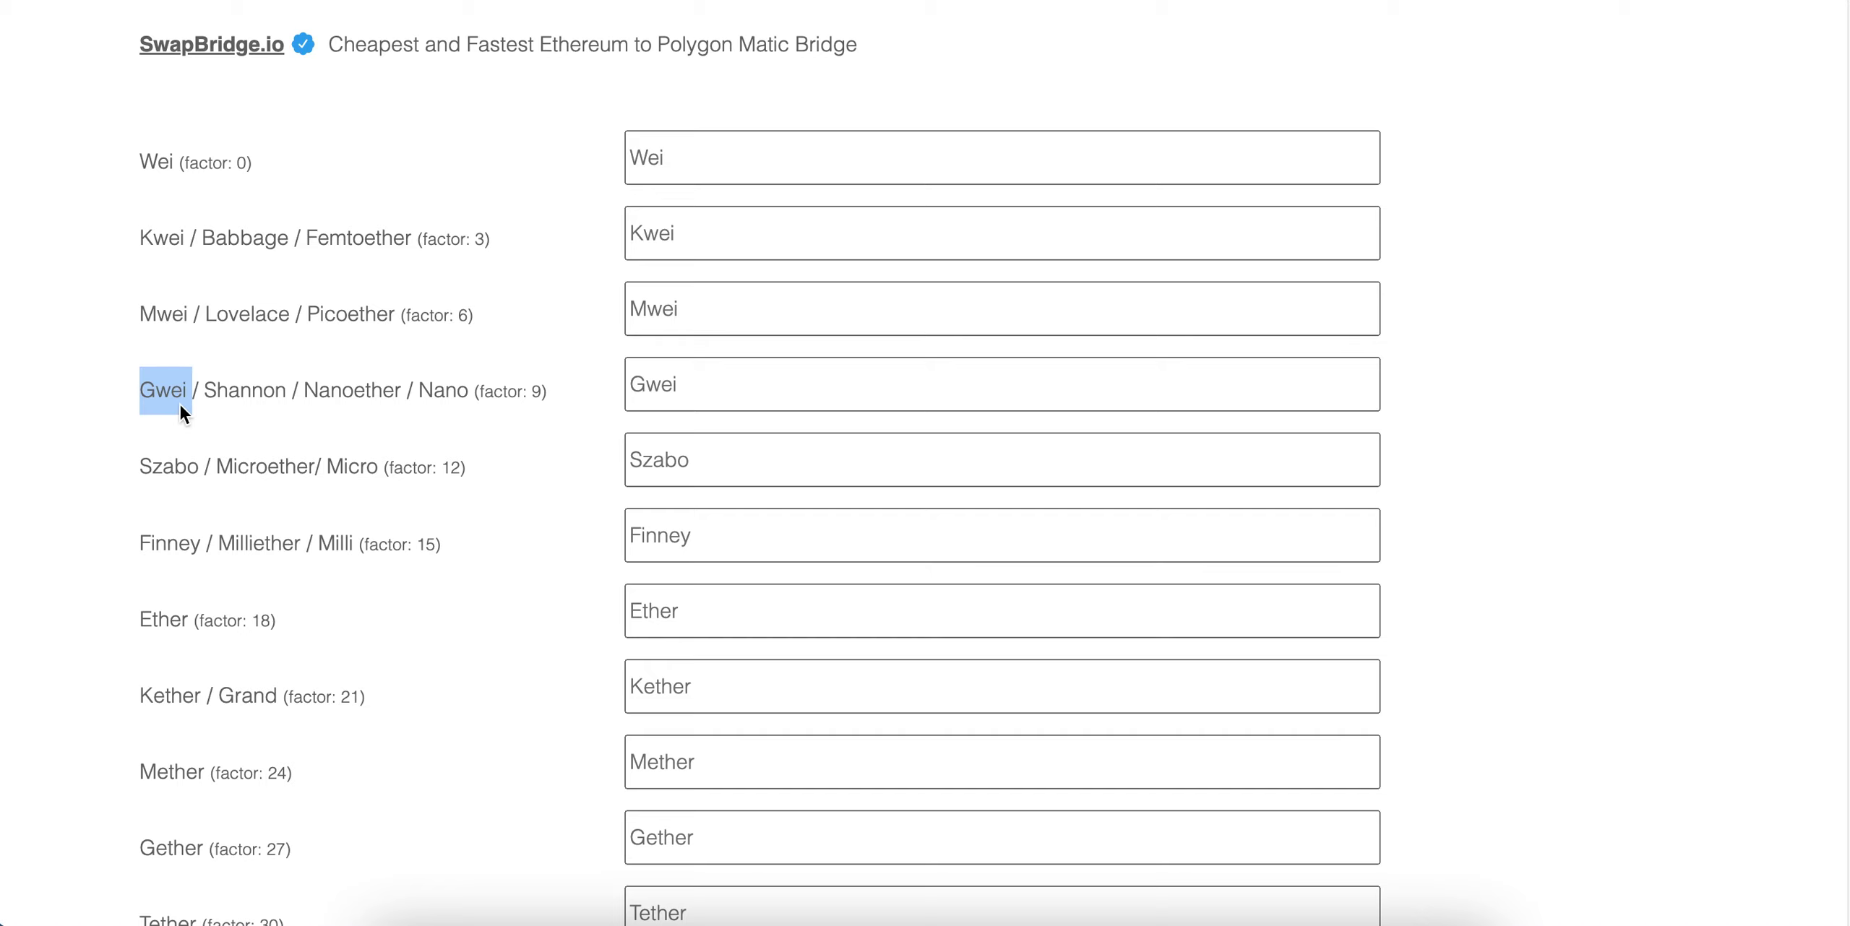
left_click(220, 413)
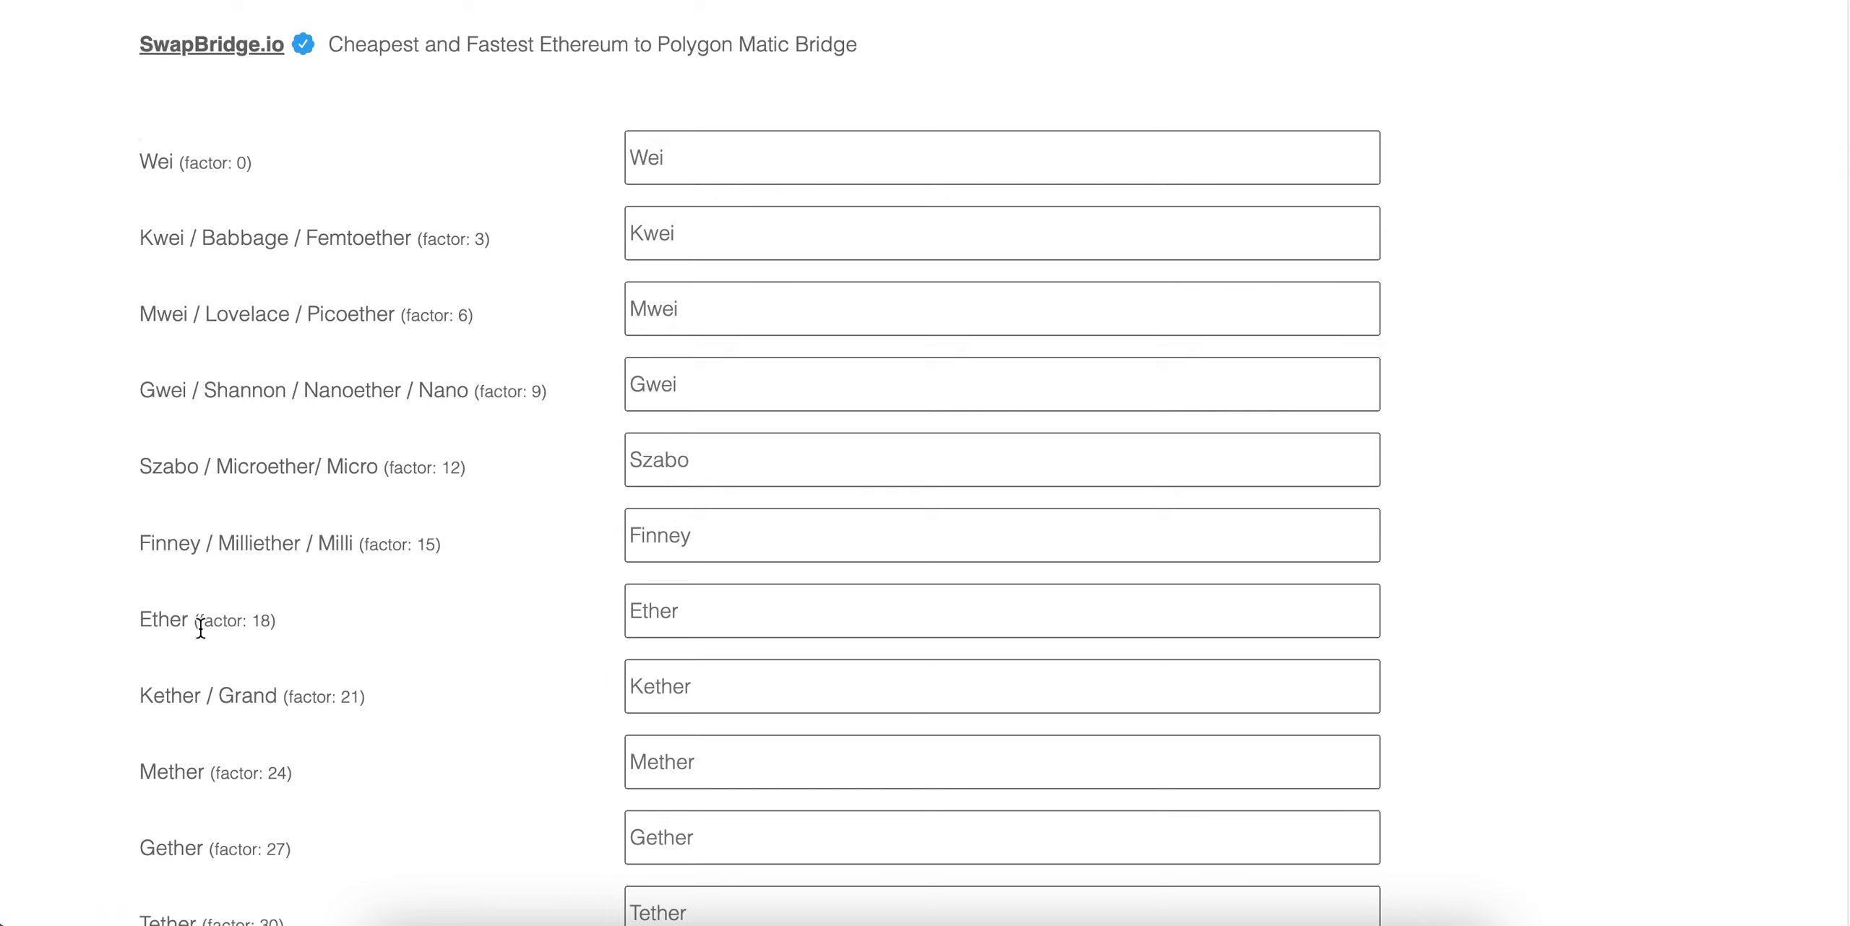
left_click_drag(169, 620, 104, 622)
left_click(105, 623)
left_click_drag(132, 162, 272, 160)
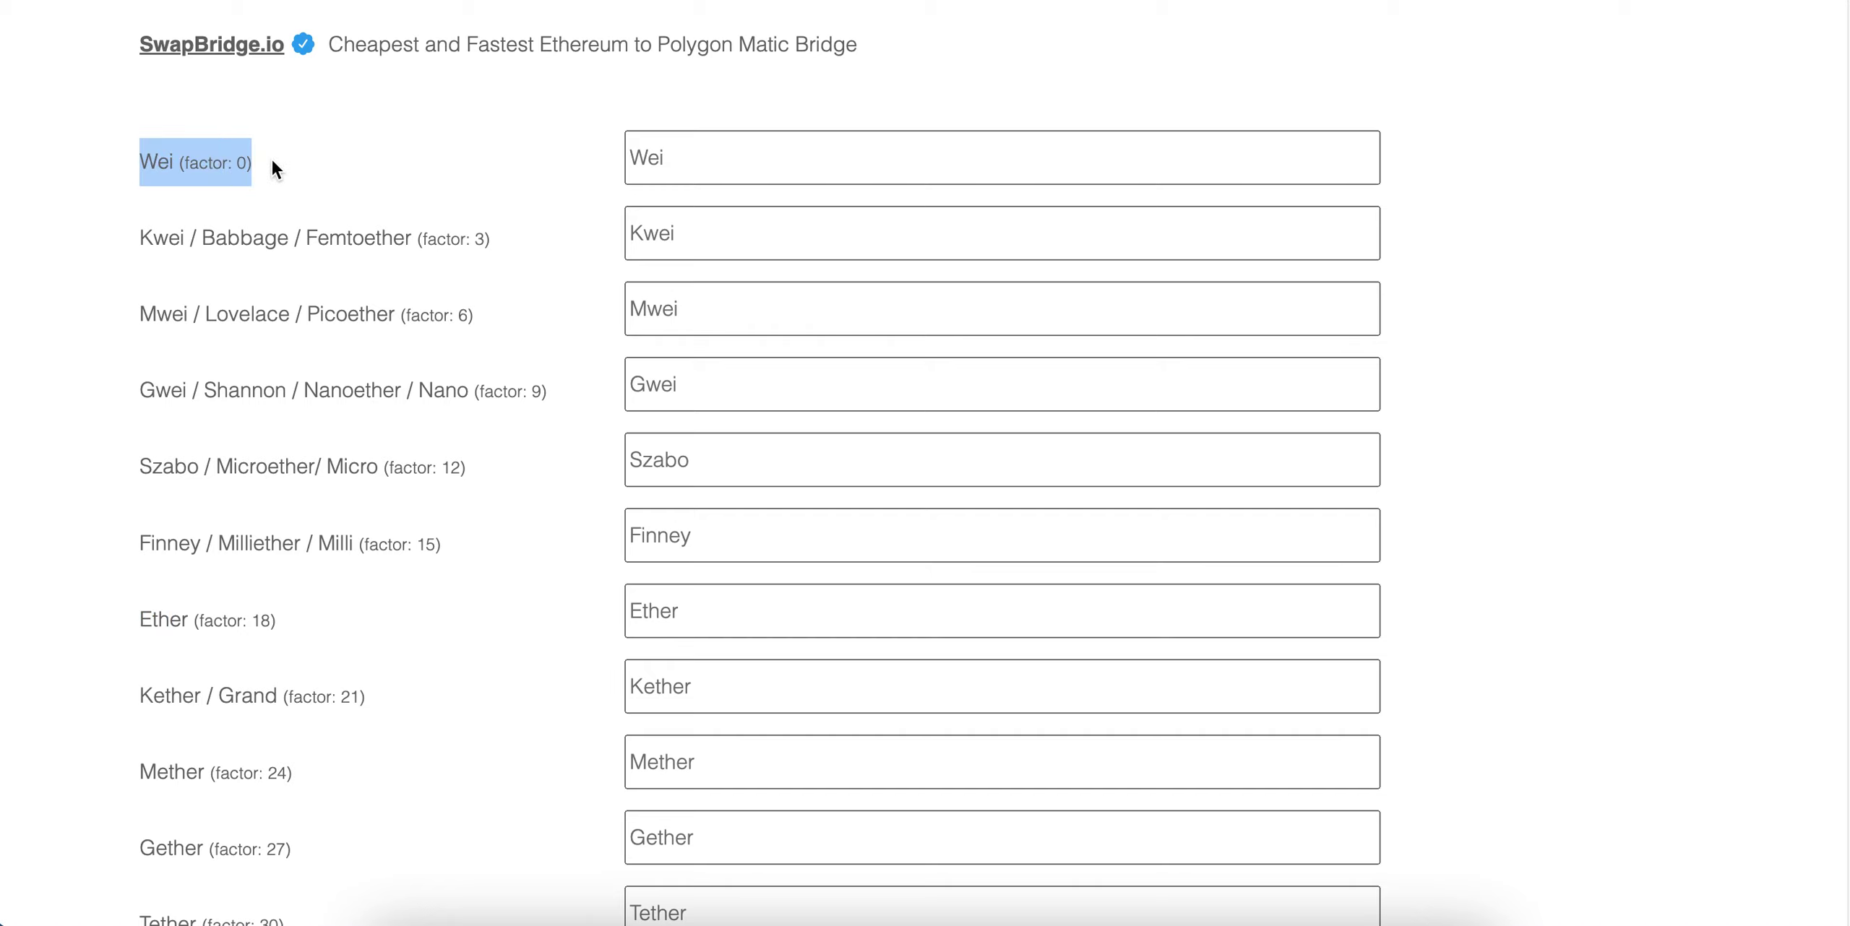
left_click(292, 175)
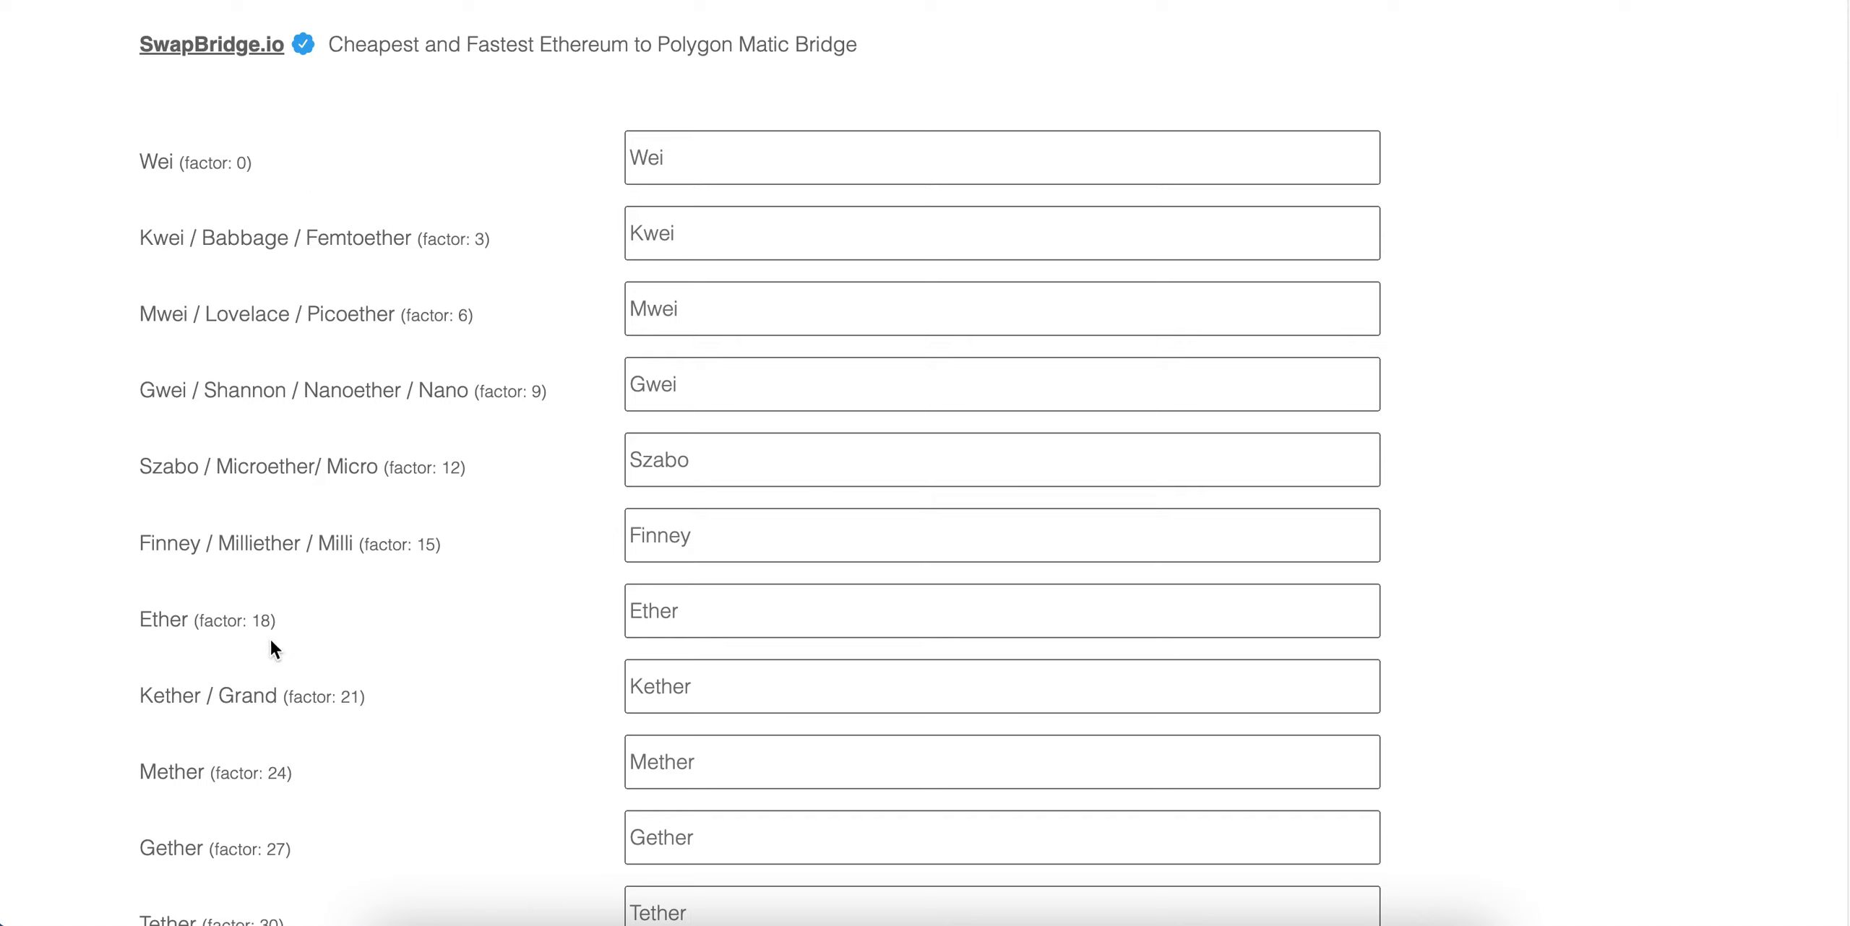
double_click(259, 621)
left_click(266, 181)
left_click(681, 619)
type("1")
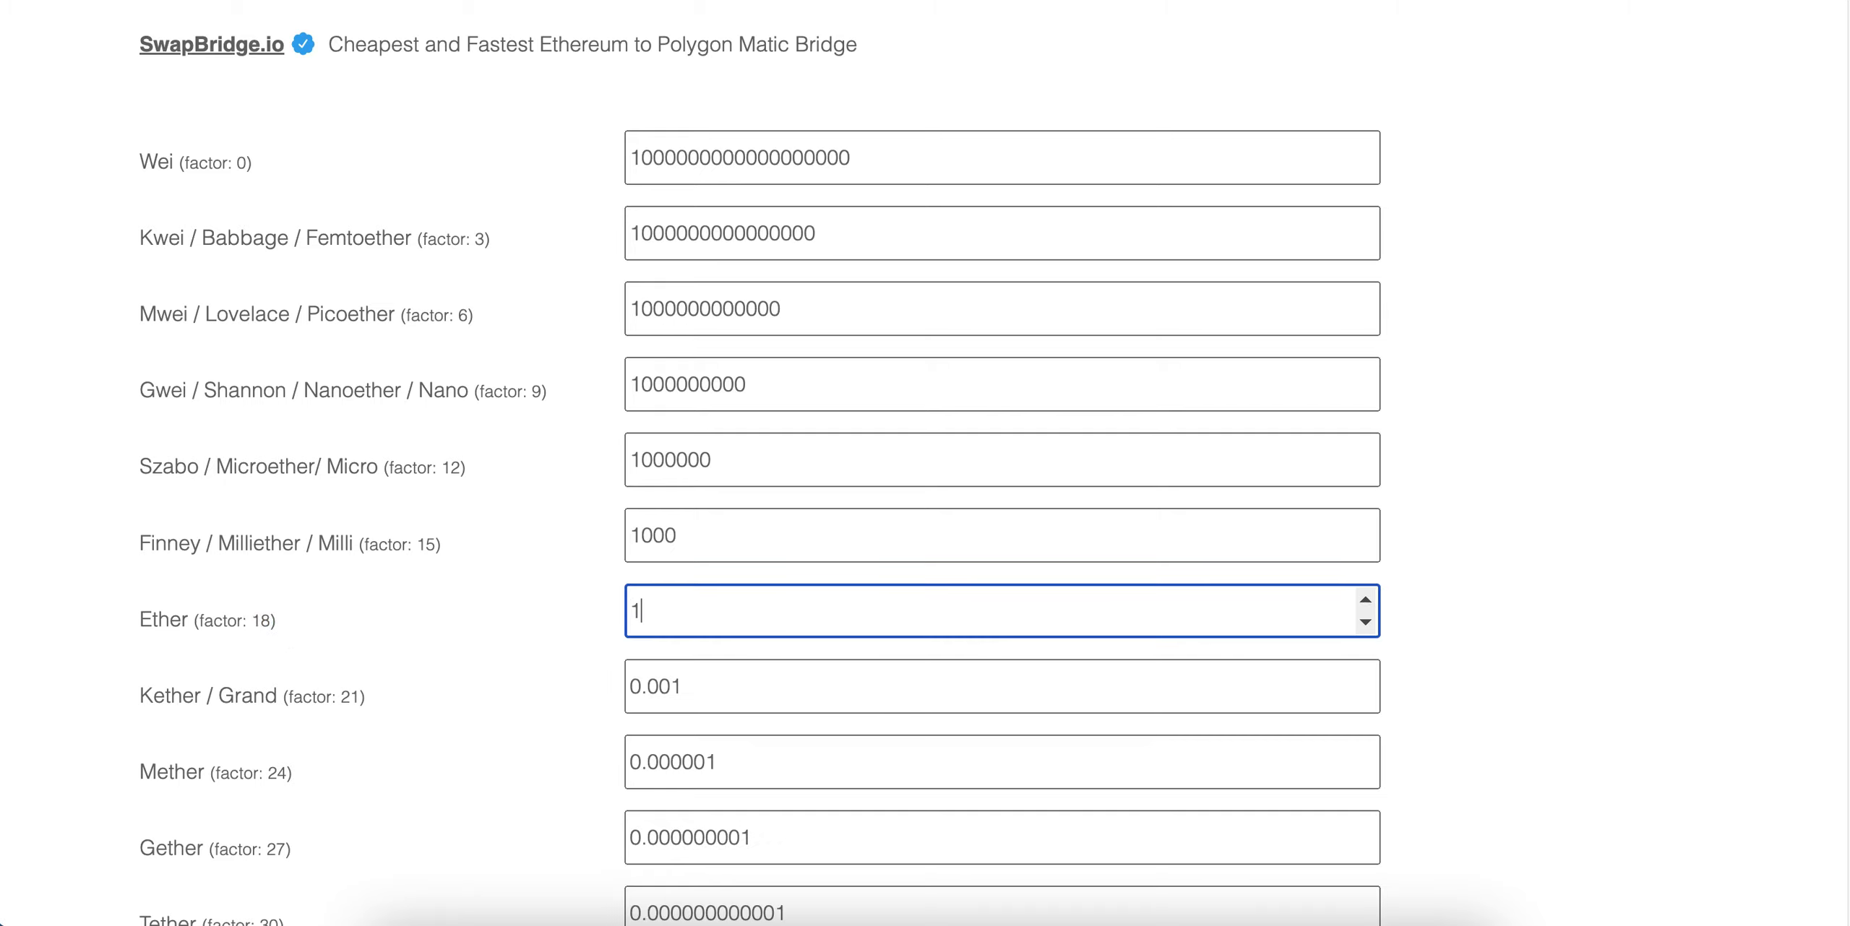
scroll(533, 105, "down", 1)
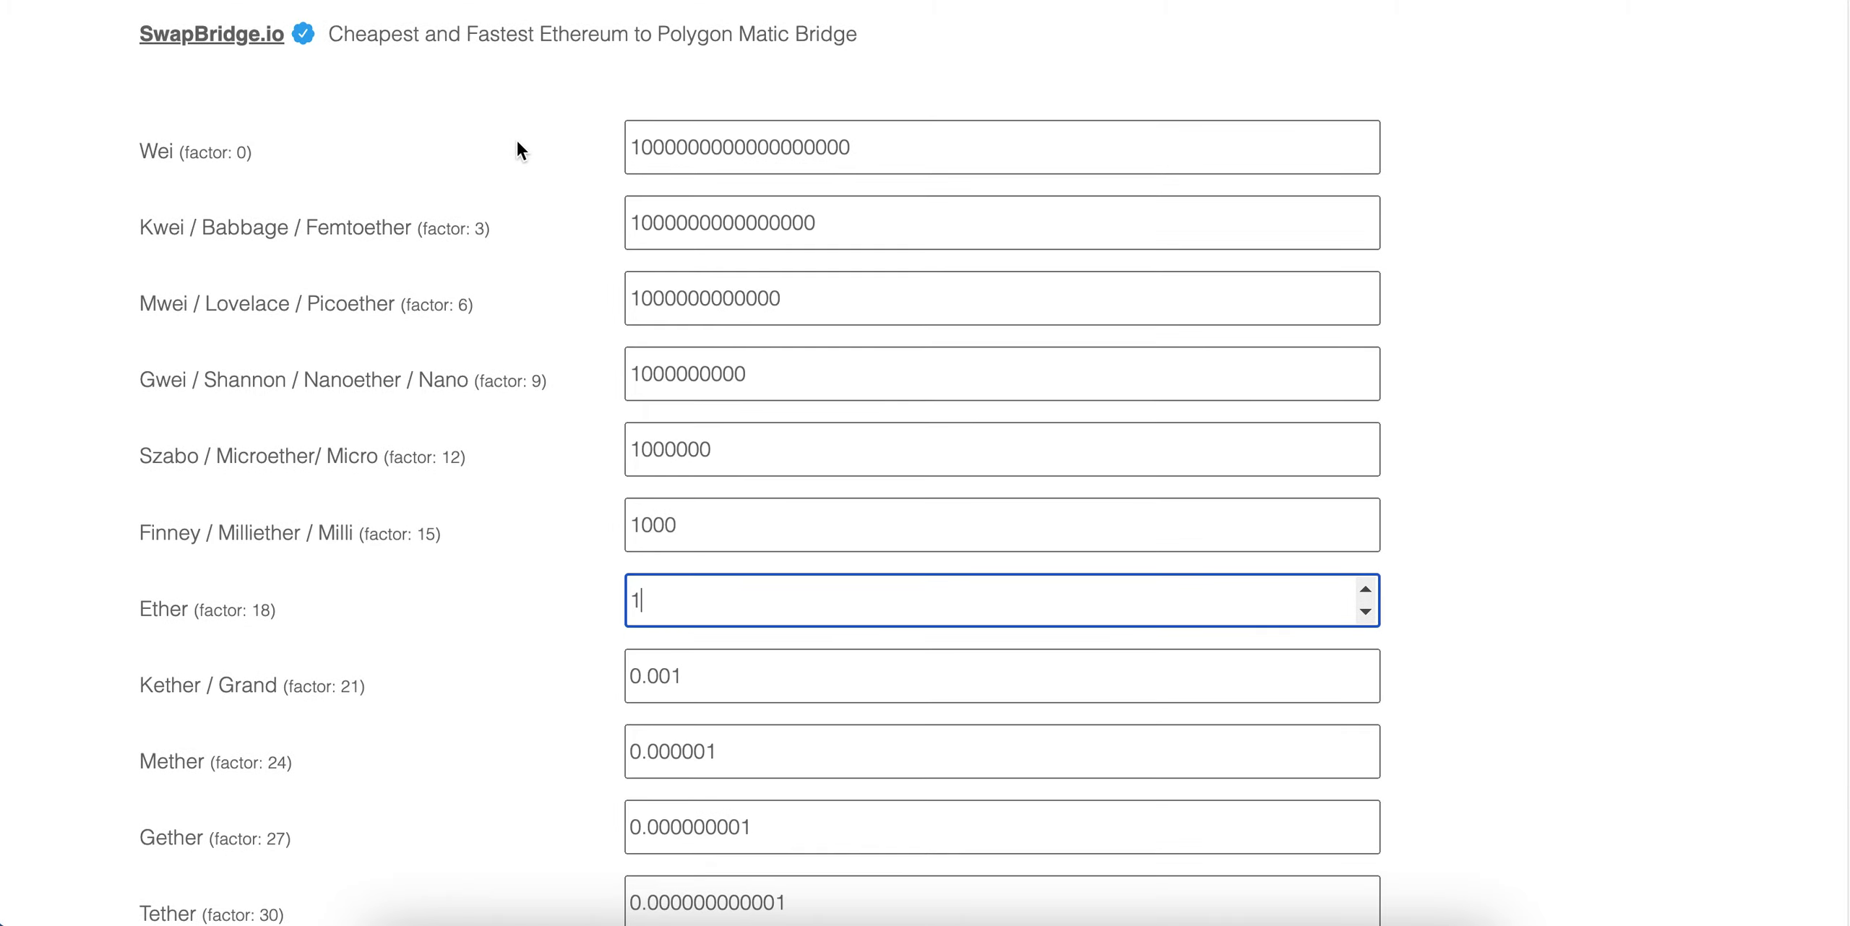
scroll(471, 529, "down", 1)
scroll(456, 773, "up", 1)
scroll(547, 364, "up", 1)
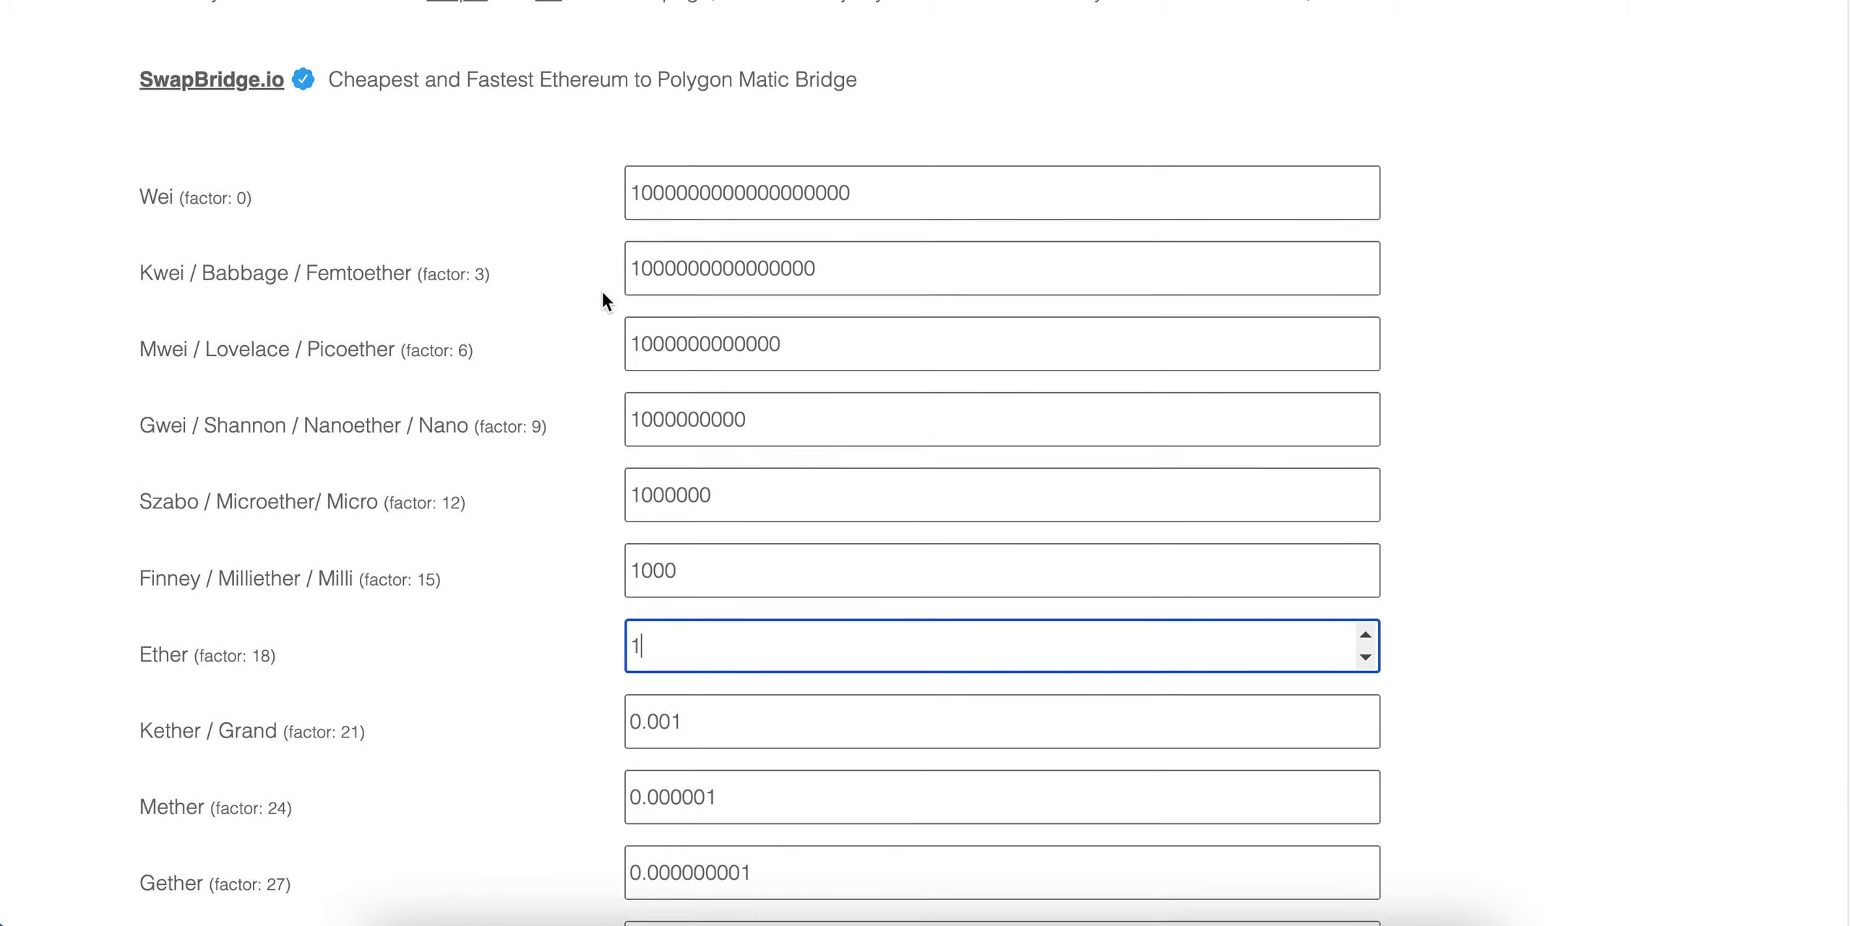
left_click(642, 194)
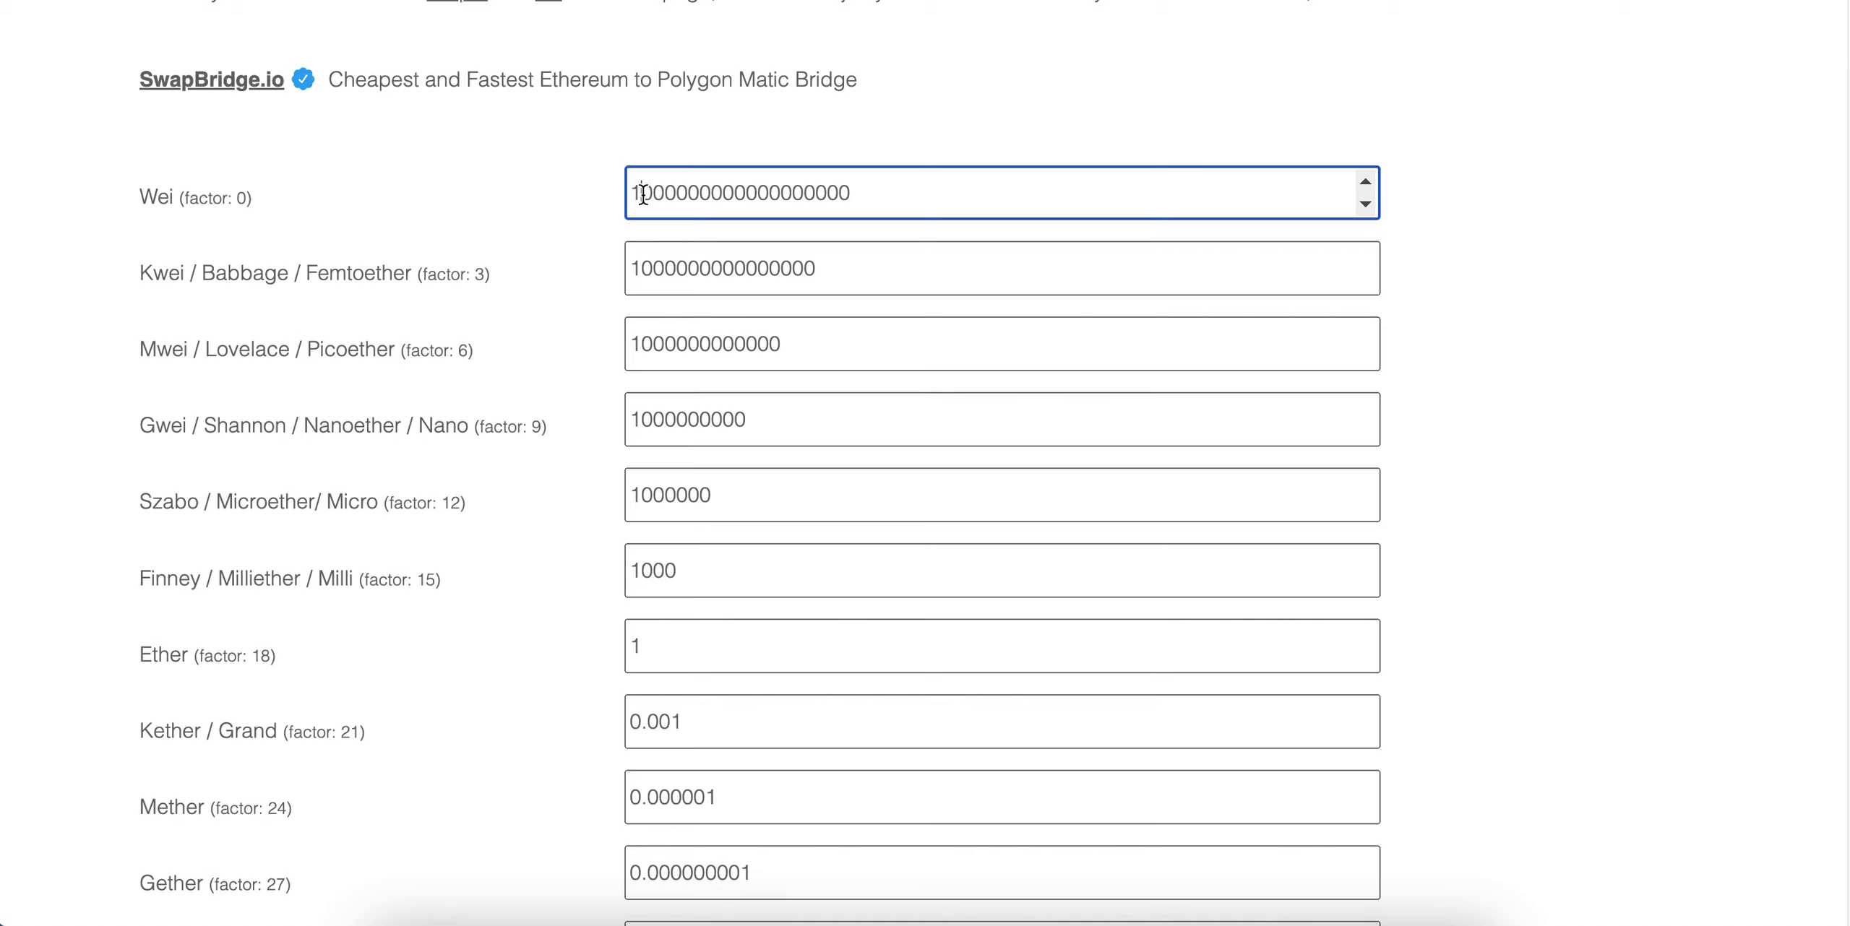
left_click_drag(643, 194, 895, 192)
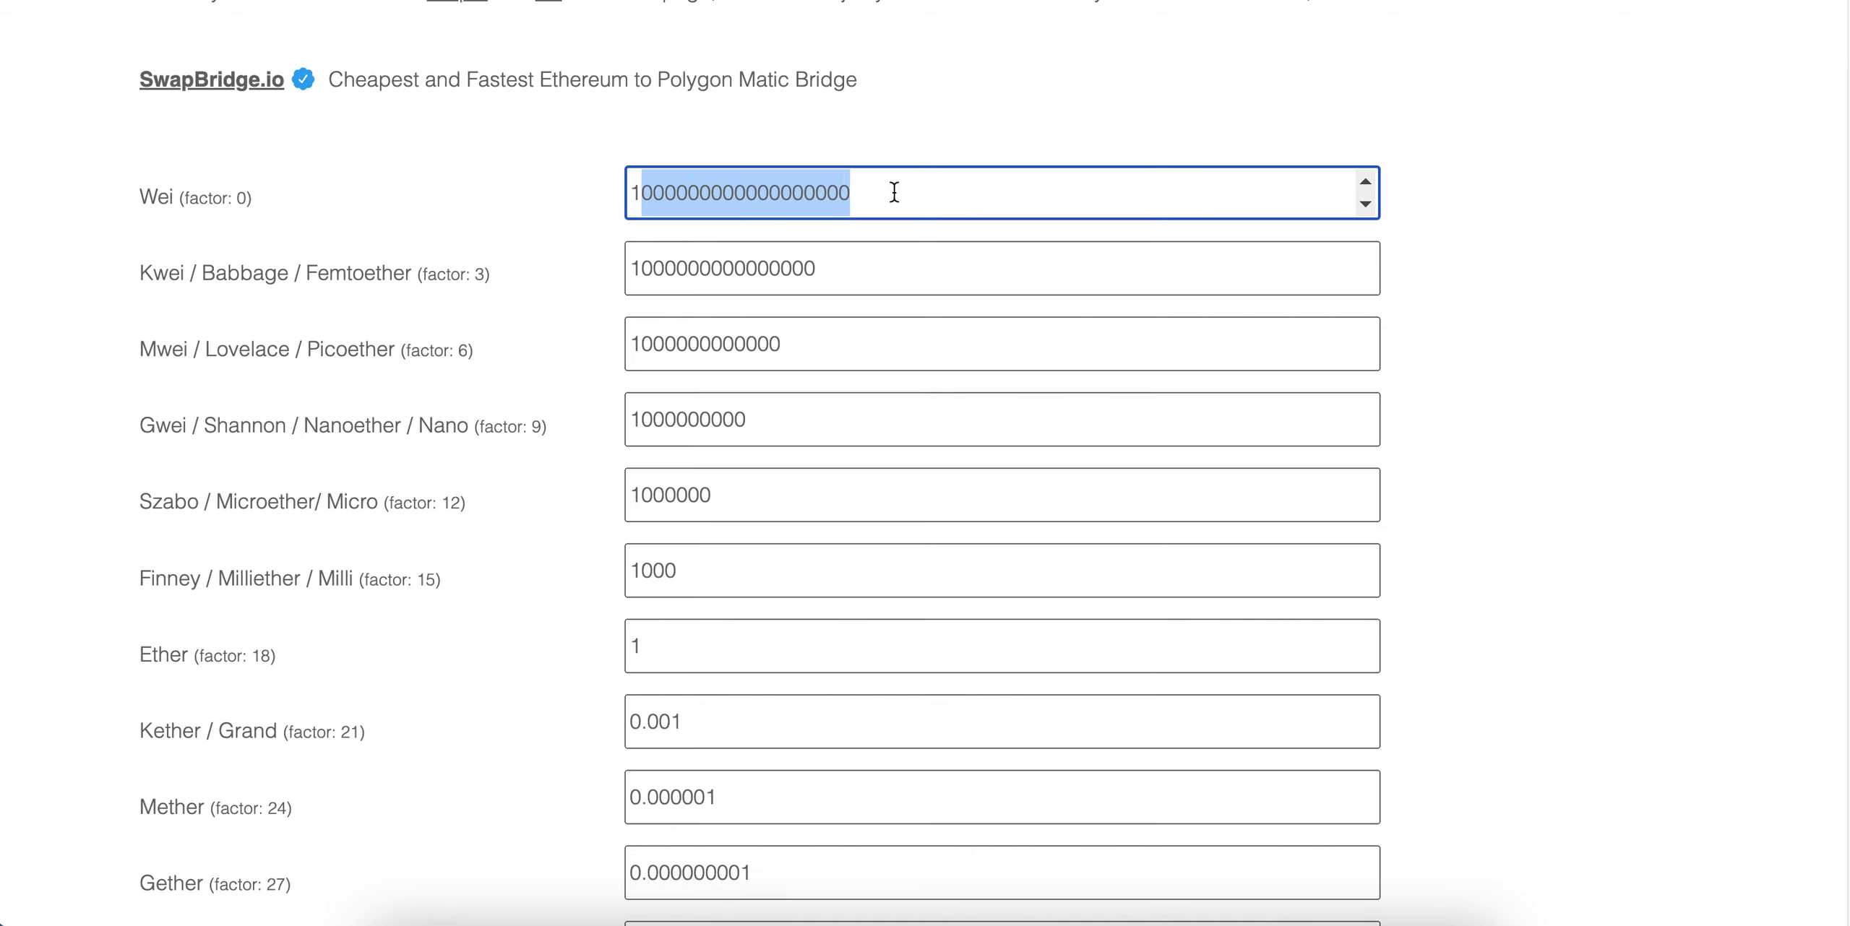
left_click(632, 194)
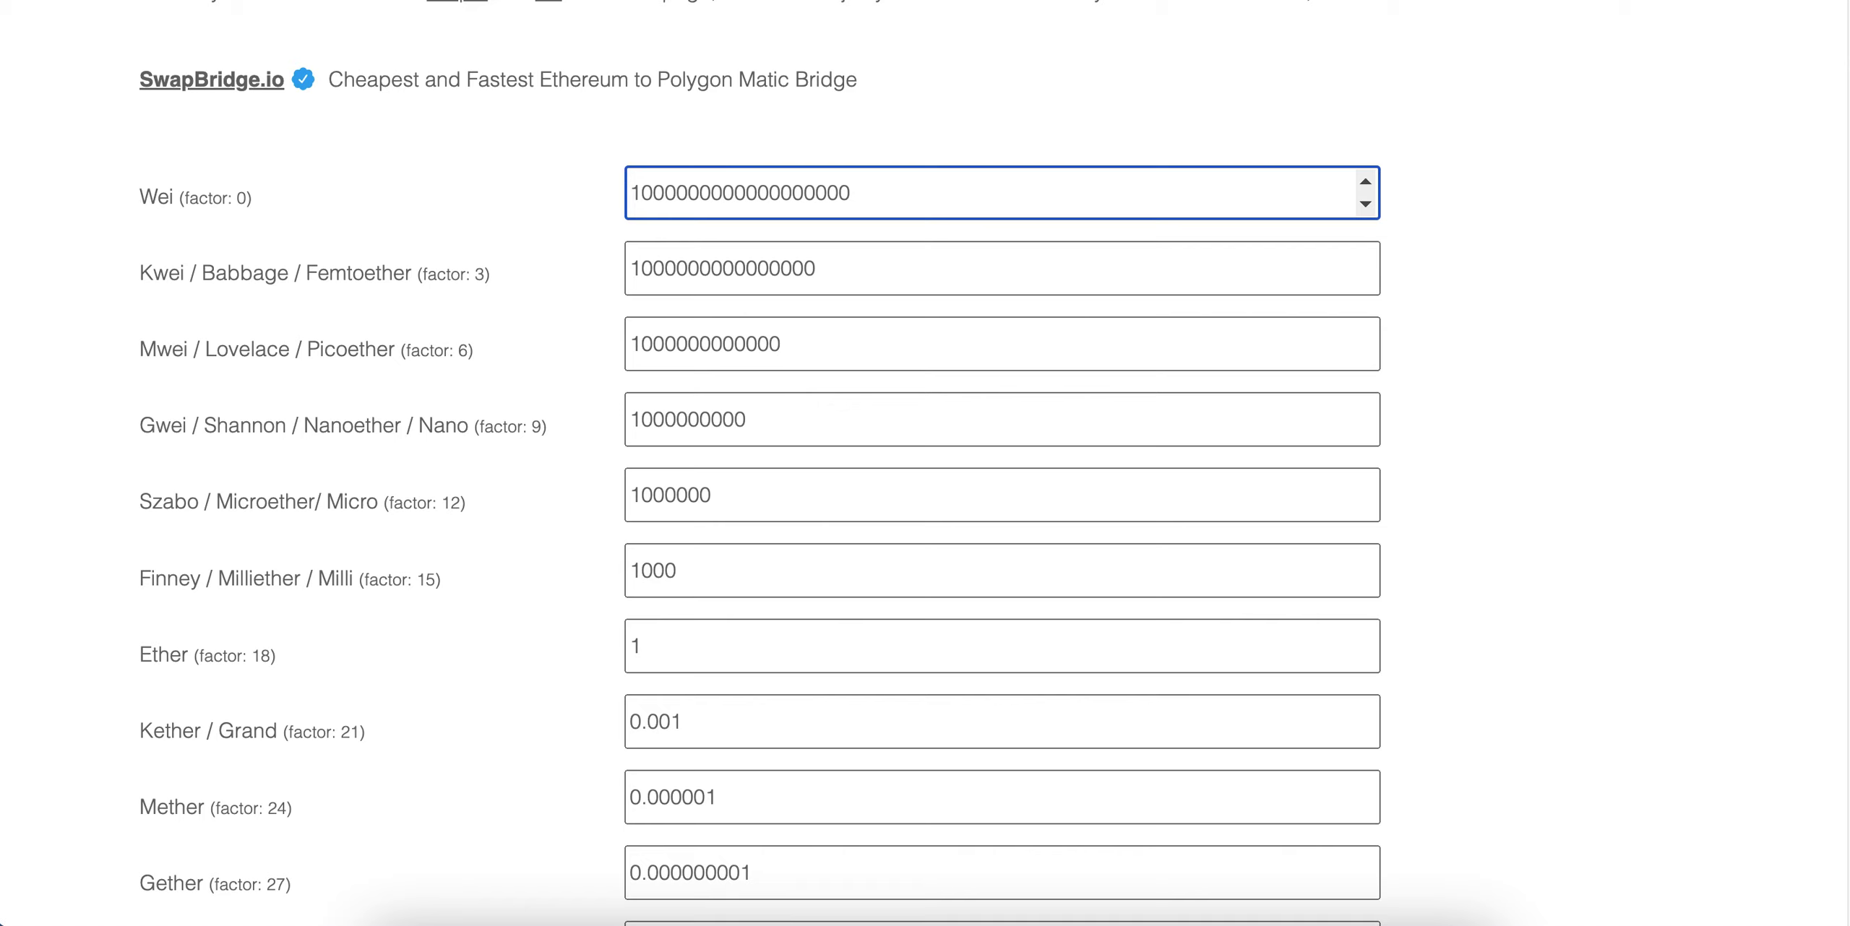
key("ctrl+Tab")
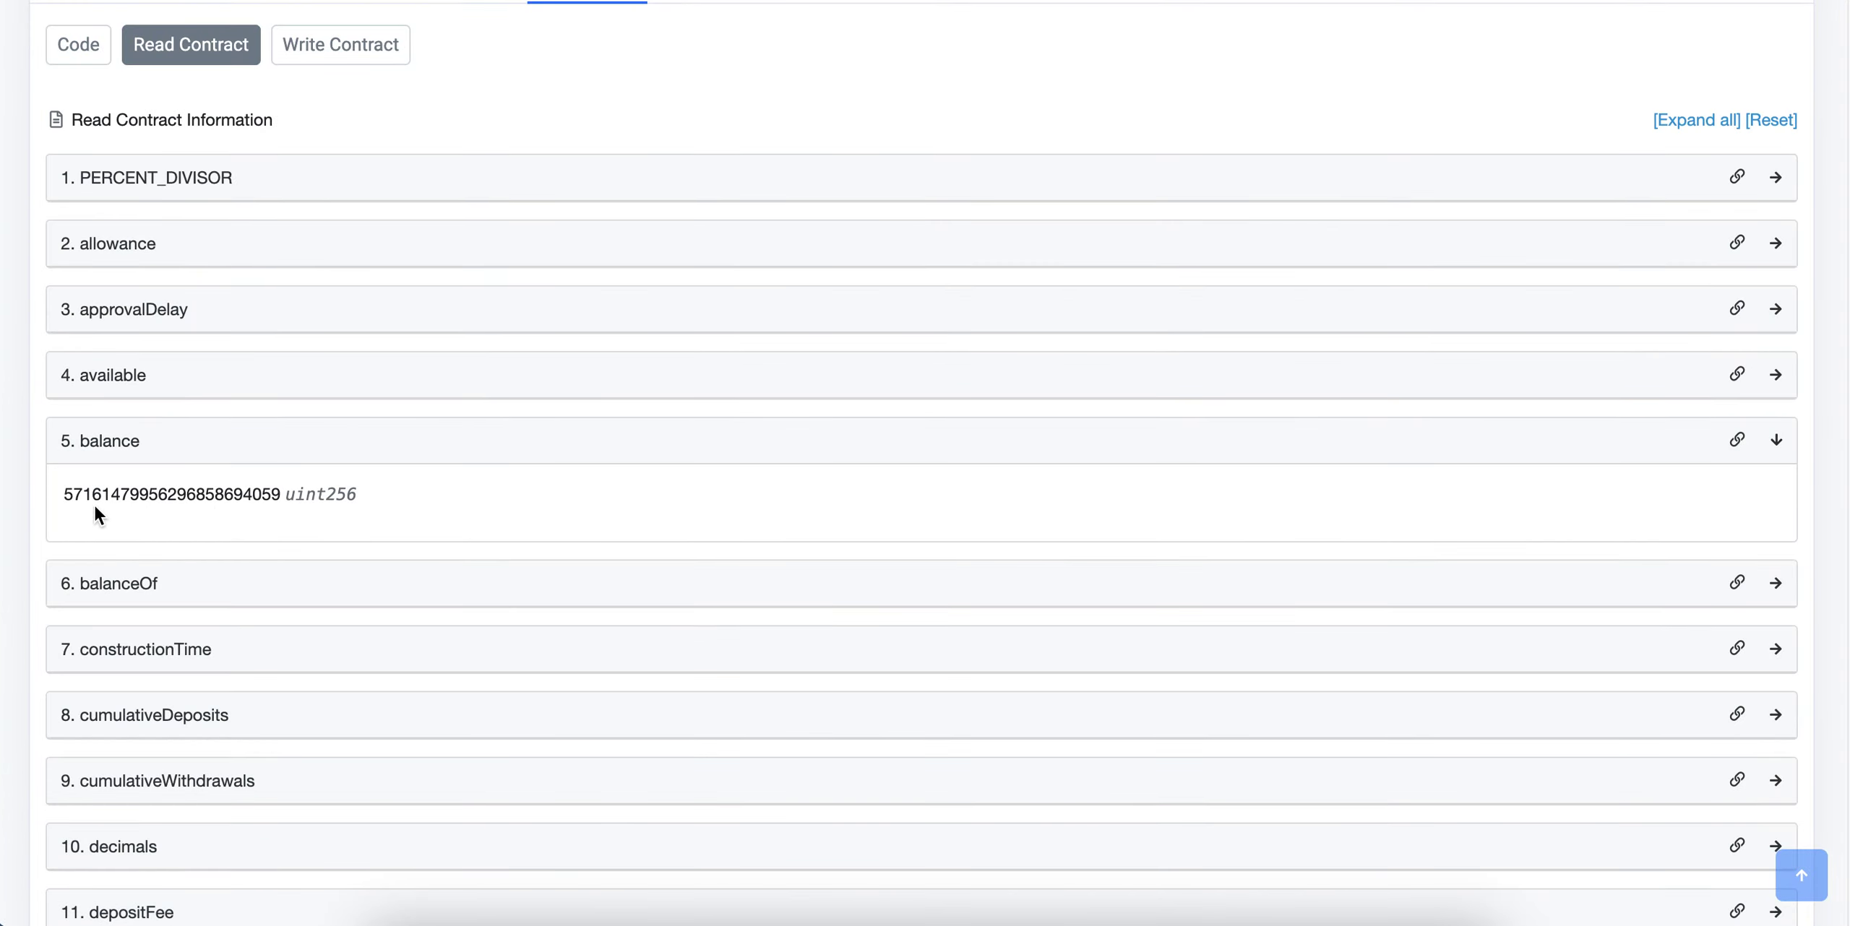
left_click_drag(60, 494, 279, 507)
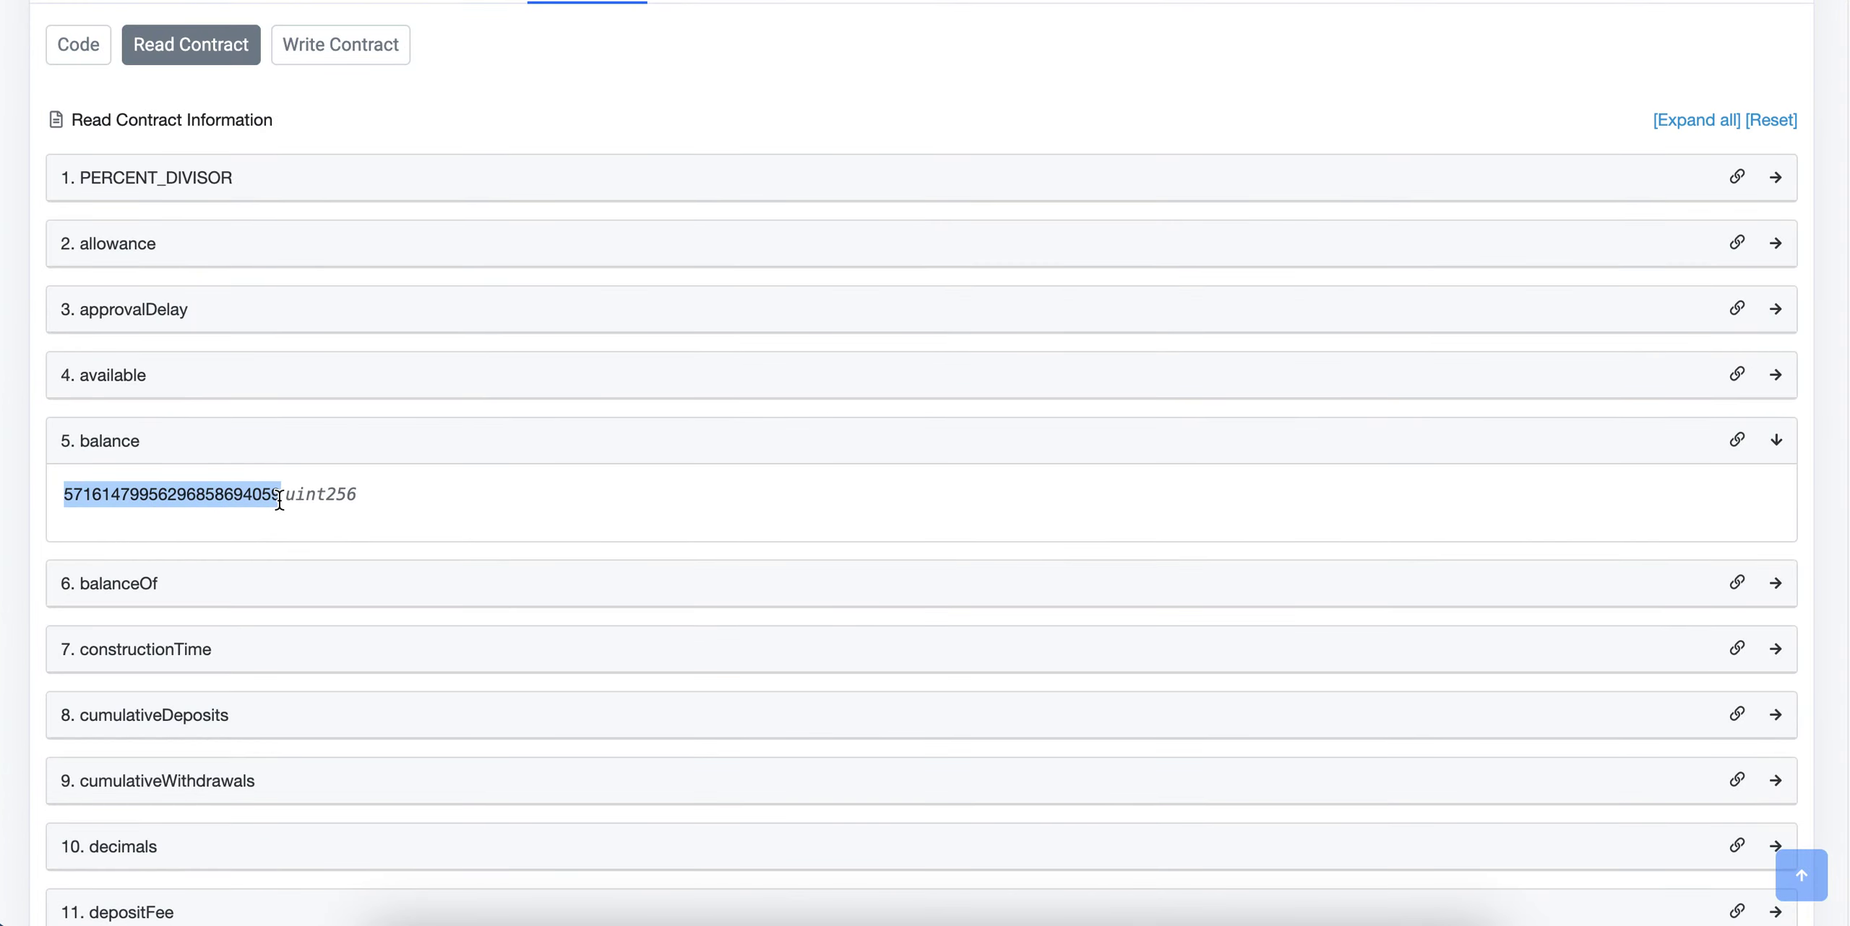
left_click(281, 512)
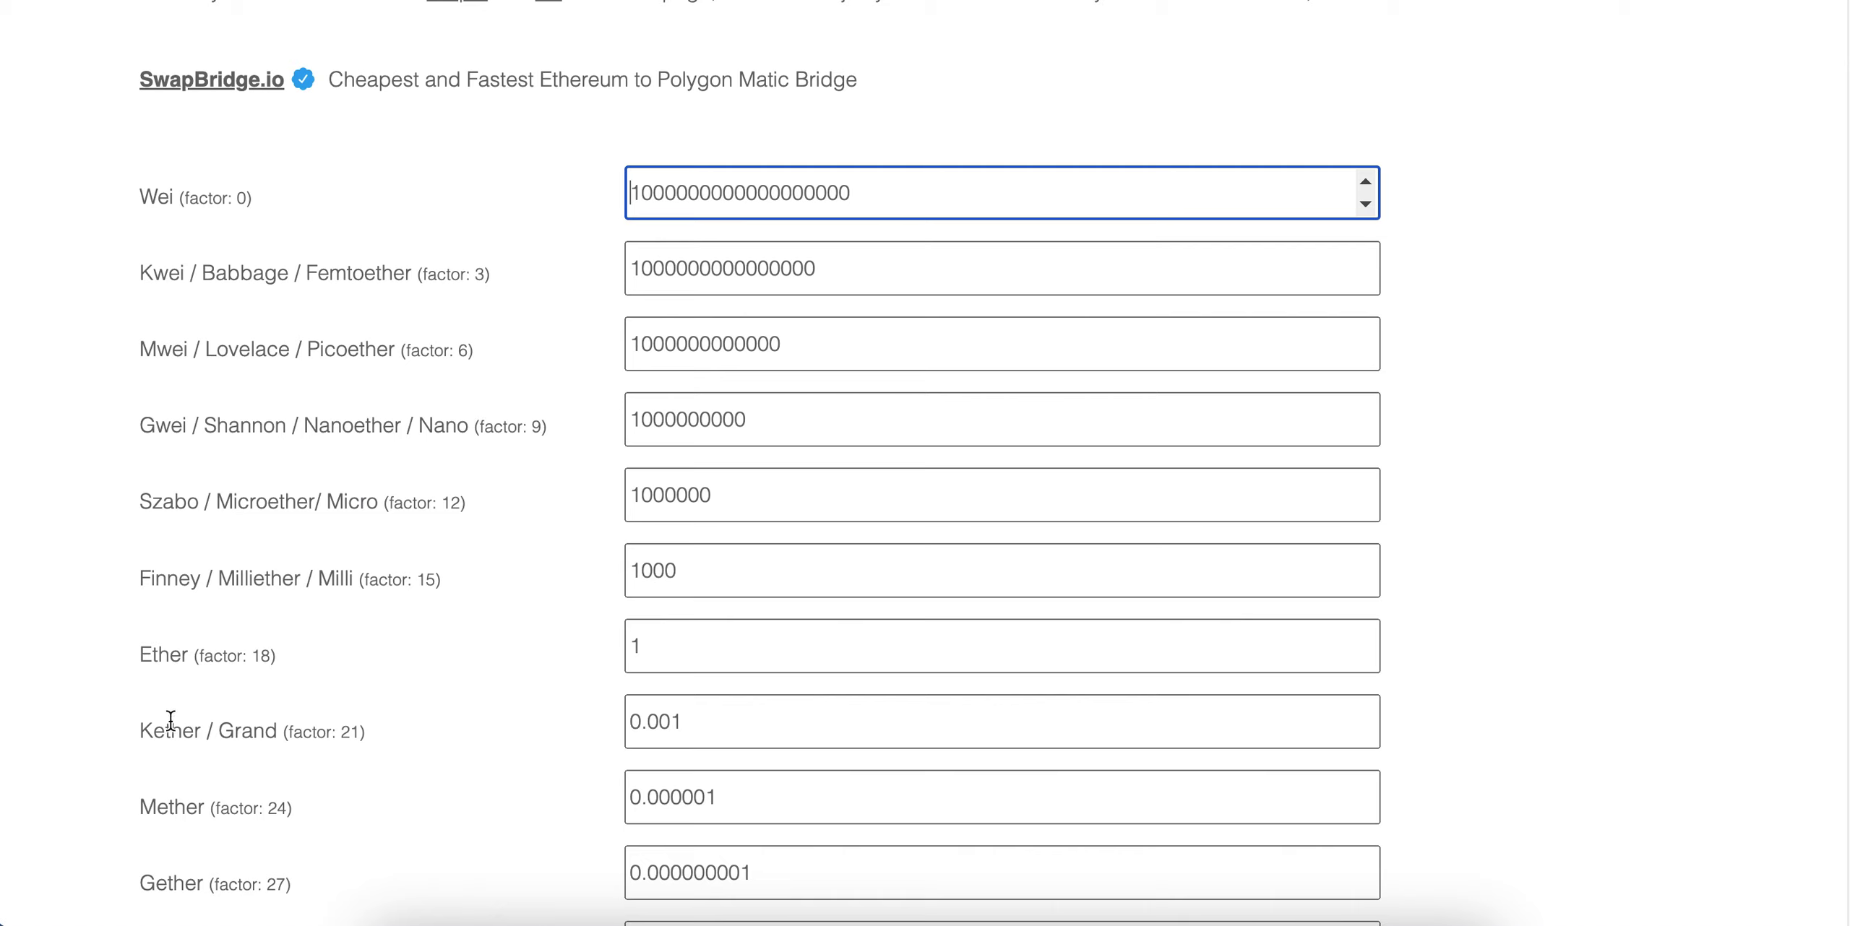
left_click_drag(193, 653, 107, 664)
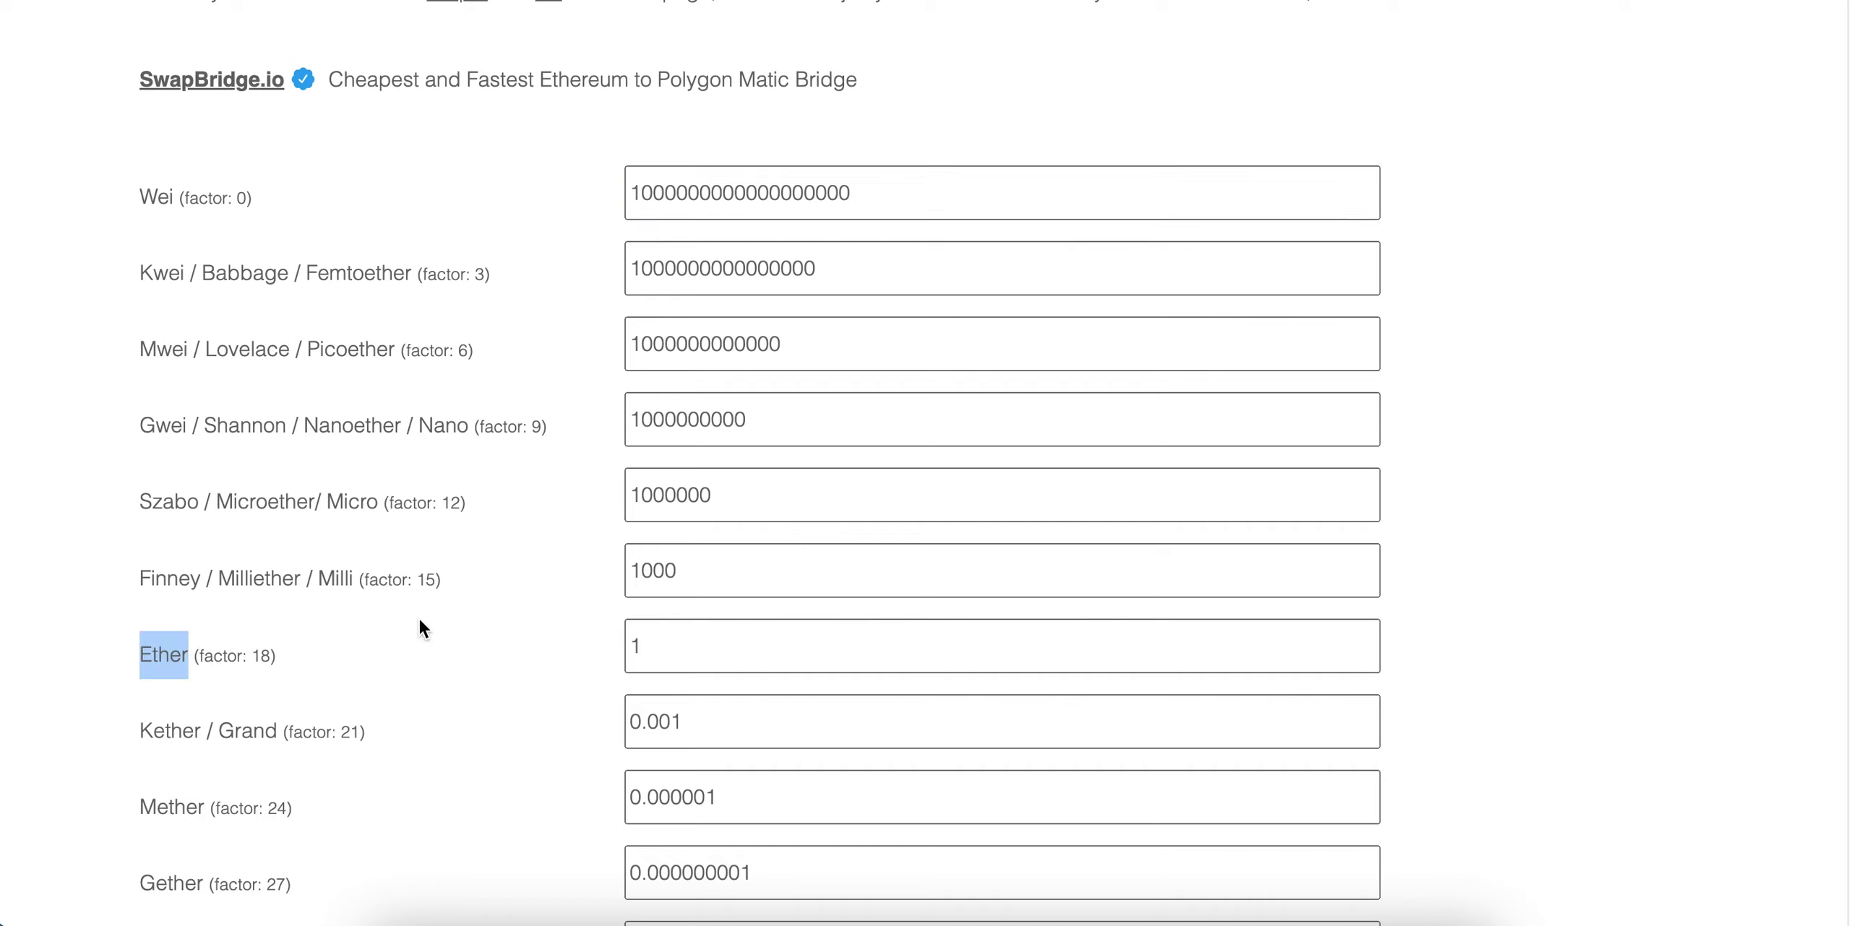
left_click(218, 662)
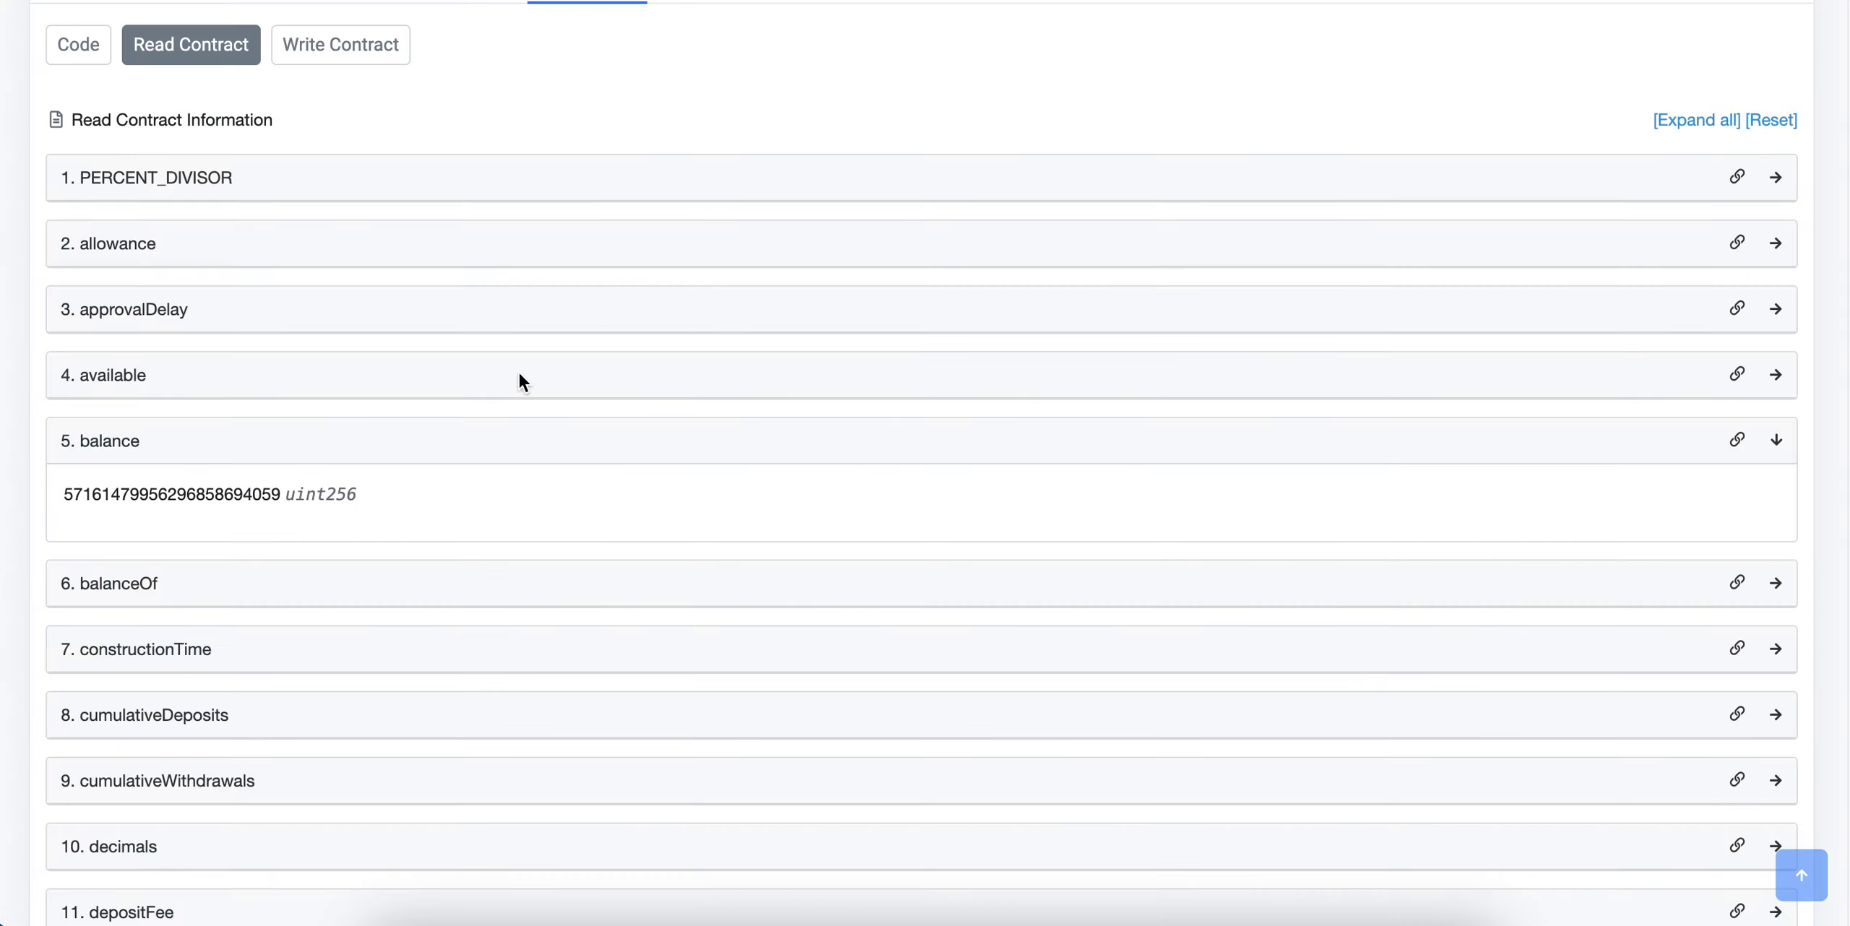
double_click(224, 499)
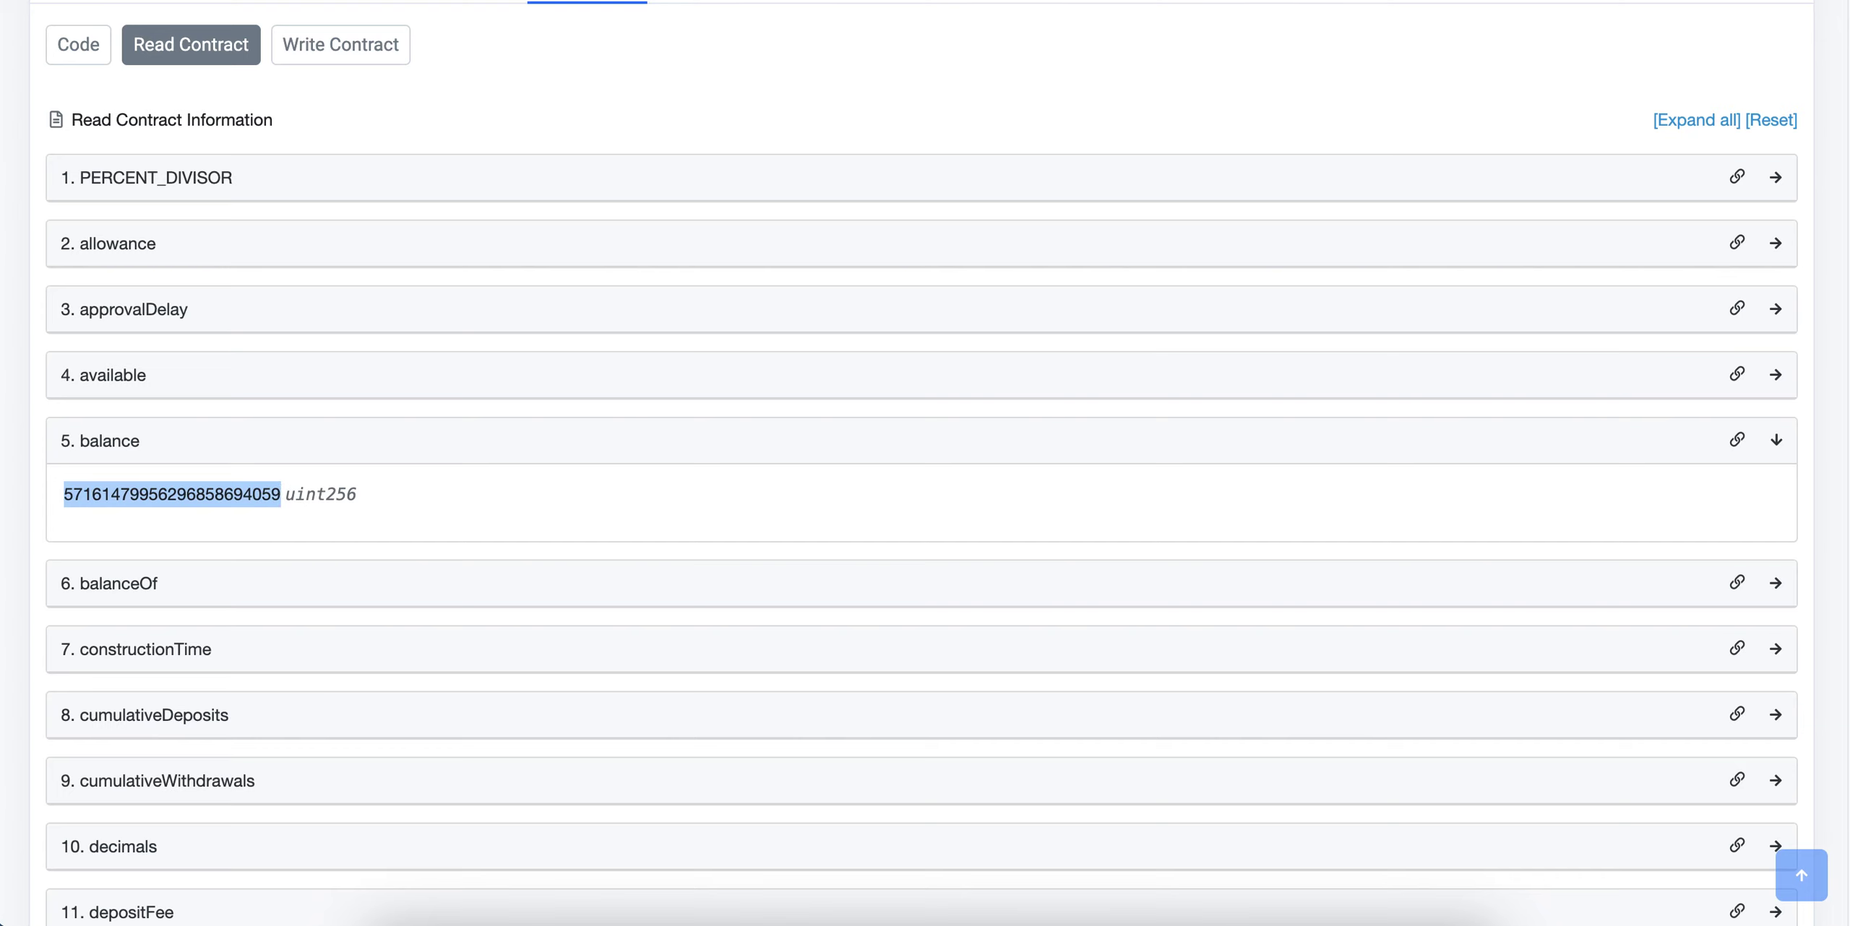
key("ctrl+Tab")
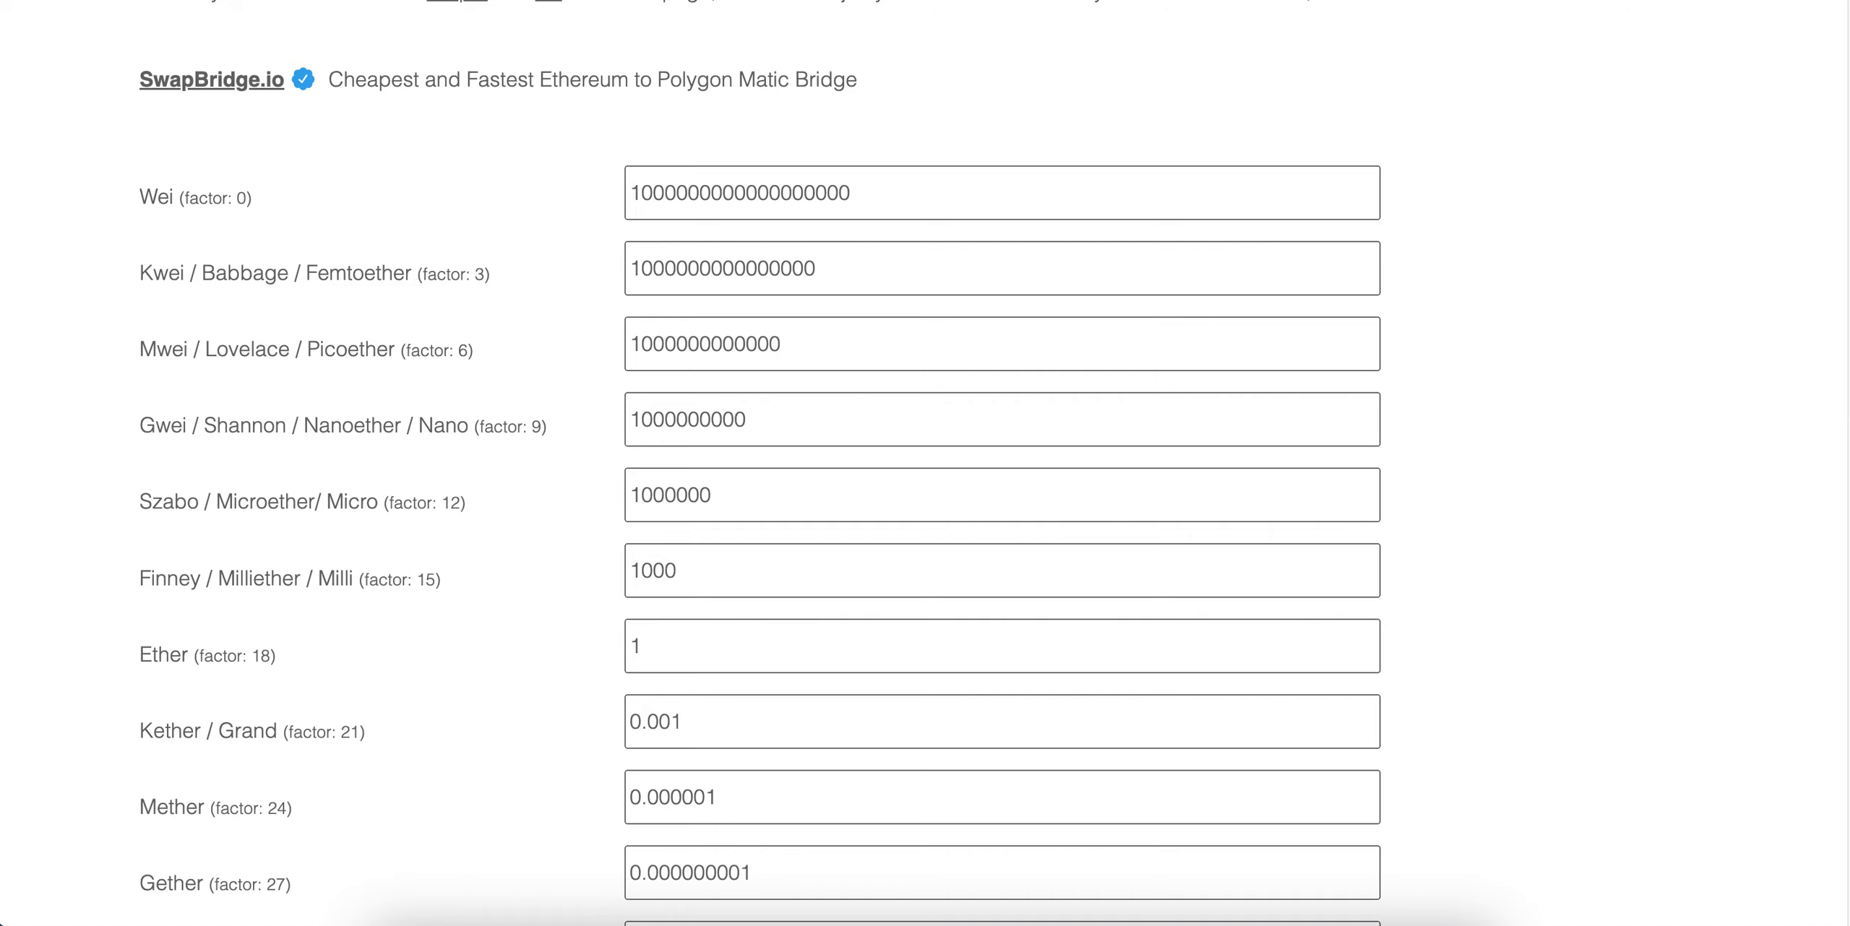
double_click(265, 656)
key("ctrl+shift+Tab")
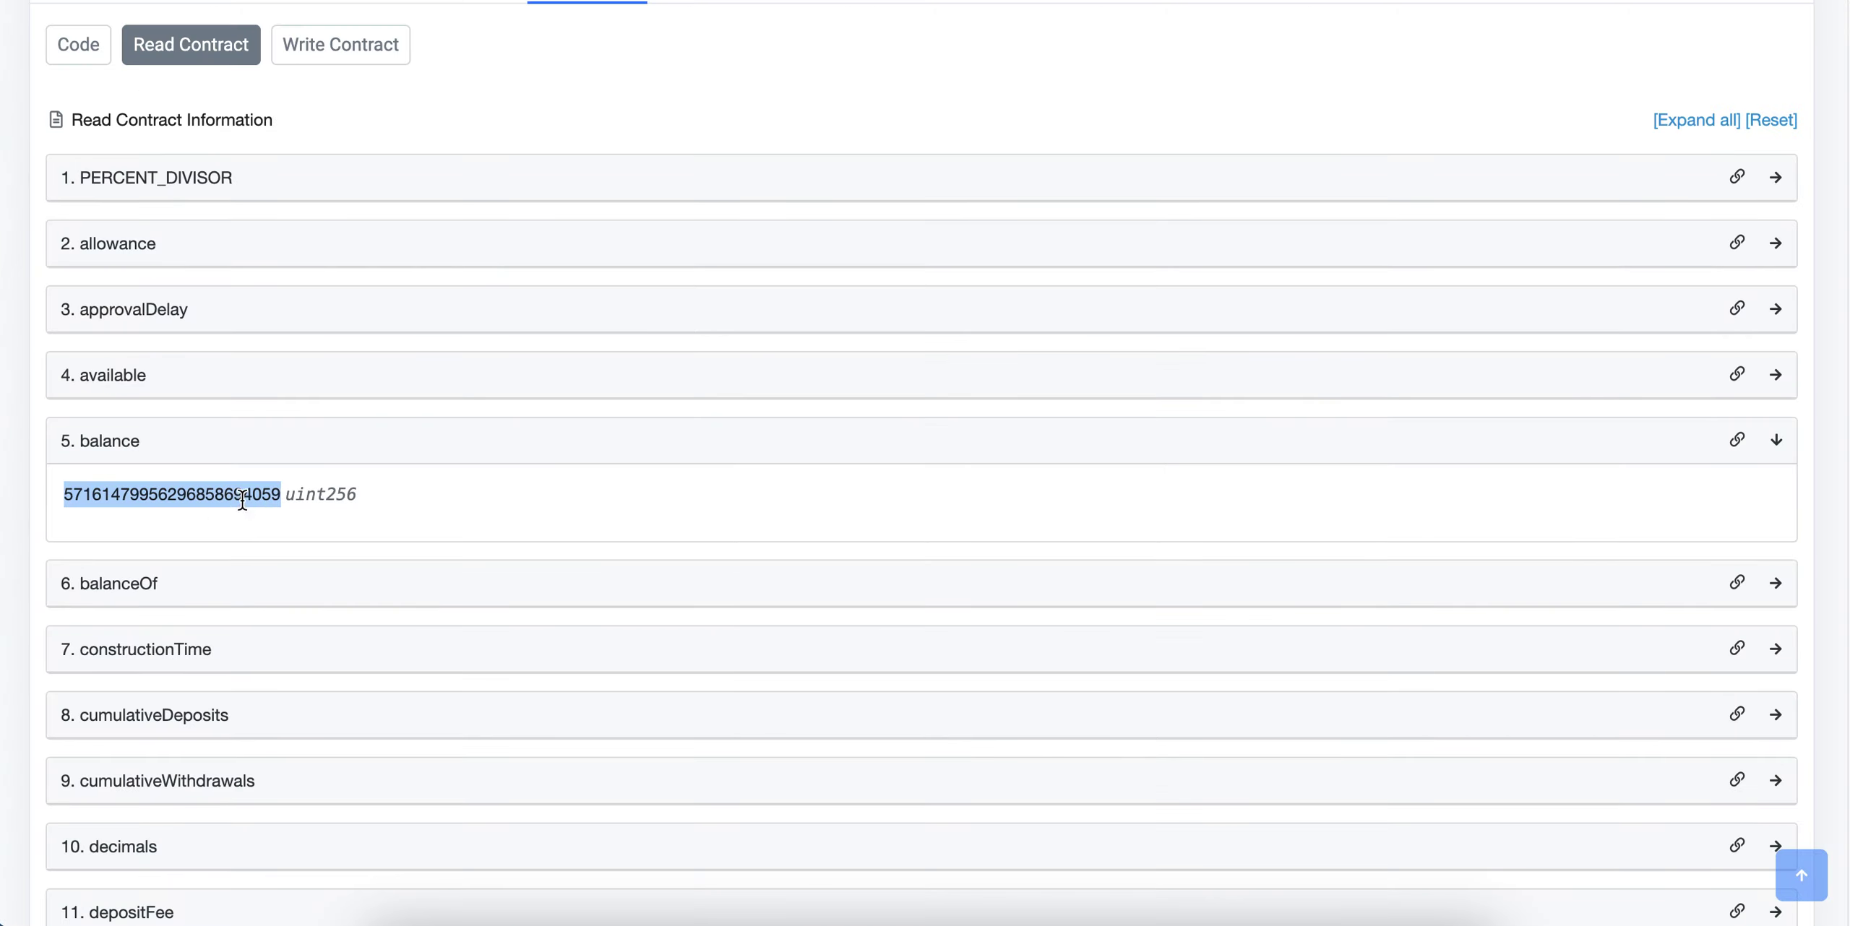
key("ctrl+Tab")
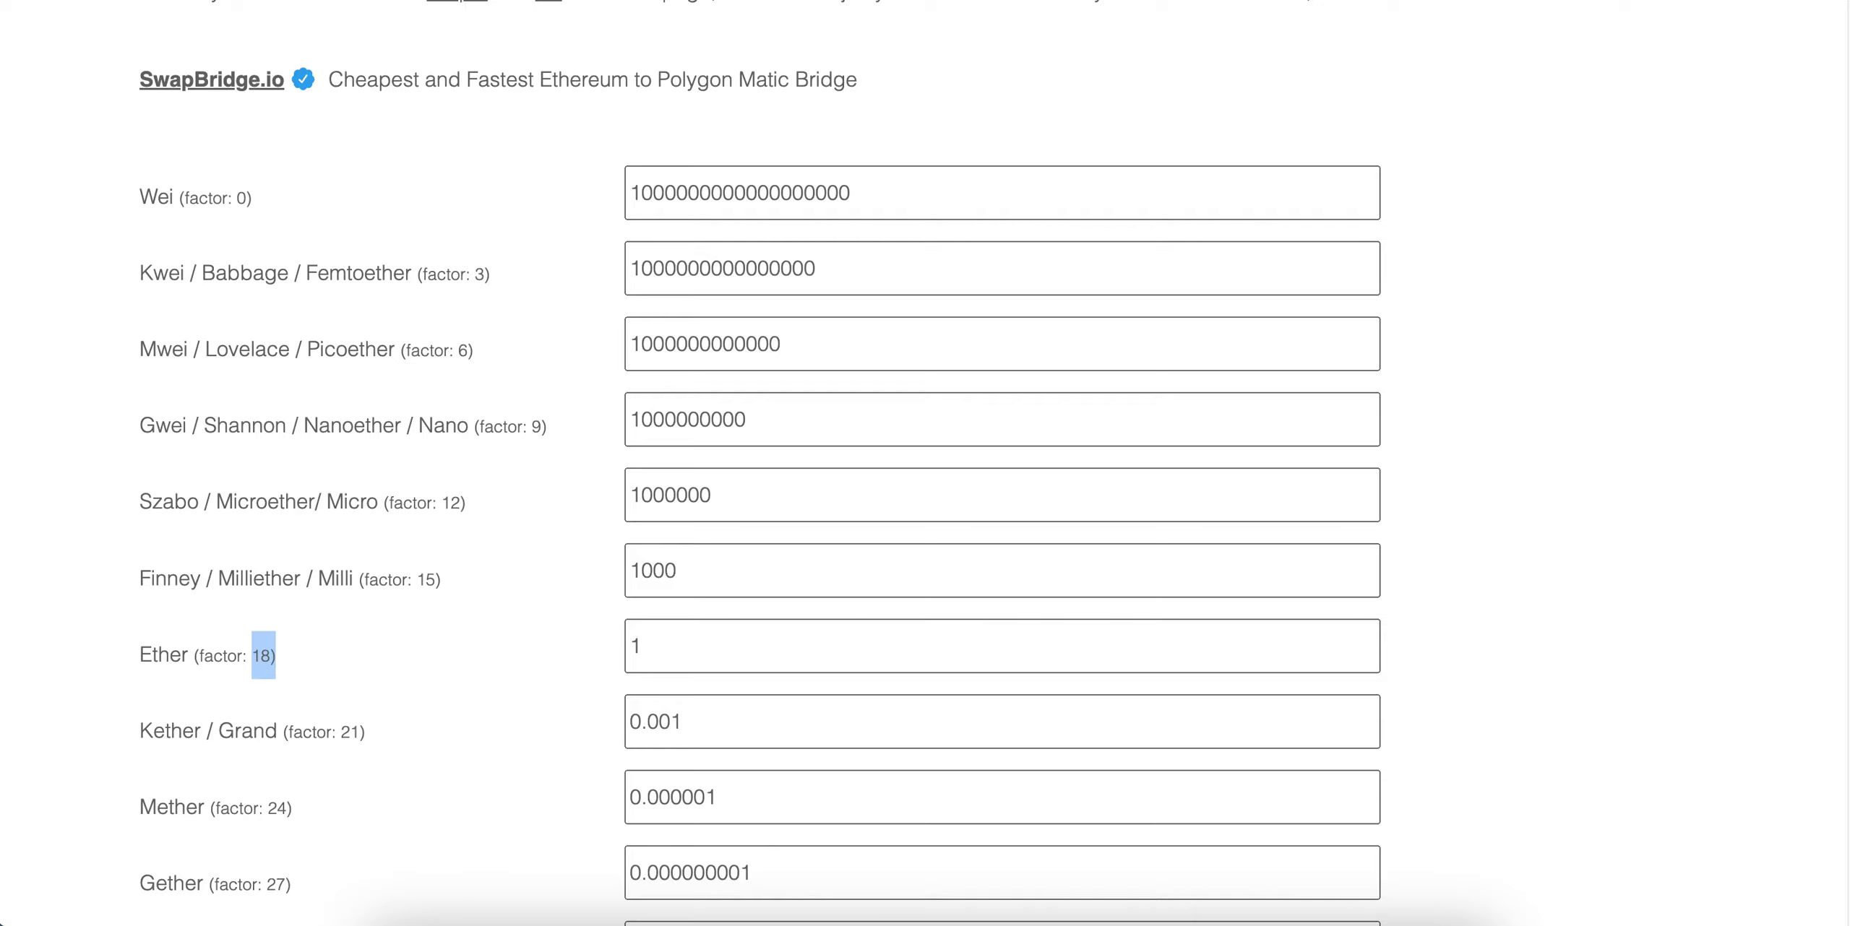
scroll(1259, 239, "up", 8)
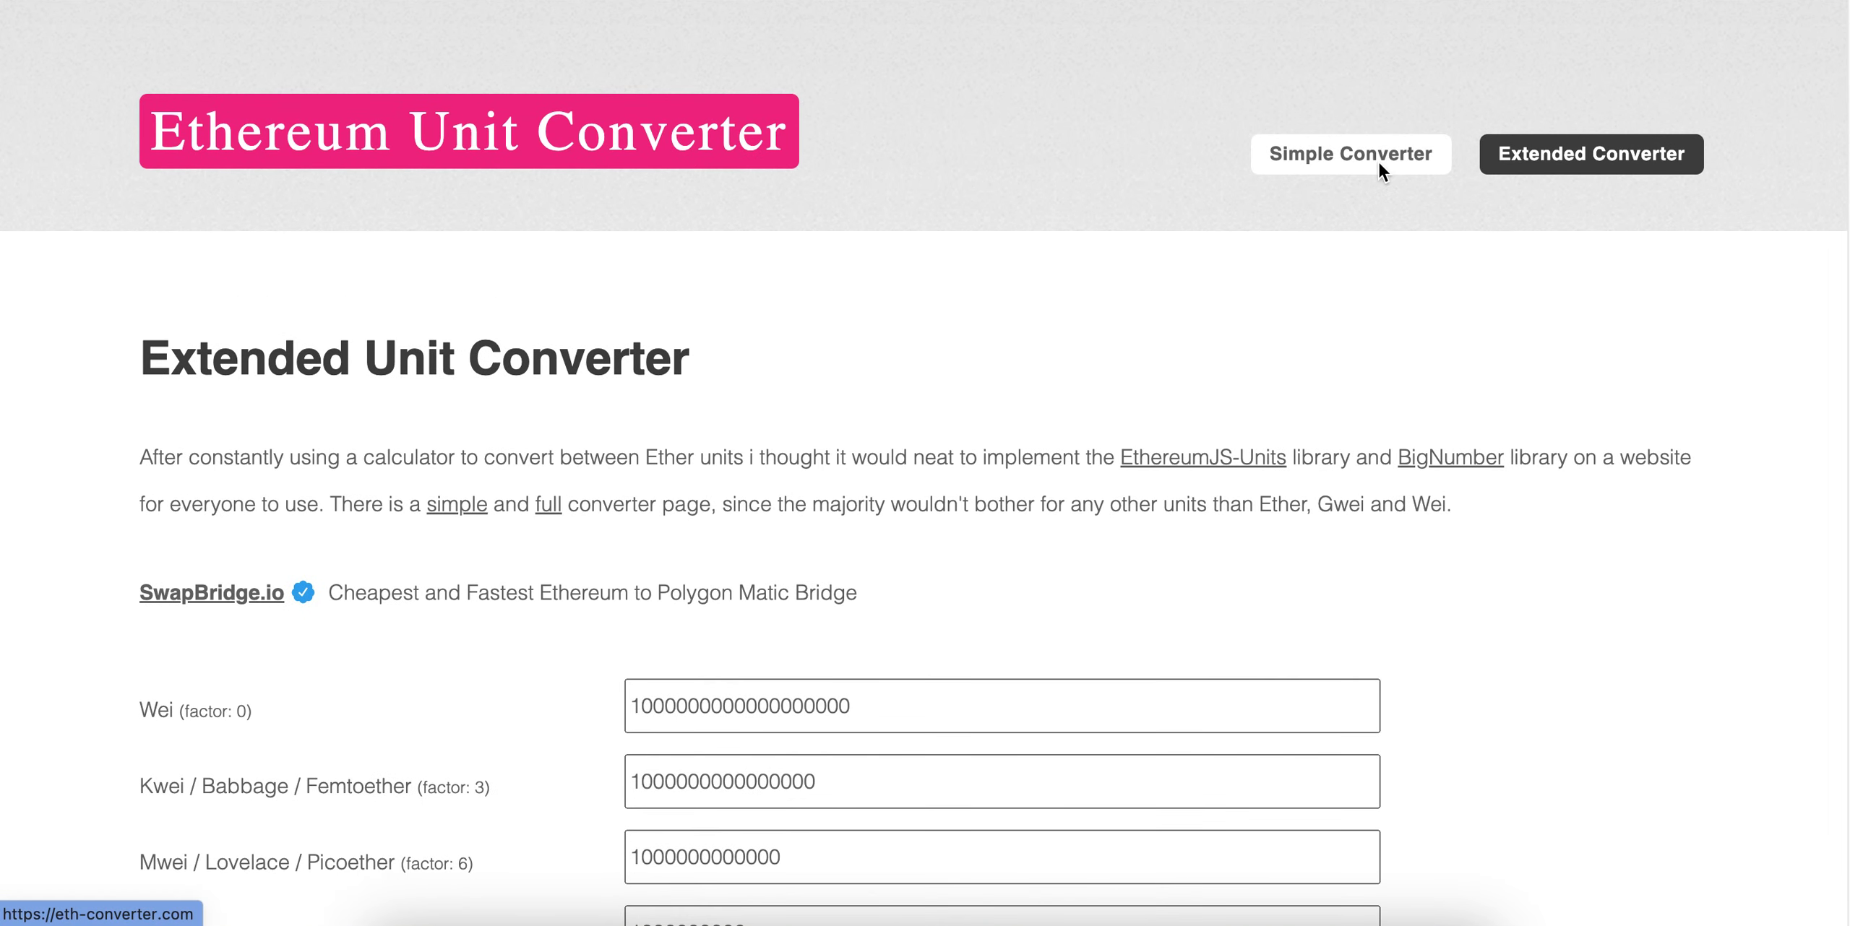
- Paste the vault balance as Wei in the simple converter and mark its whole-Ether part, 57160
left_click(1379, 164)
left_click(619, 701)
key("ctrl+v")
scroll(721, 607, "down", 2)
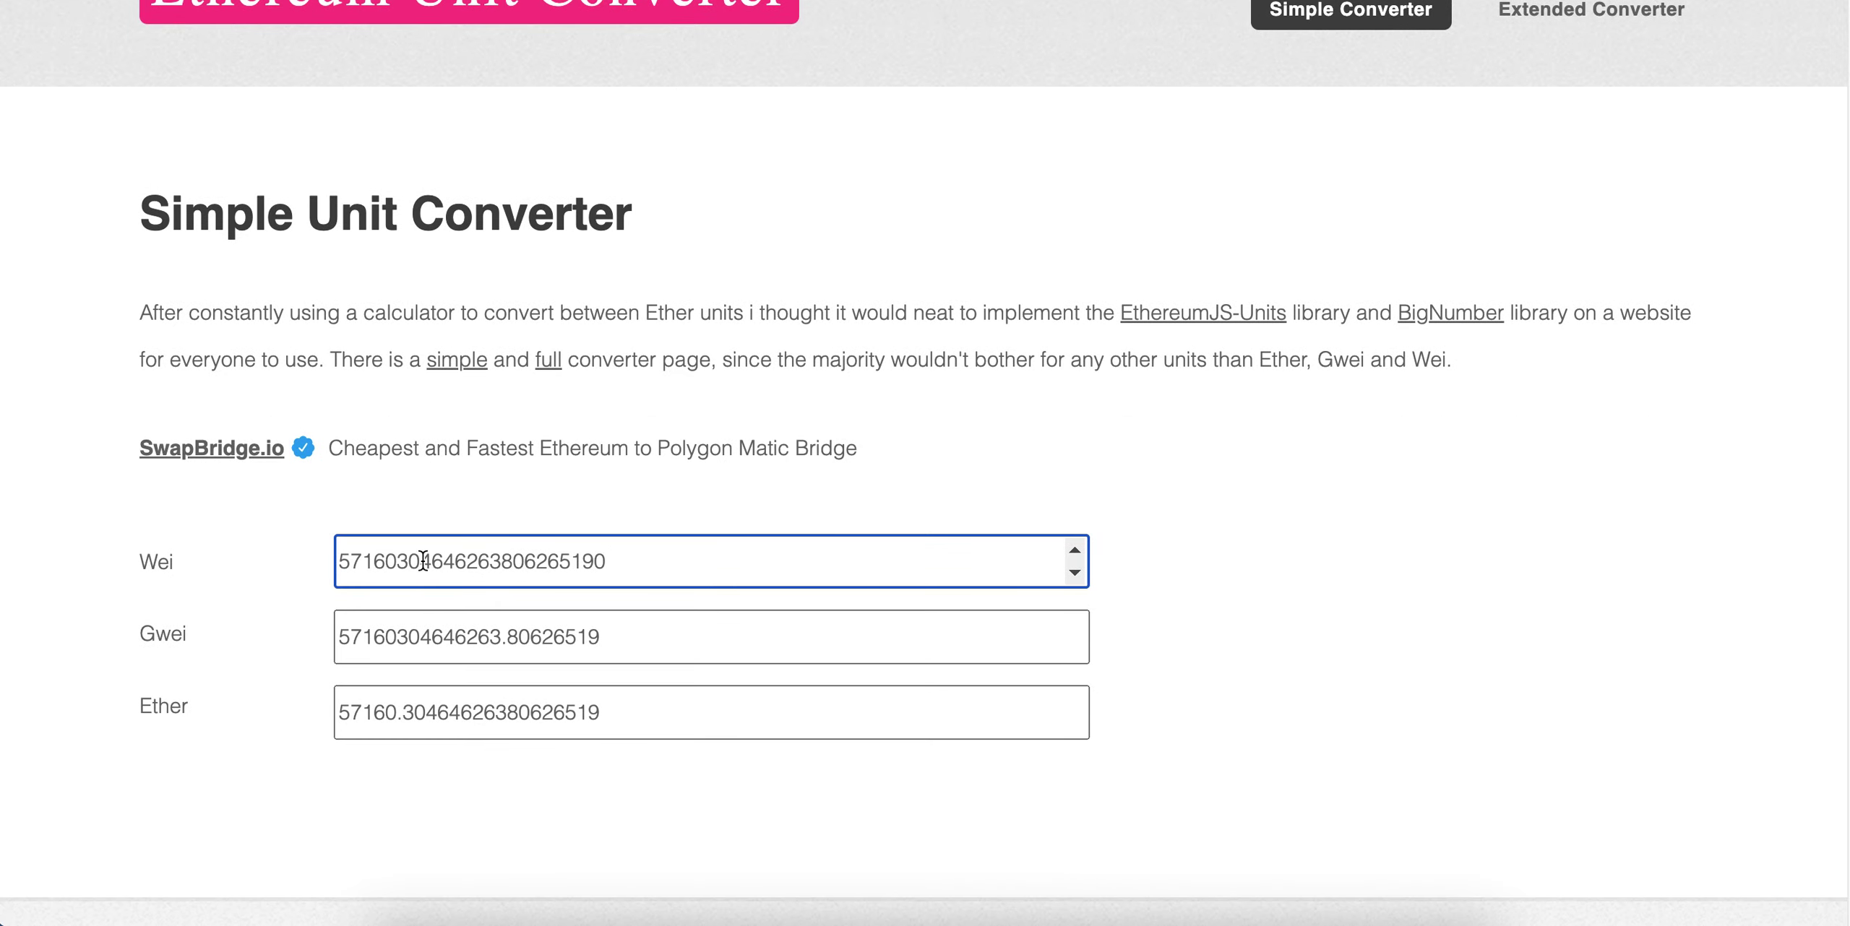
key("ctrl+a")
key("BackSpace")
scroll(688, 560, "down", 1)
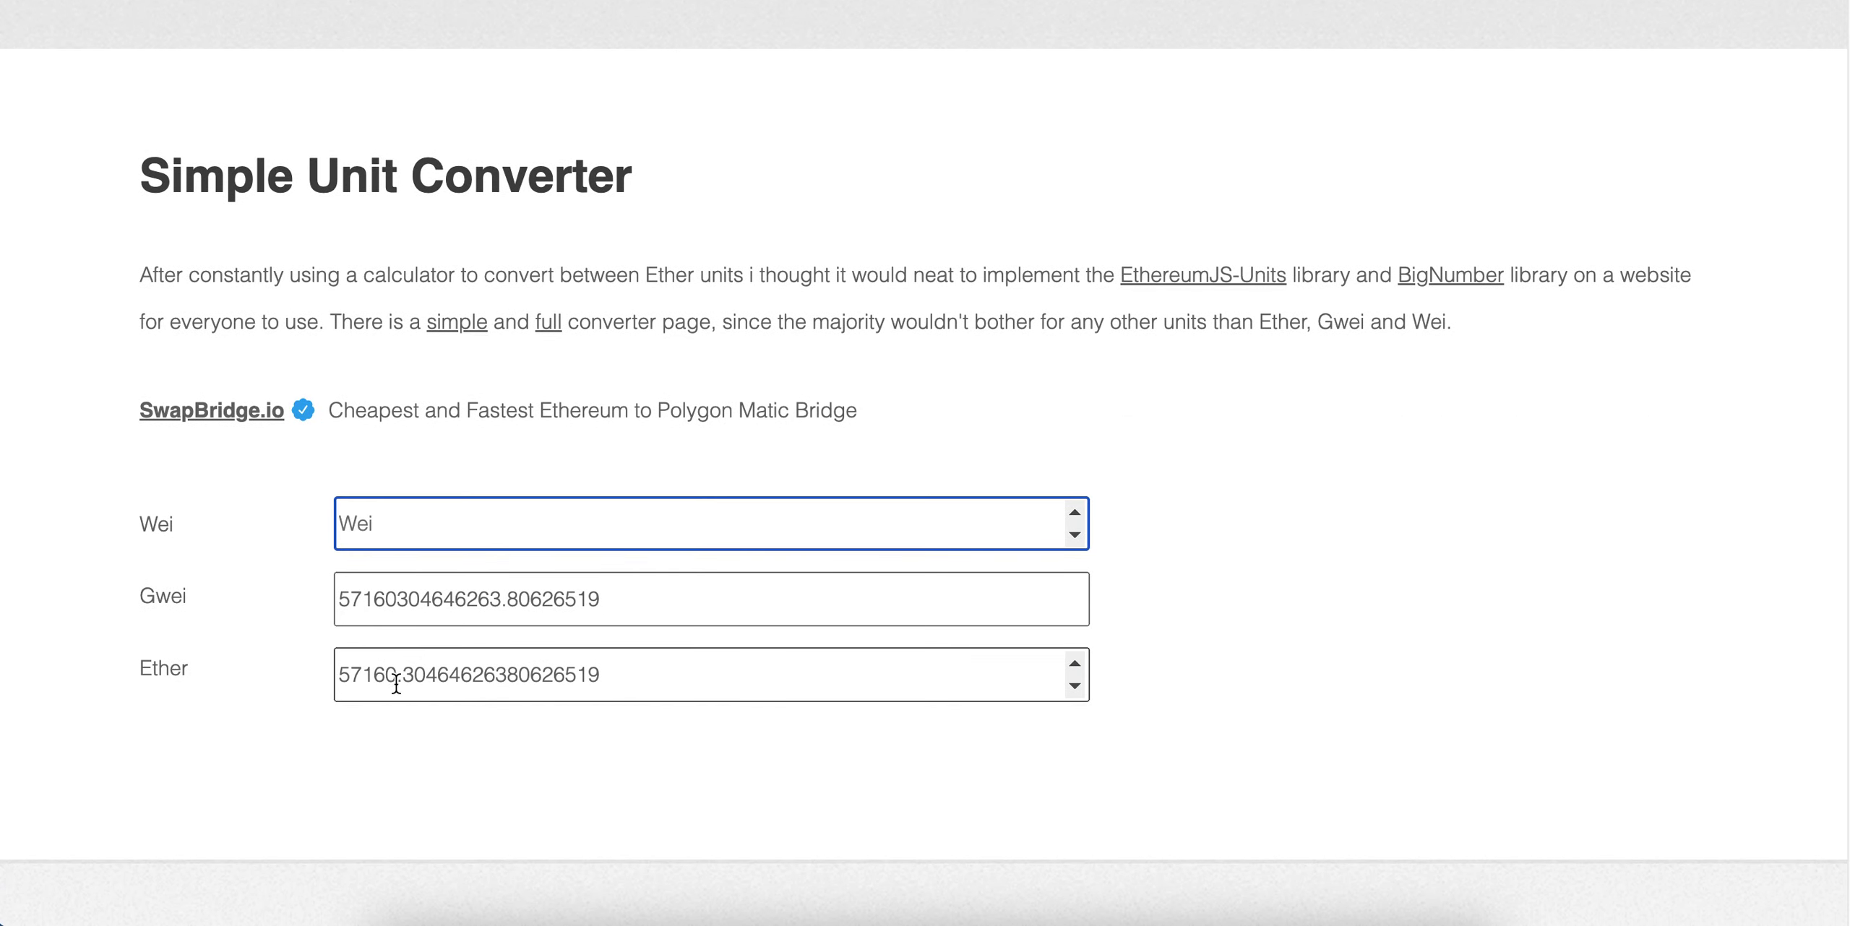
left_click_drag(397, 674, 322, 686)
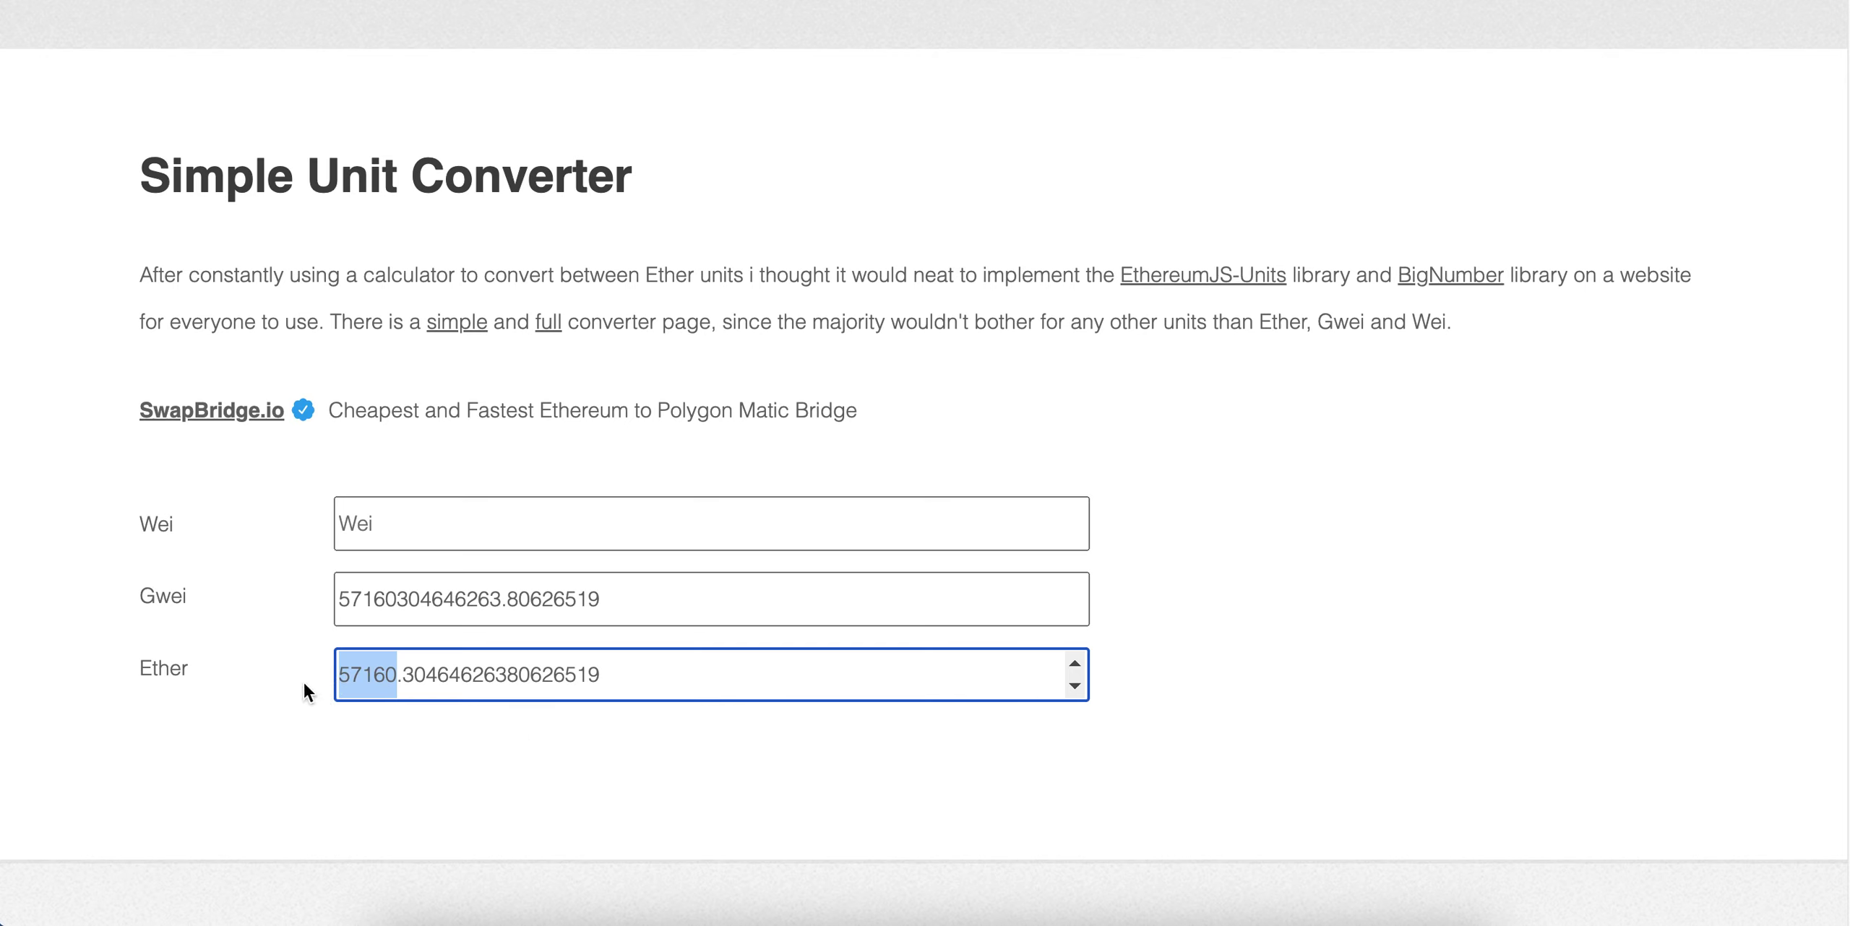
left_click(402, 680)
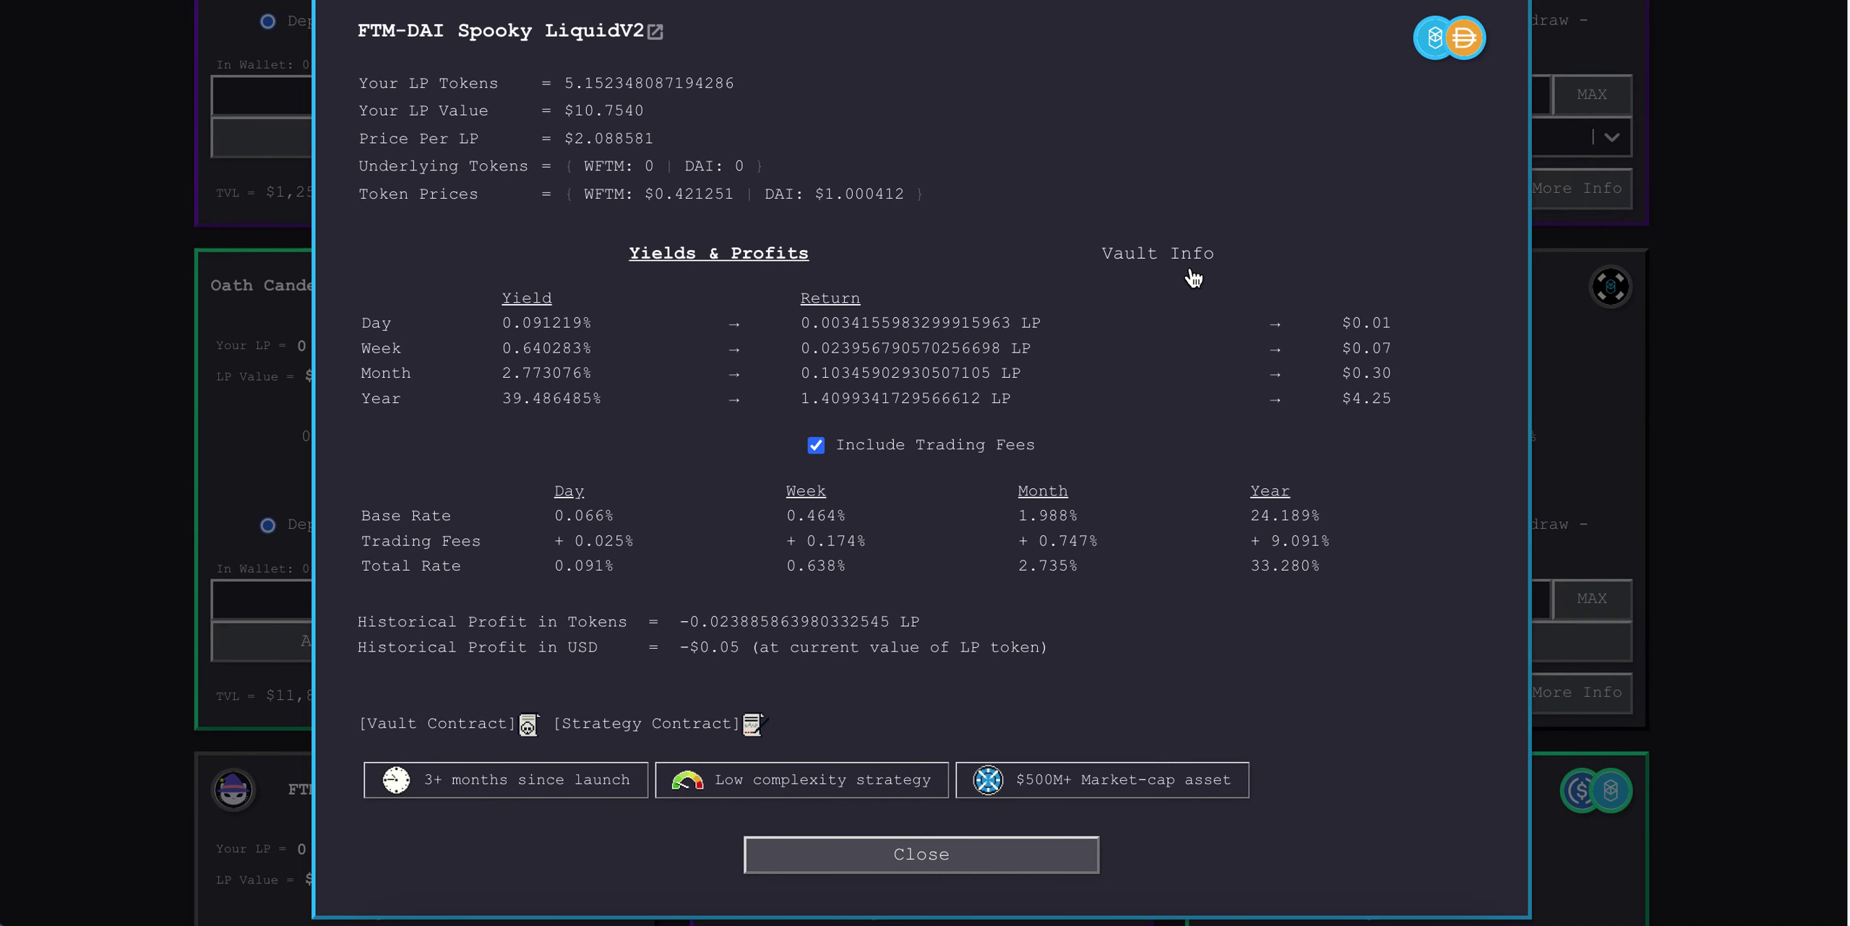
- Check the vault's Crypt TVL $119,307.60 and price per LP $2.088581
left_click(1188, 260)
left_click_drag(721, 387, 610, 395)
left_click_drag(672, 225, 565, 225)
left_click(582, 225)
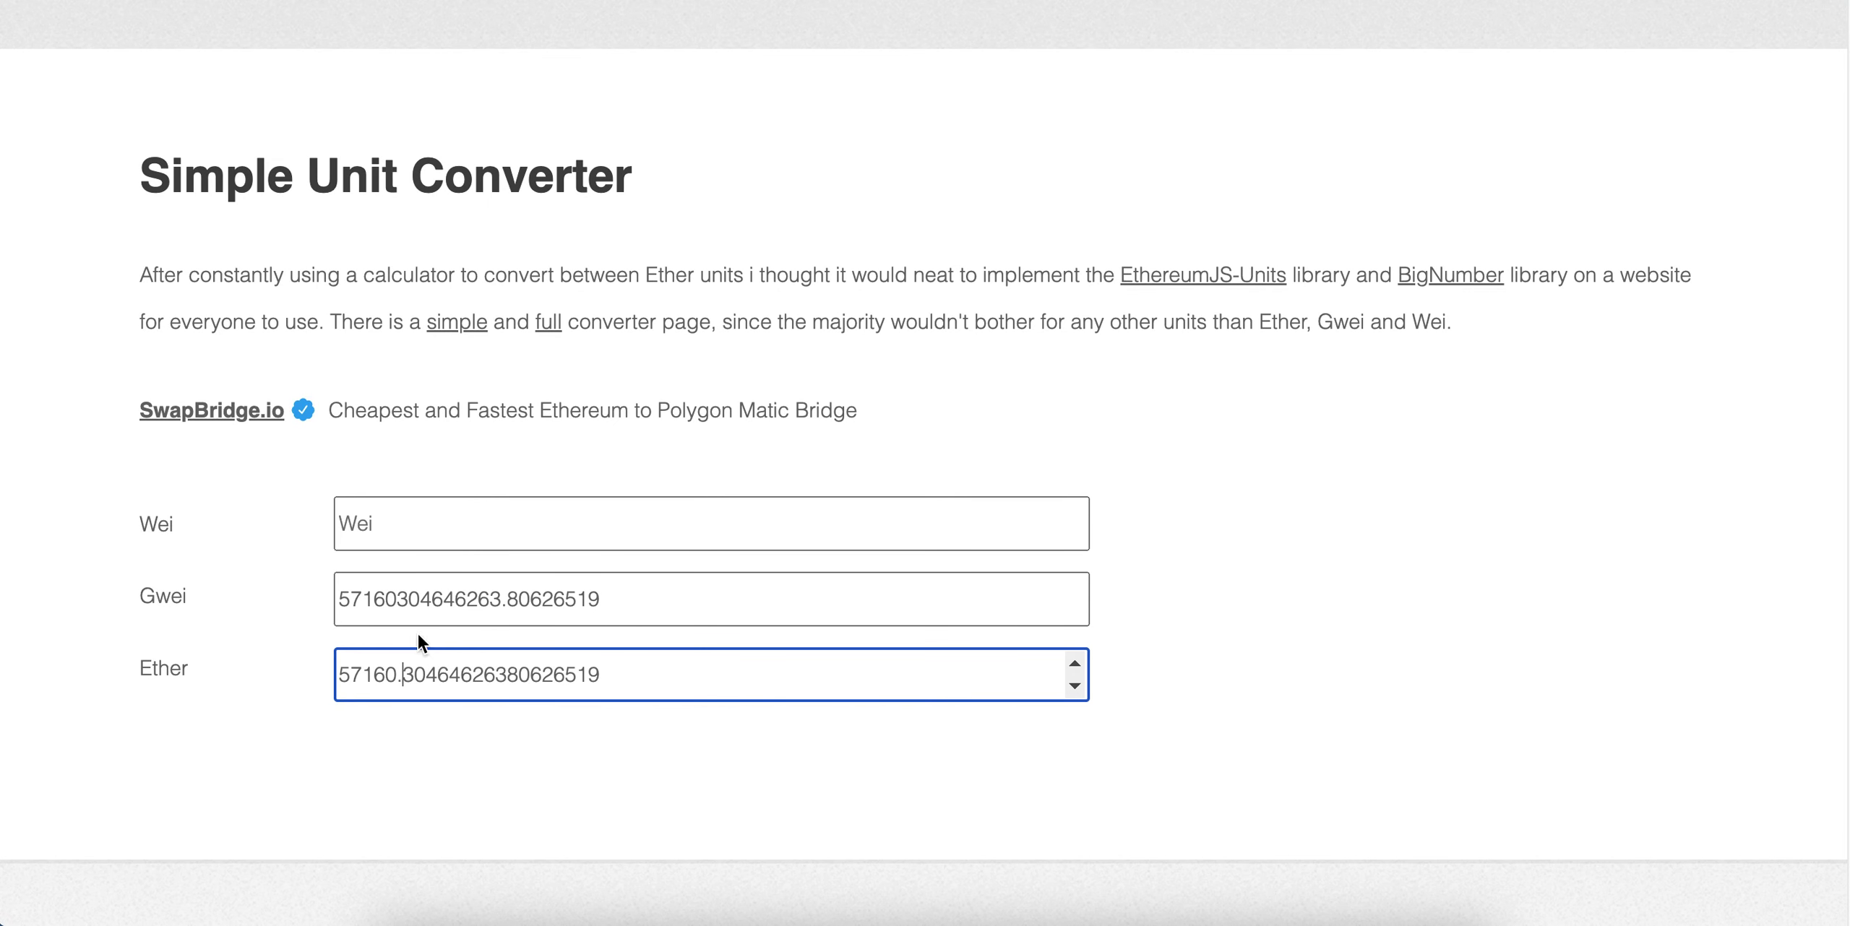
- Return to the Read Contract page and select the vault balance value again
key("ctrl+Tab")
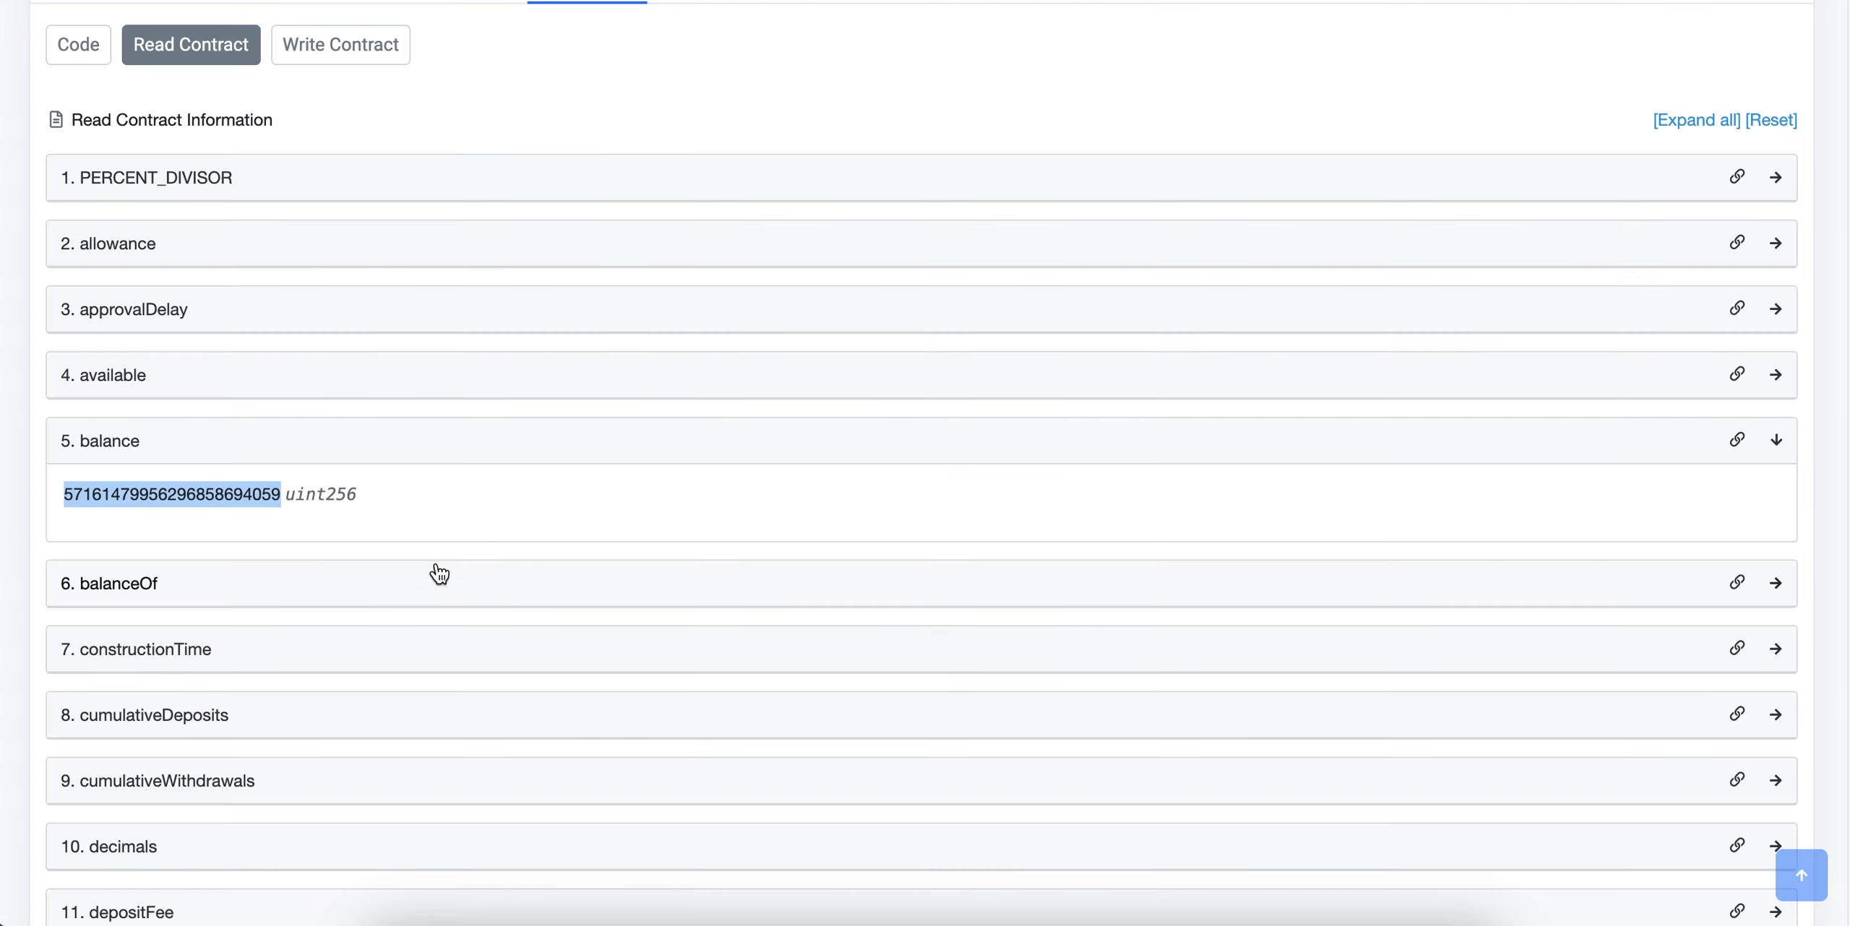
left_click(428, 508)
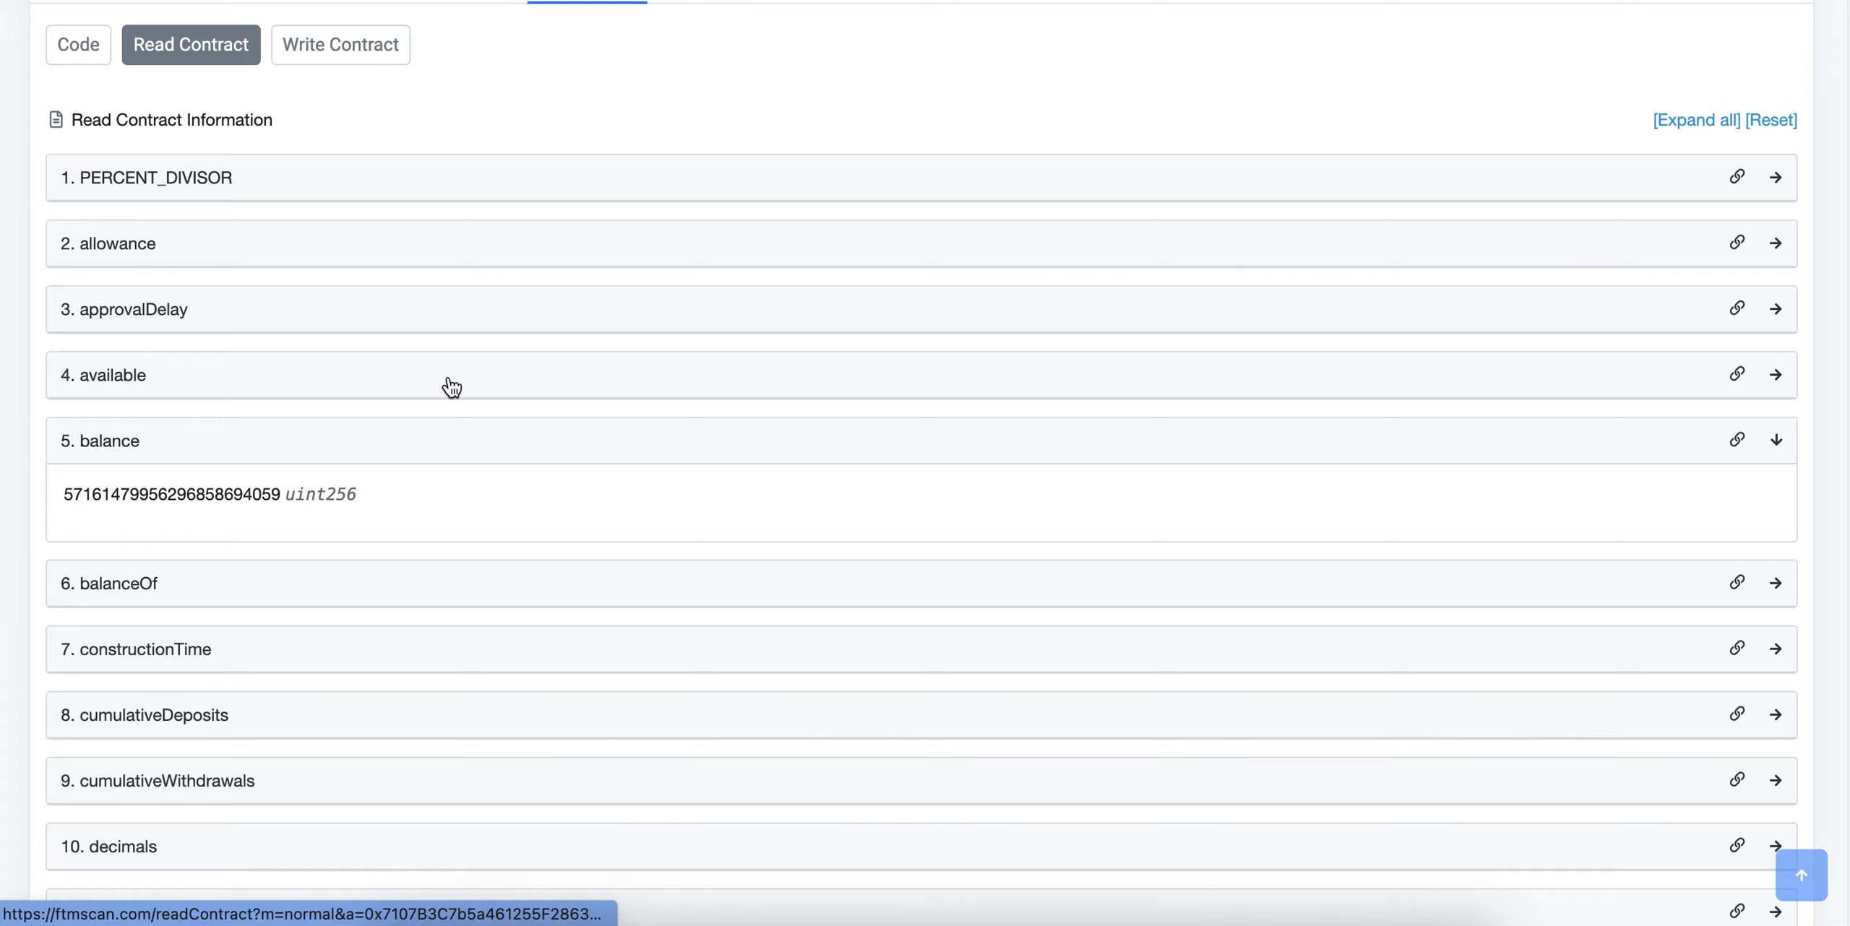
scroll(272, 75, "up", 1)
scroll(507, 126, "down", 1)
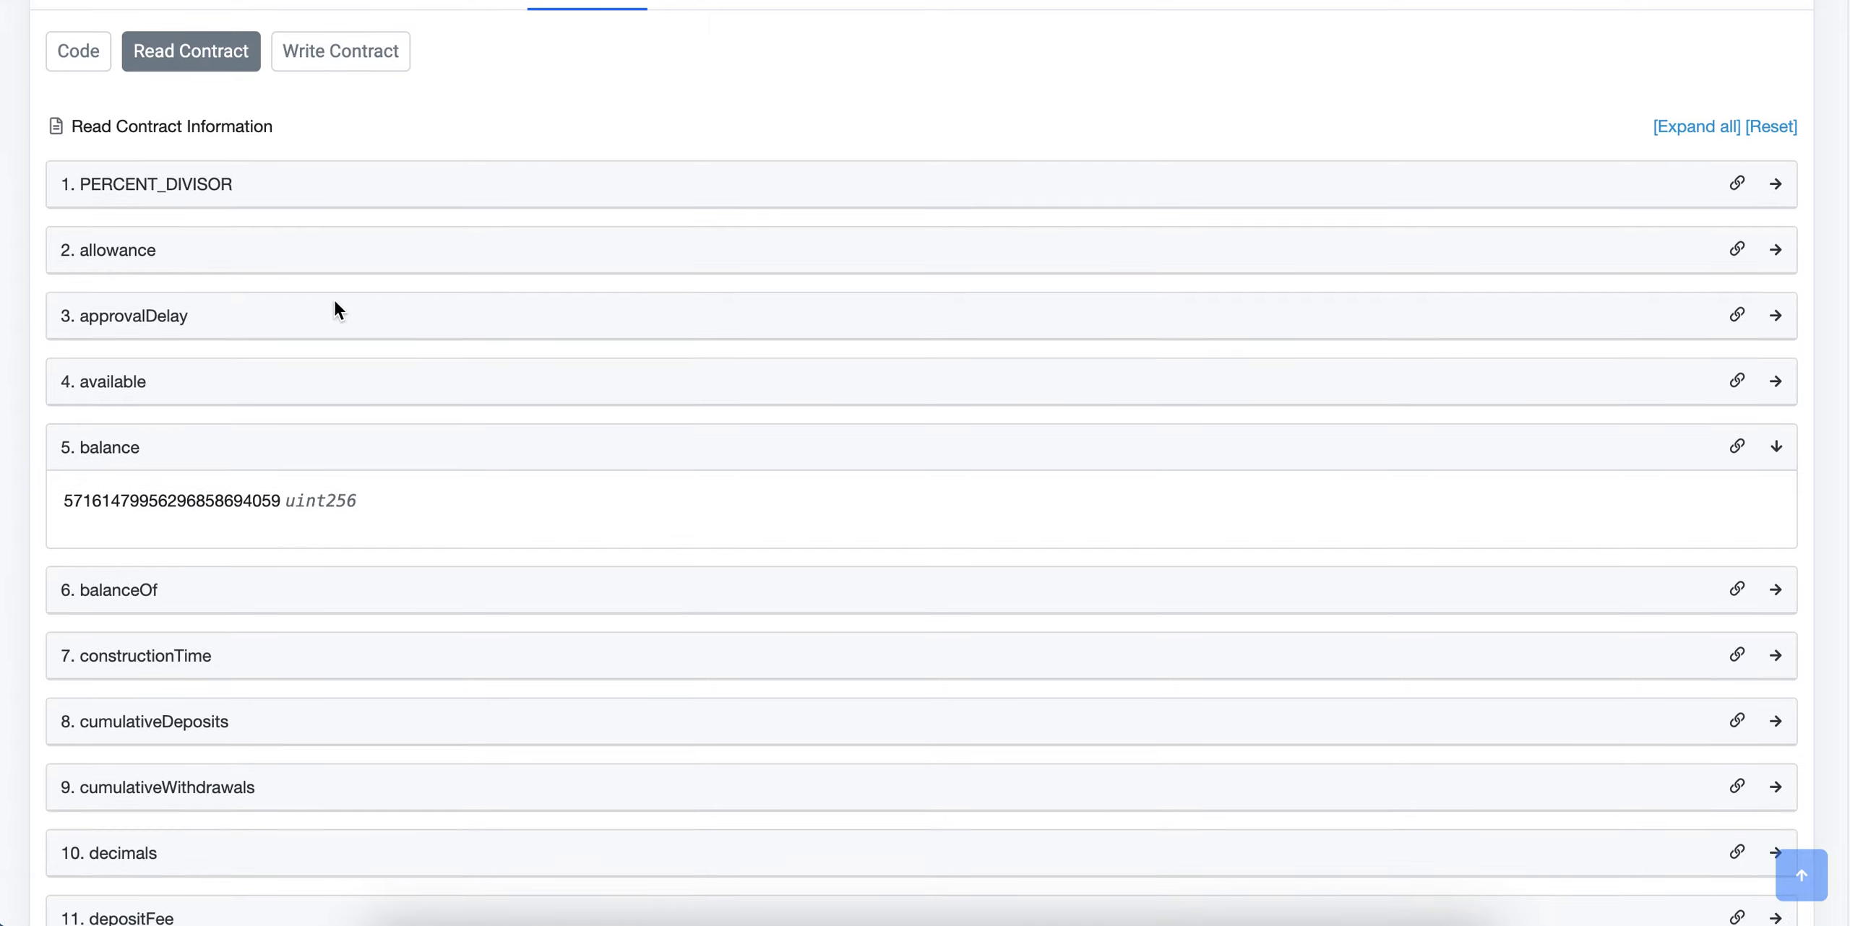
left_click_drag(64, 506, 280, 508)
left_click(421, 527)
- Collapse the balance result and scroll through the read functions and back up
left_click(434, 452)
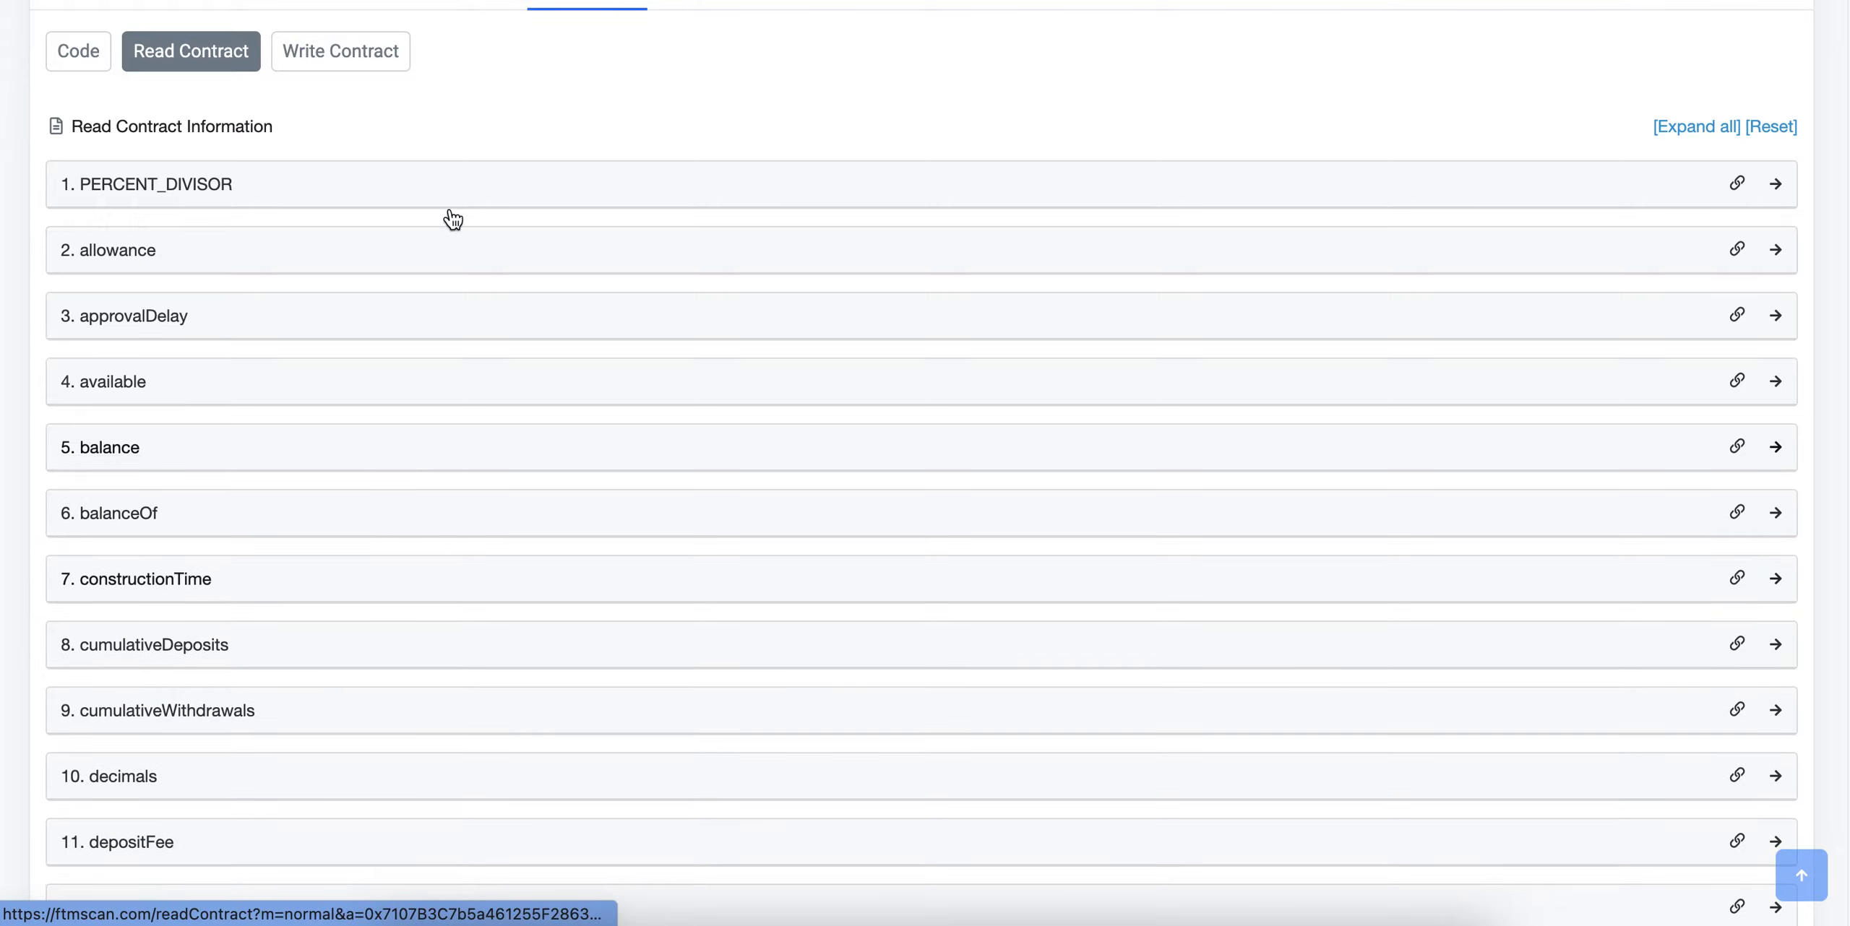
scroll(448, 173, "down", 1)
scroll(600, 499, "down", 2)
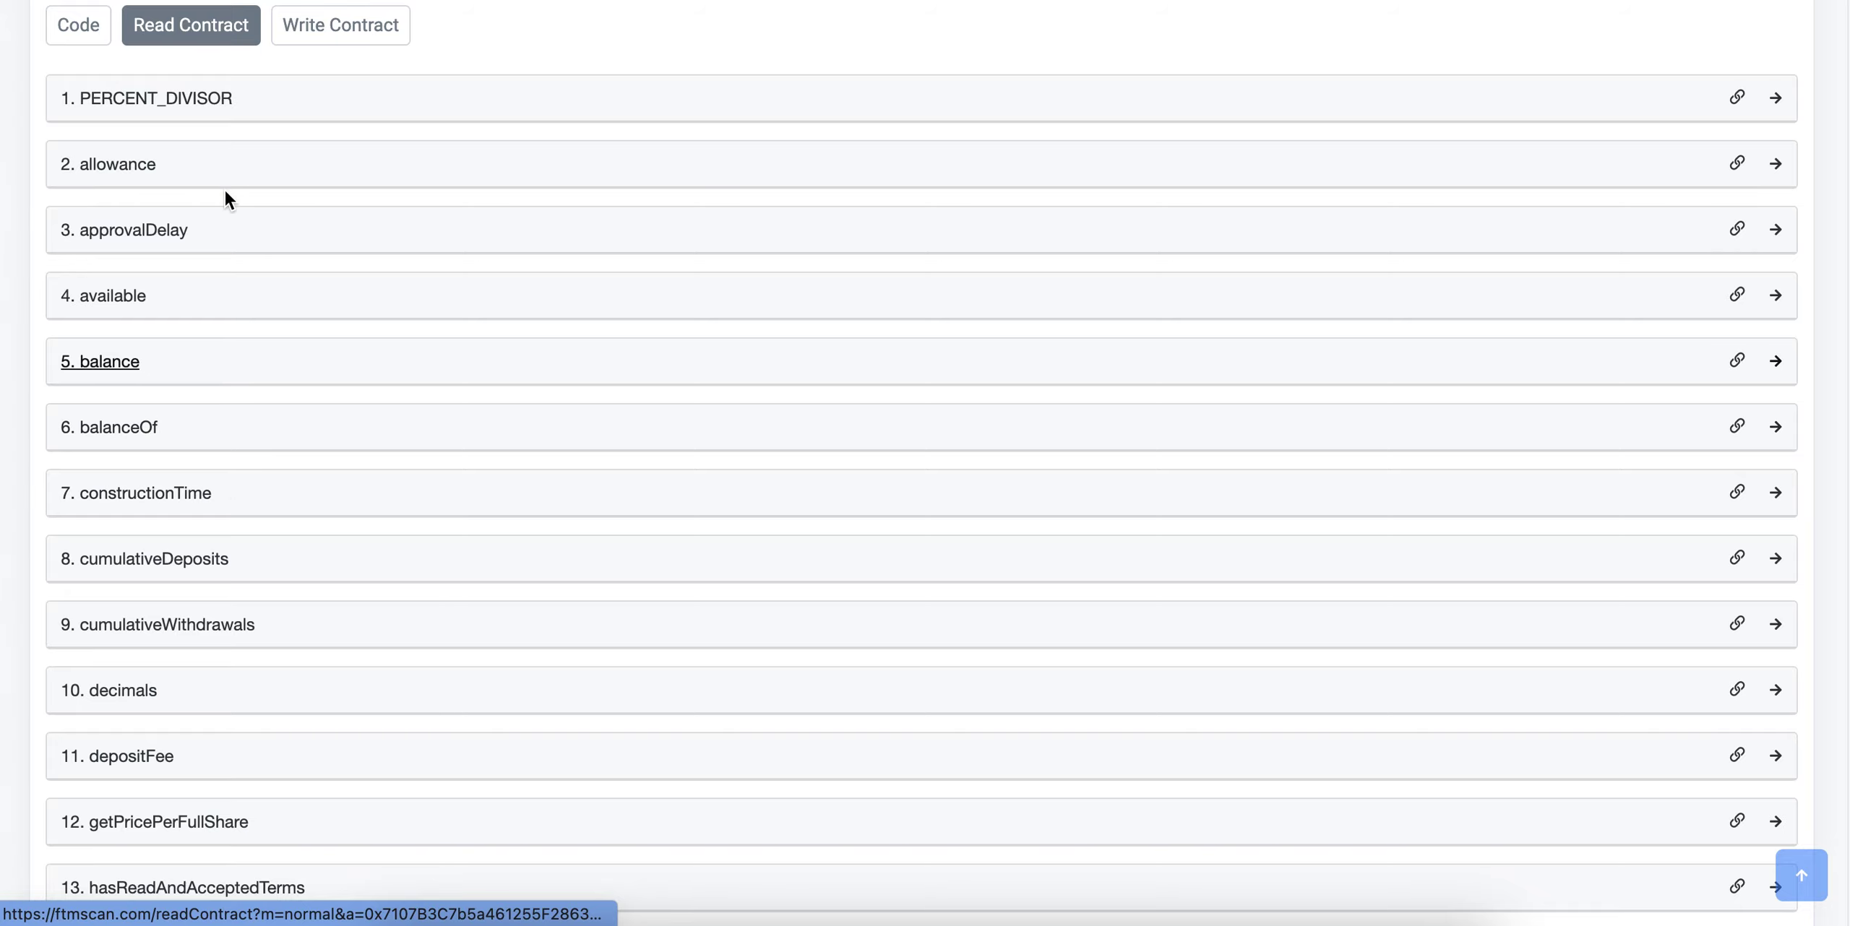
scroll(227, 194, "down", 5)
scroll(285, 589, "down", 10)
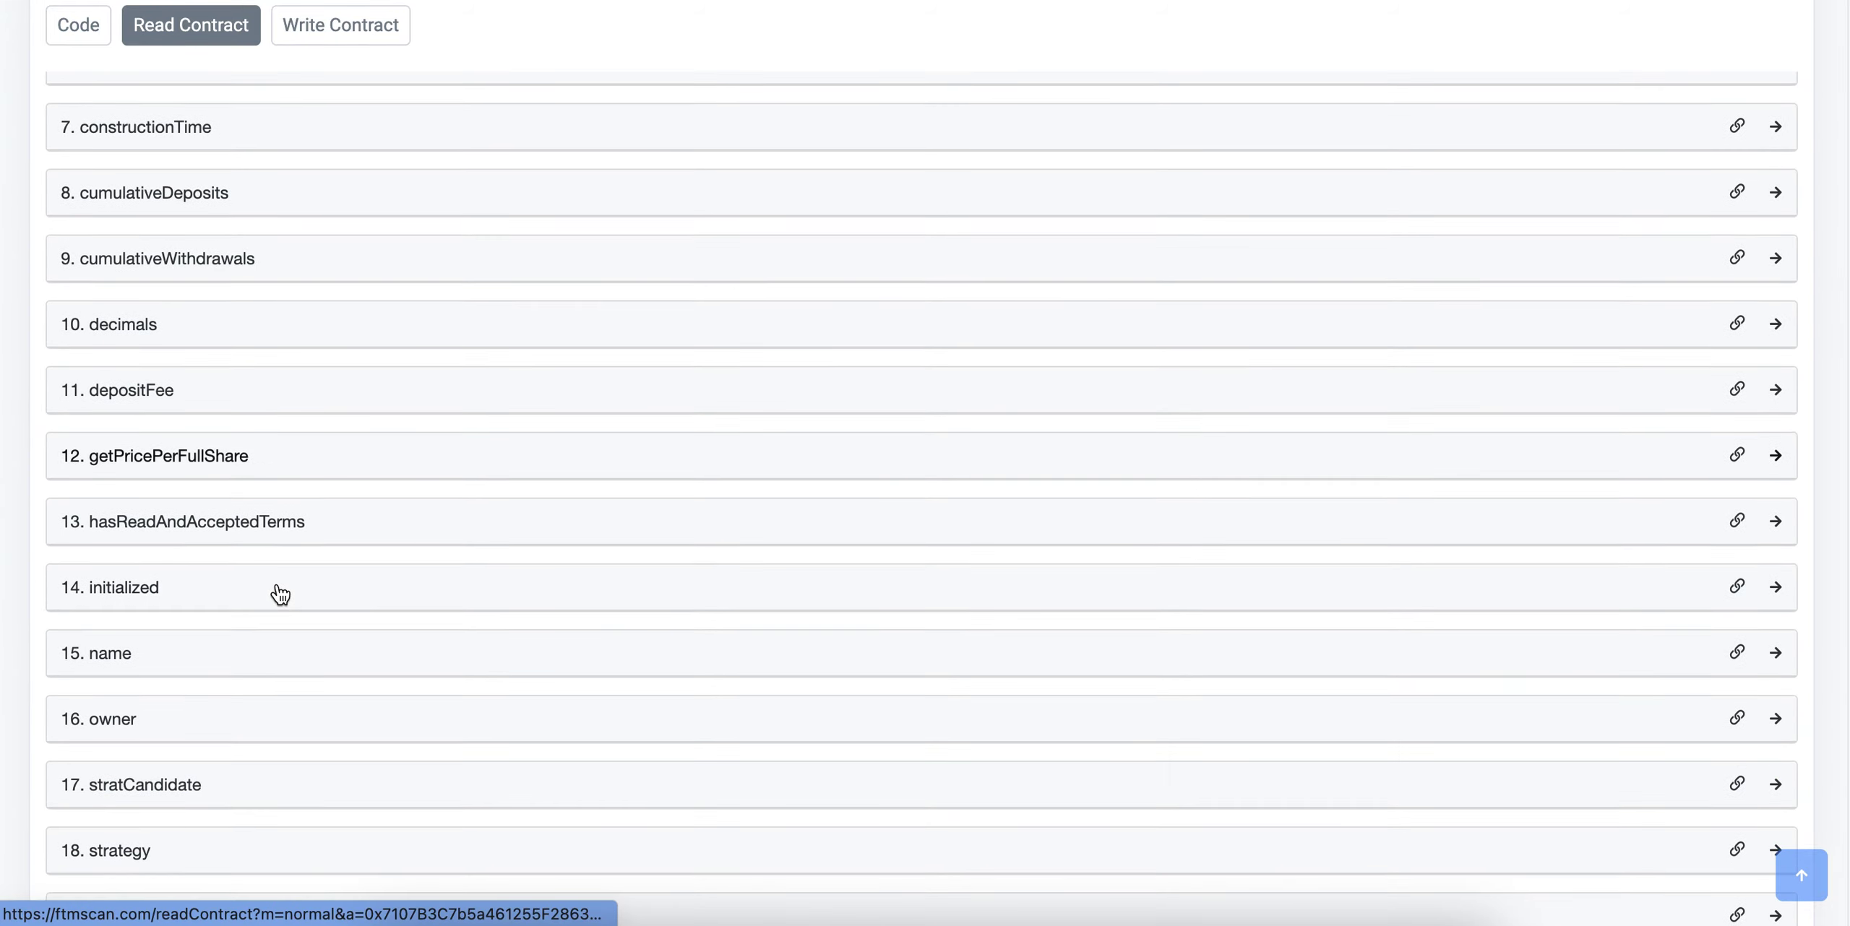
scroll(322, 462, "down", 6)
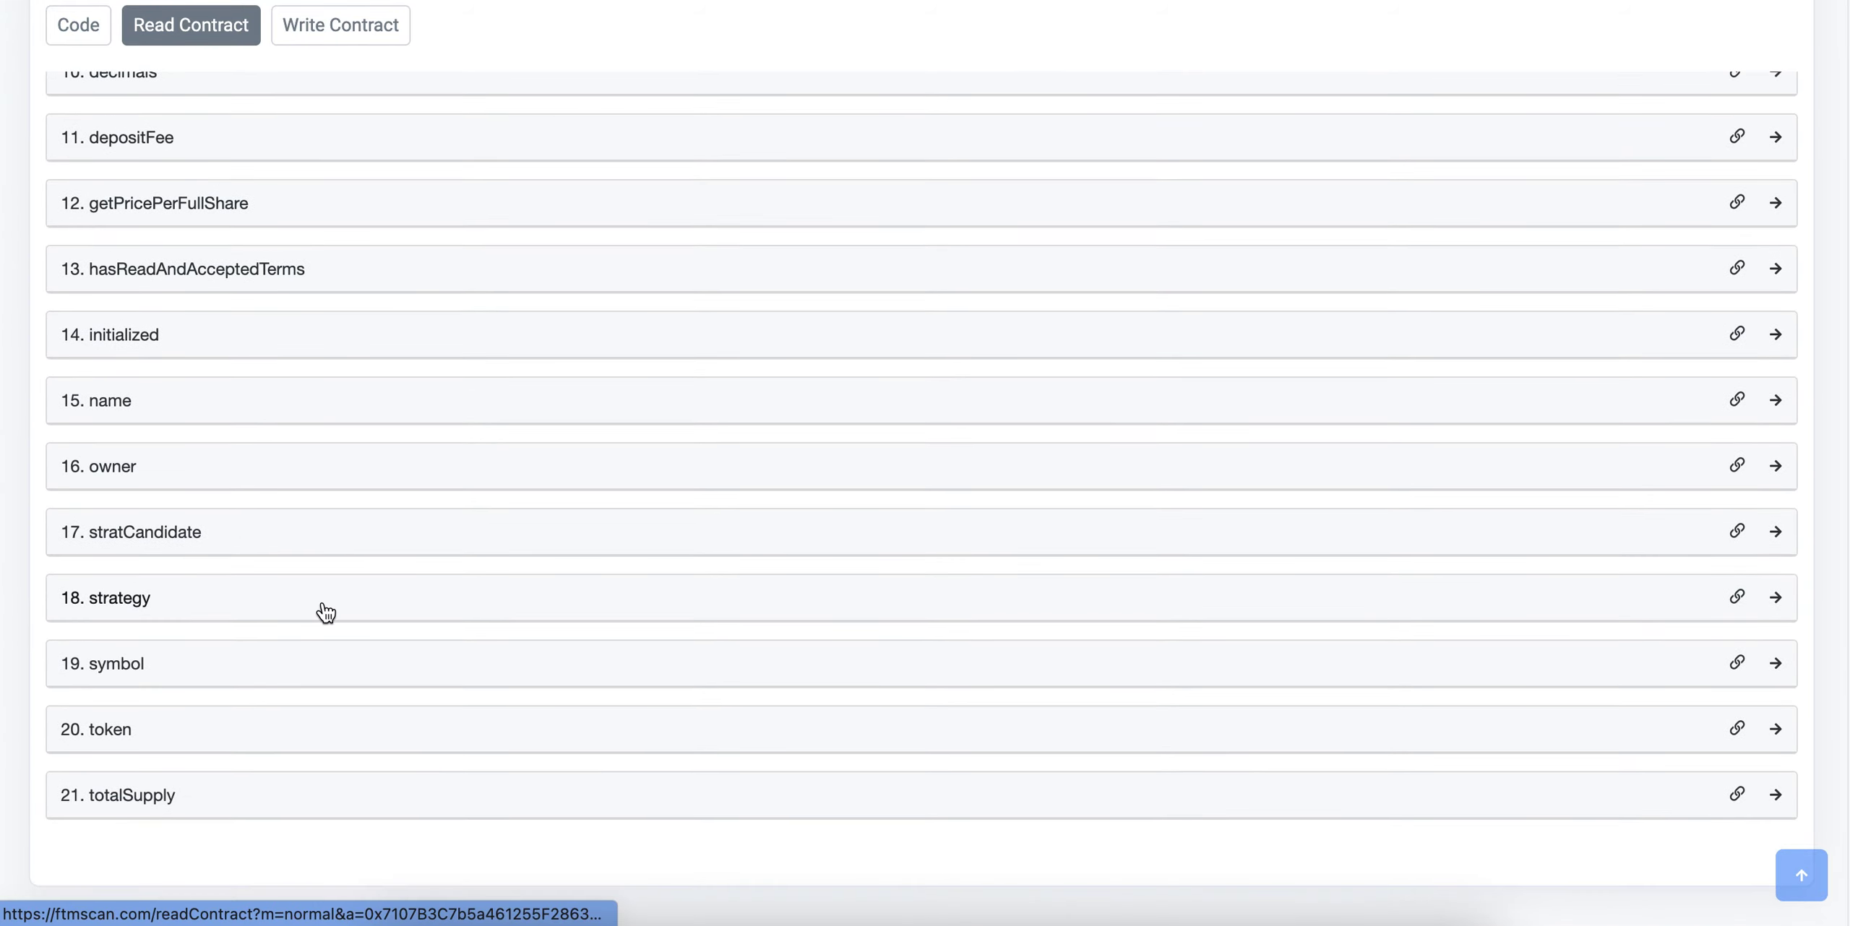
scroll(323, 611, "up", 20)
scroll(325, 612, "up", 8)
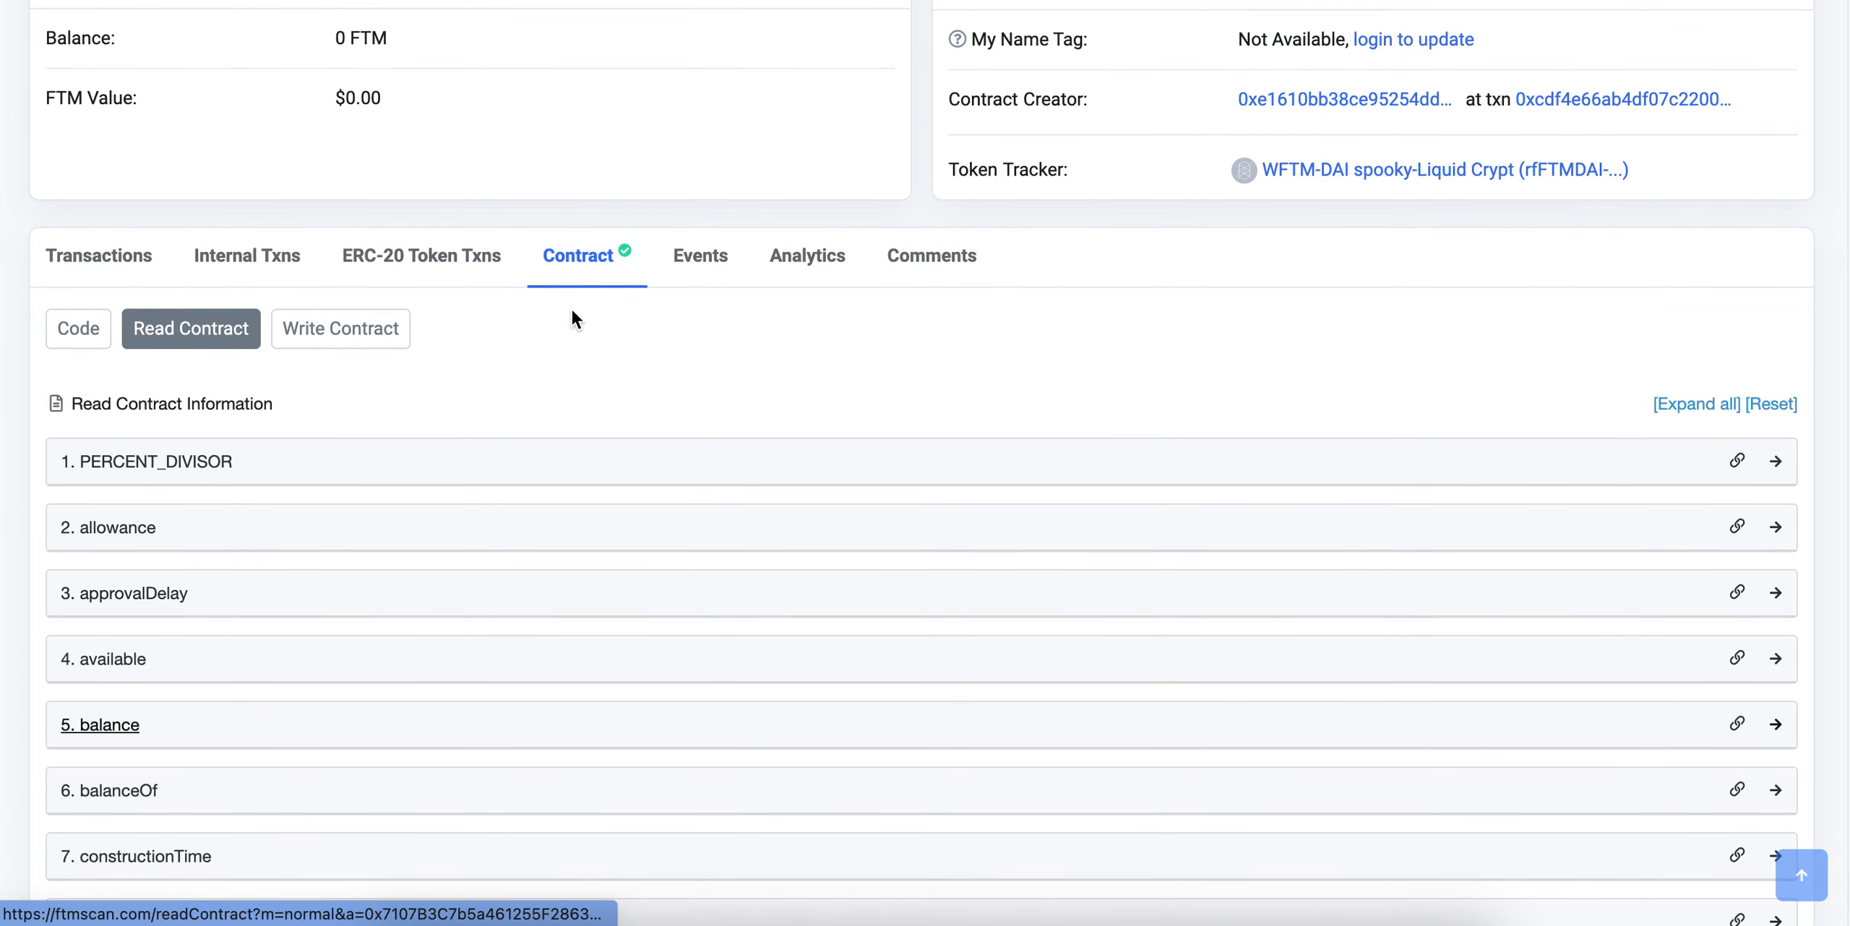
- On Write Contract, connect to Web3 with MetaMask and accept the beta notice
left_click(388, 338)
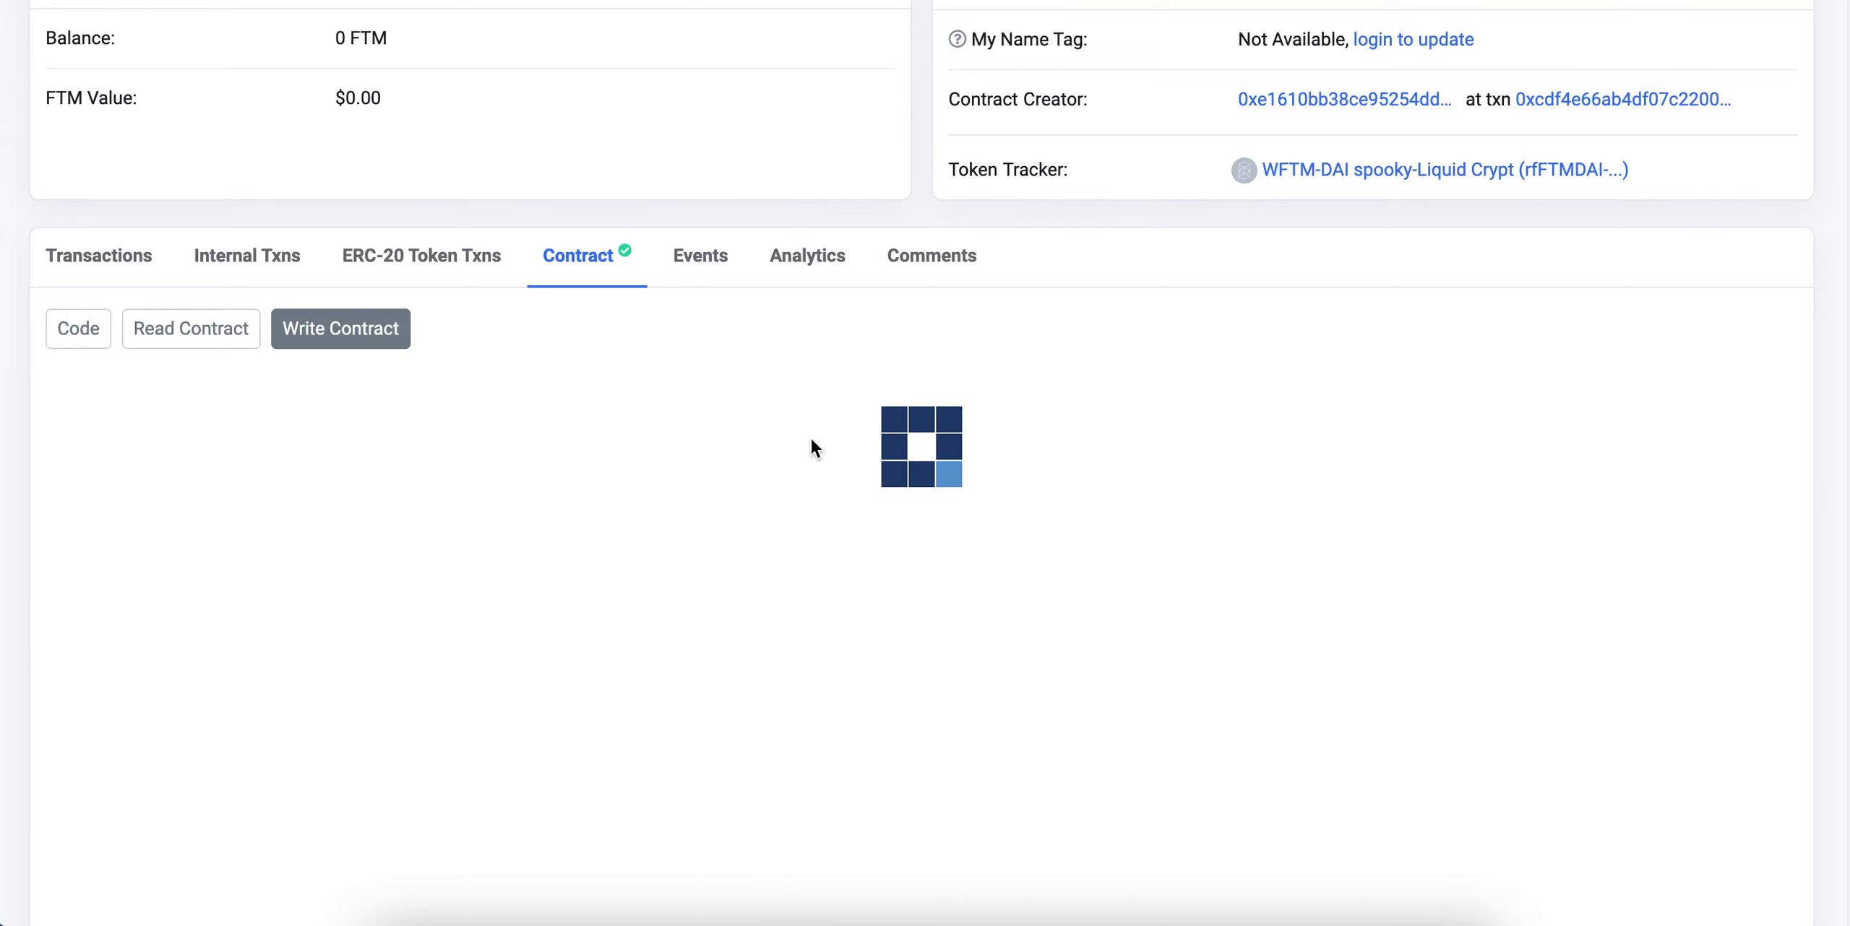
scroll(846, 449, "down", 3)
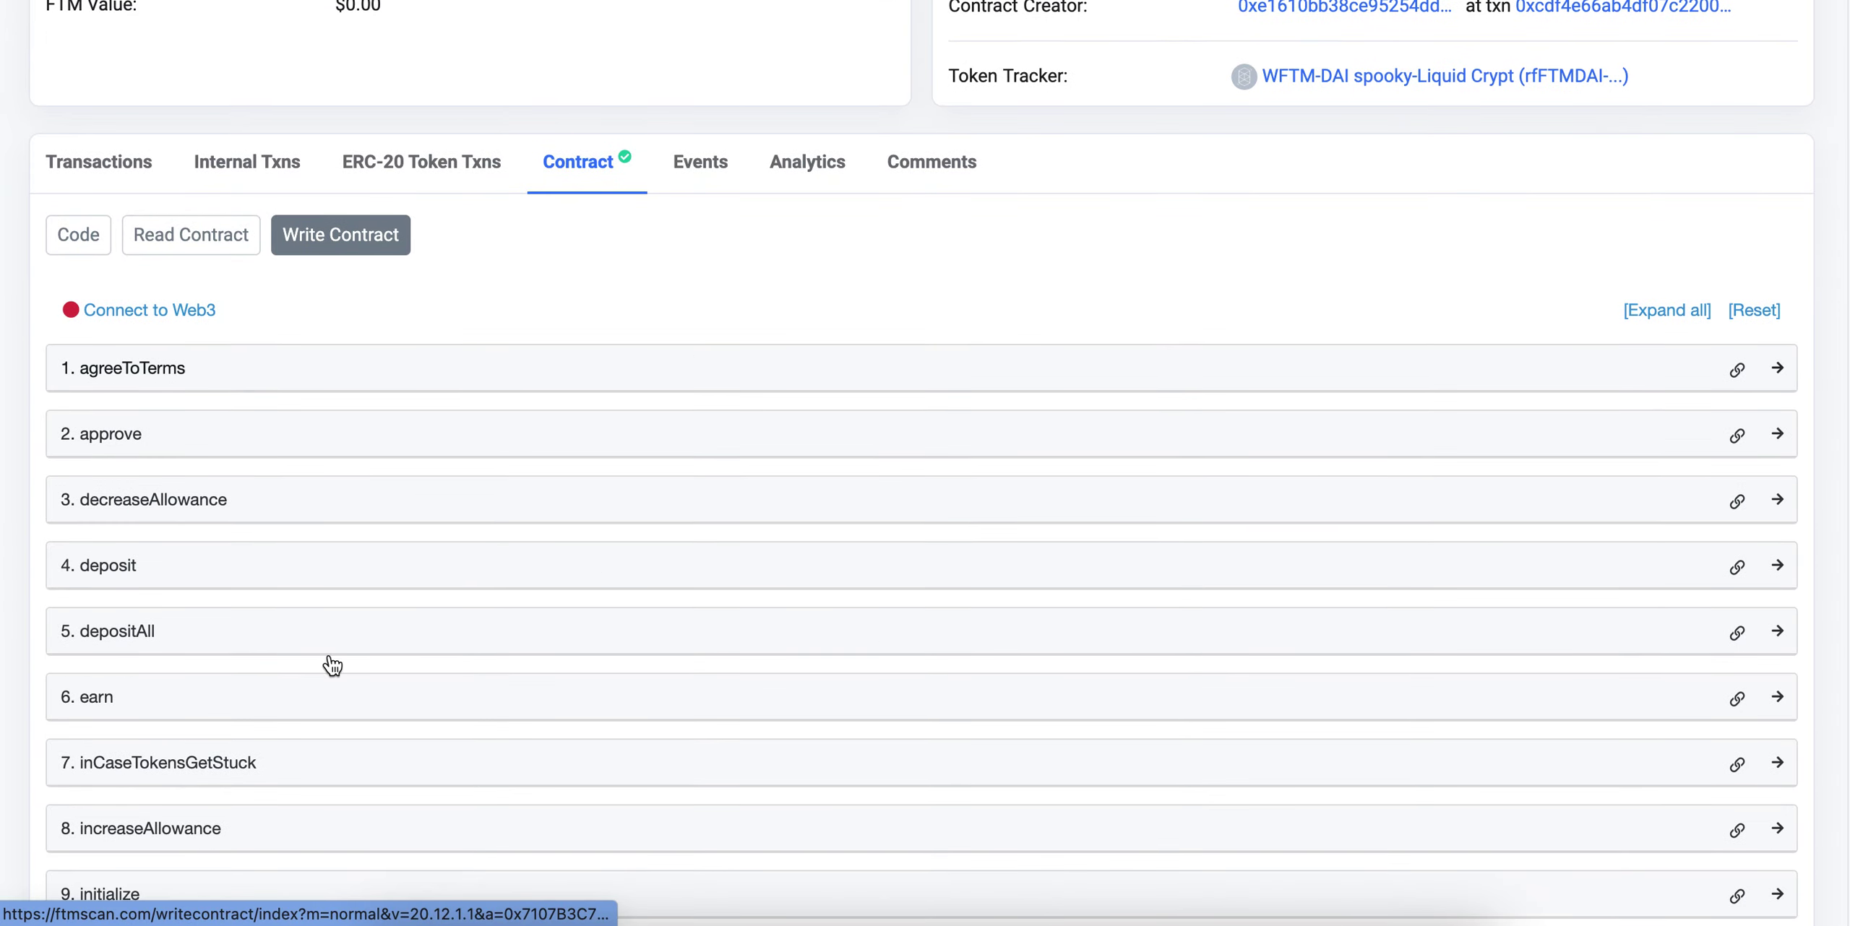
scroll(282, 588, "down", 1)
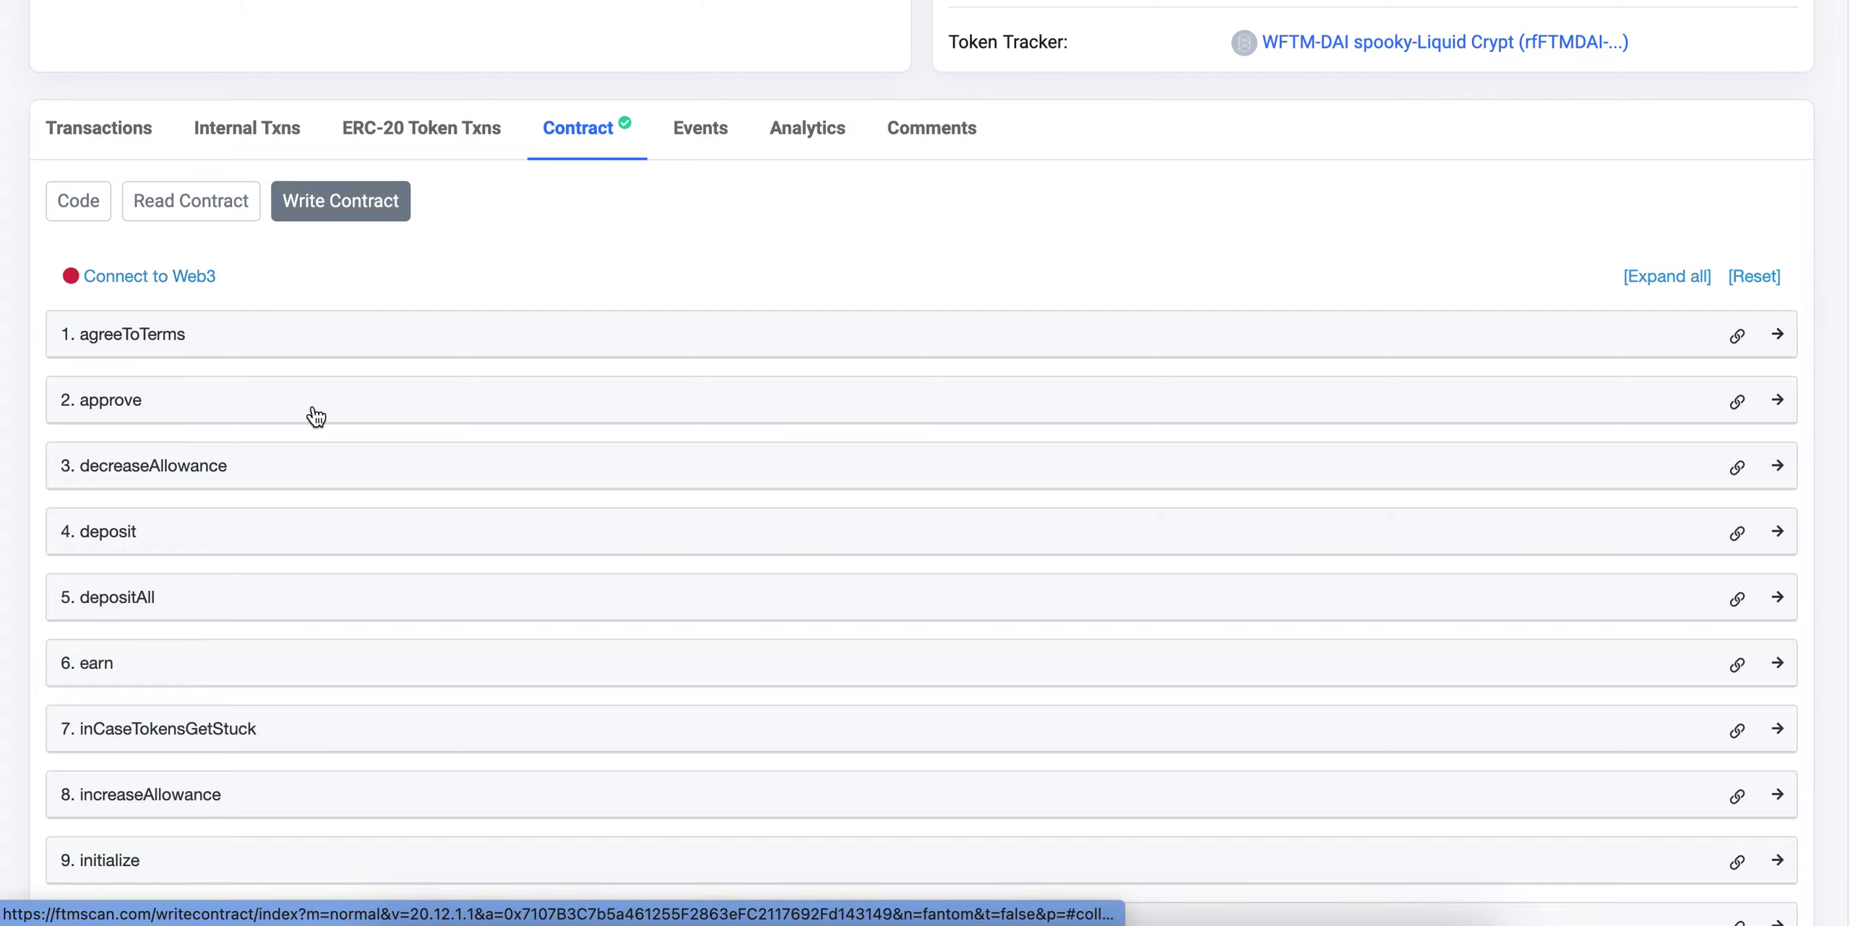
left_click(182, 278)
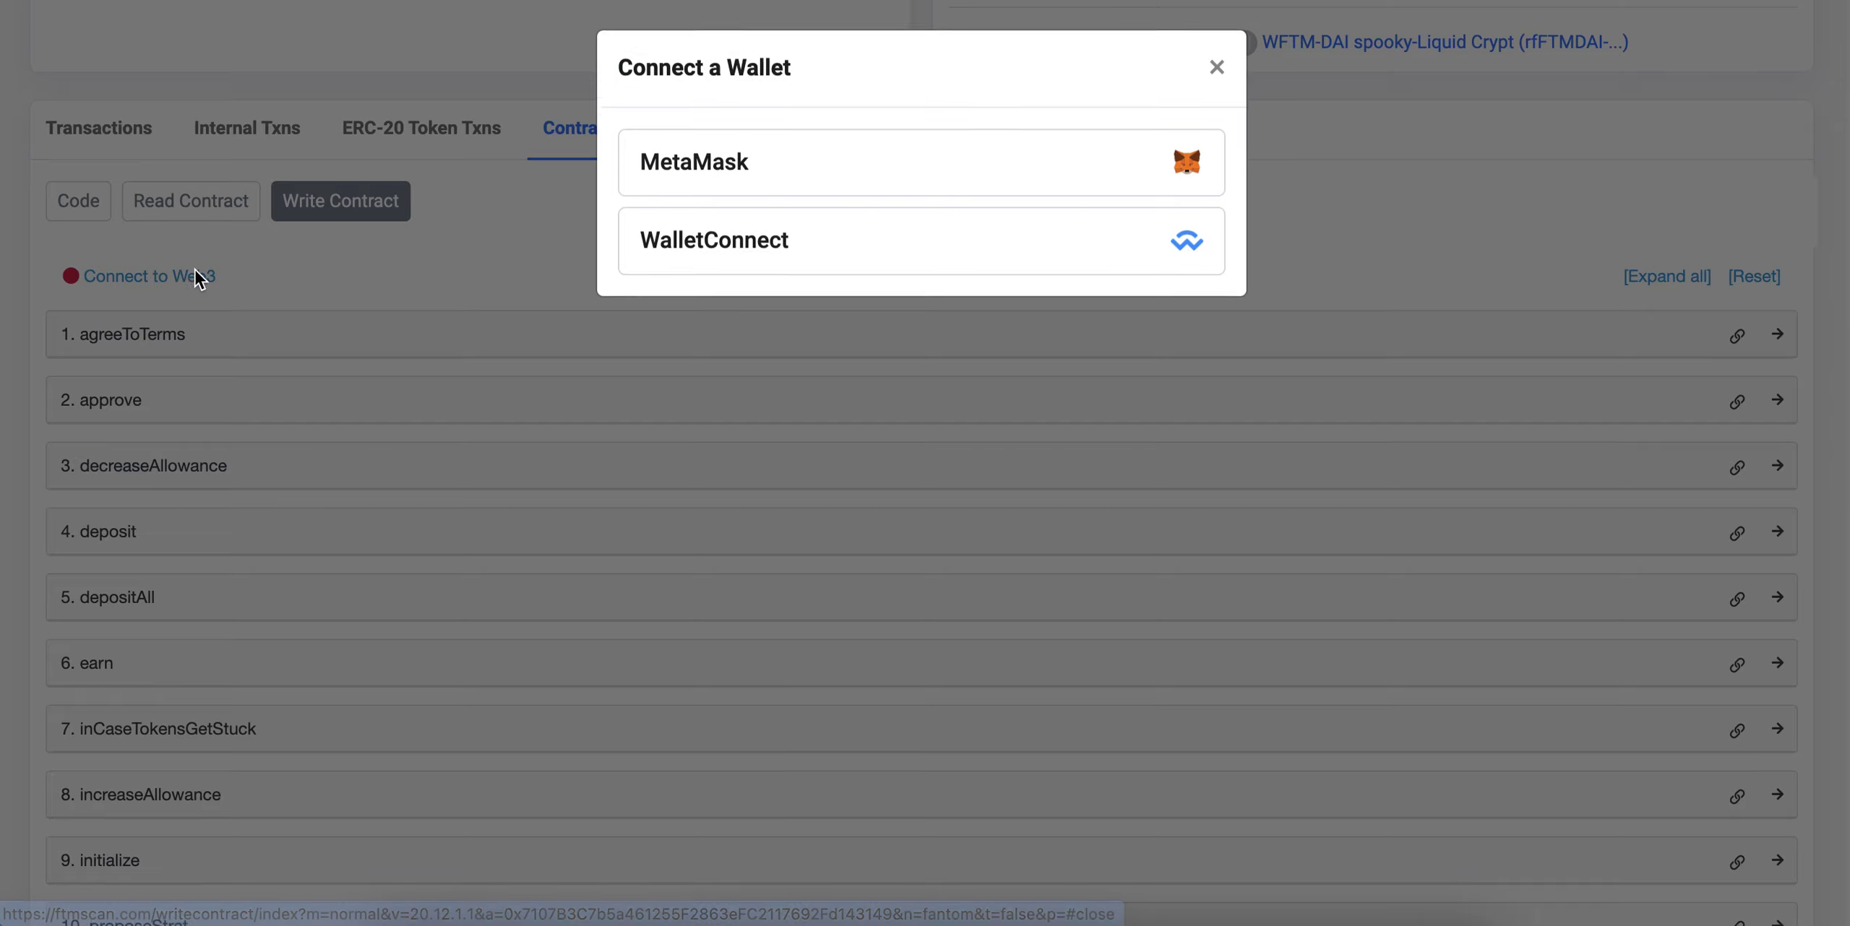
left_click(922, 171)
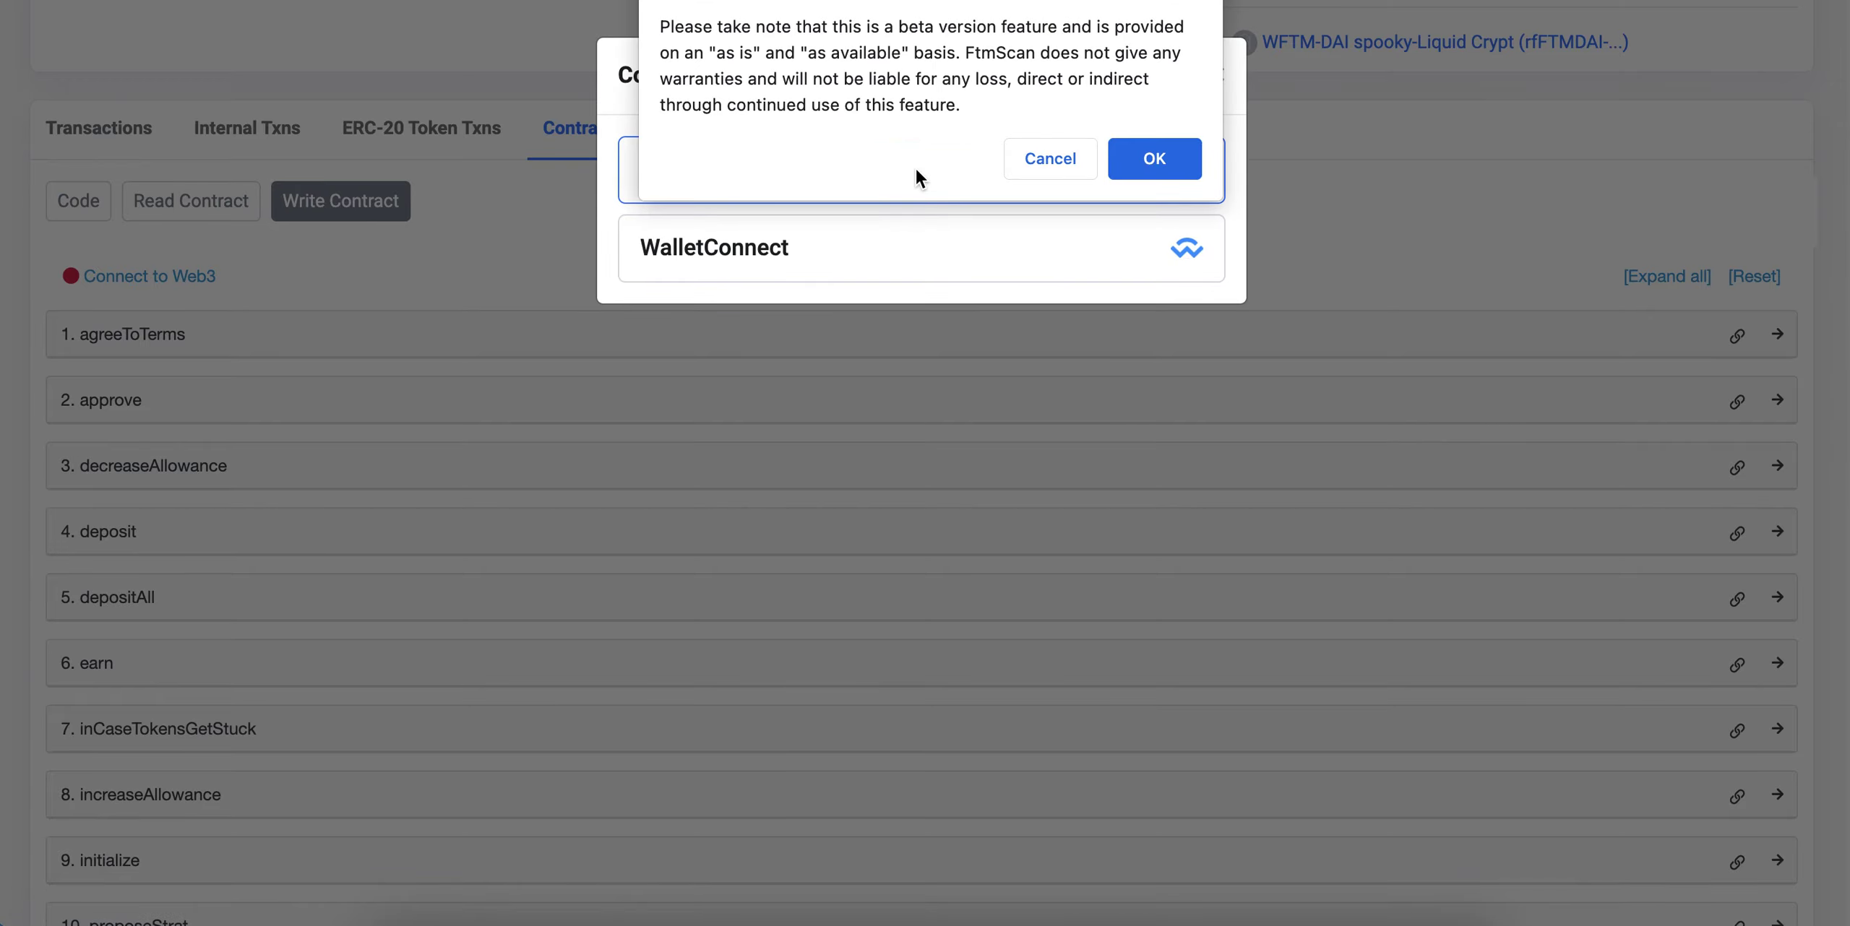
left_click(1176, 158)
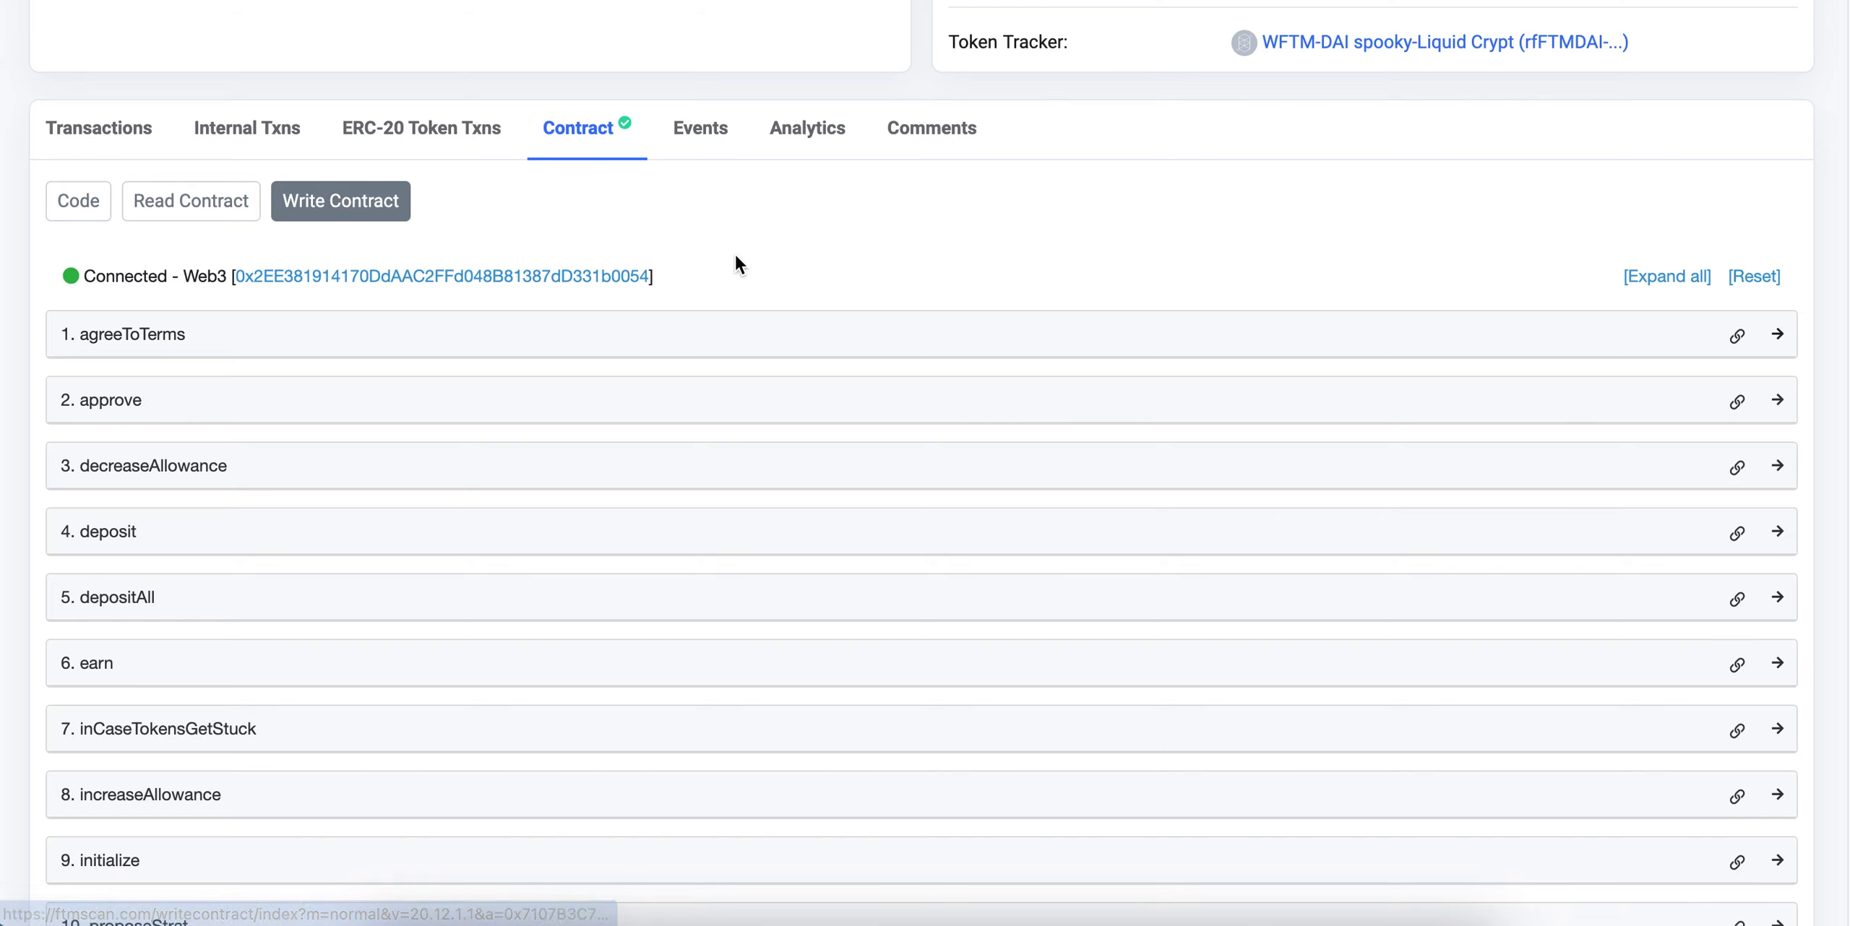
- Scroll through the write functions and expand 2. approve to show spender and amount
scroll(734, 257, "down", 2)
scroll(703, 305, "down", 2)
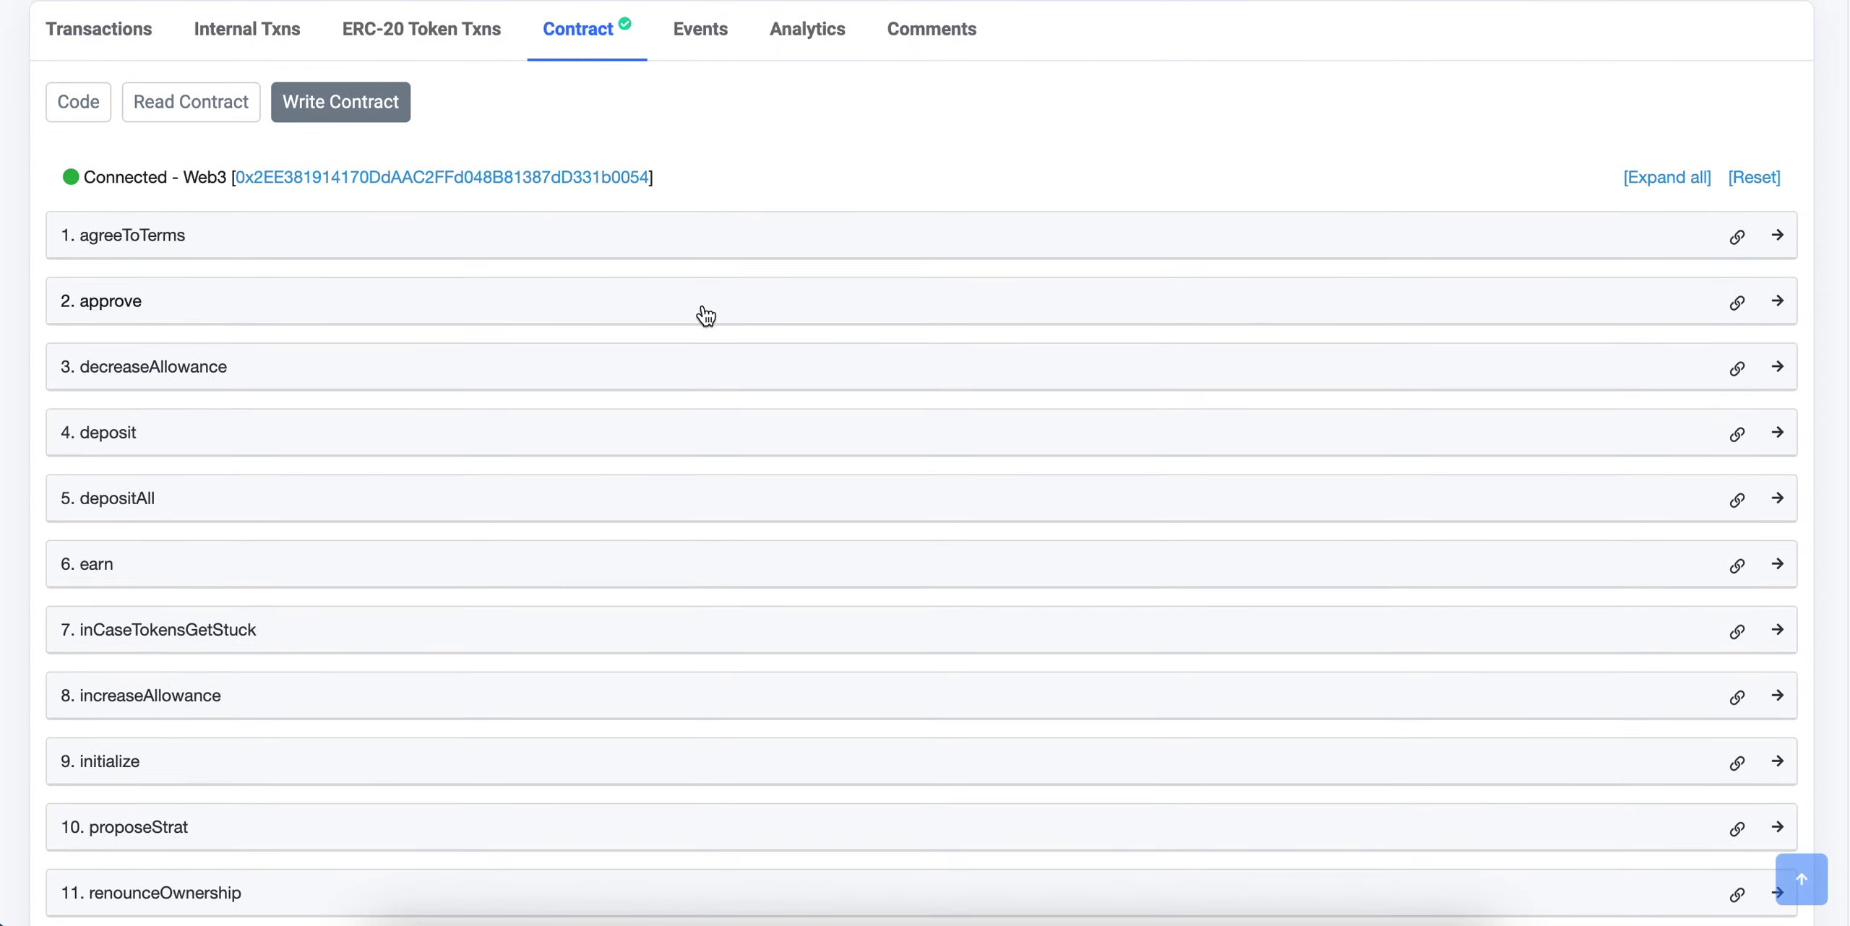
scroll(449, 446, "down", 4)
scroll(352, 206, "down", 4)
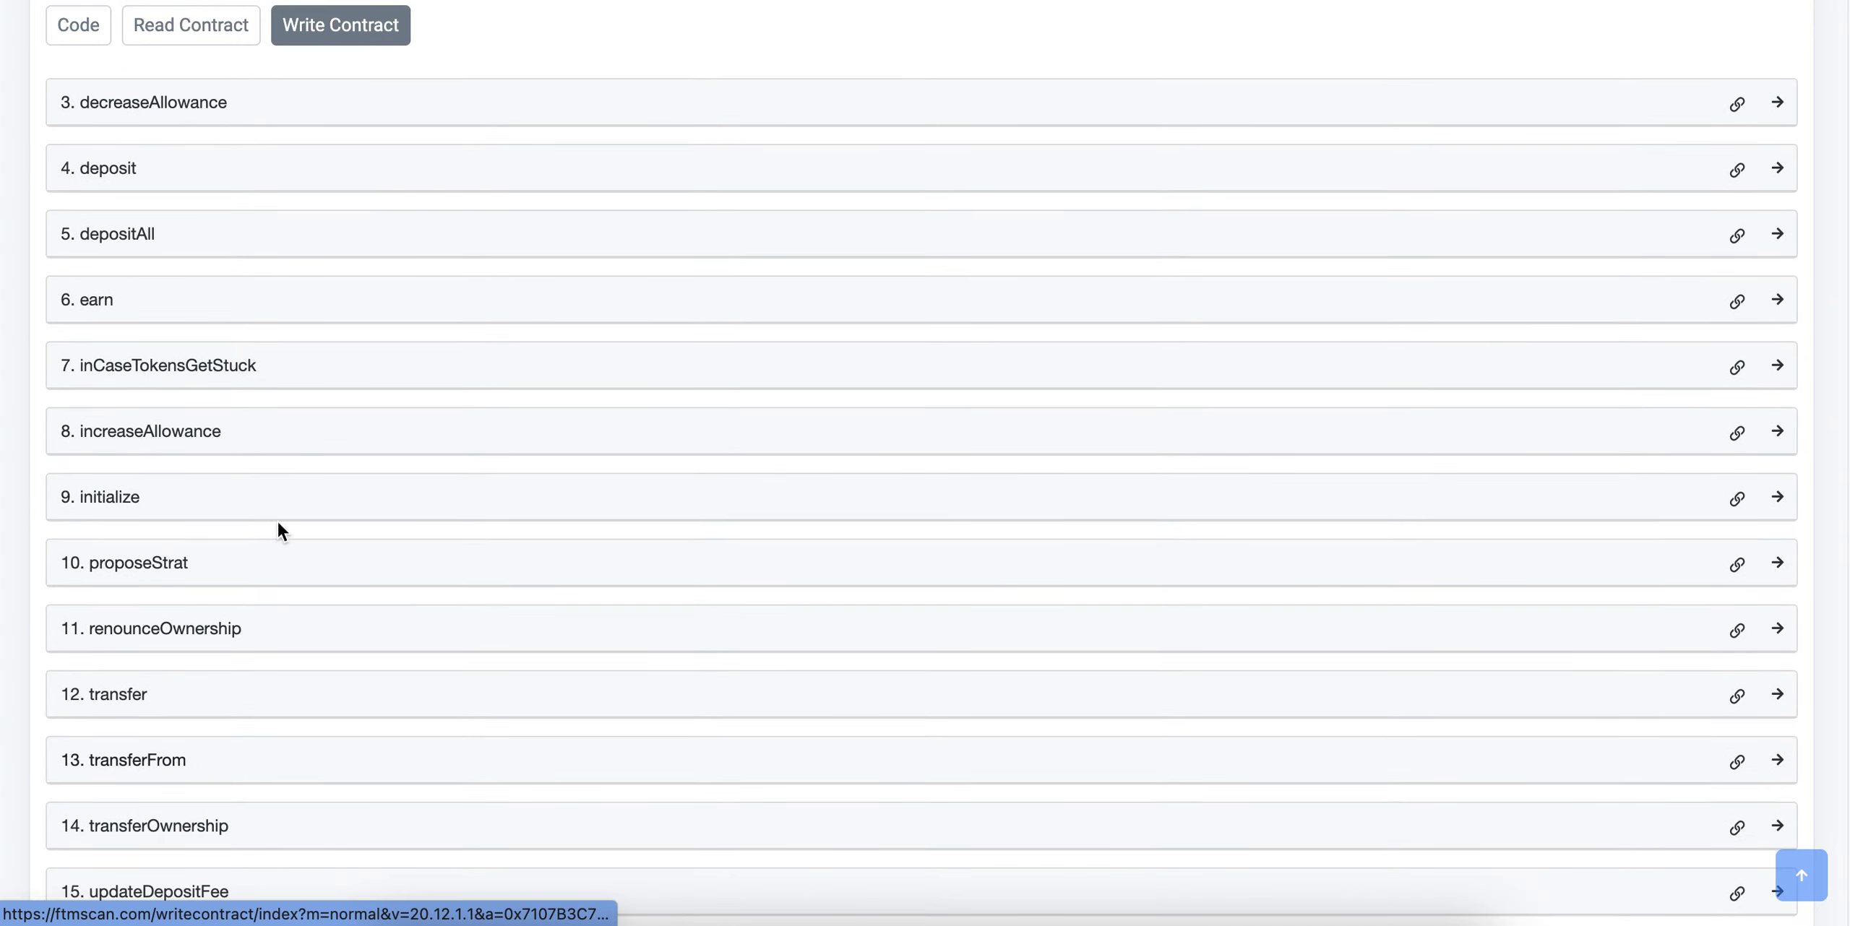
scroll(258, 523, "down", 2)
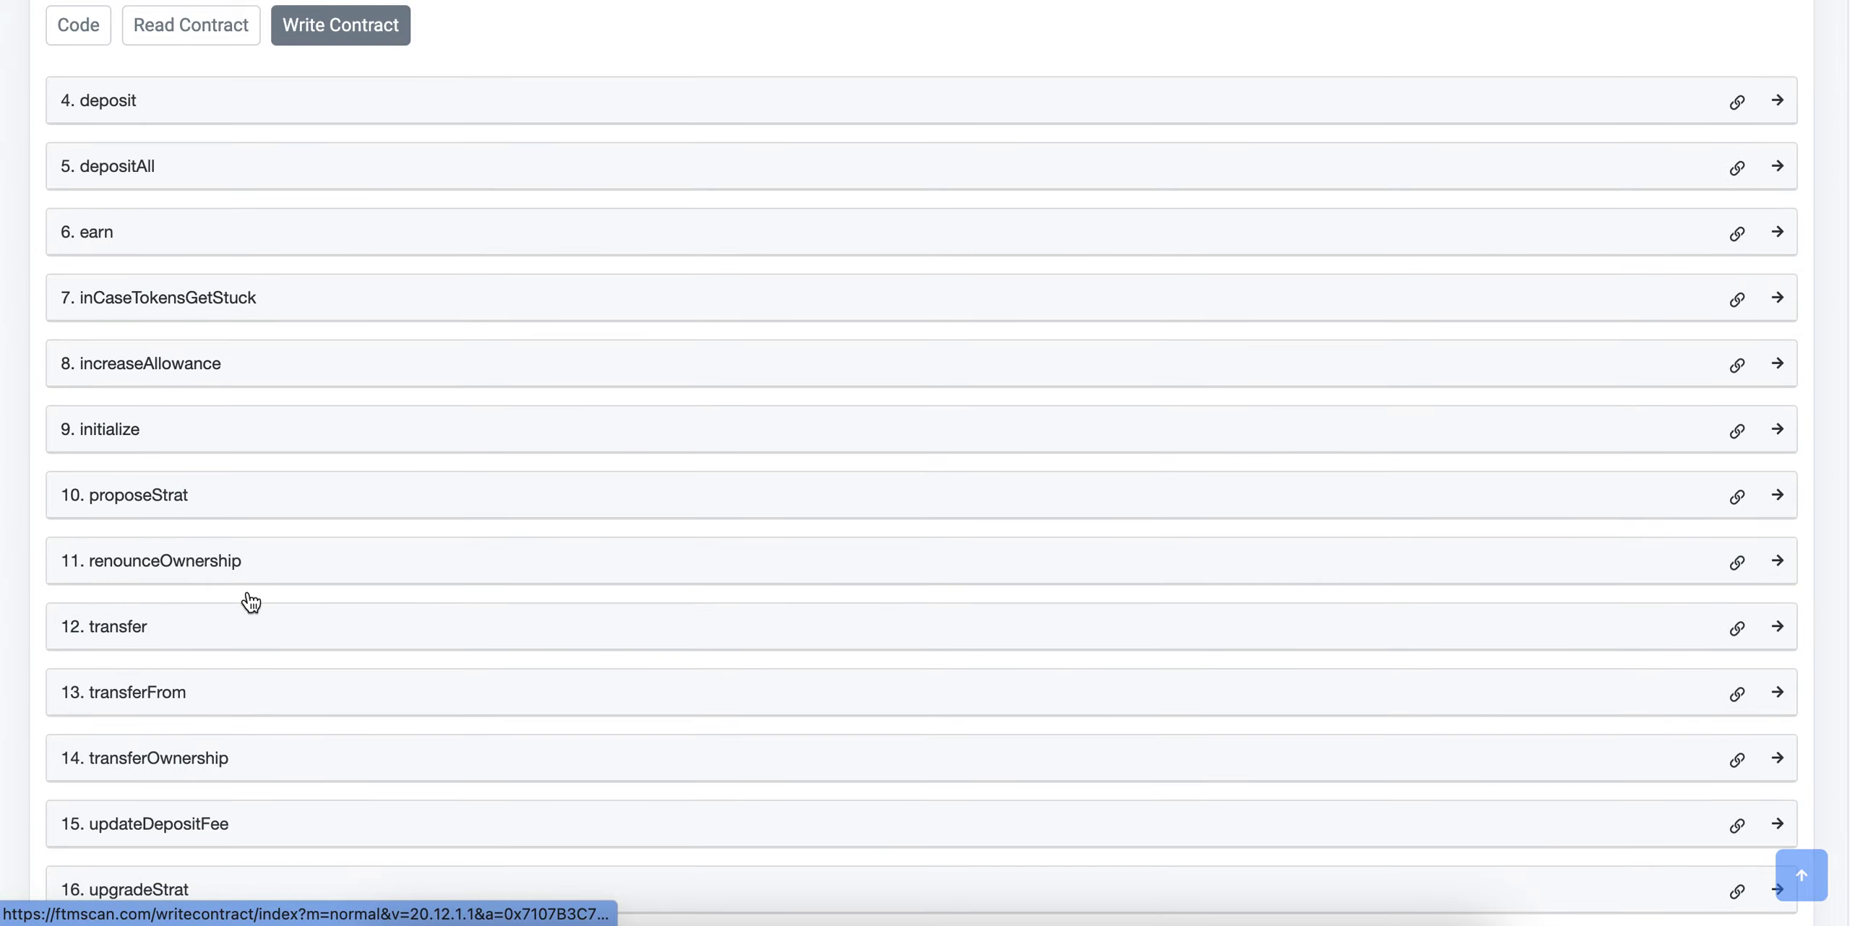
scroll(364, 307, "up", 2)
scroll(342, 396, "up", 1)
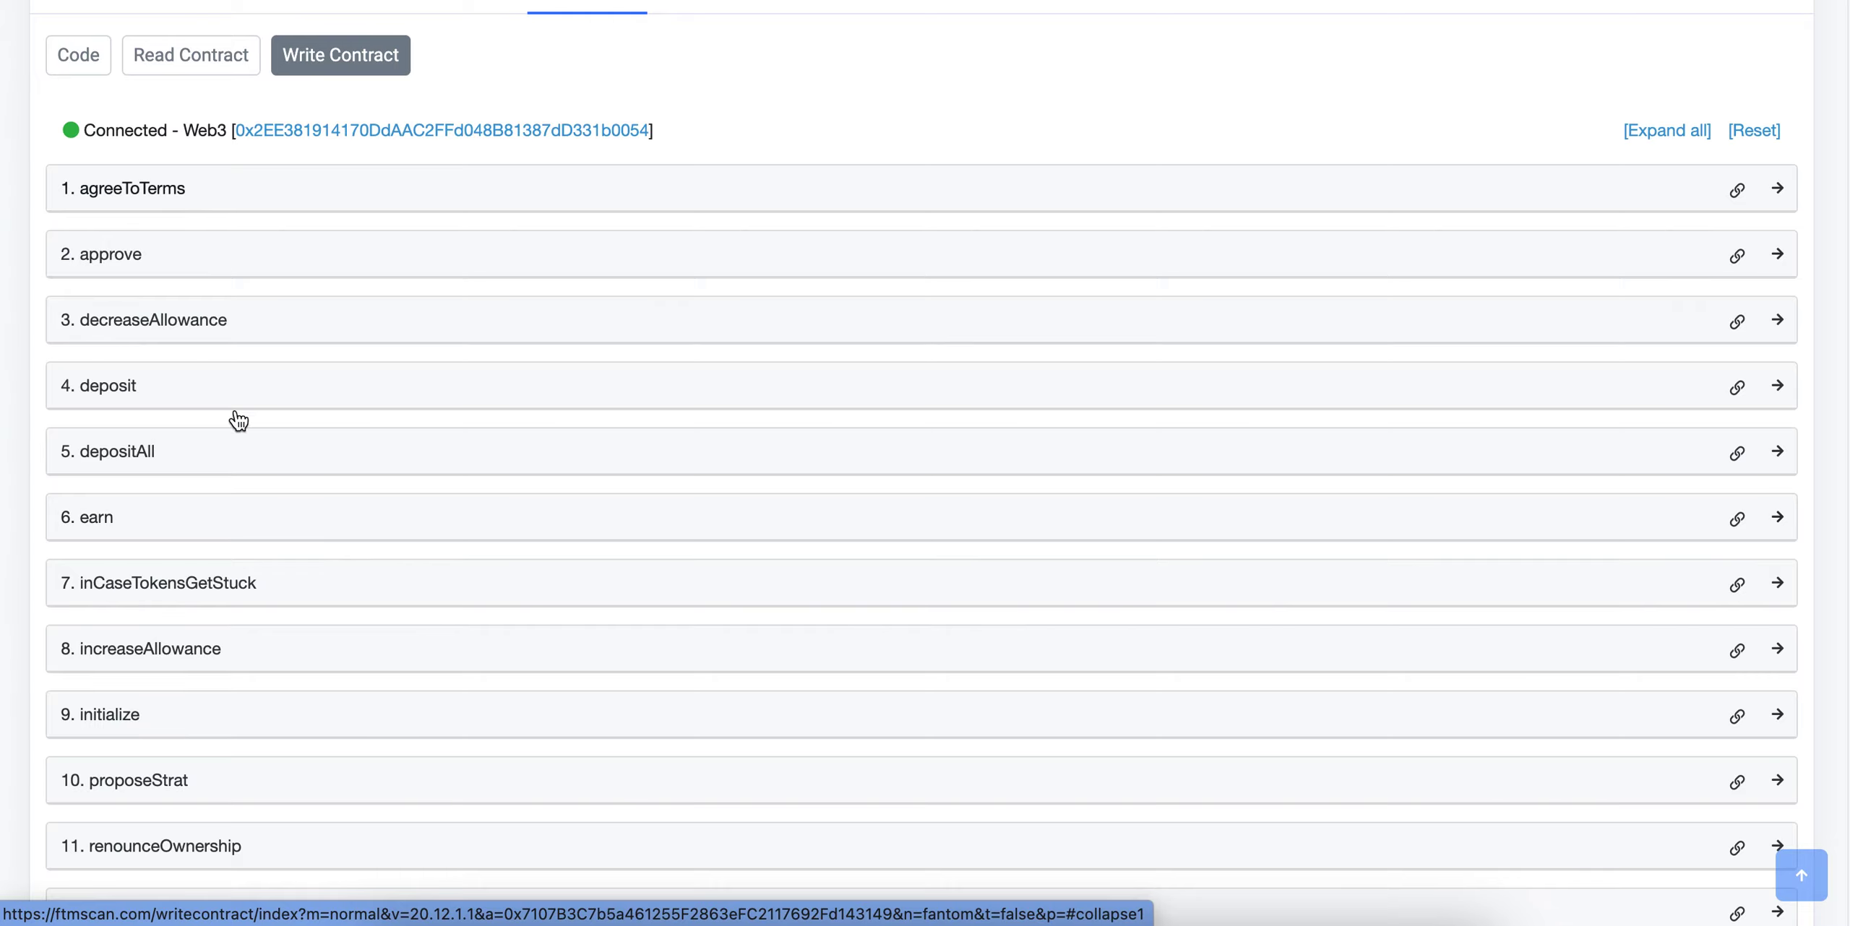
scroll(425, 527, "down", 2)
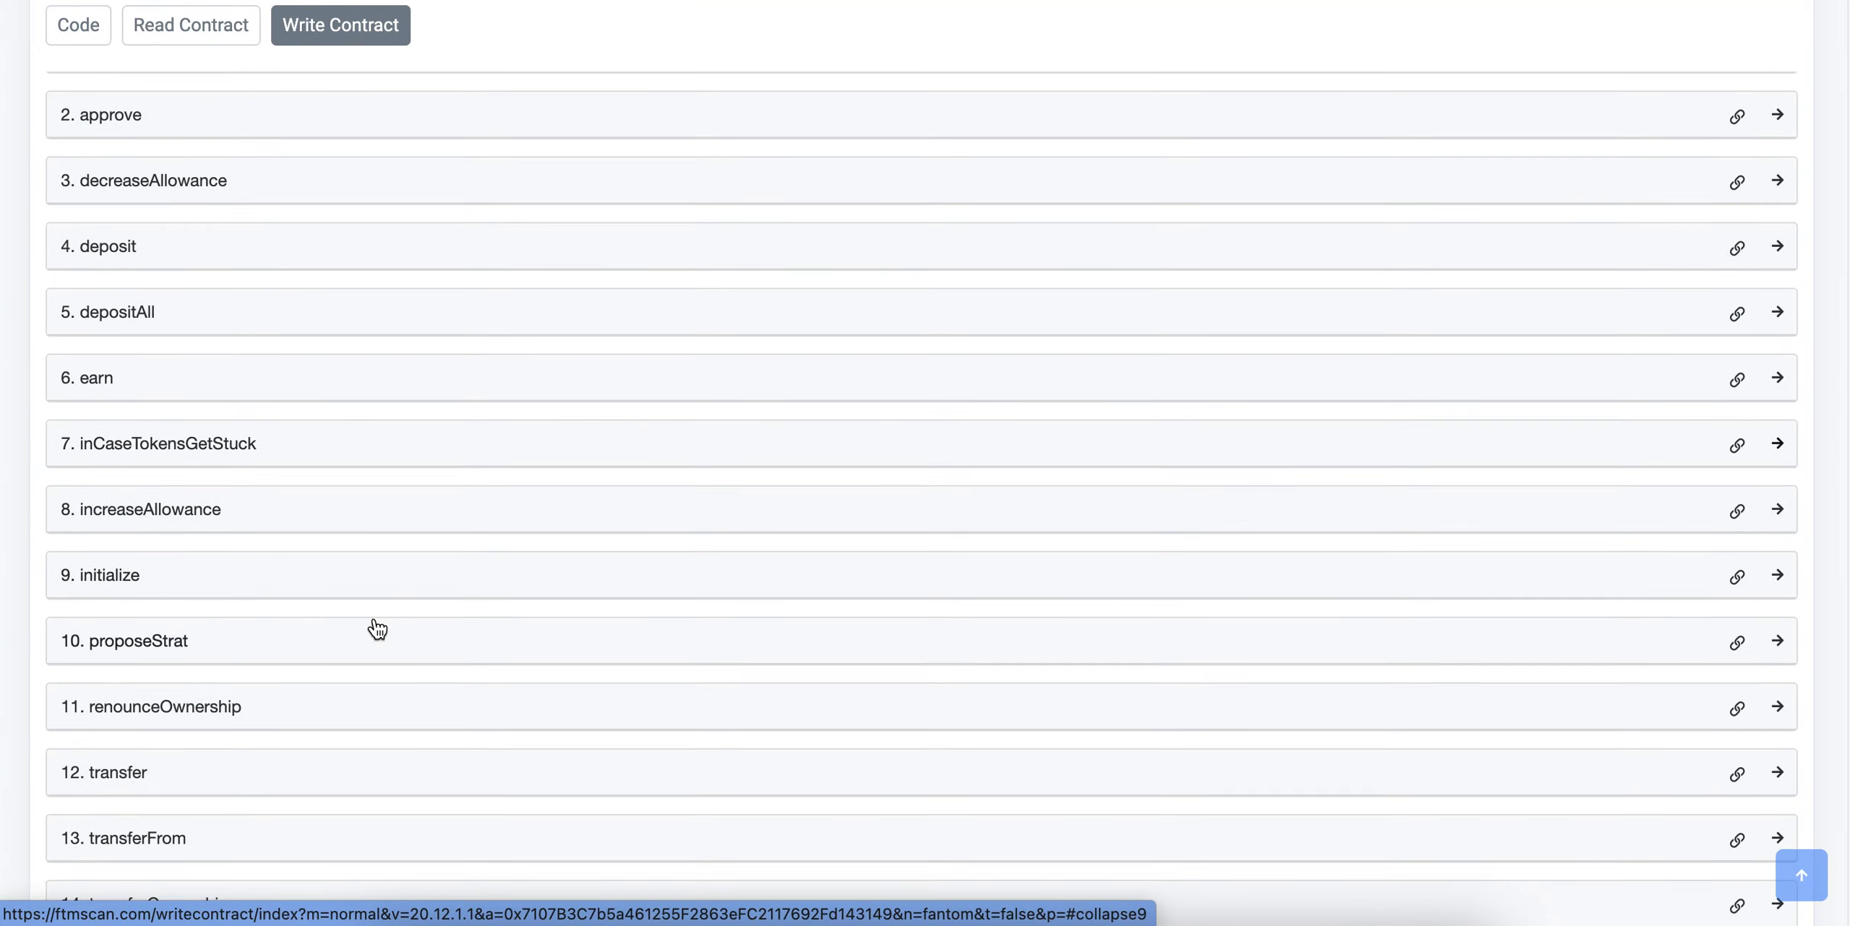
scroll(371, 628, "down", 2)
scroll(371, 628, "up", 3)
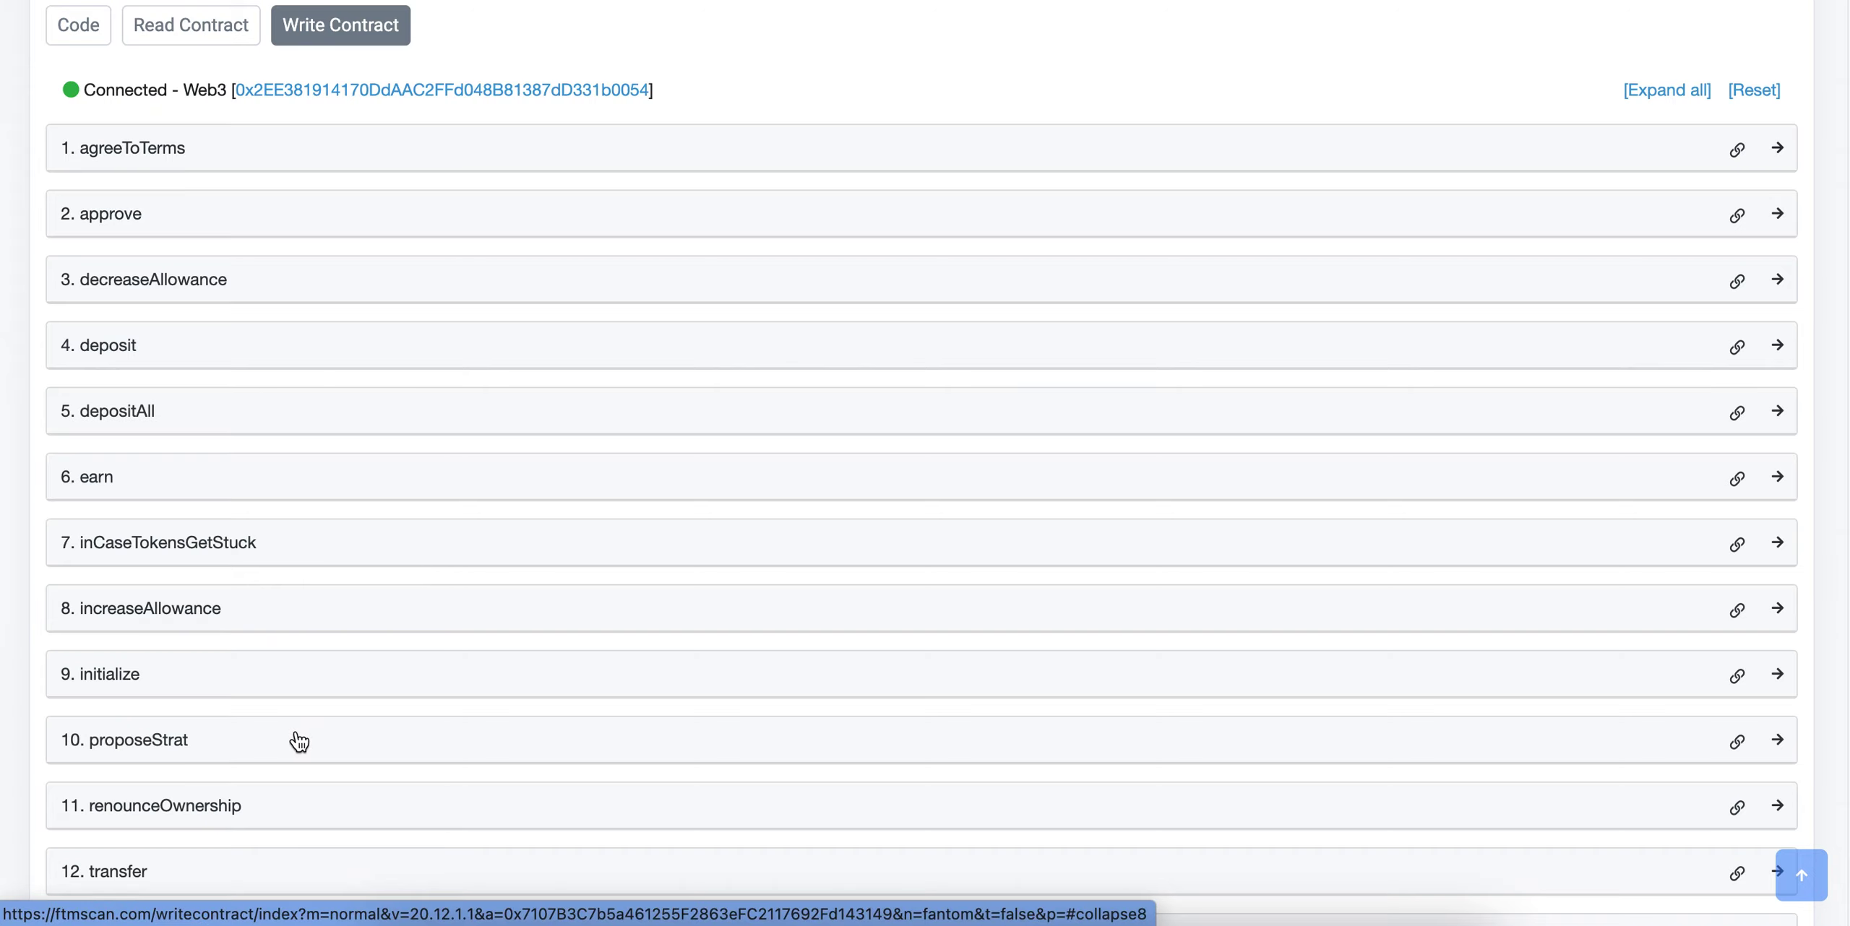
left_click(181, 235)
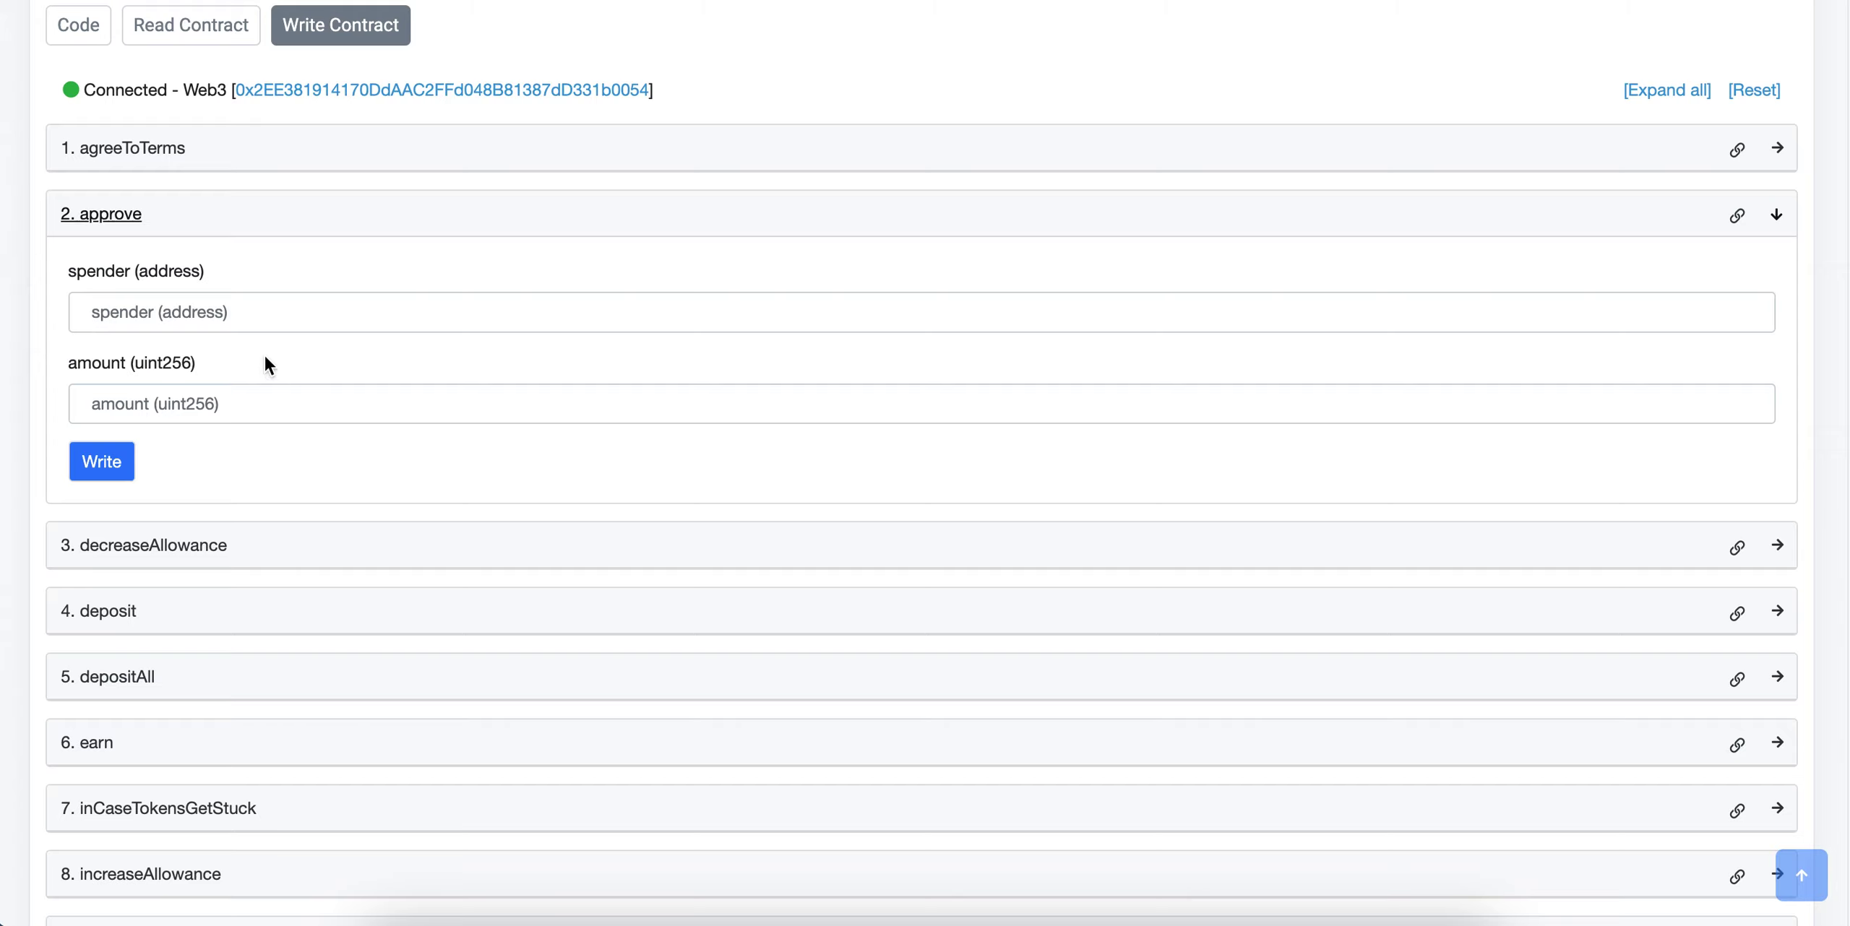
left_click(188, 318)
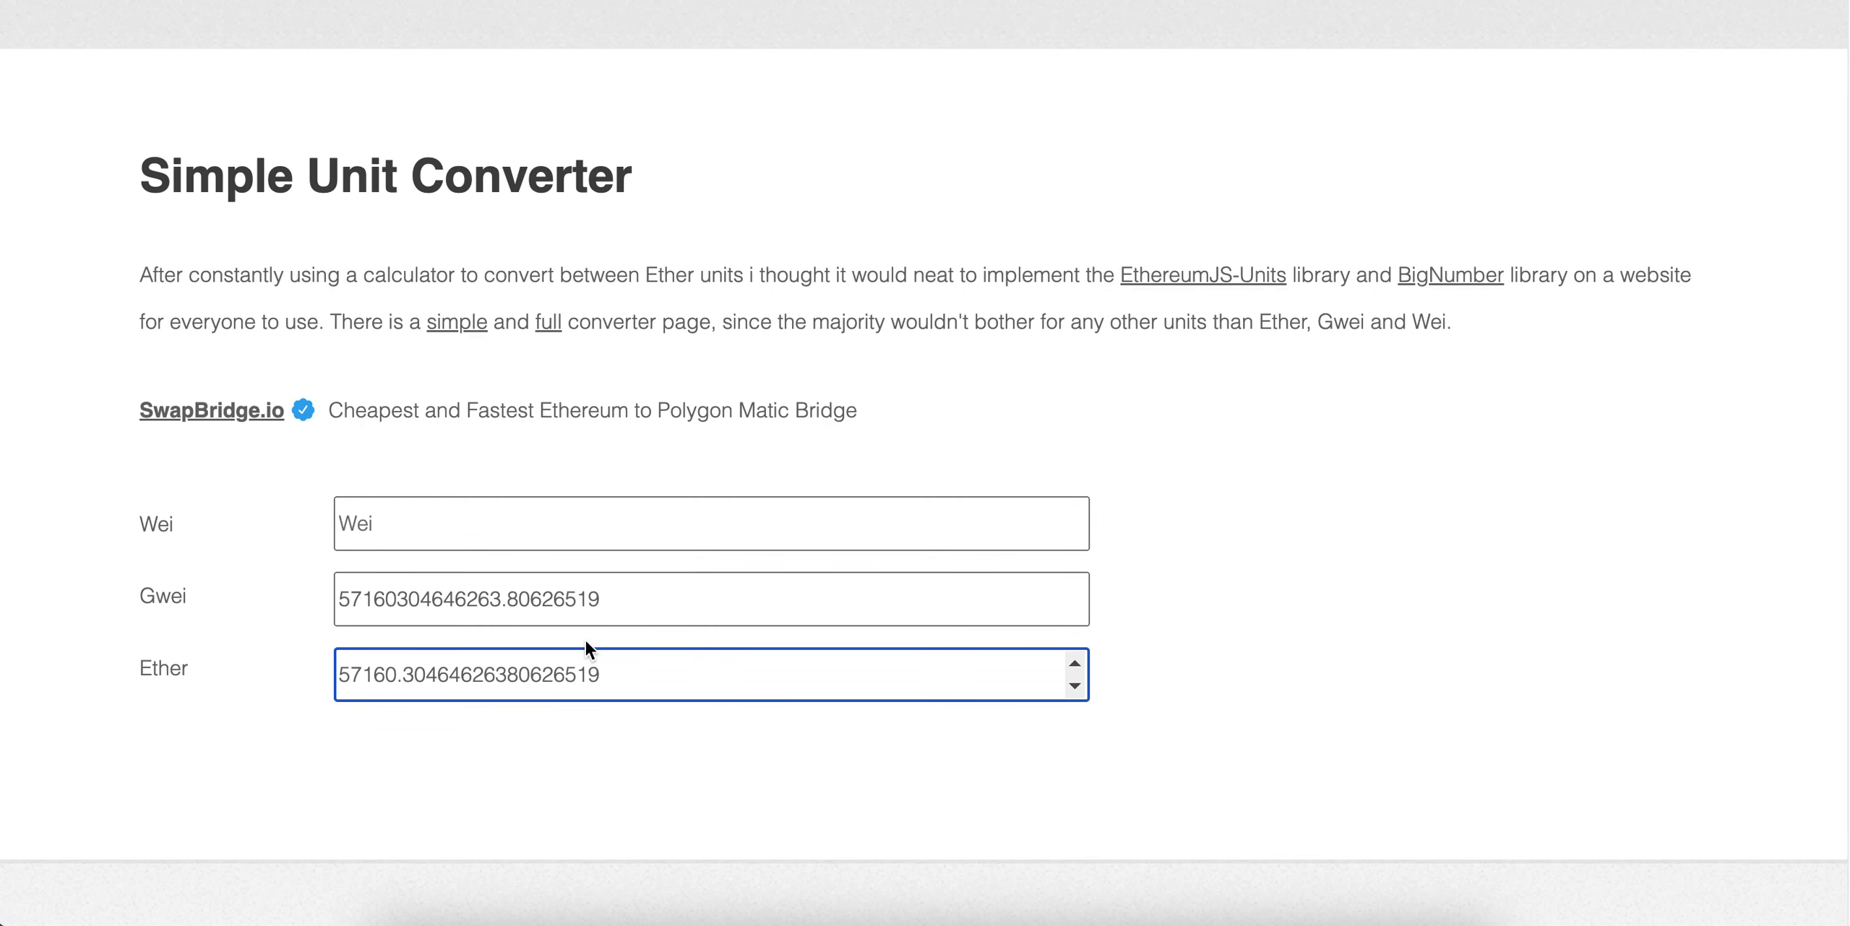
left_click_drag(612, 682, 256, 685)
type("2")
left_click_drag(612, 524, 322, 532)
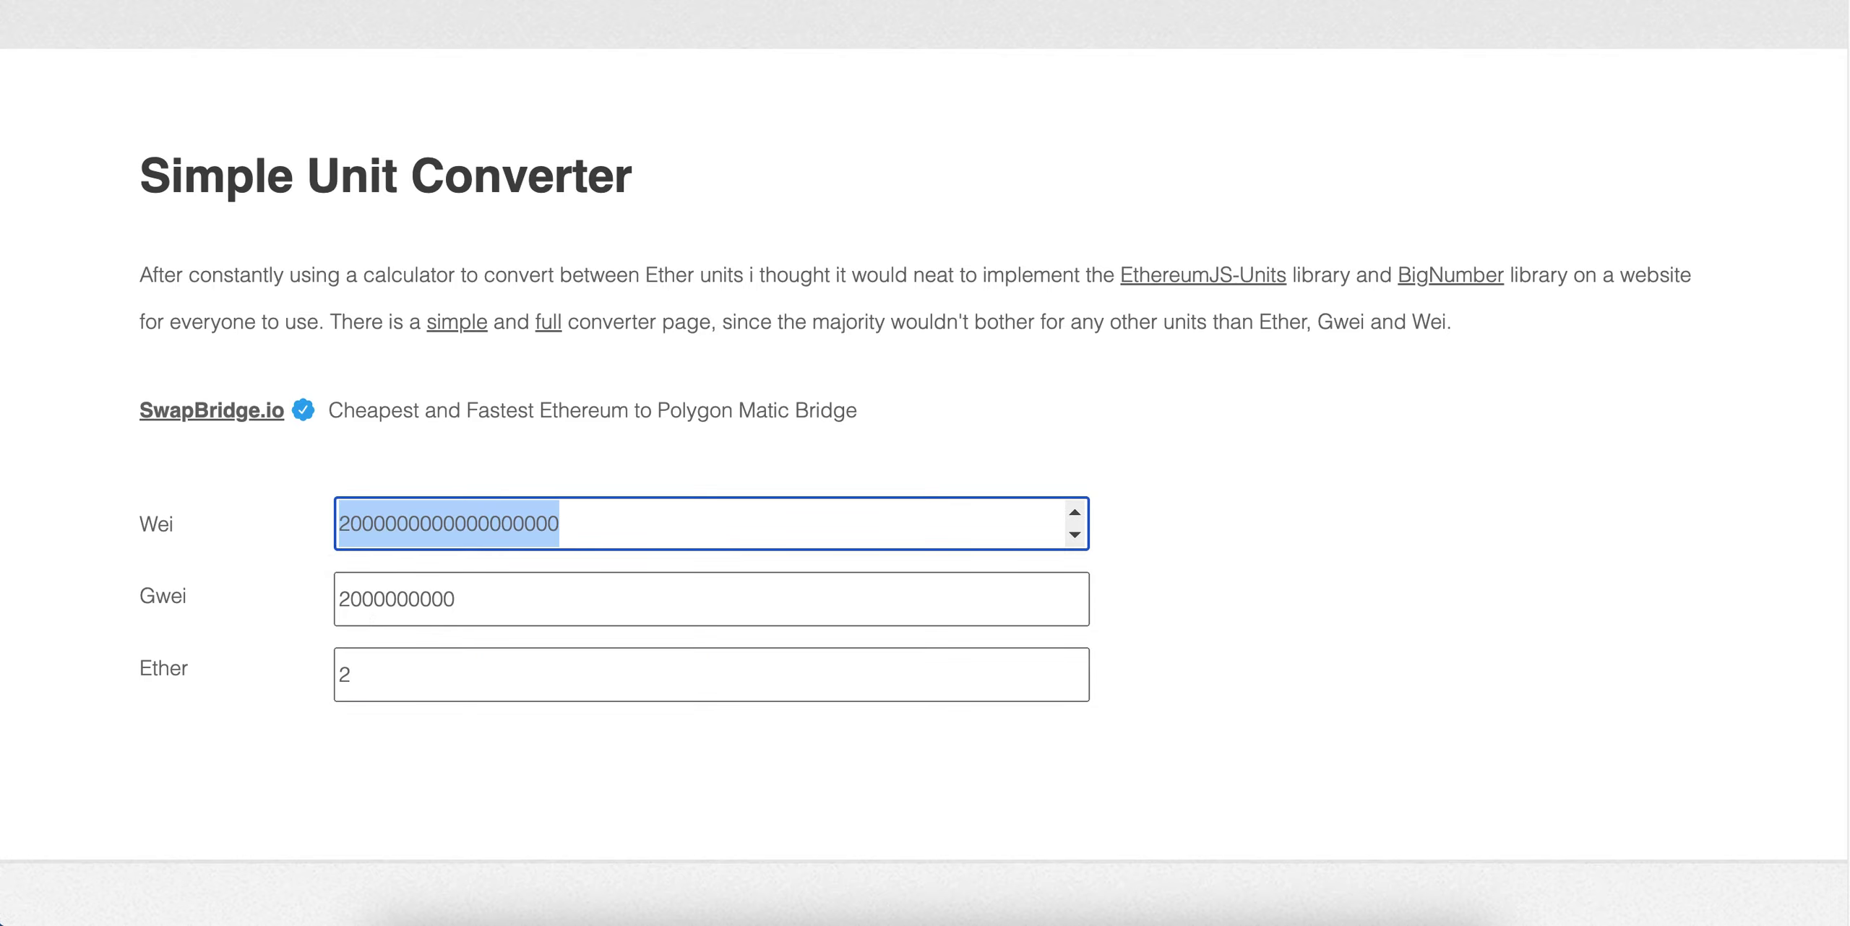
- Go back to the contract's write functions and collapse 2. approve
key("ctrl+Tab")
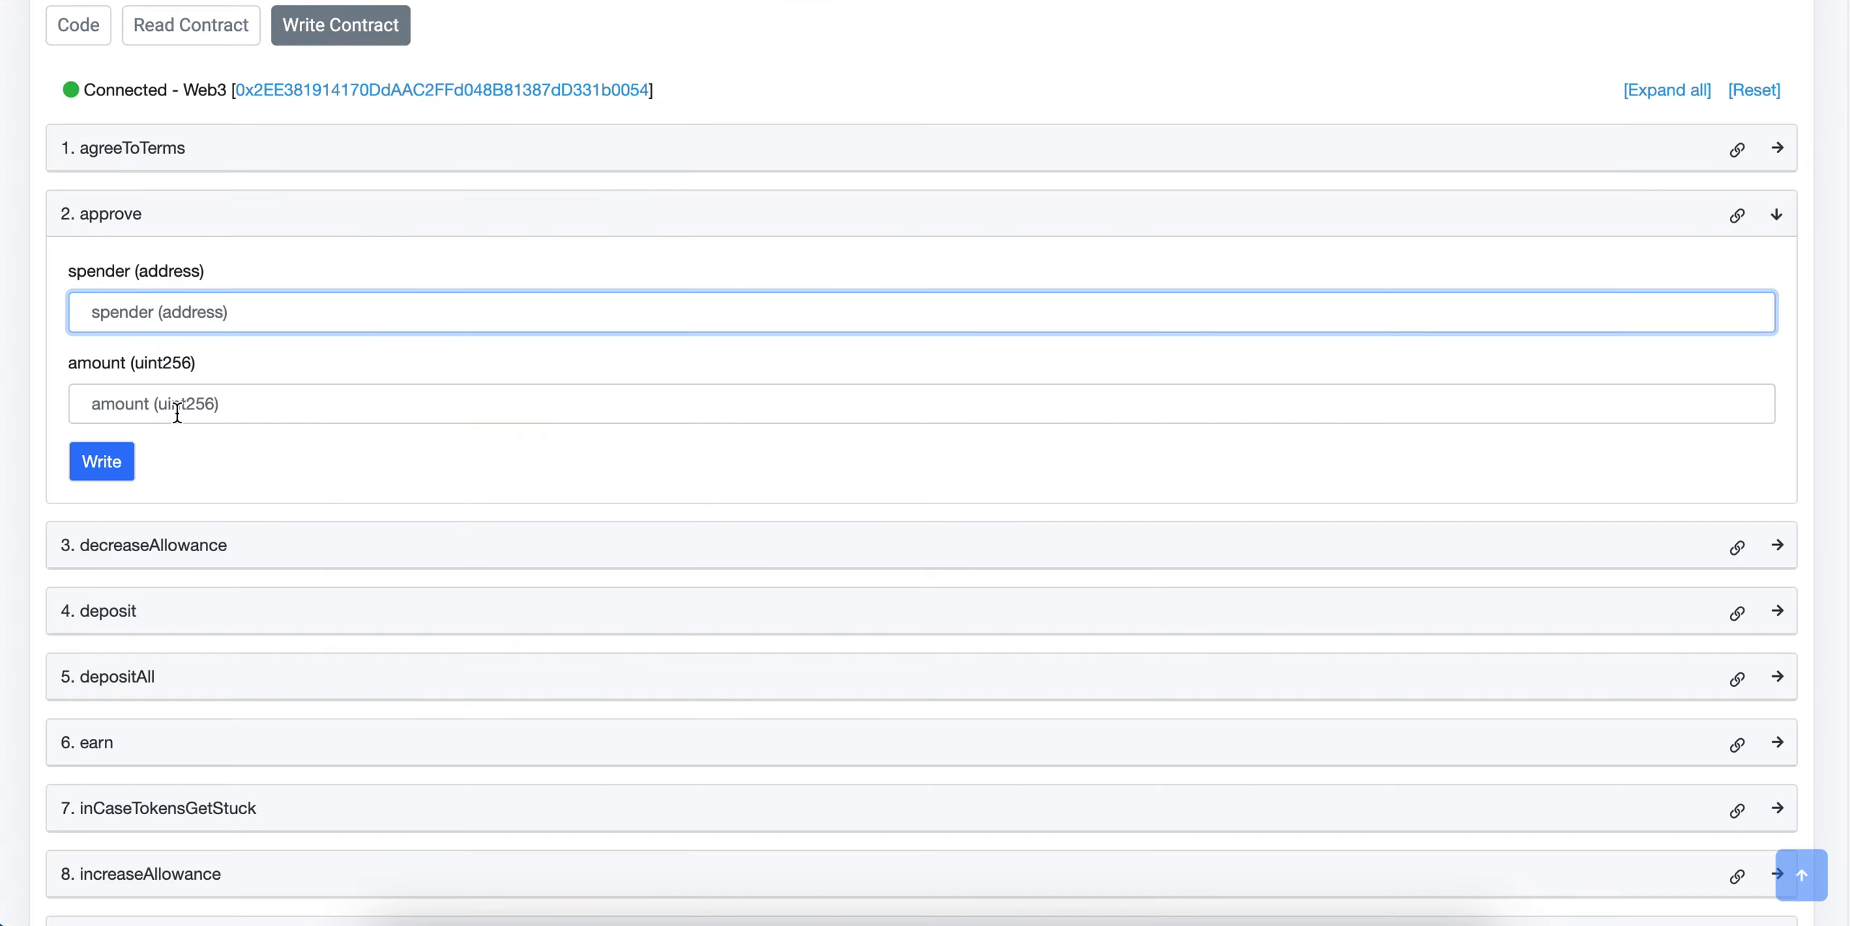
scroll(446, 427, "down", 1)
left_click(358, 177)
scroll(314, 256, "down", 1)
- Inspect and collapse the deposit and depositAll functions, then move down to withdraw and withdrawAll
scroll(312, 254, "up", 1)
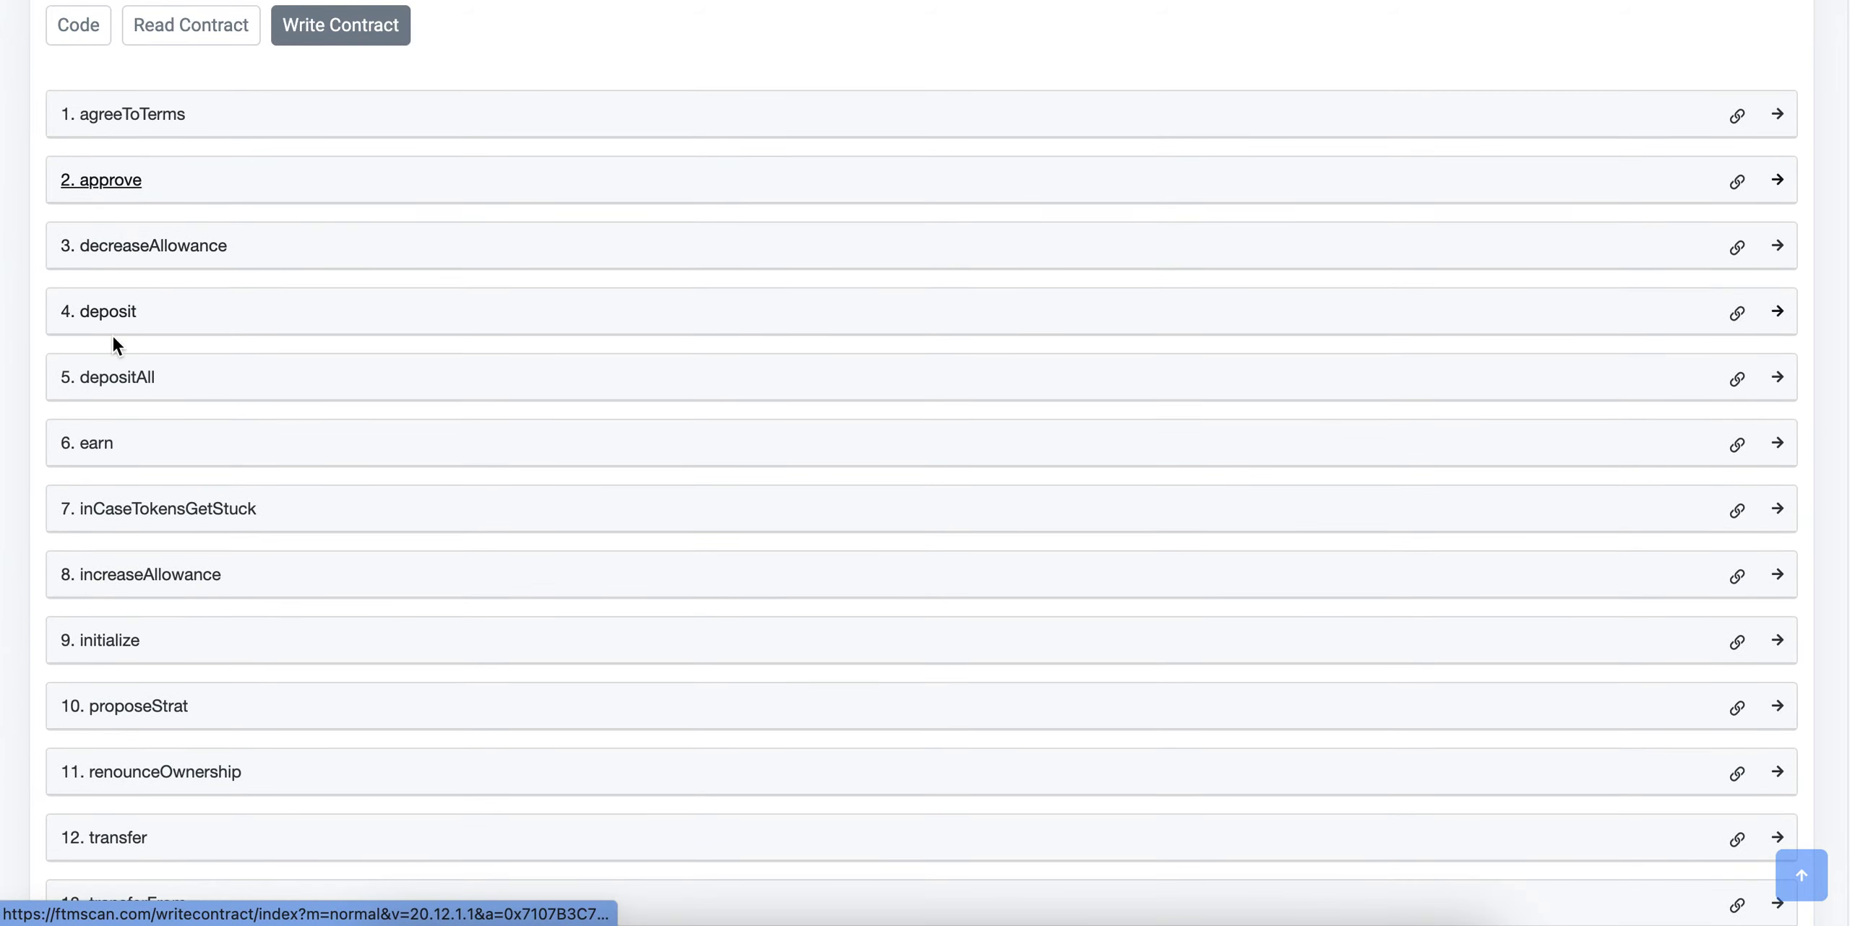
left_click(155, 317)
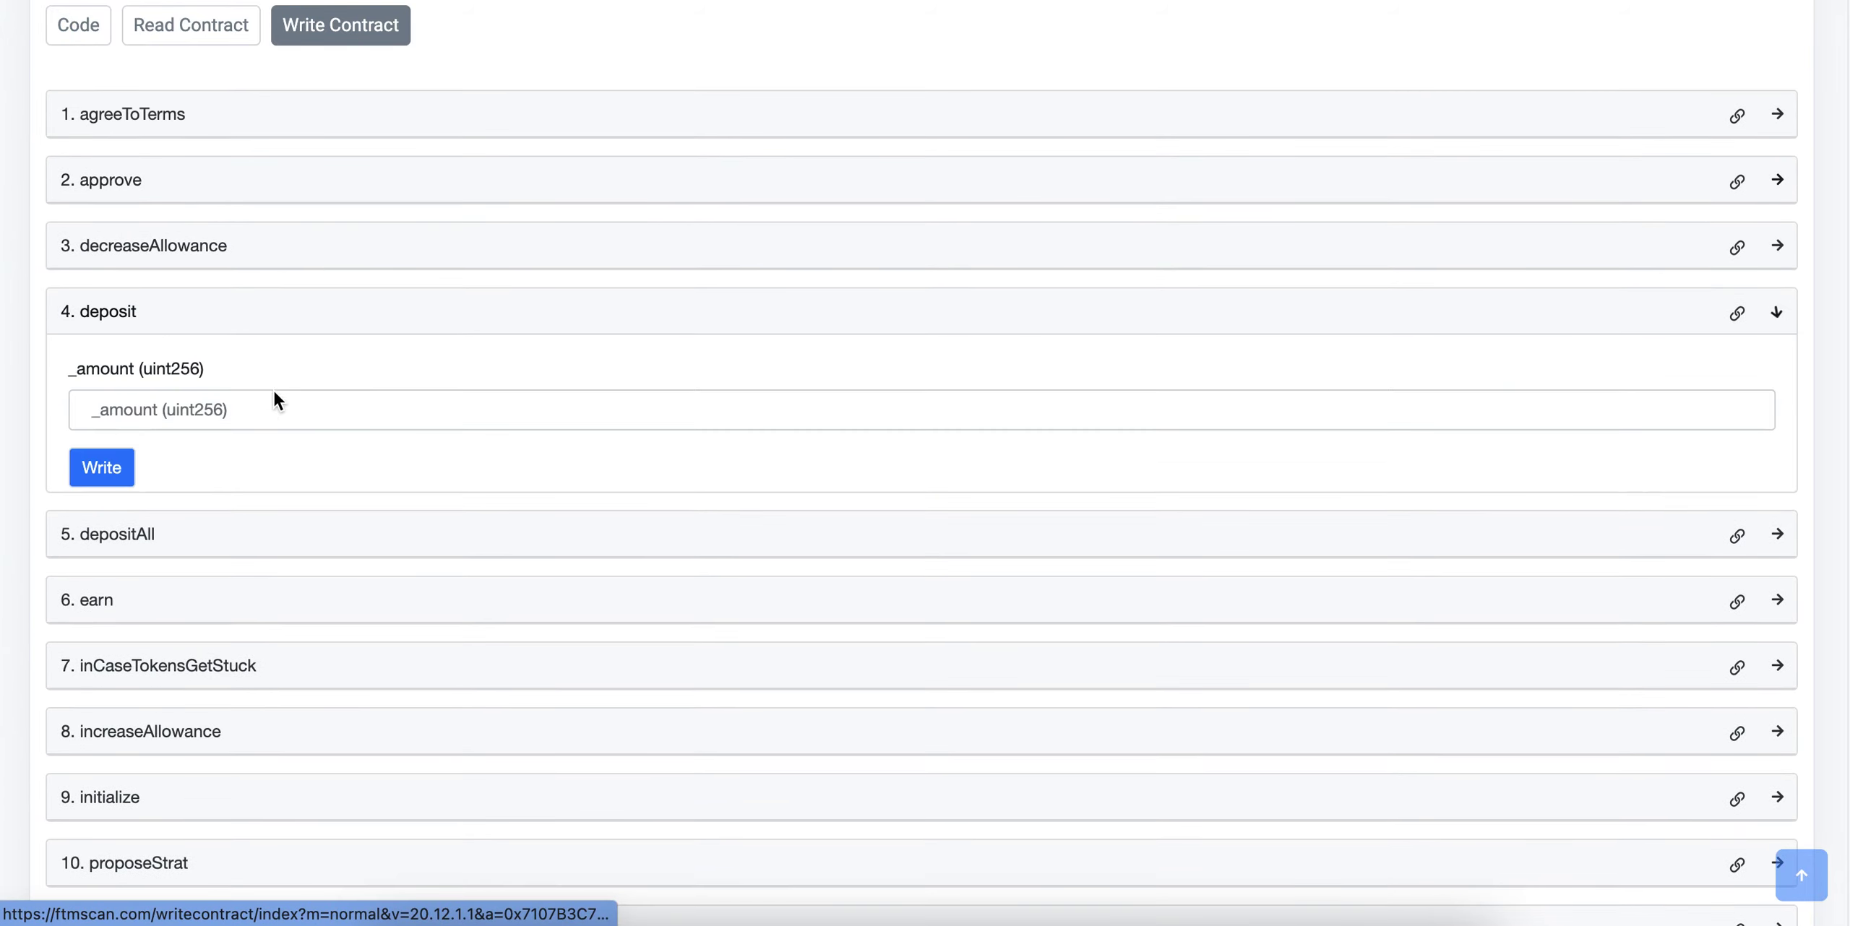
left_click(285, 321)
left_click(194, 399)
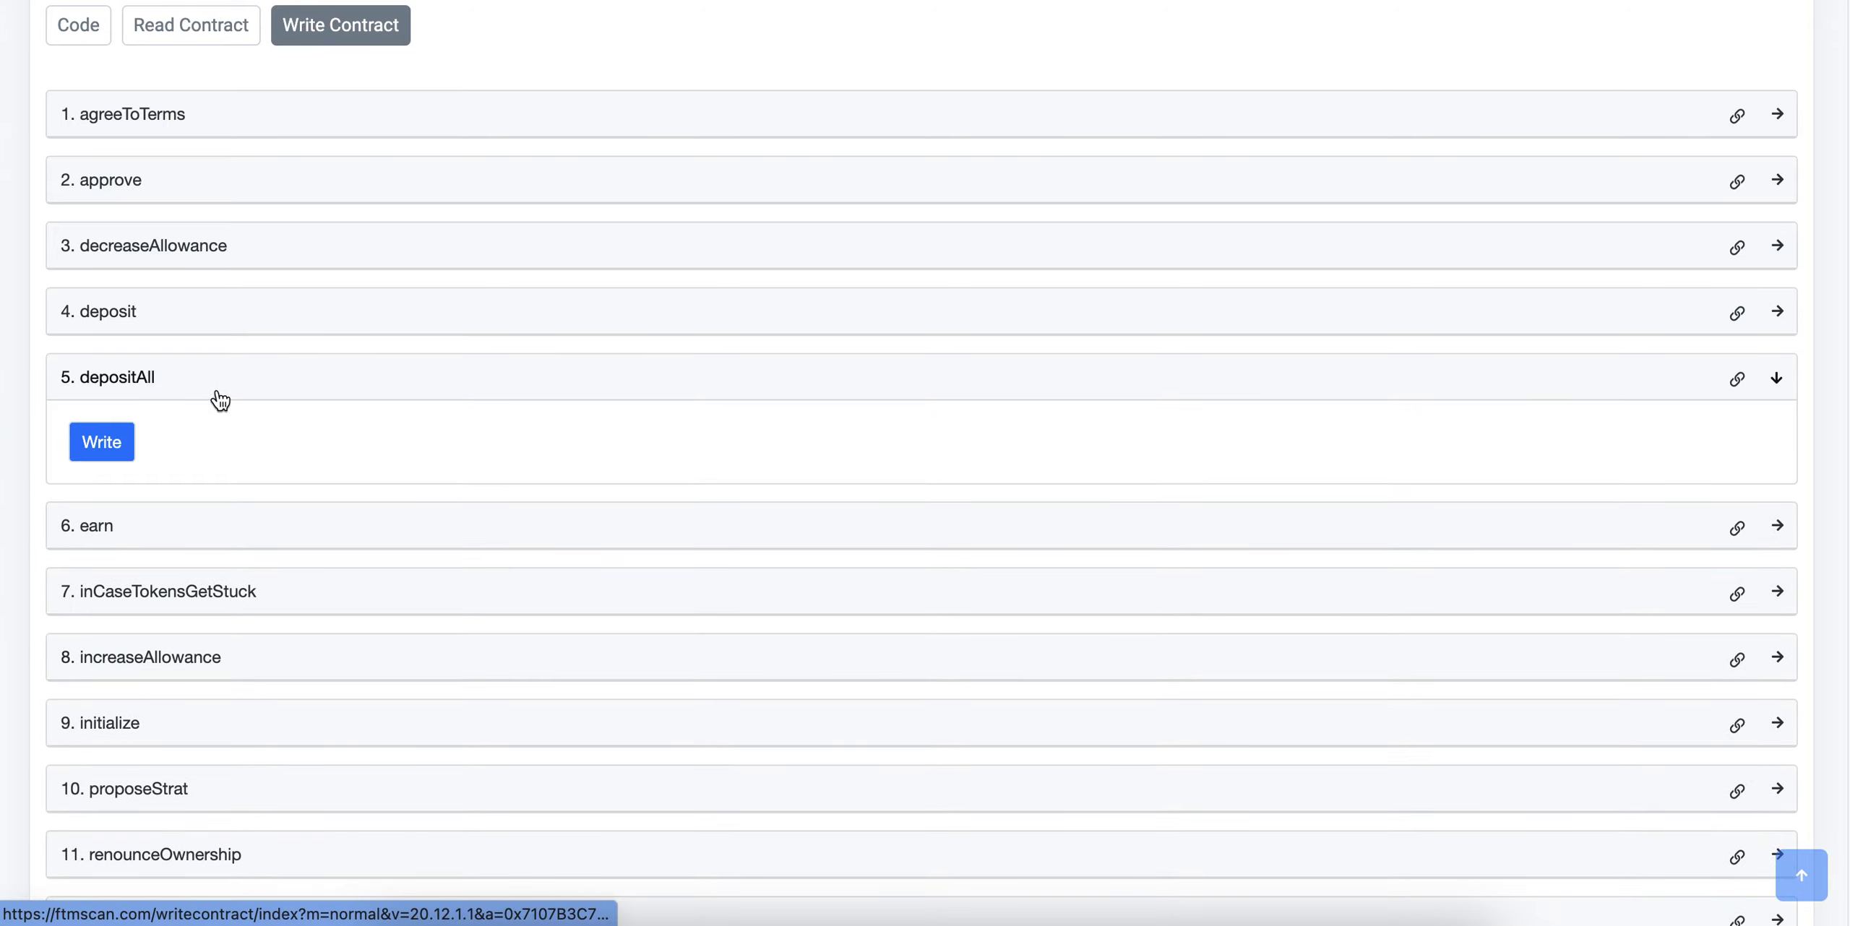
left_click(220, 401)
scroll(395, 383, "down", 2)
scroll(396, 384, "down", 2)
scroll(244, 298, "down", 3)
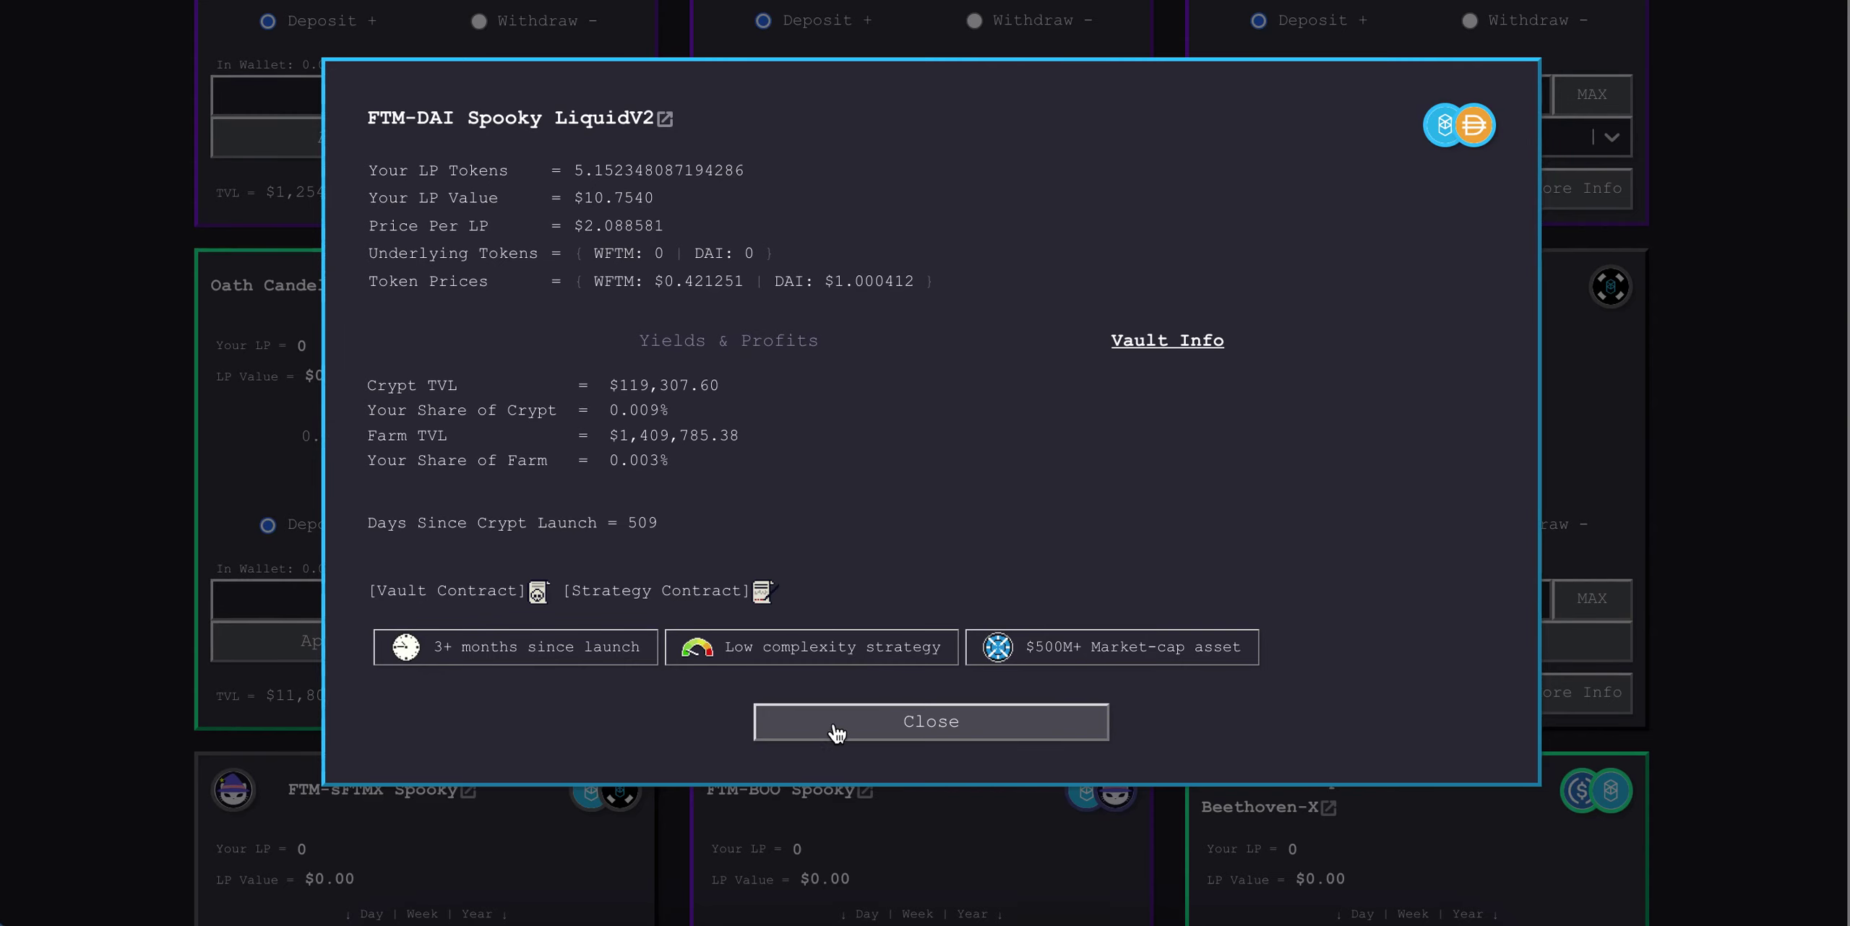
- Close the Reaper Farm vault info window and expand 17. withdraw to show its _shares input
left_click(839, 727)
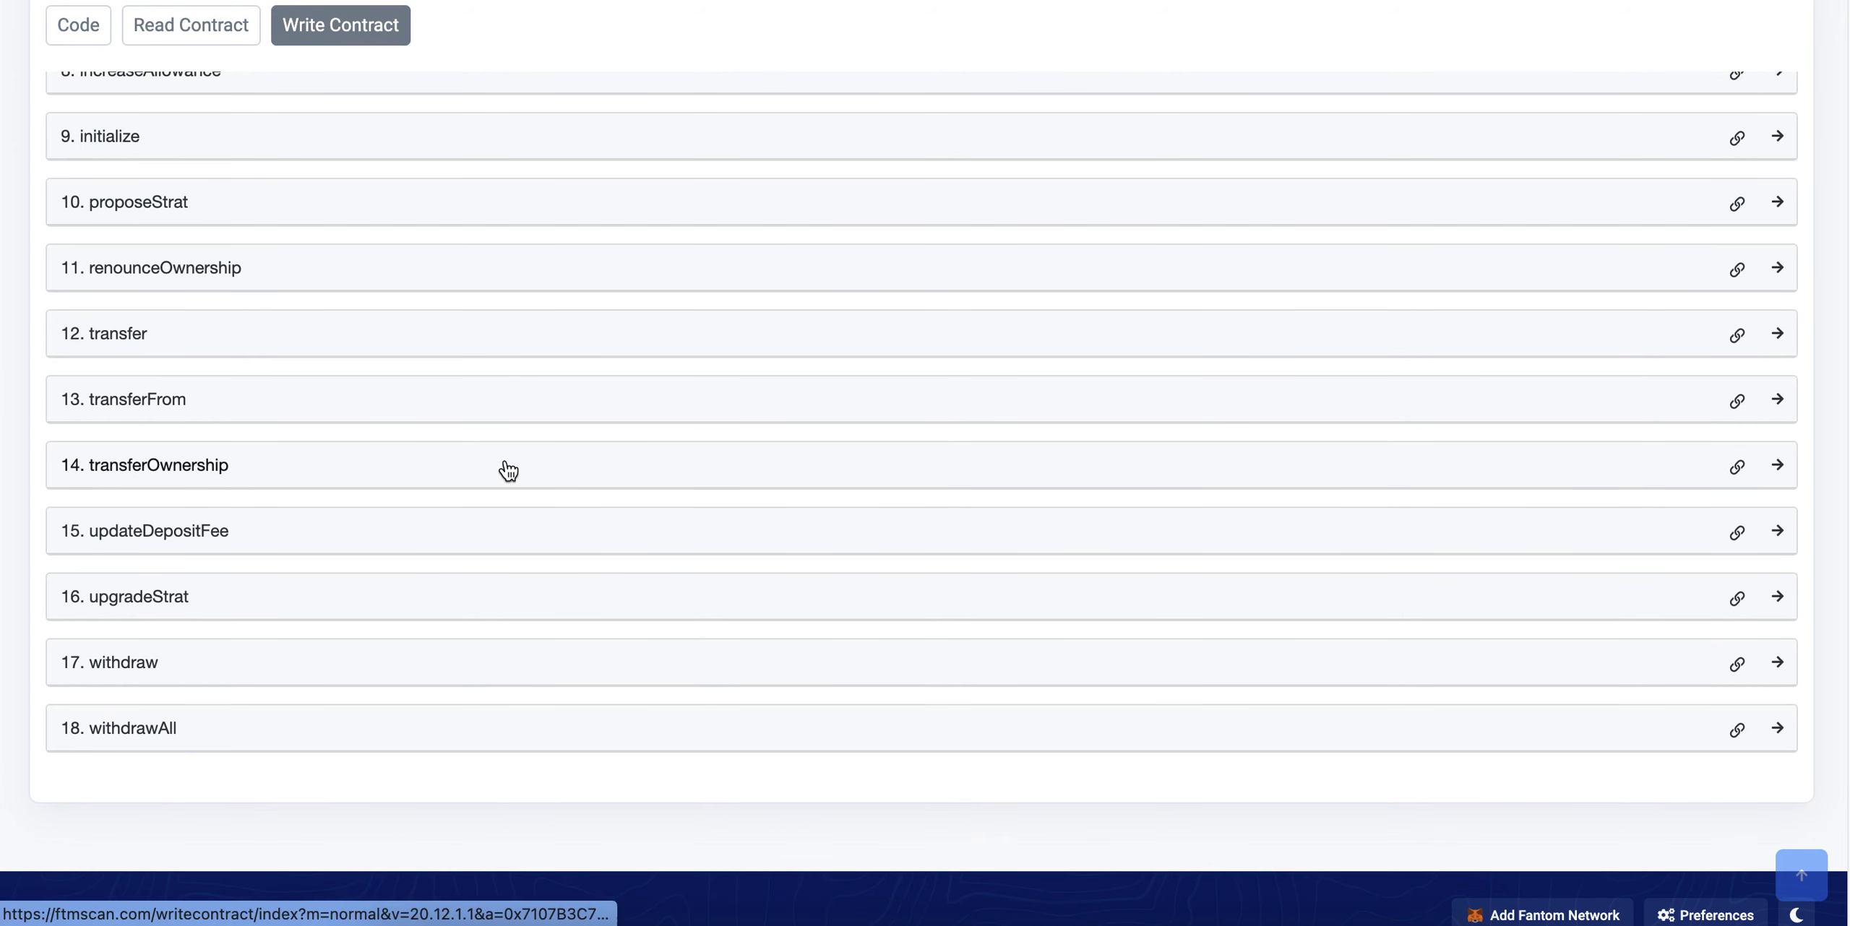
scroll(499, 467, "down", 1)
left_click(198, 656)
scroll(198, 654, "down", 1)
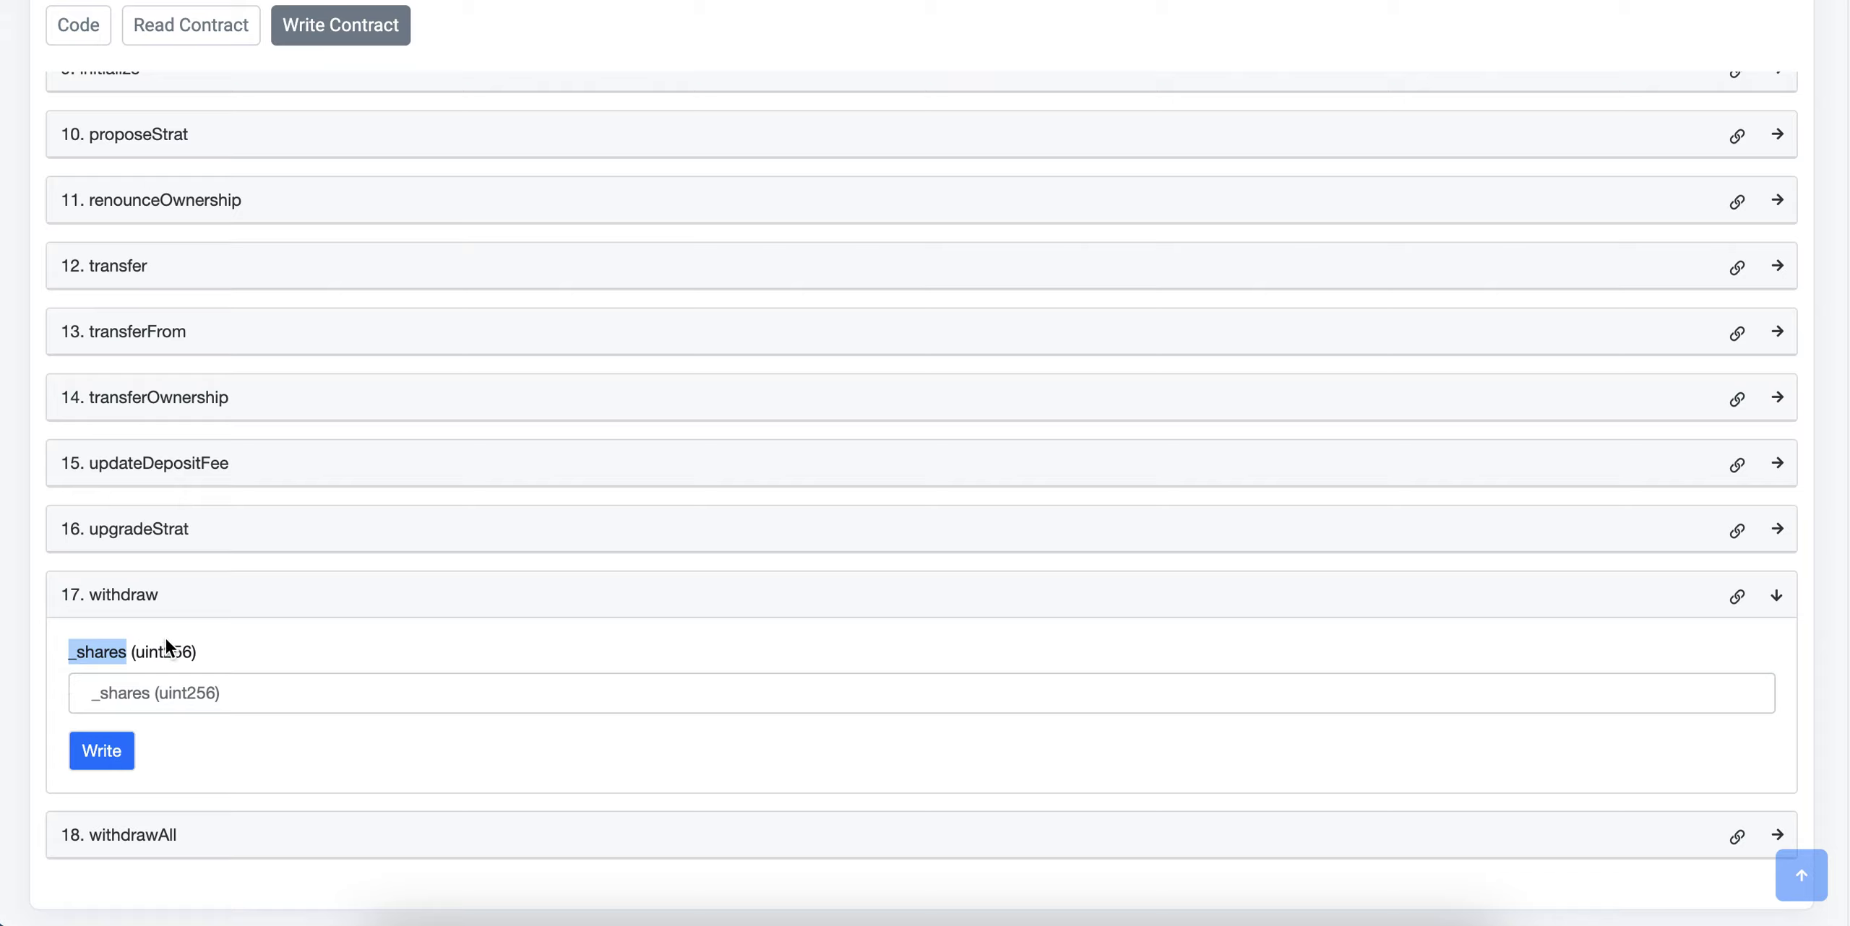
left_click(262, 653)
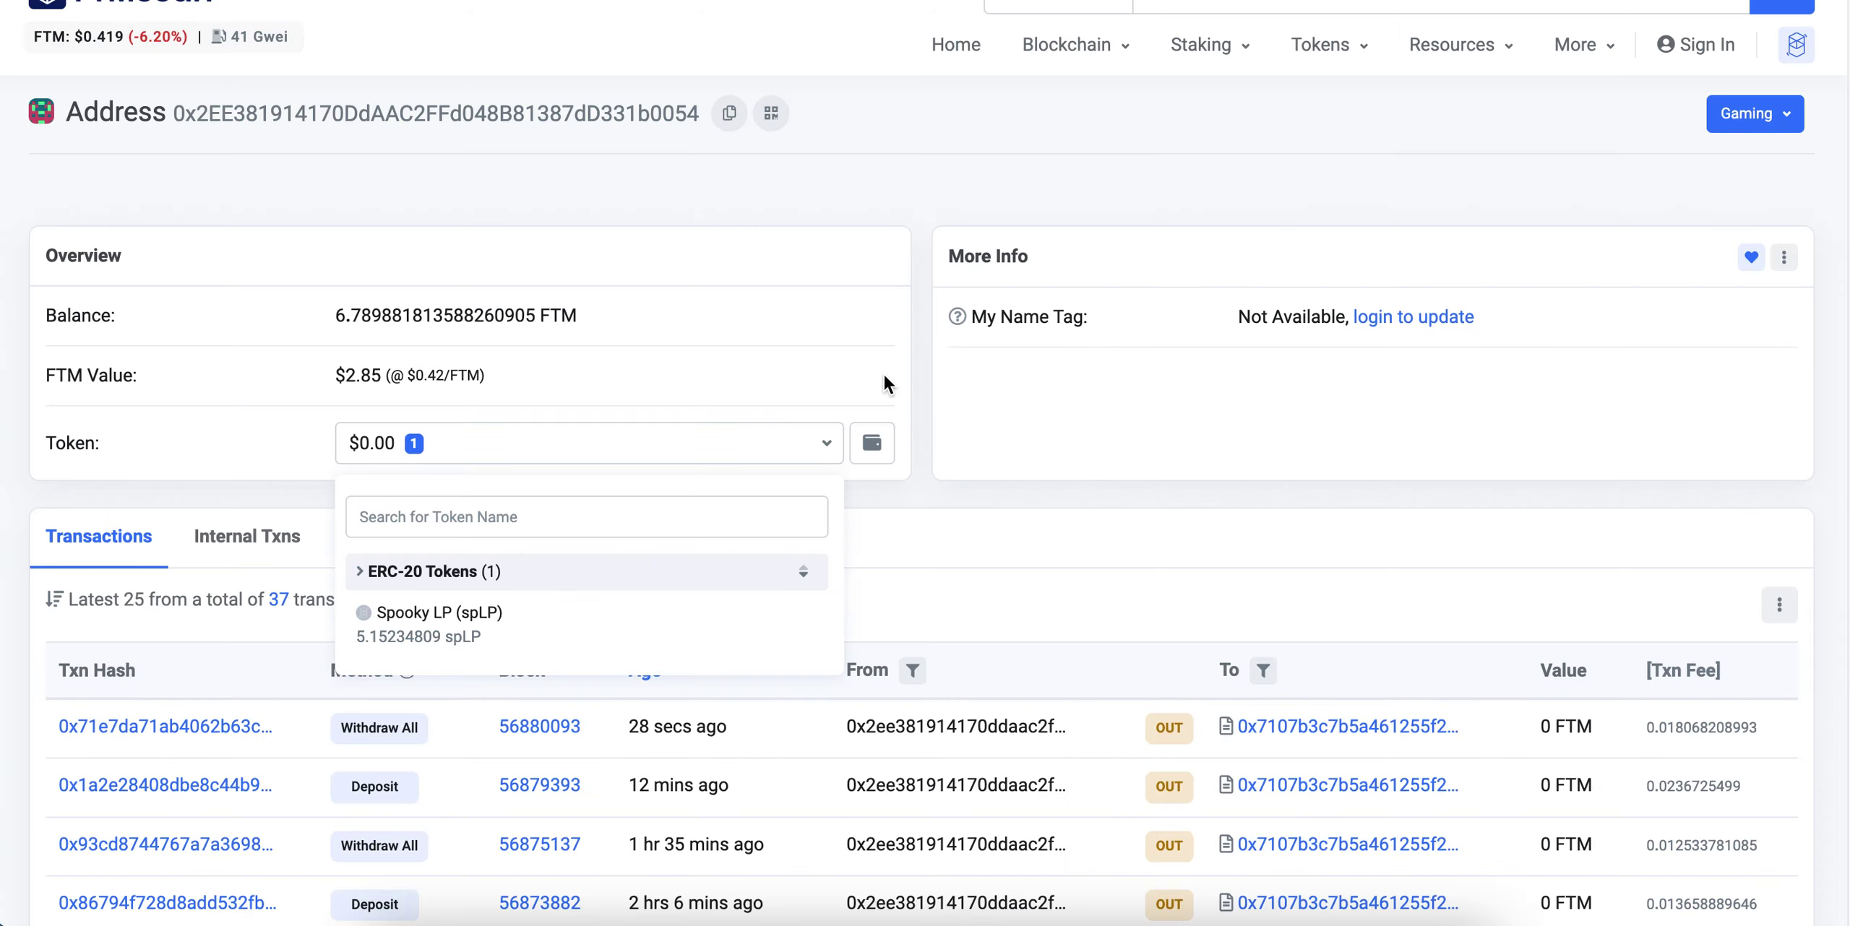
- From the wallet's token holdings list, open the vault's receipt token to reach its contract page
left_click(885, 383)
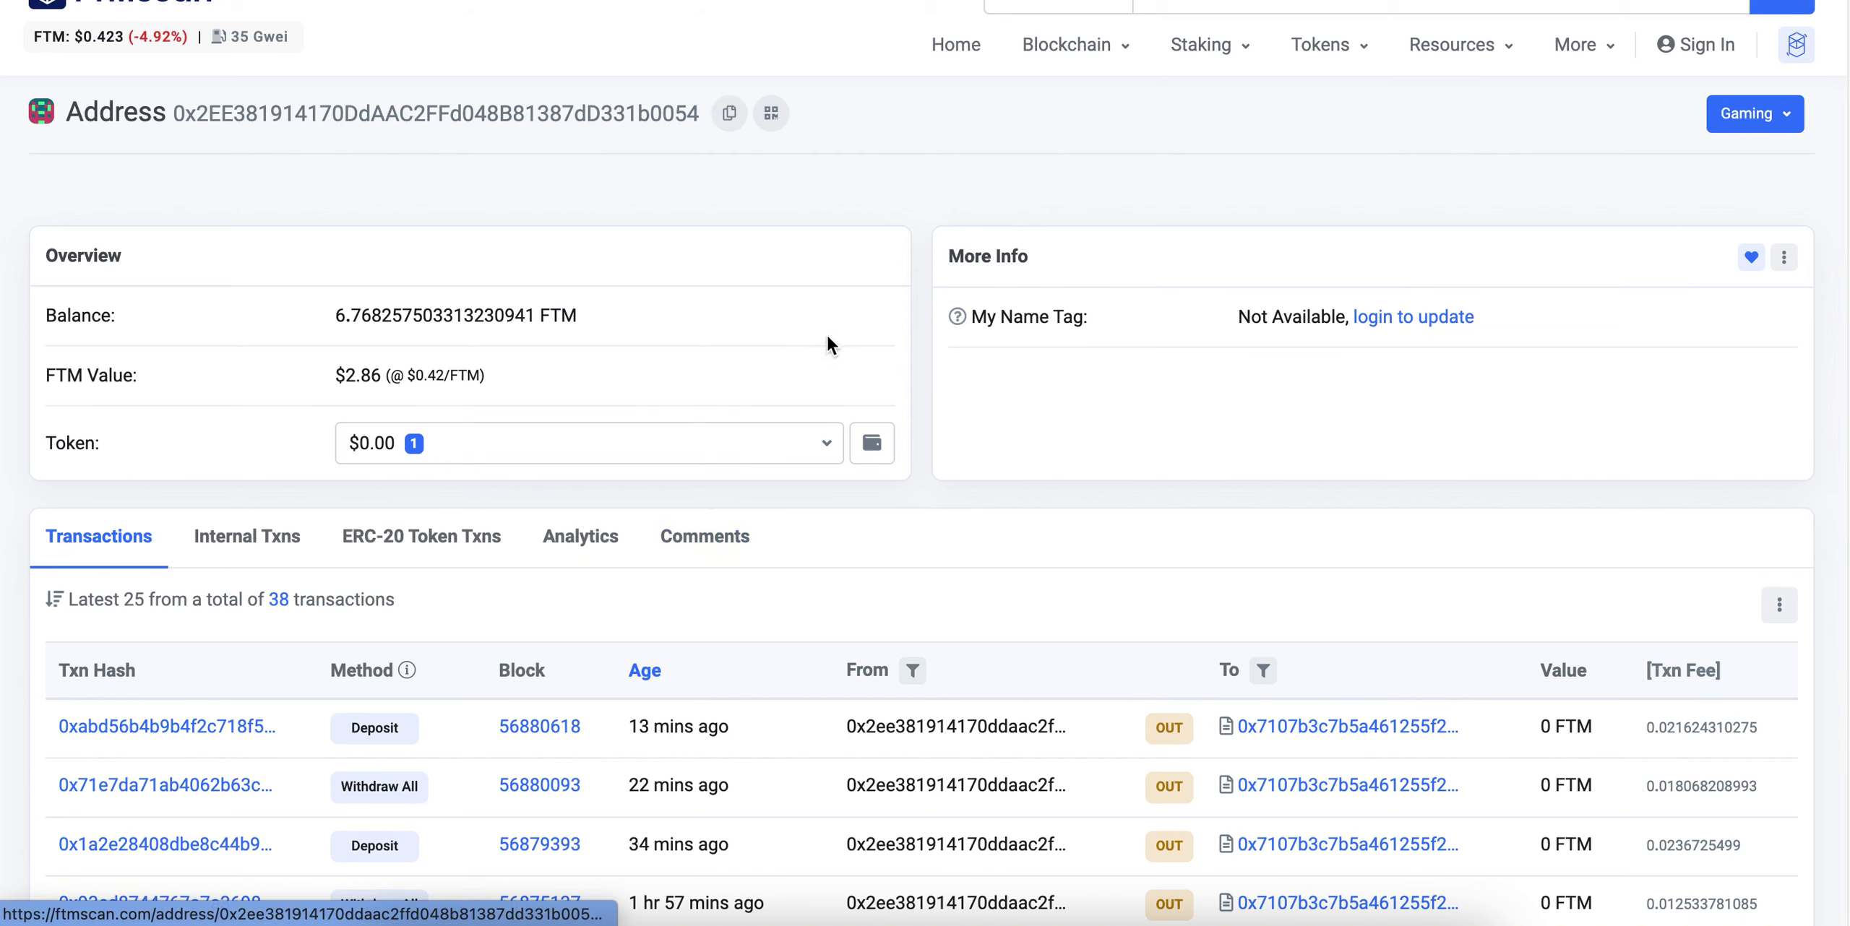
left_click(826, 454)
left_click(456, 650)
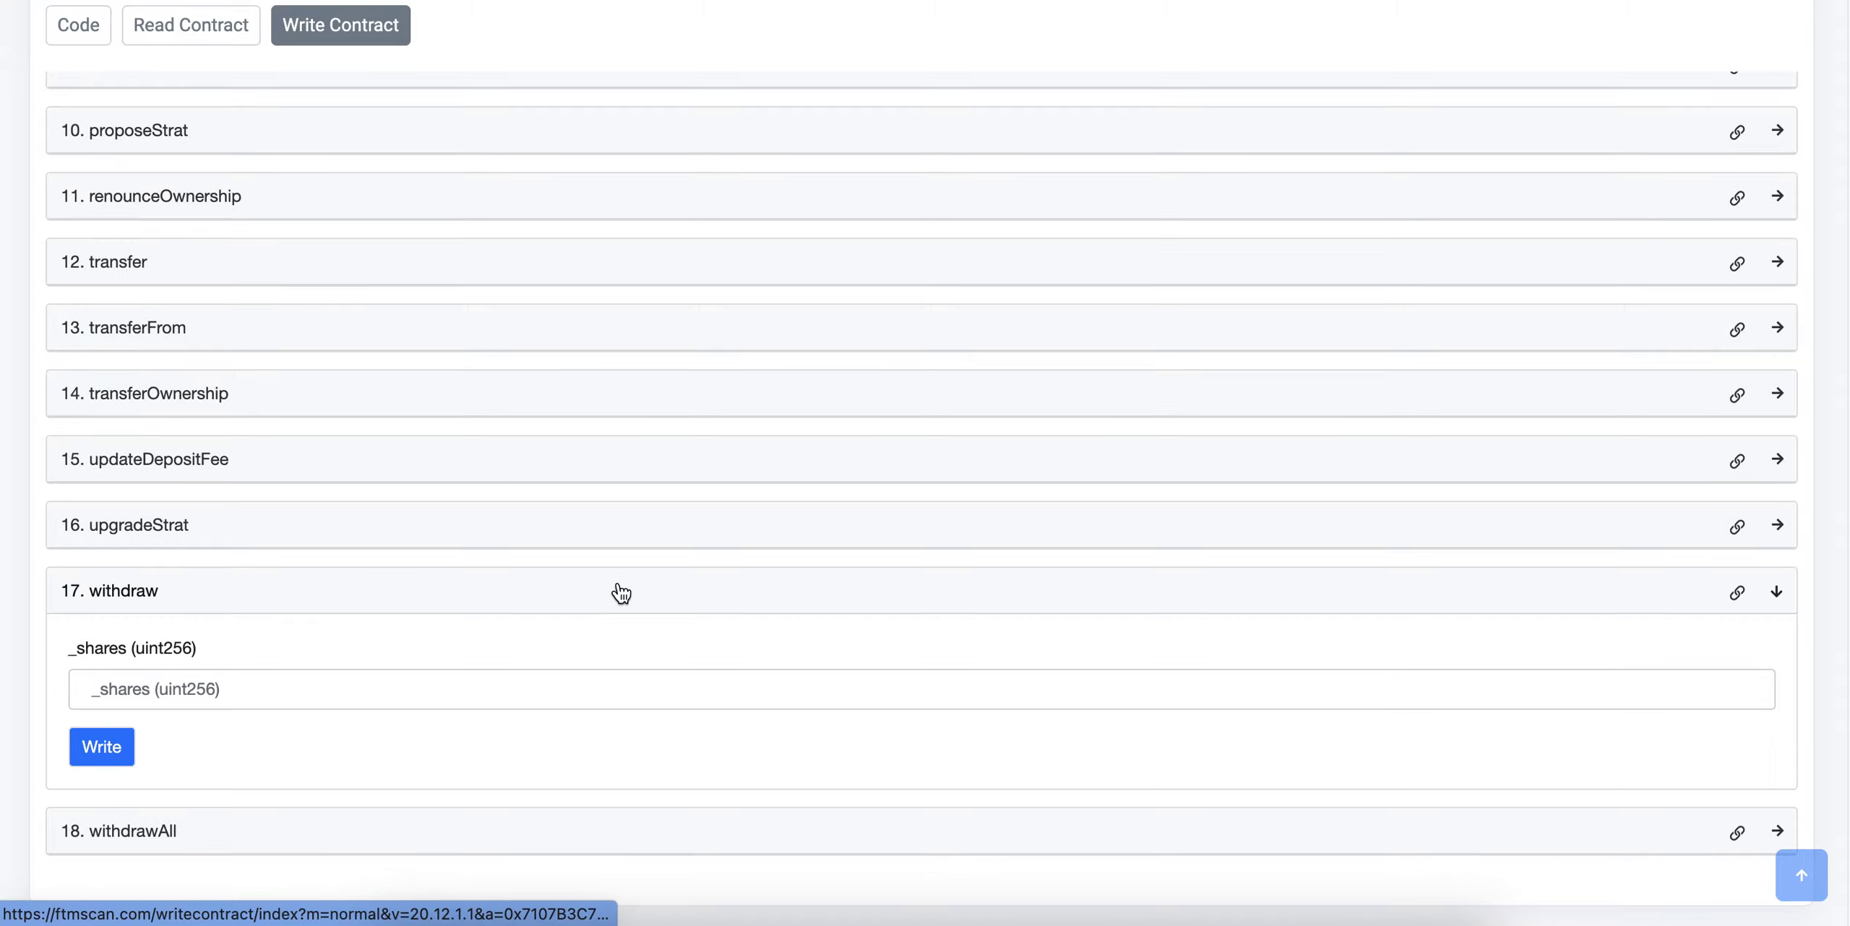
scroll(615, 591, "down", 1)
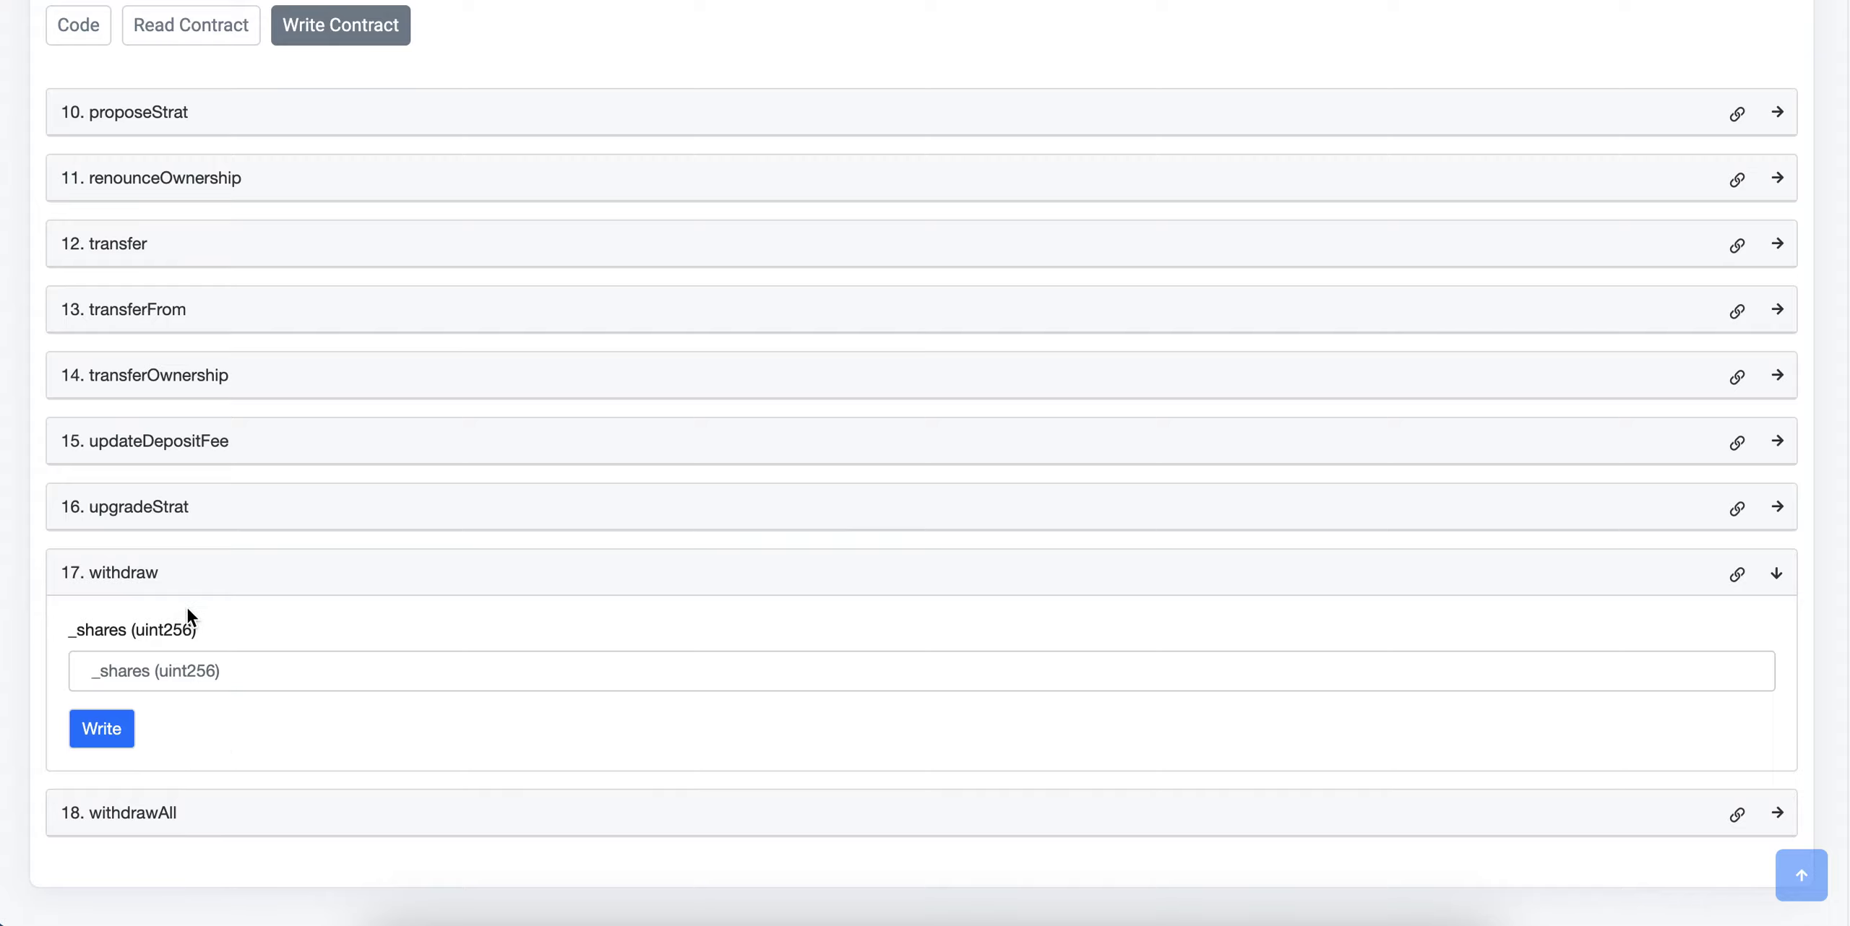
scroll(399, 525, "up", 1)
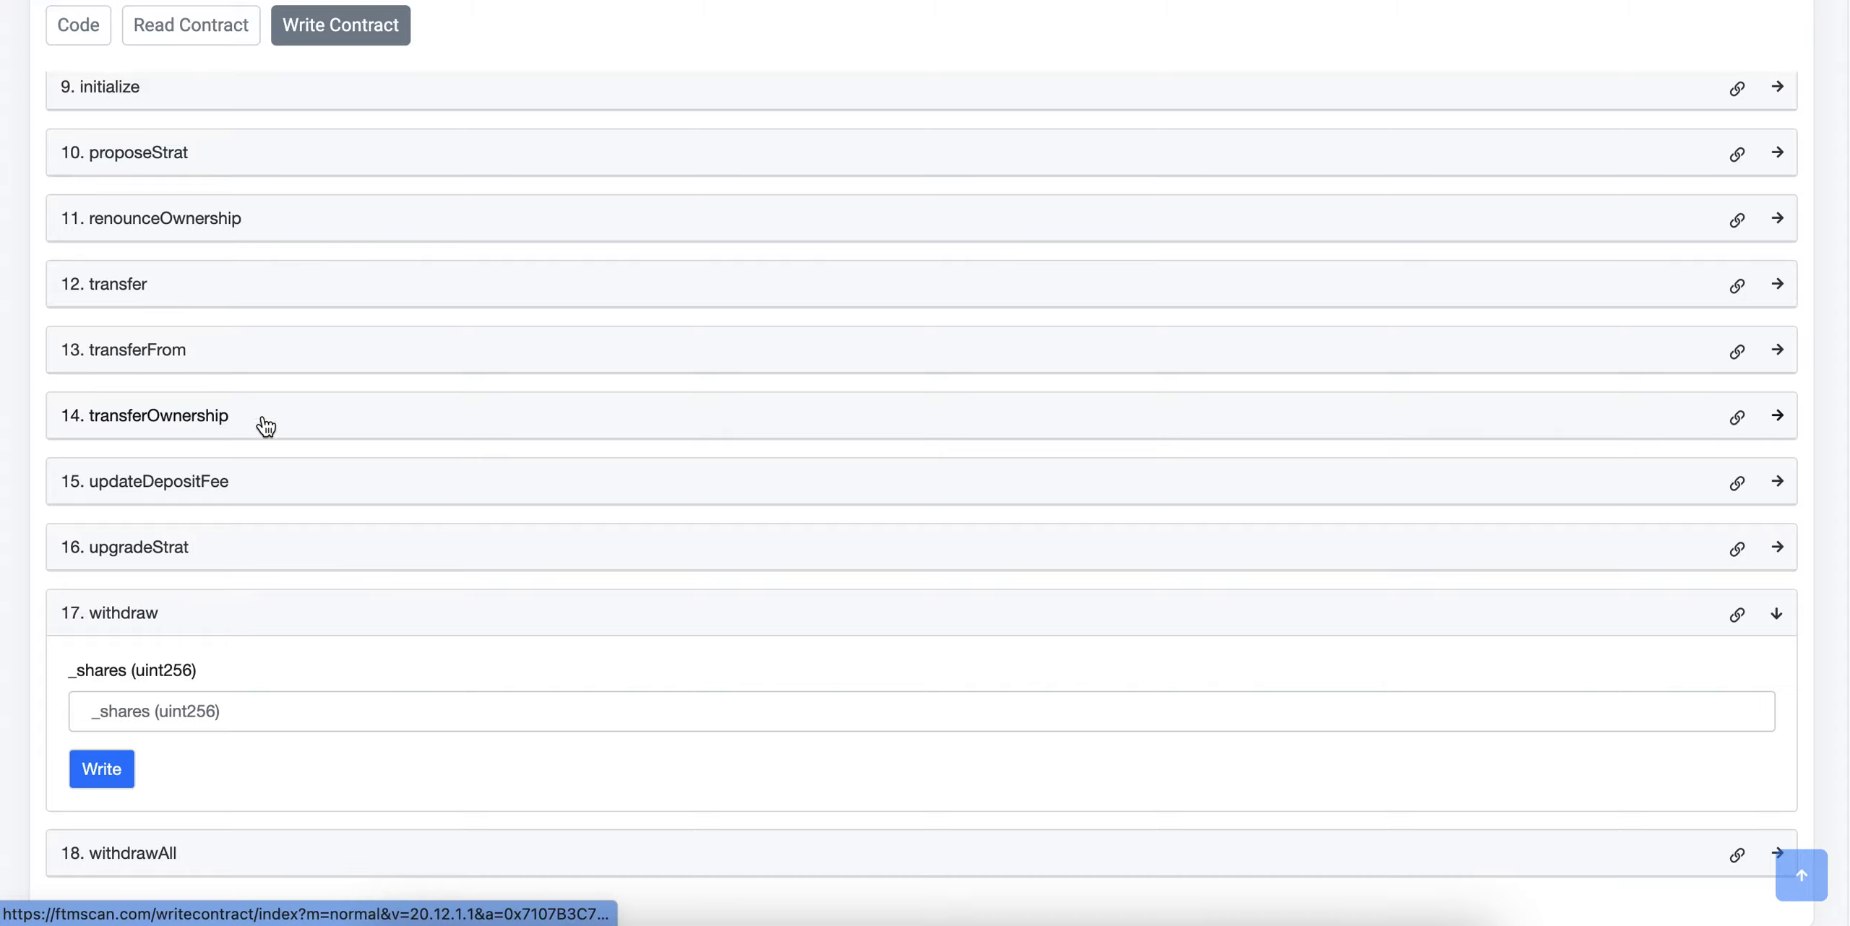
left_click(223, 34)
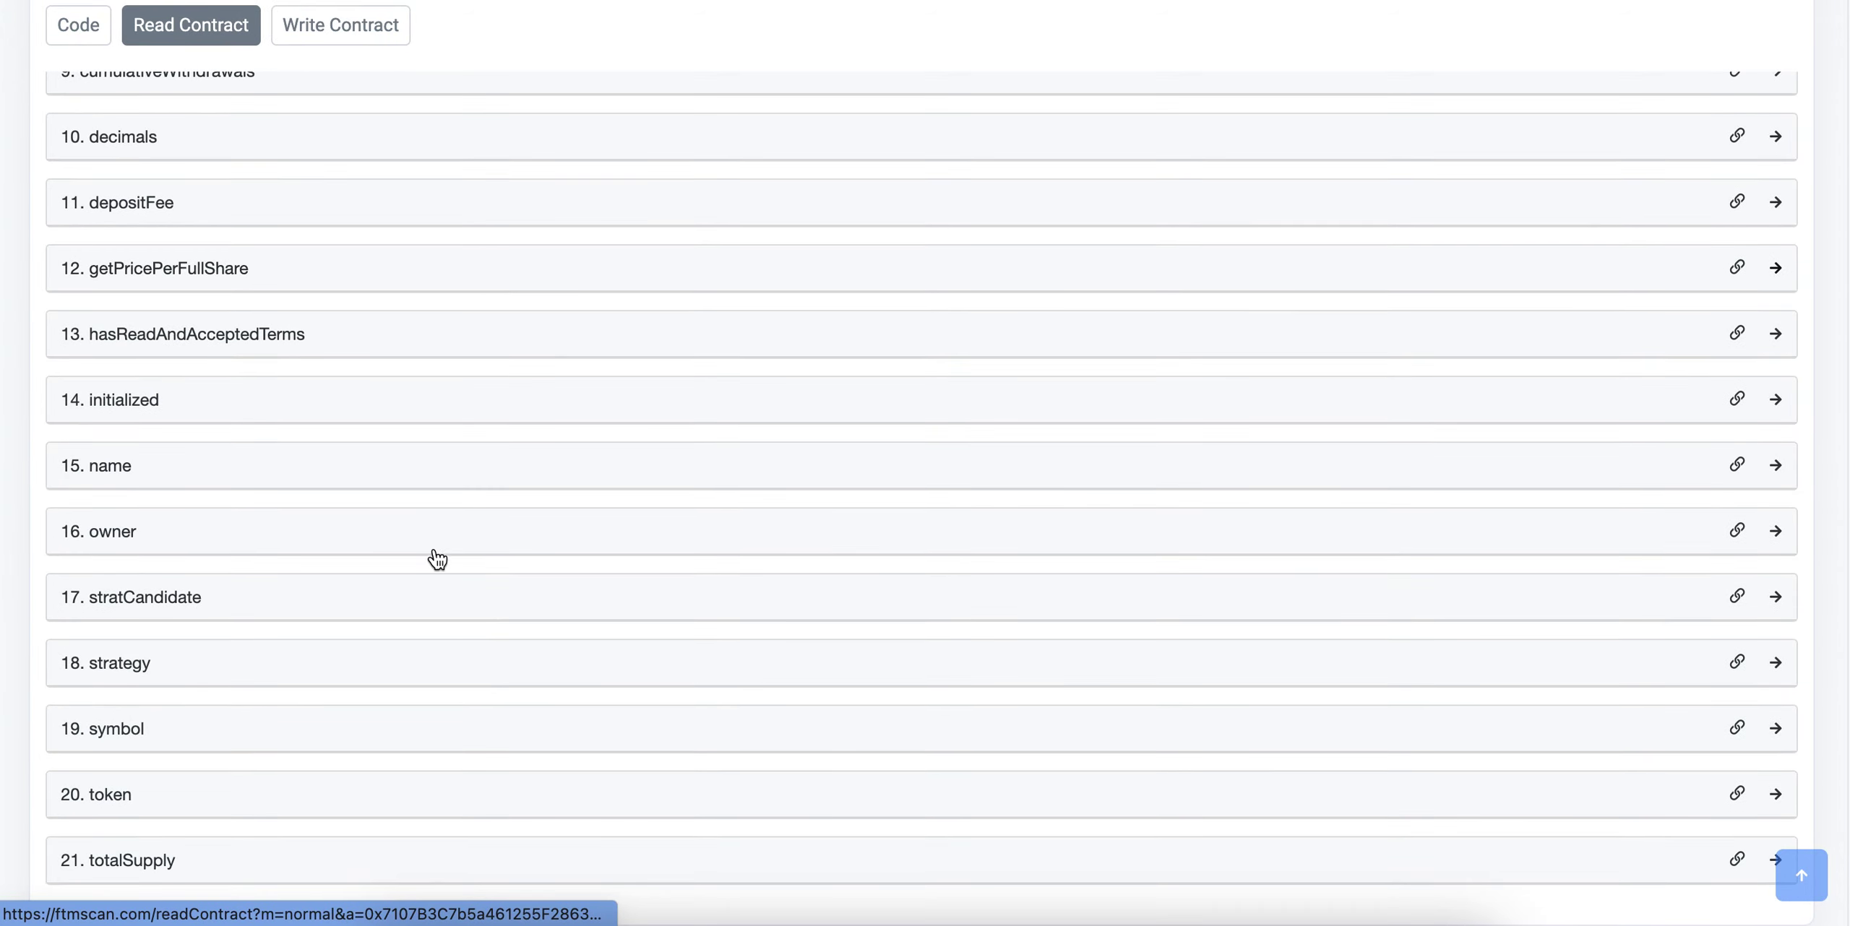
scroll(517, 370, "up", 2)
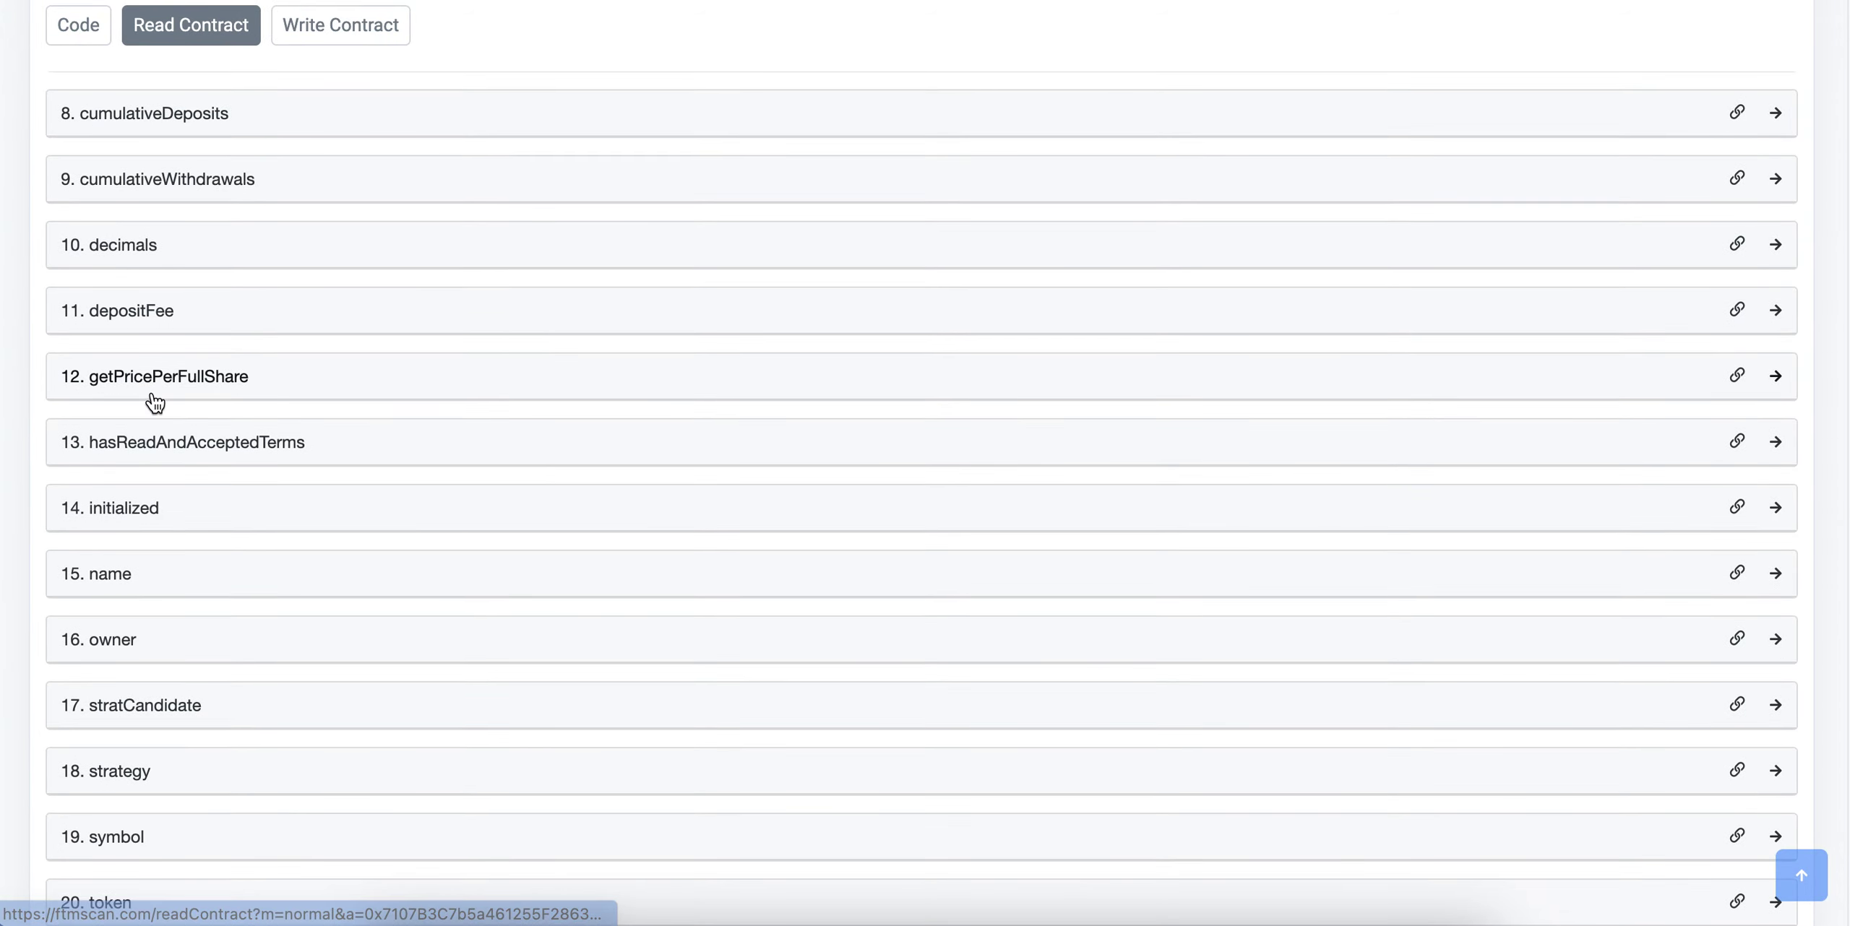
left_click(295, 390)
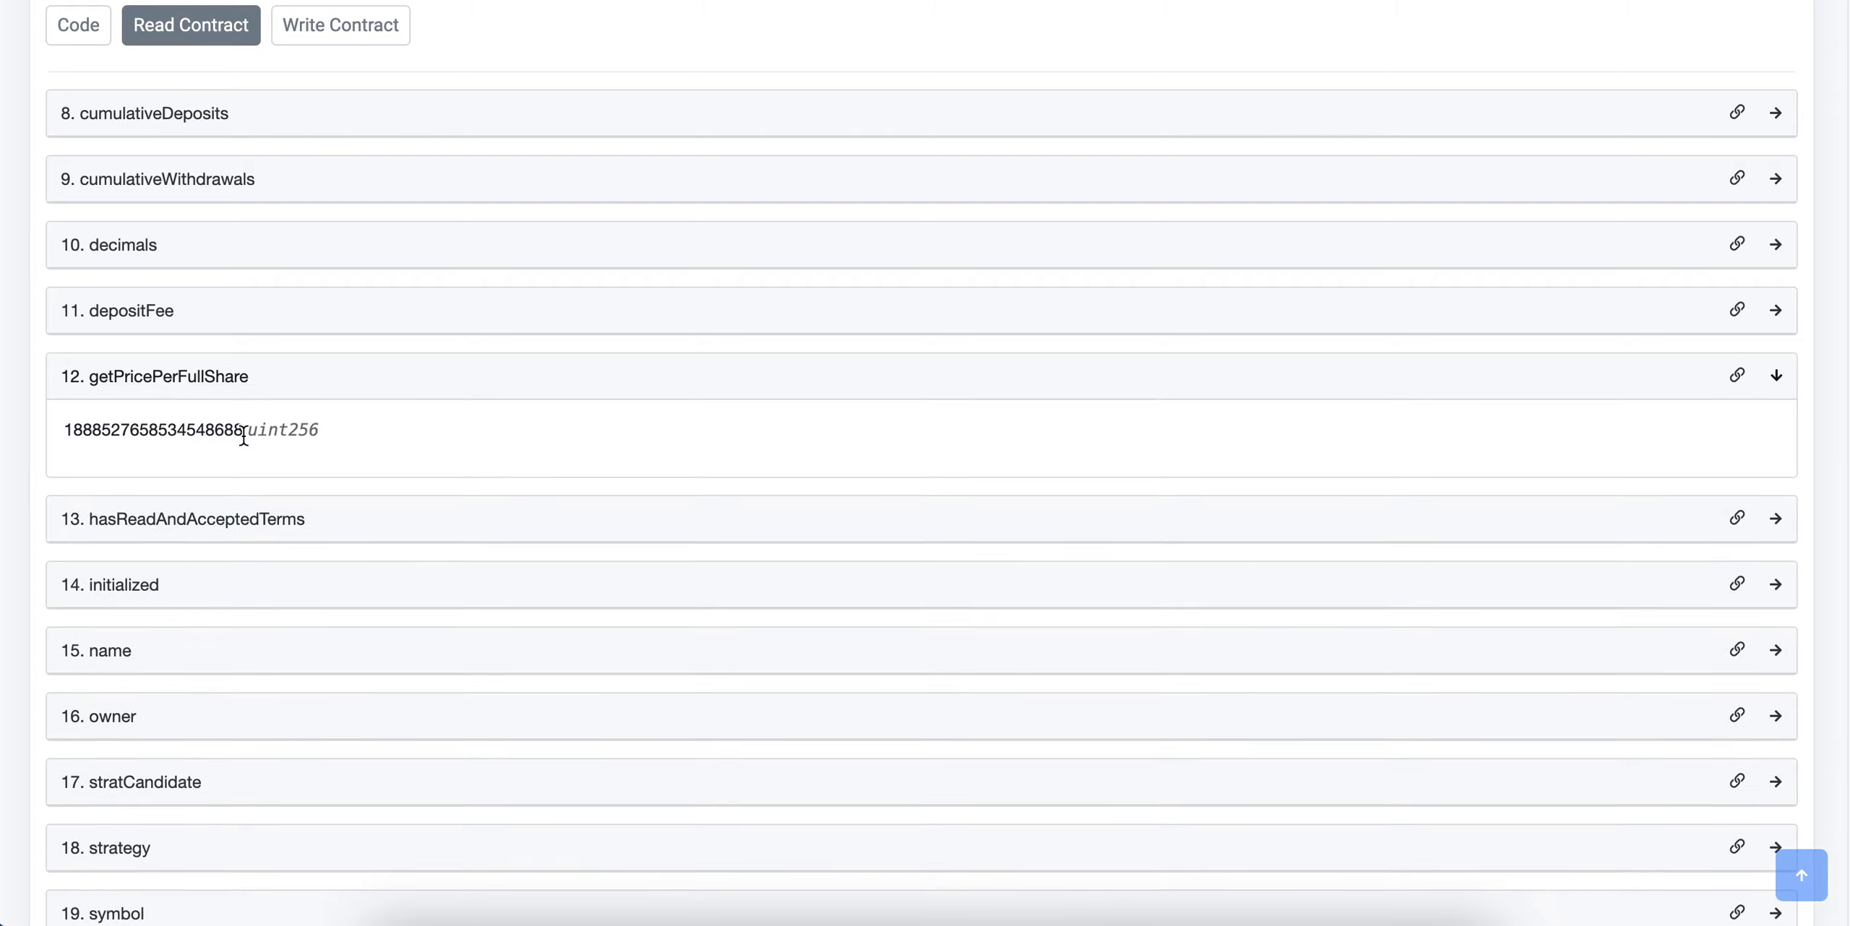
left_click_drag(244, 437, 50, 440)
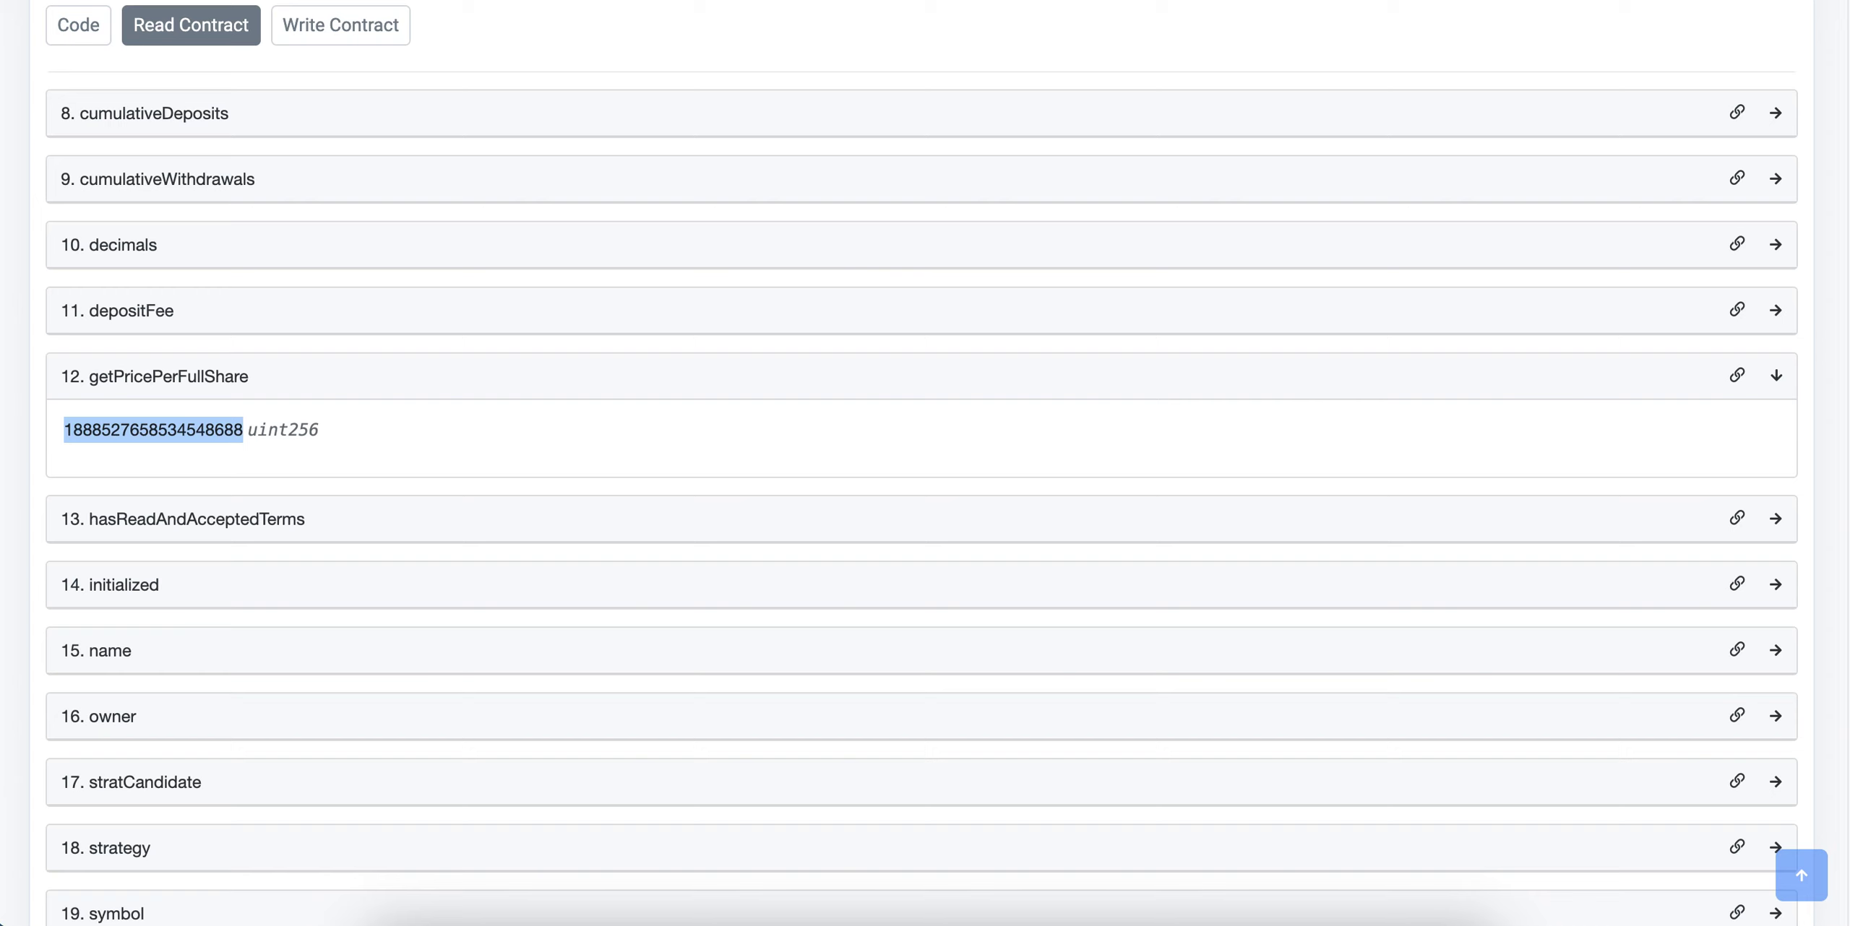
key("super+c")
- Convert that Wei value in the unit converter to about 1.8885 Ether per share, then go back
key("ctrl+Tab")
key("super+v")
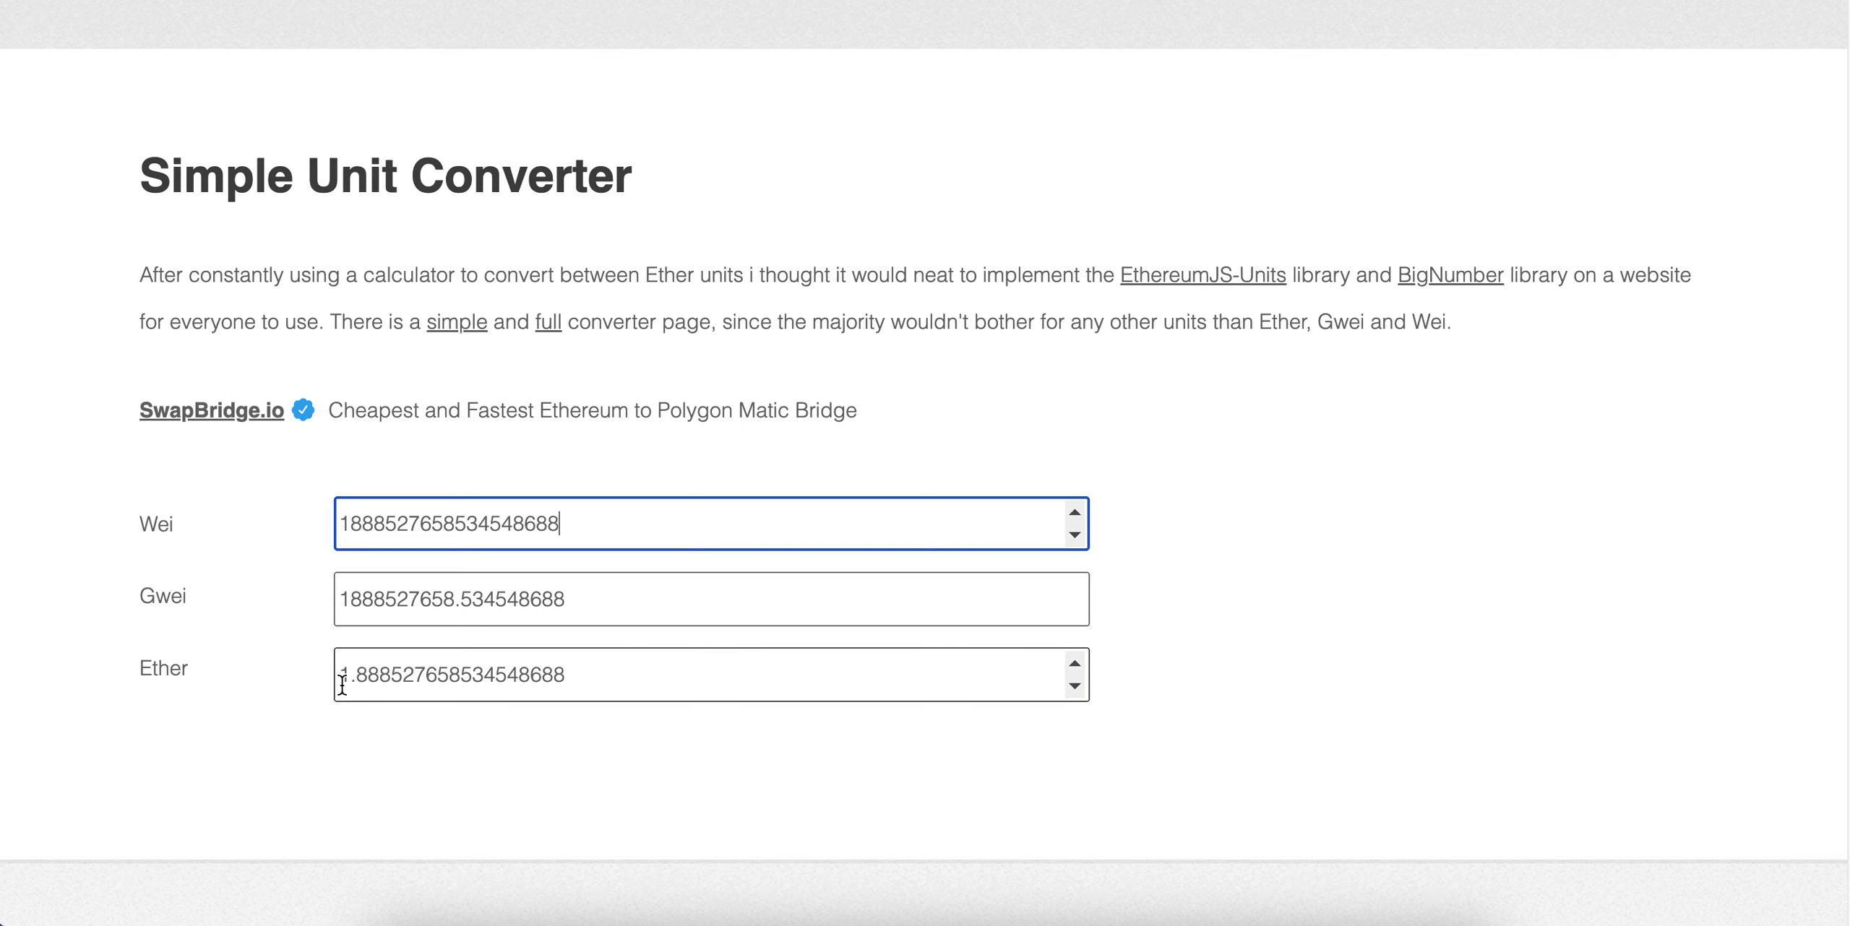
left_click_drag(348, 678, 377, 678)
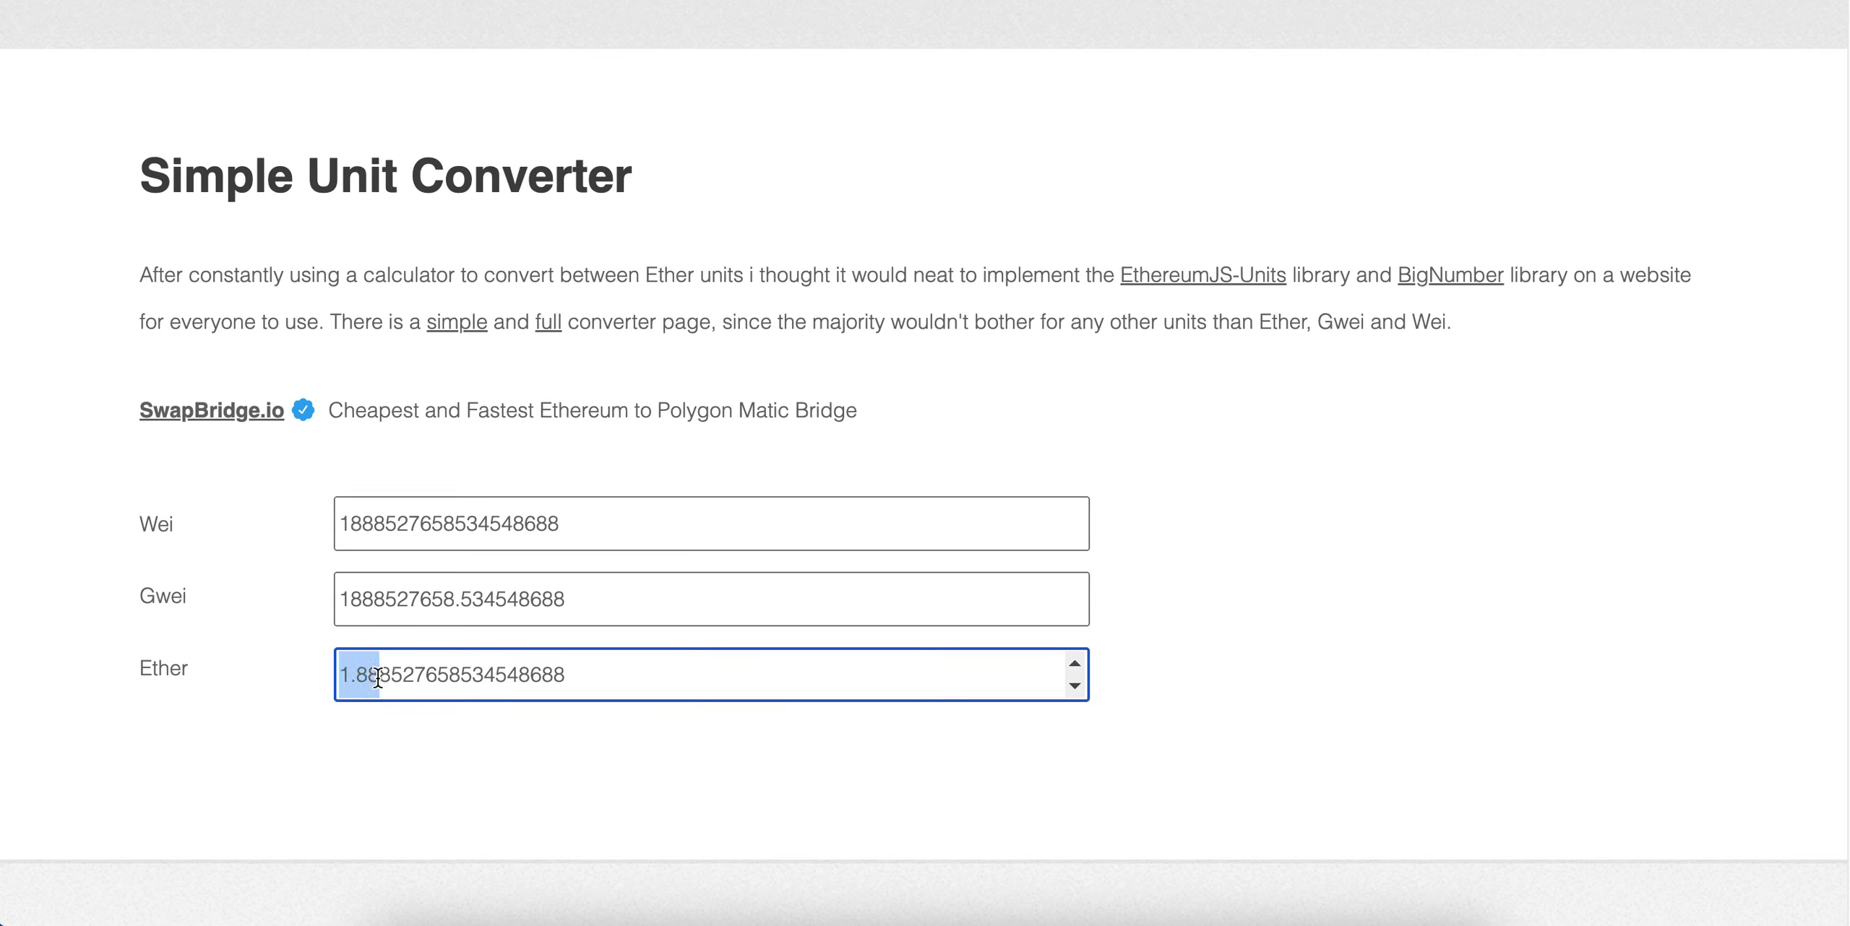
left_click(382, 682)
key("ctrl+shift+Tab")
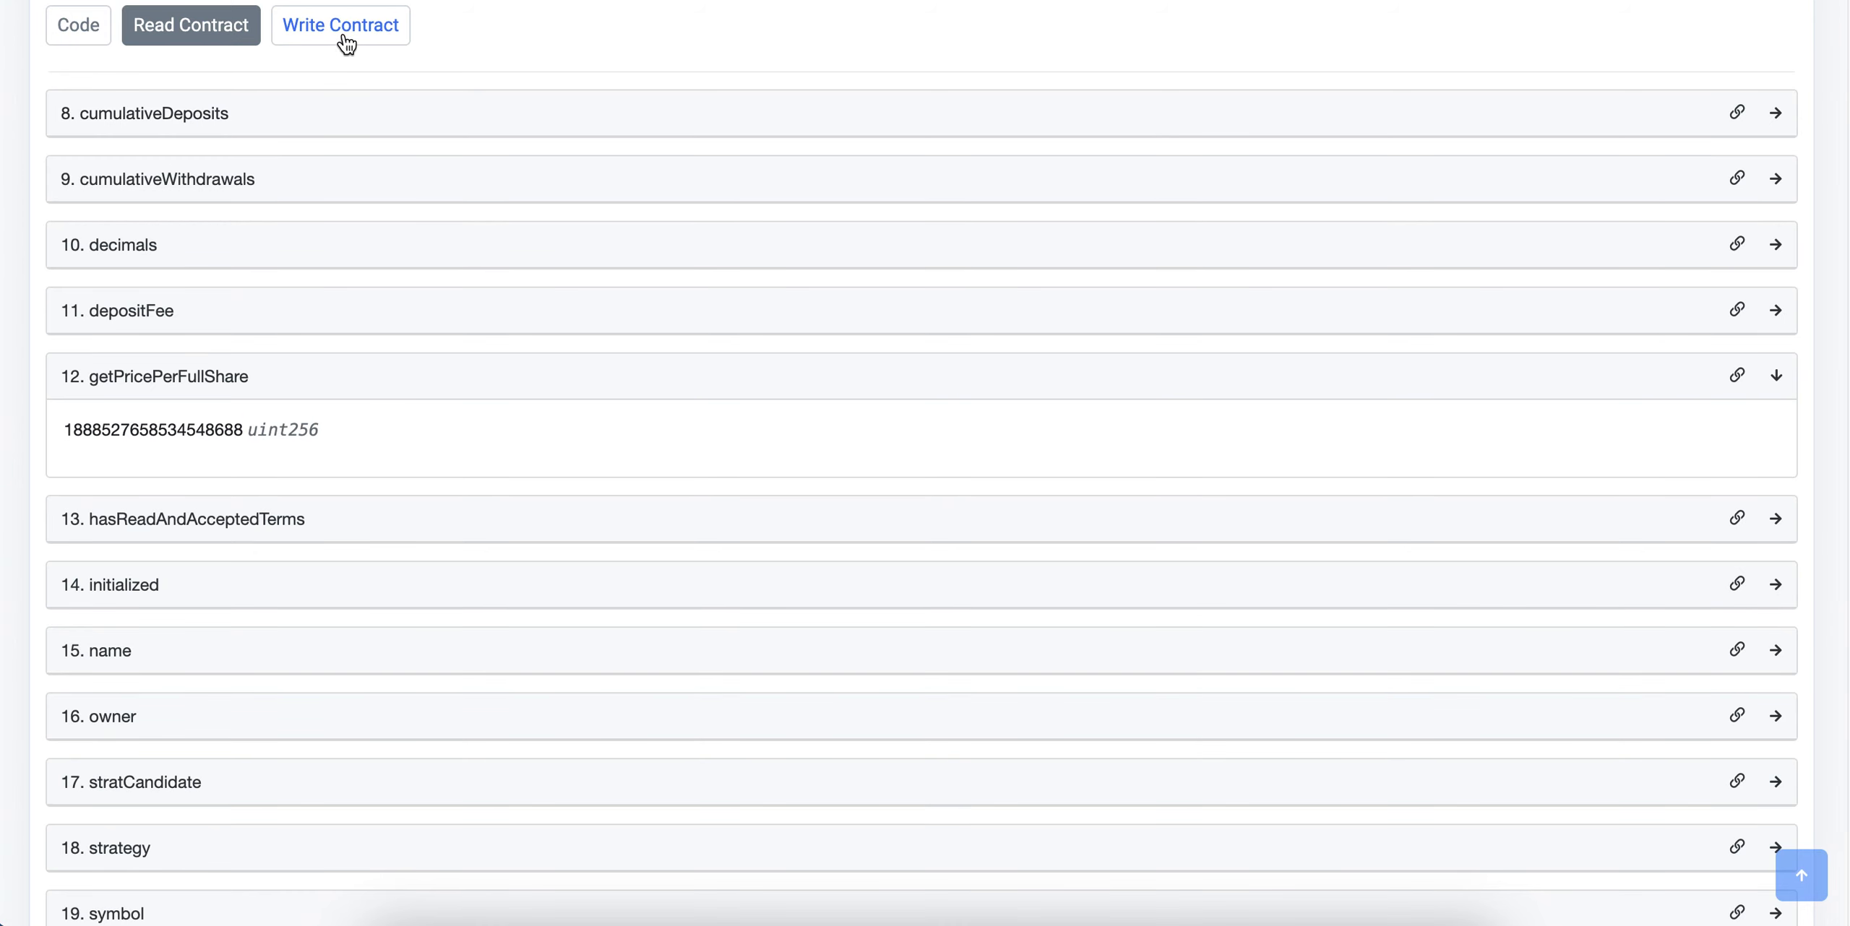
- In Write Contract, collapse 17. withdraw and expand 18. withdrawAll instead
left_click(346, 37)
key("ctrl+shift+Tab")
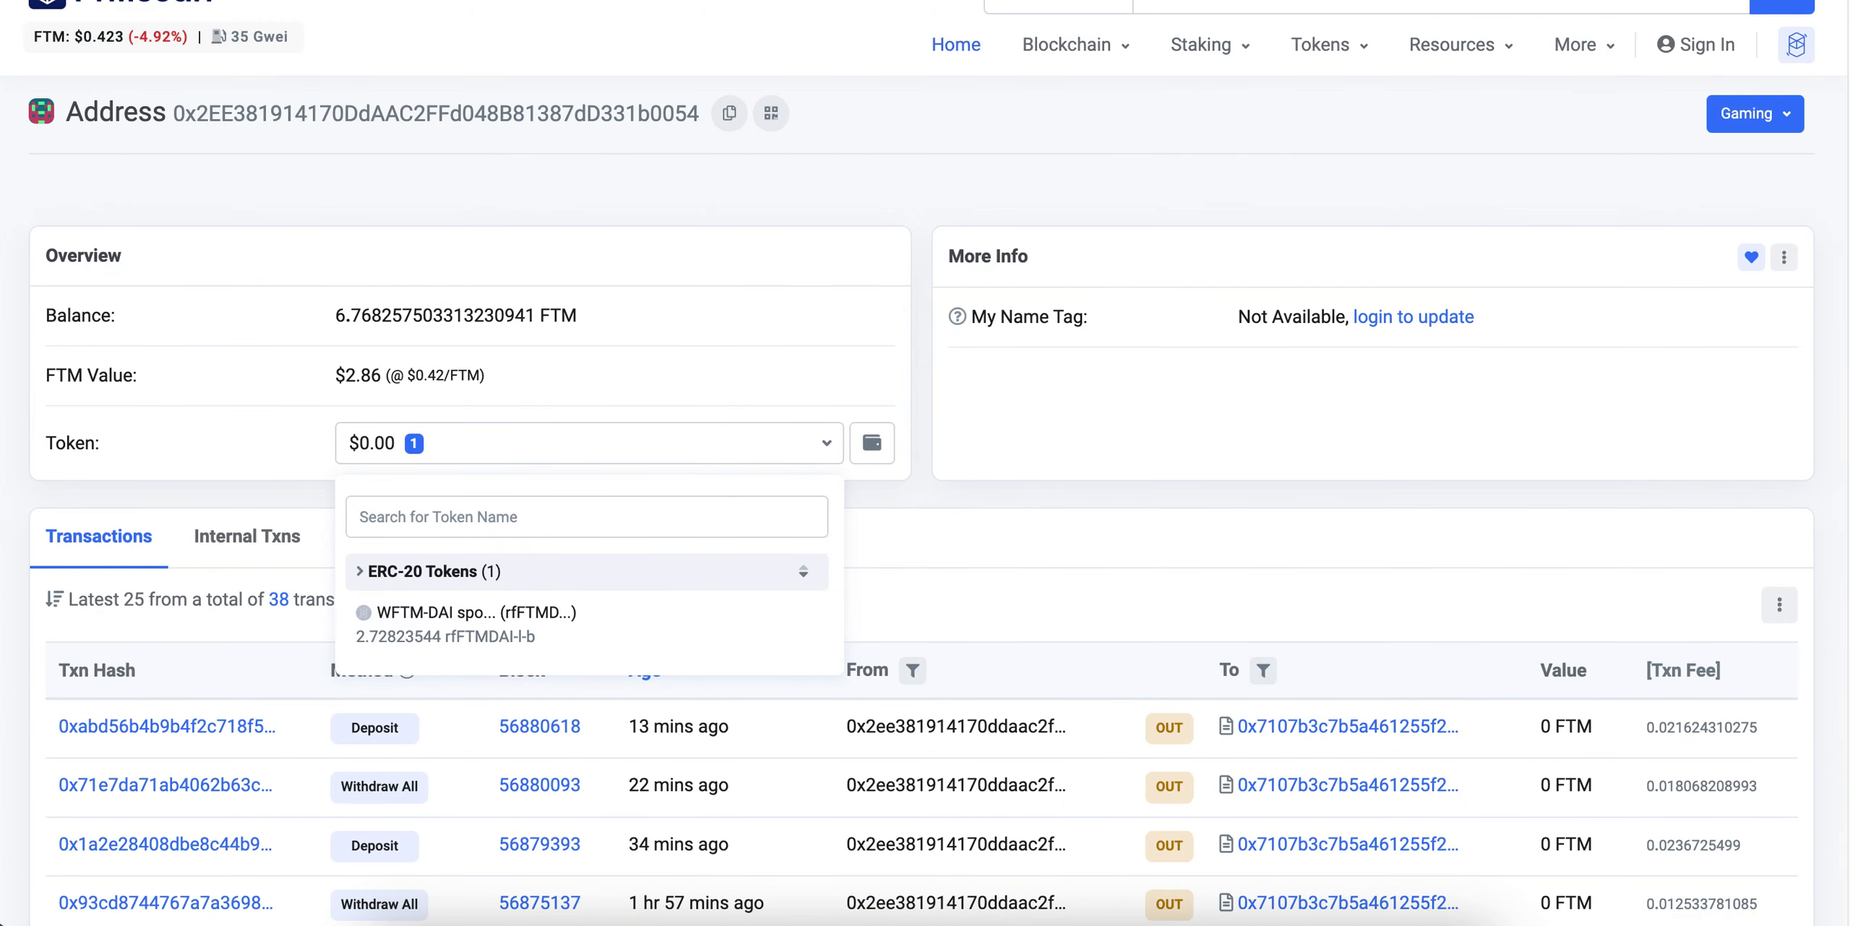
key("ctrl+Tab")
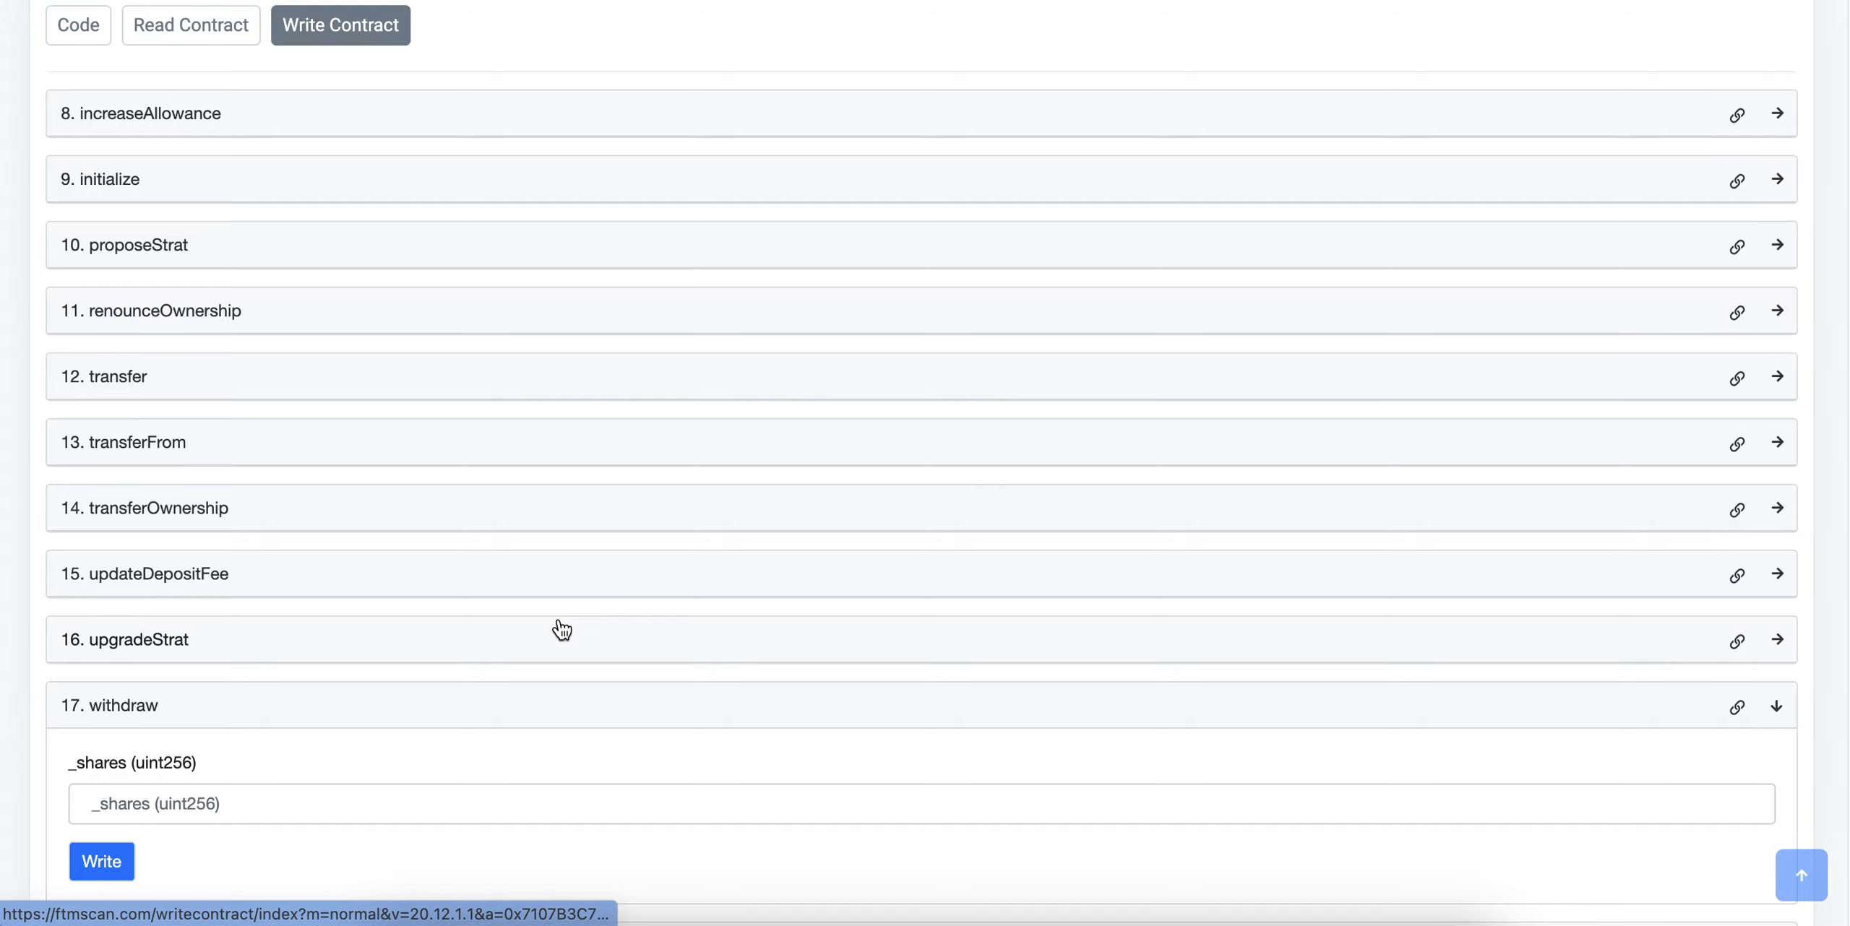
scroll(557, 628, "down", 2)
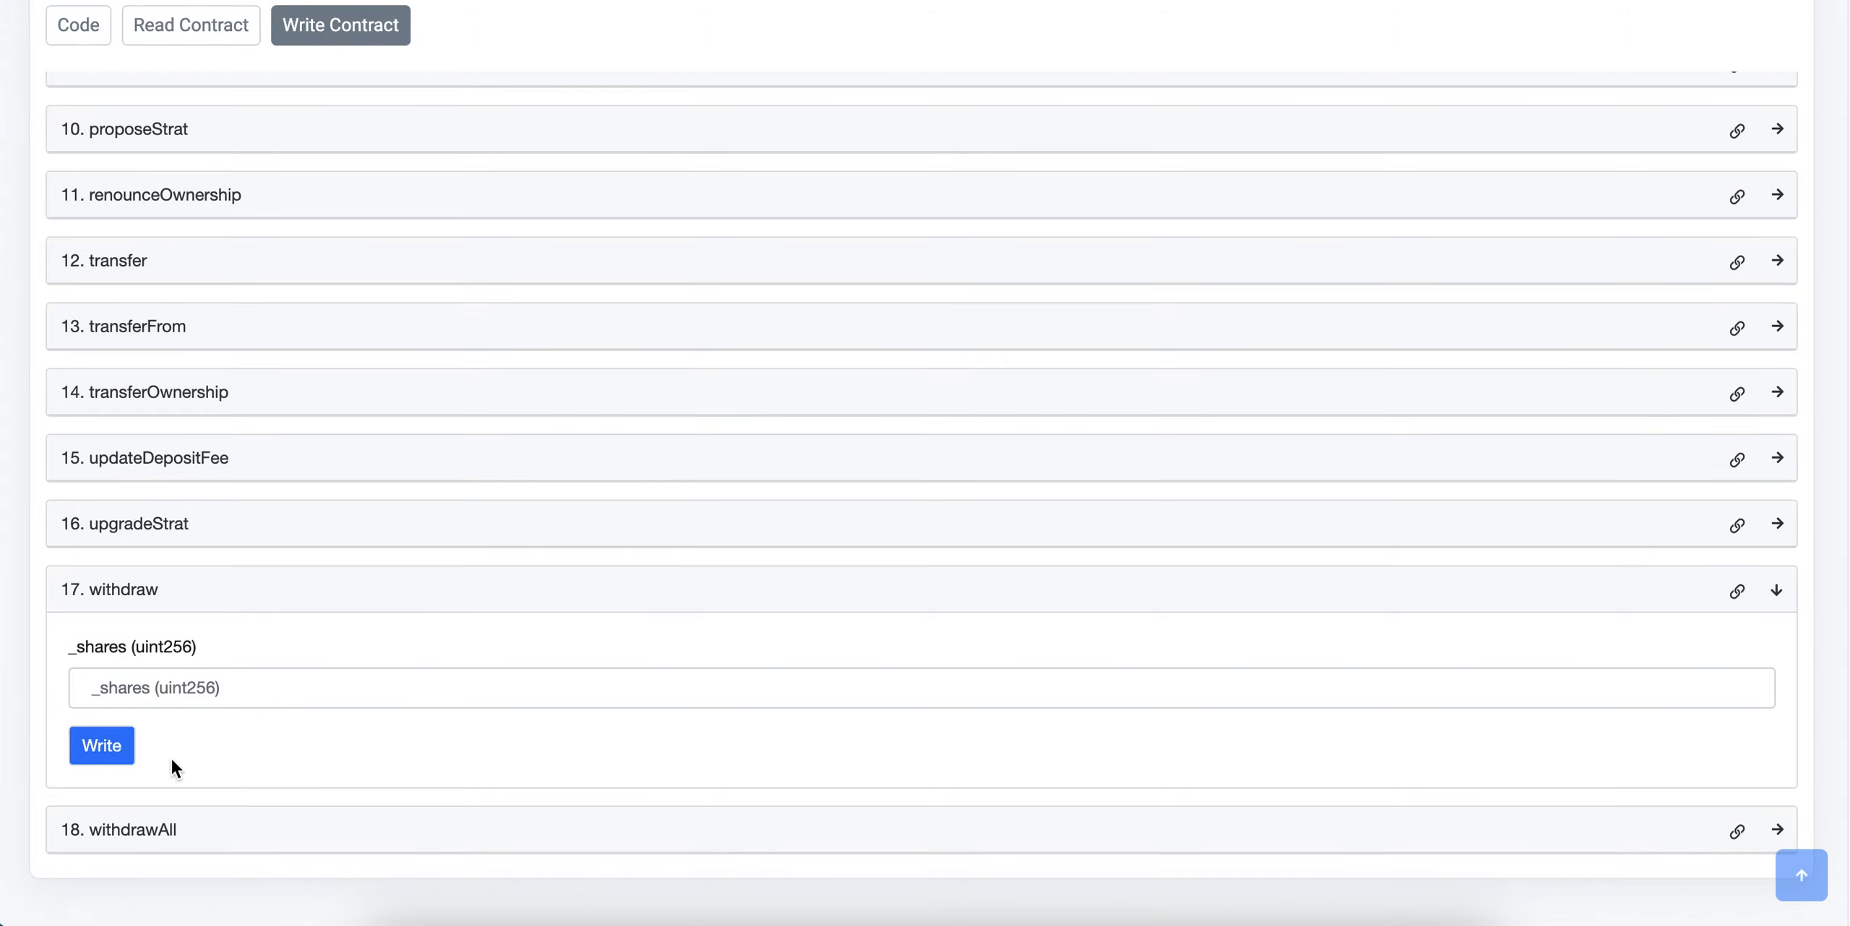
left_click(107, 702)
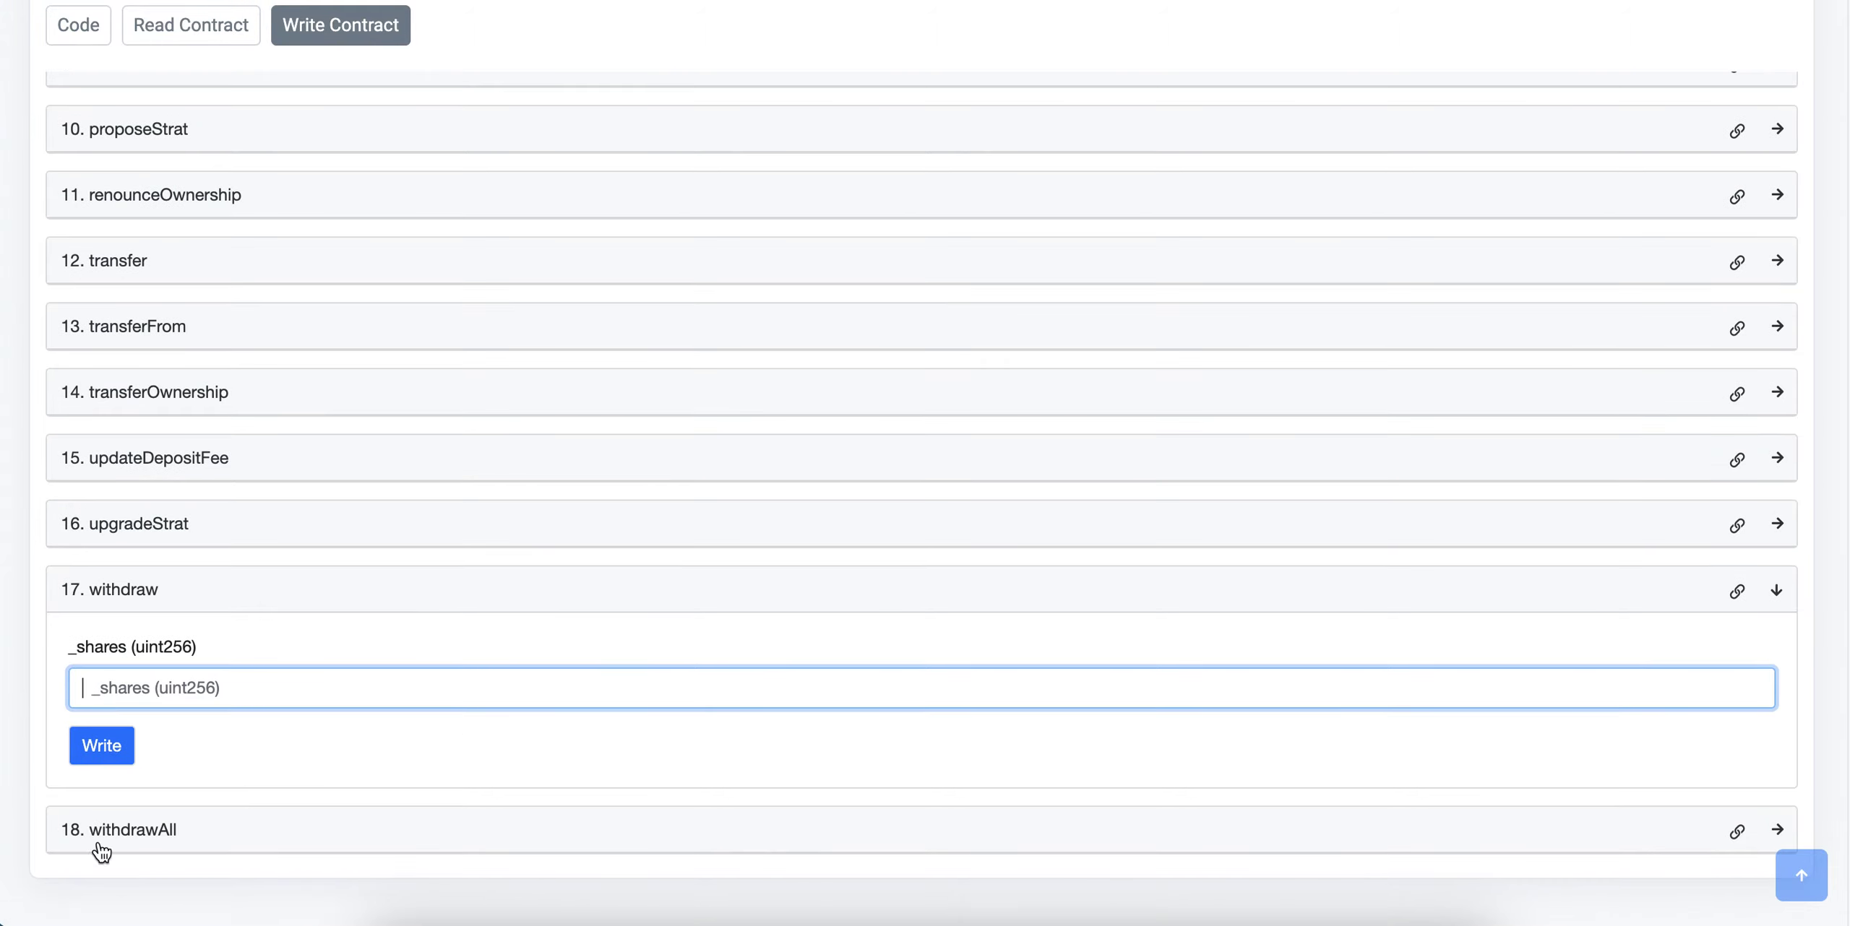
left_click(272, 607)
left_click(261, 655)
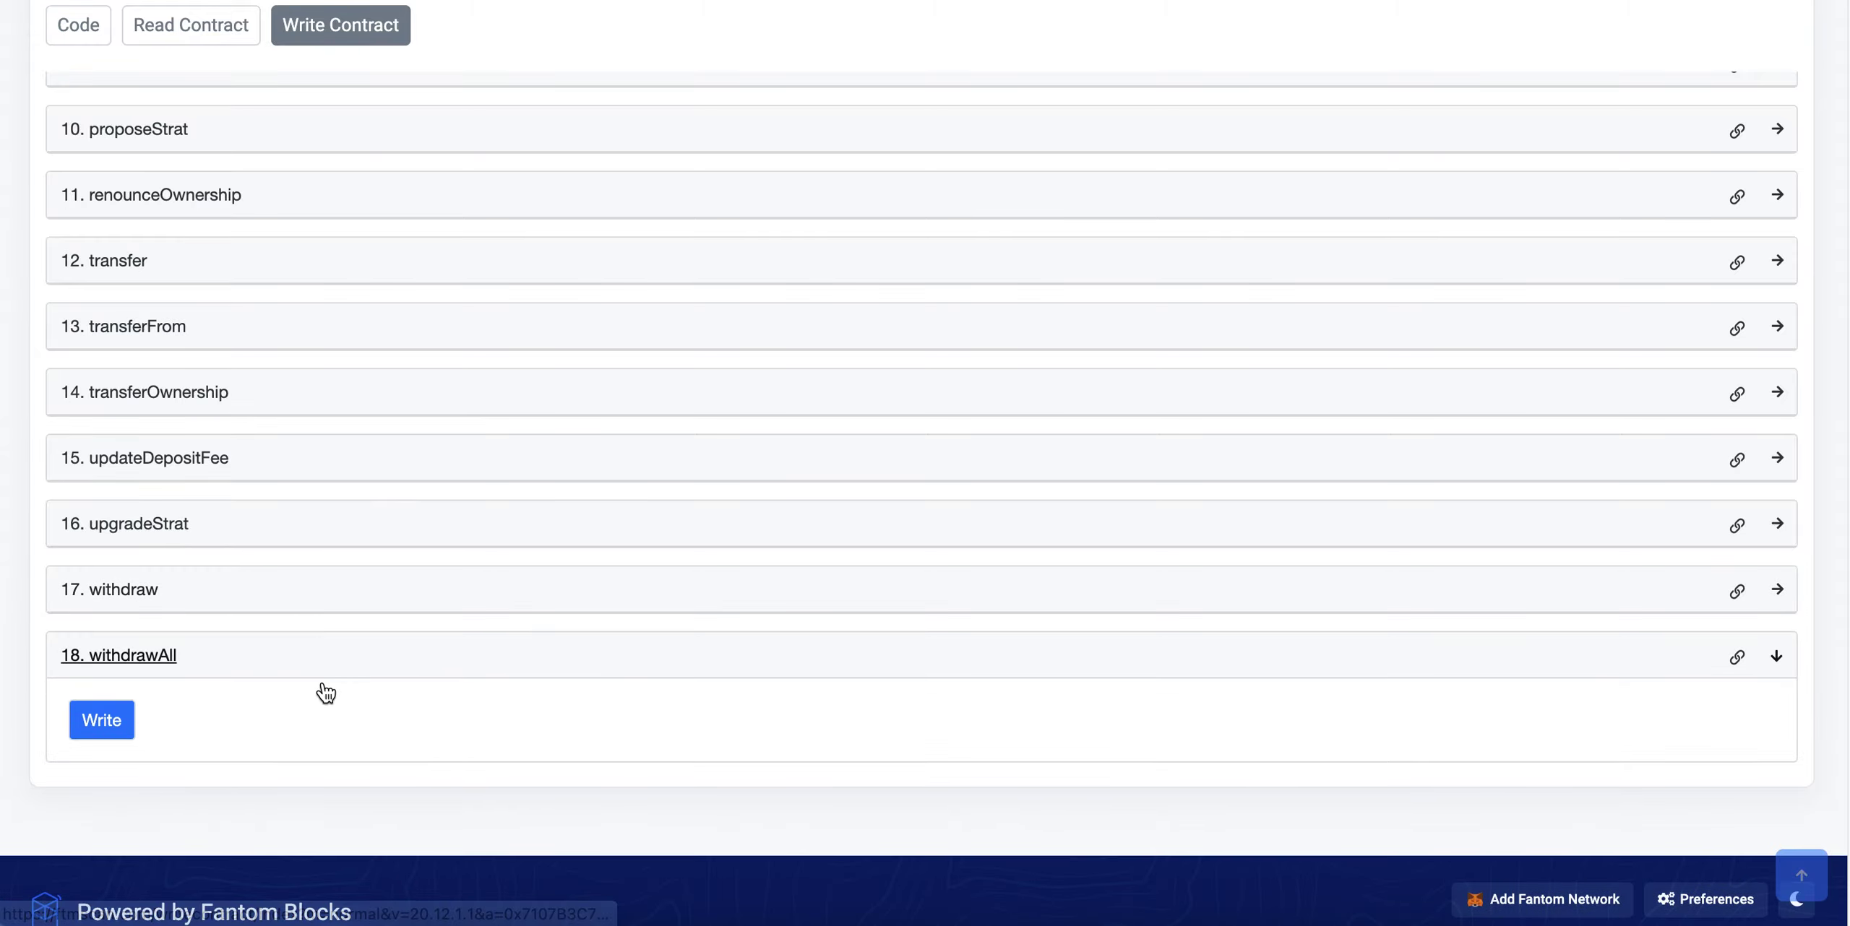
scroll(310, 697, "down", 1)
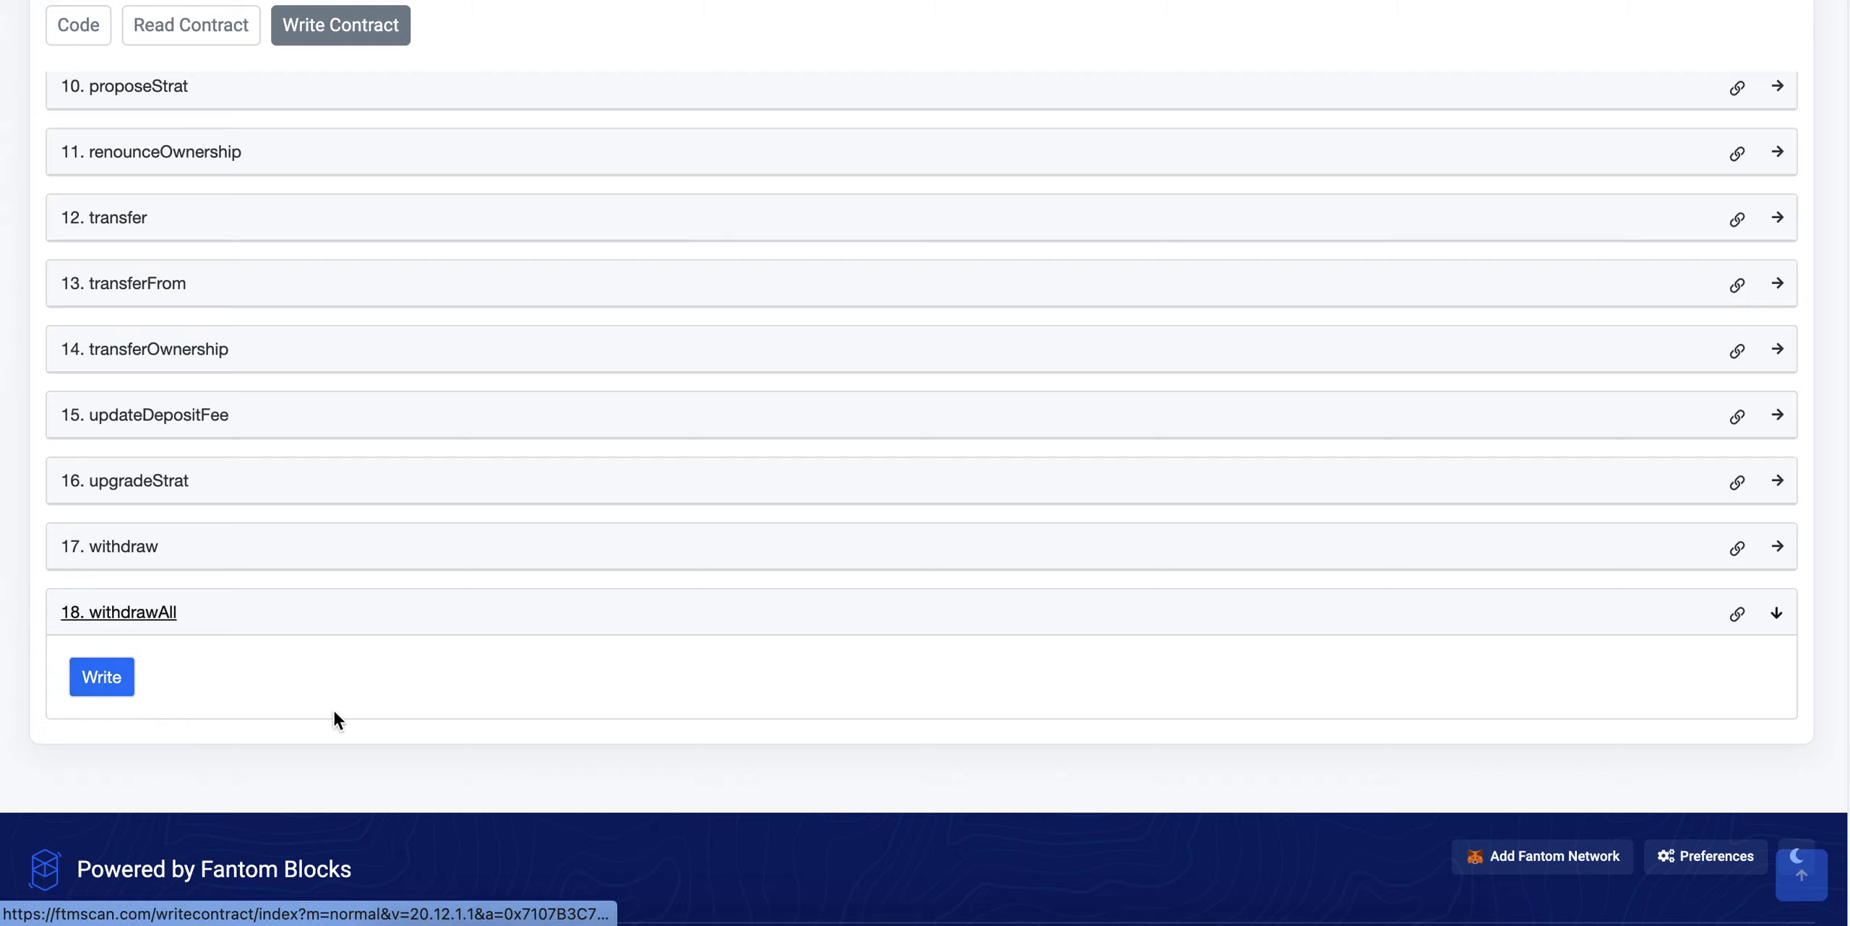
- Send withdrawAll and confirm the Withdraw All transaction in MetaMask
left_click(101, 677)
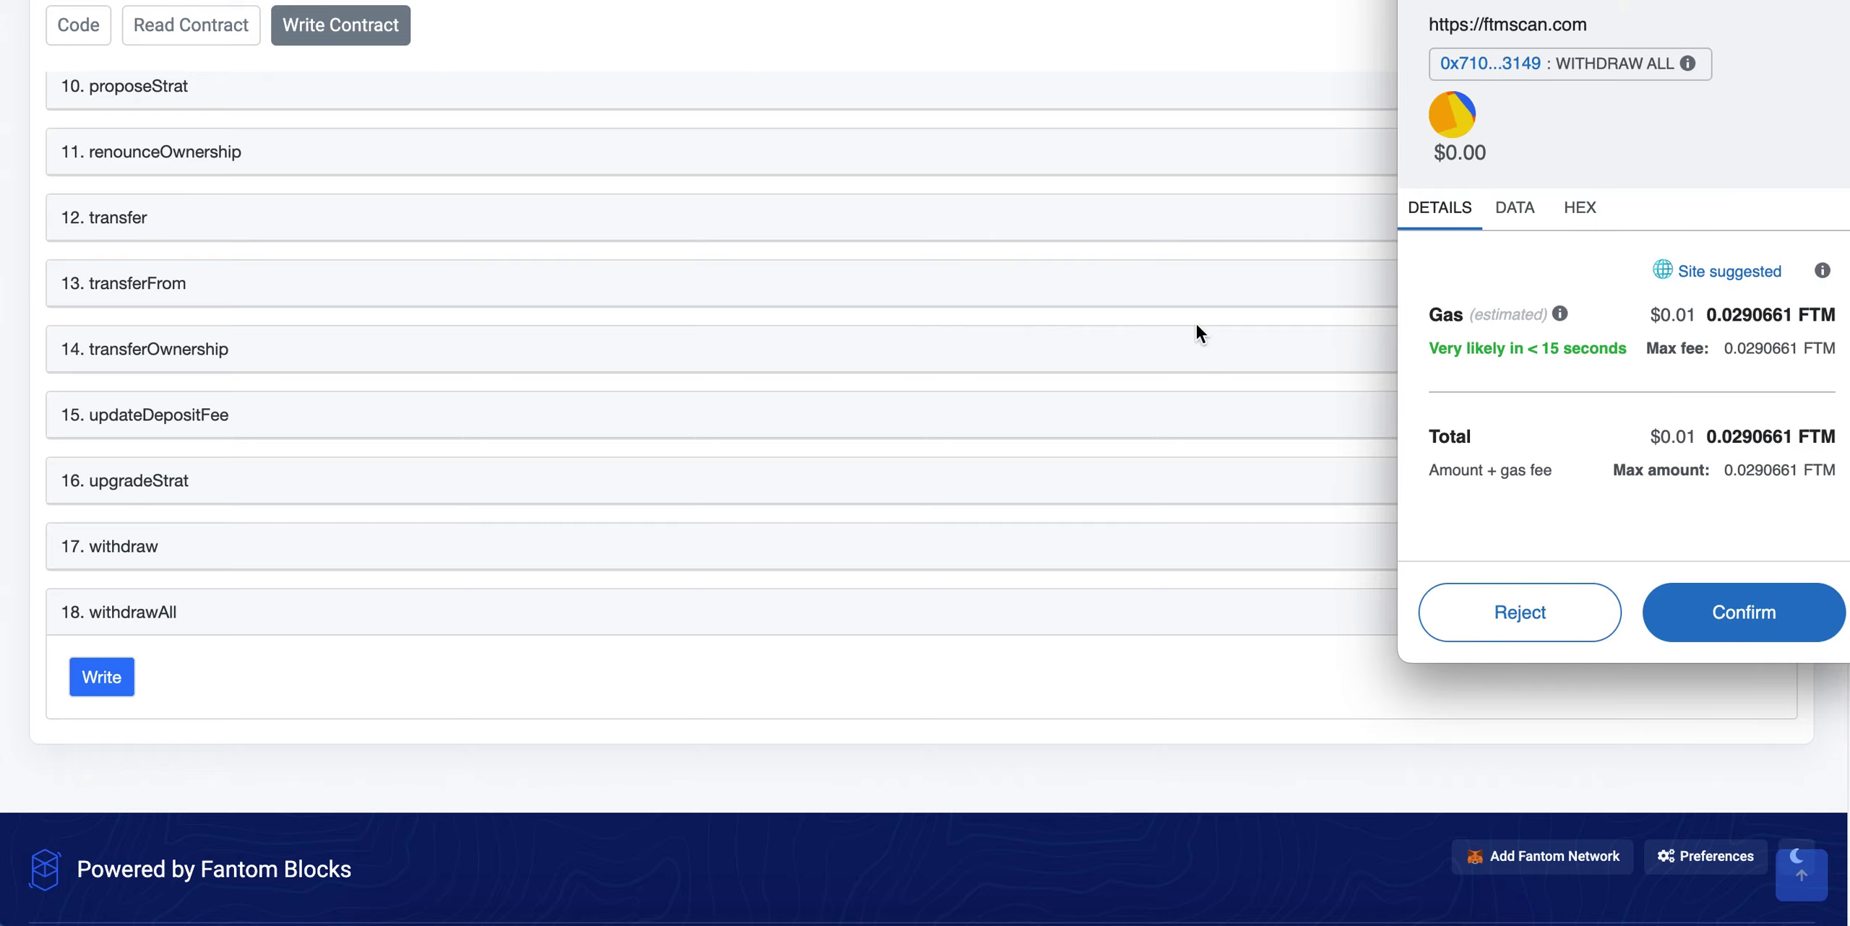
left_click(1767, 620)
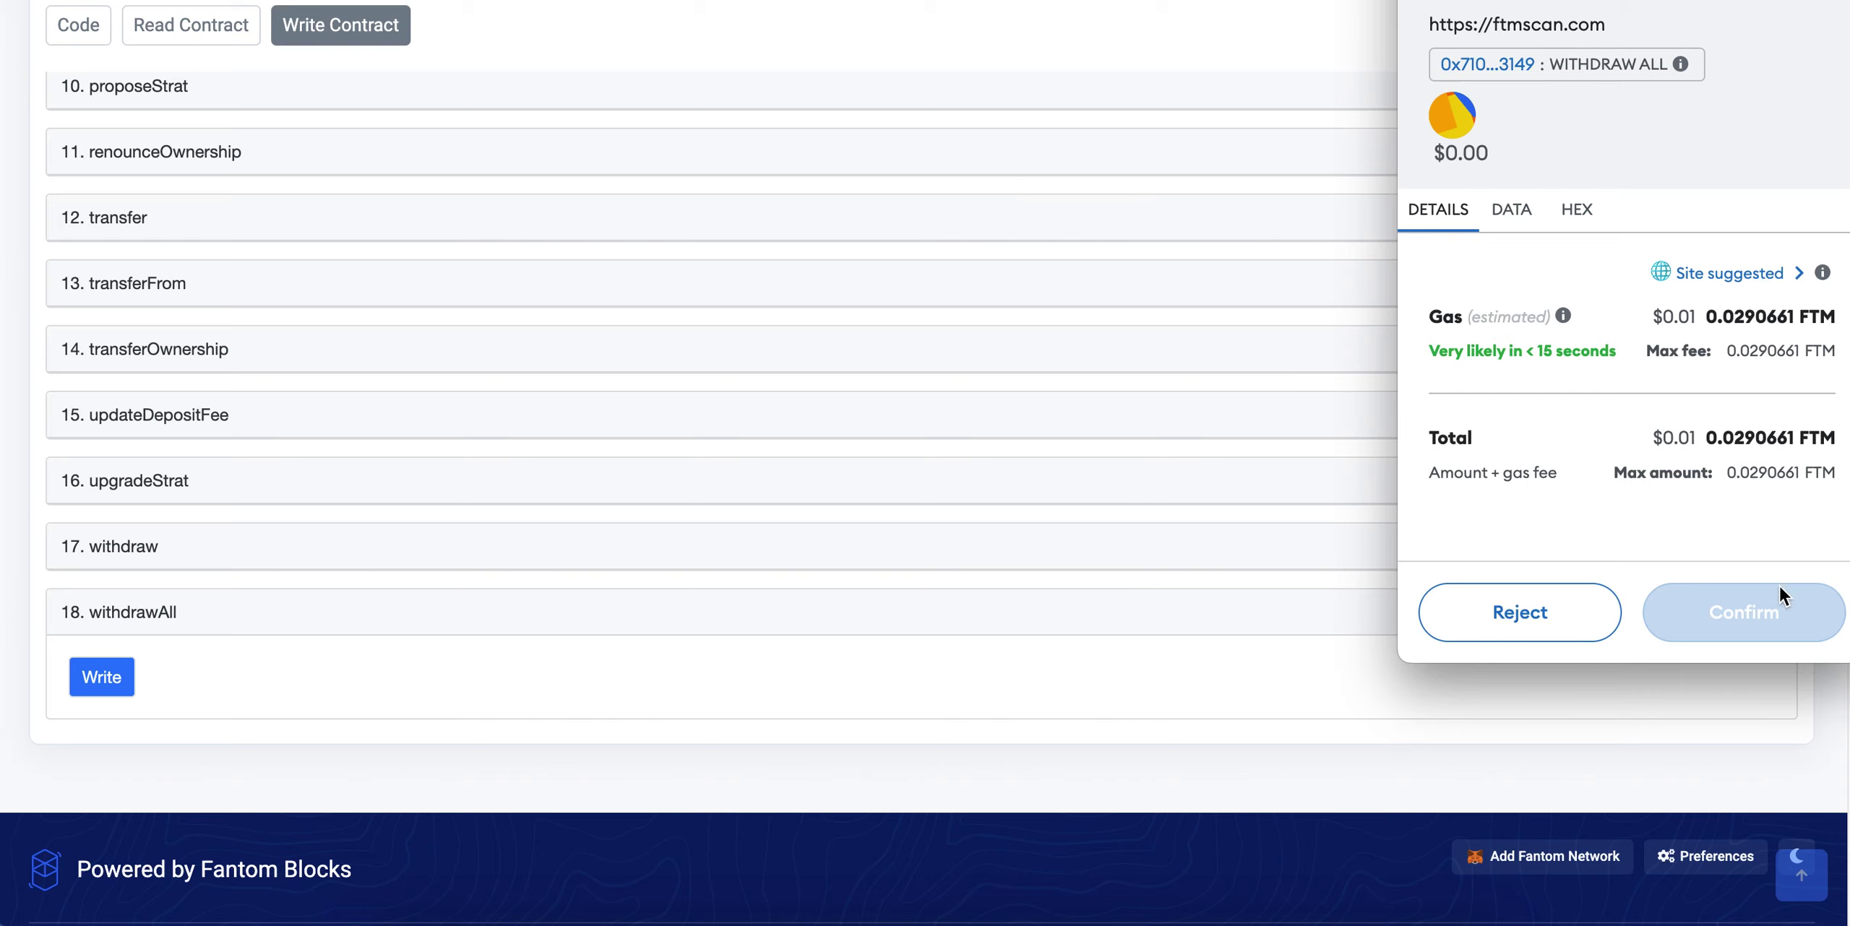
left_click(1730, 609)
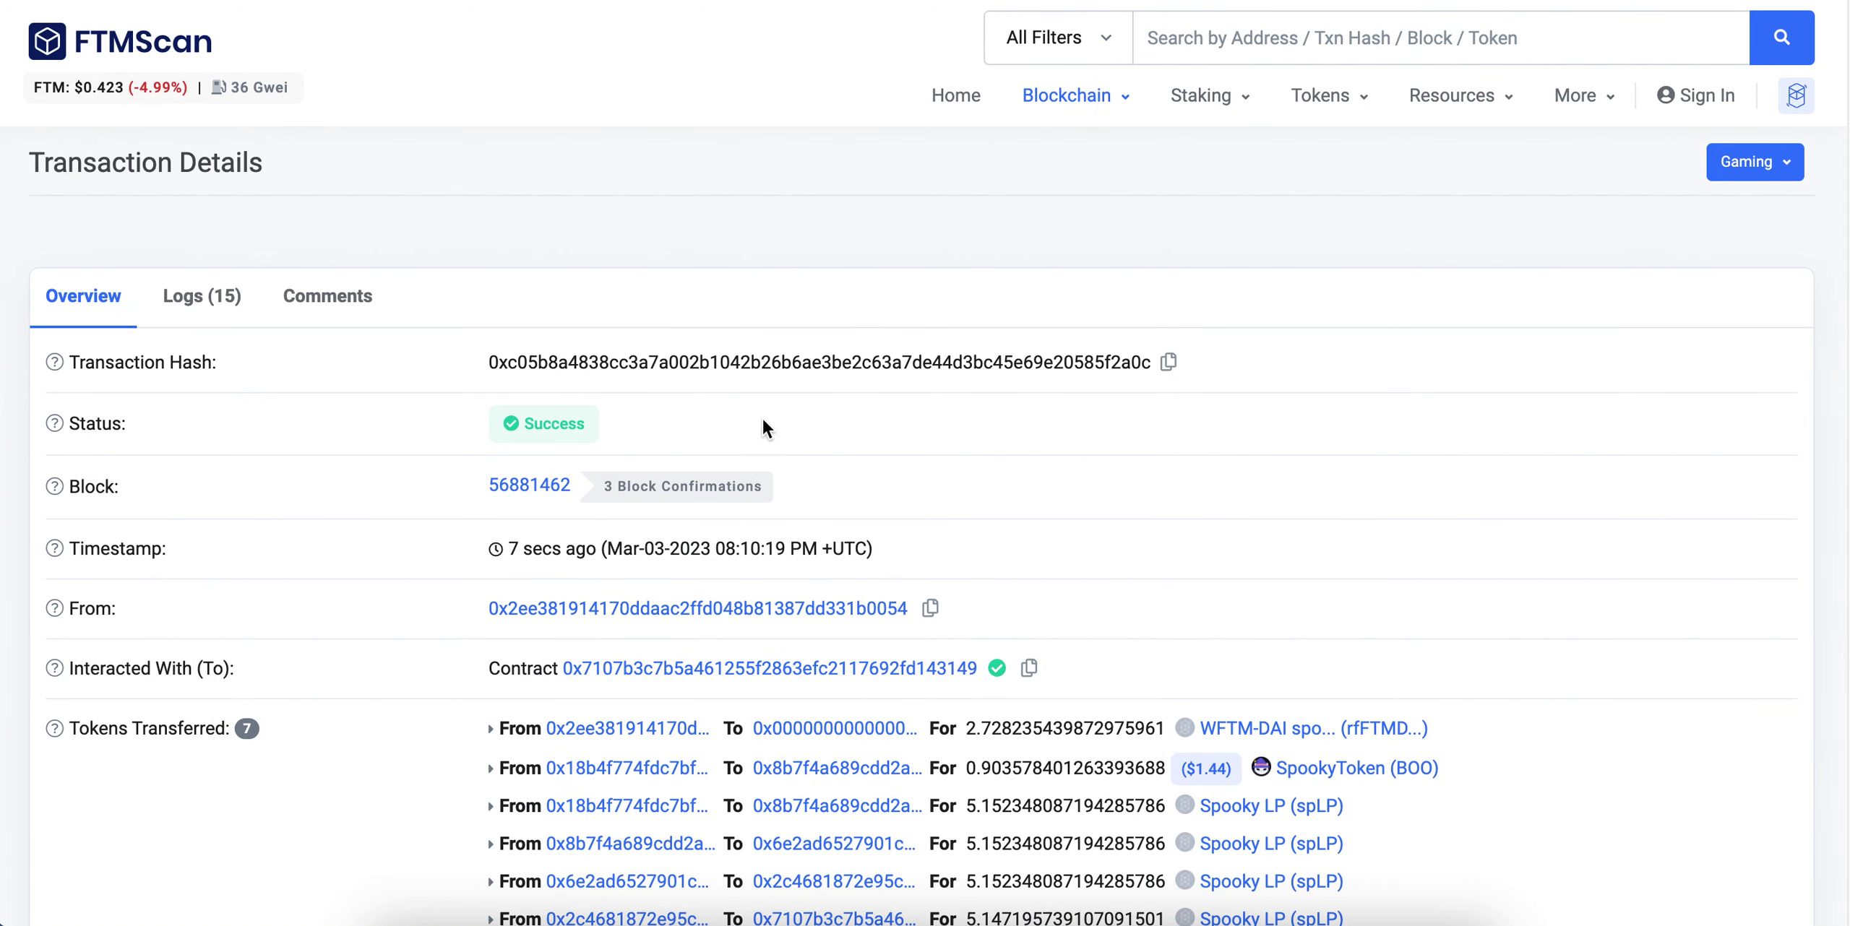
- Verify the wallet's token holdings now list 5.14719574 spLP Spooky LP
scroll(1357, 531, "down", 2)
scroll(1358, 540, "down", 4)
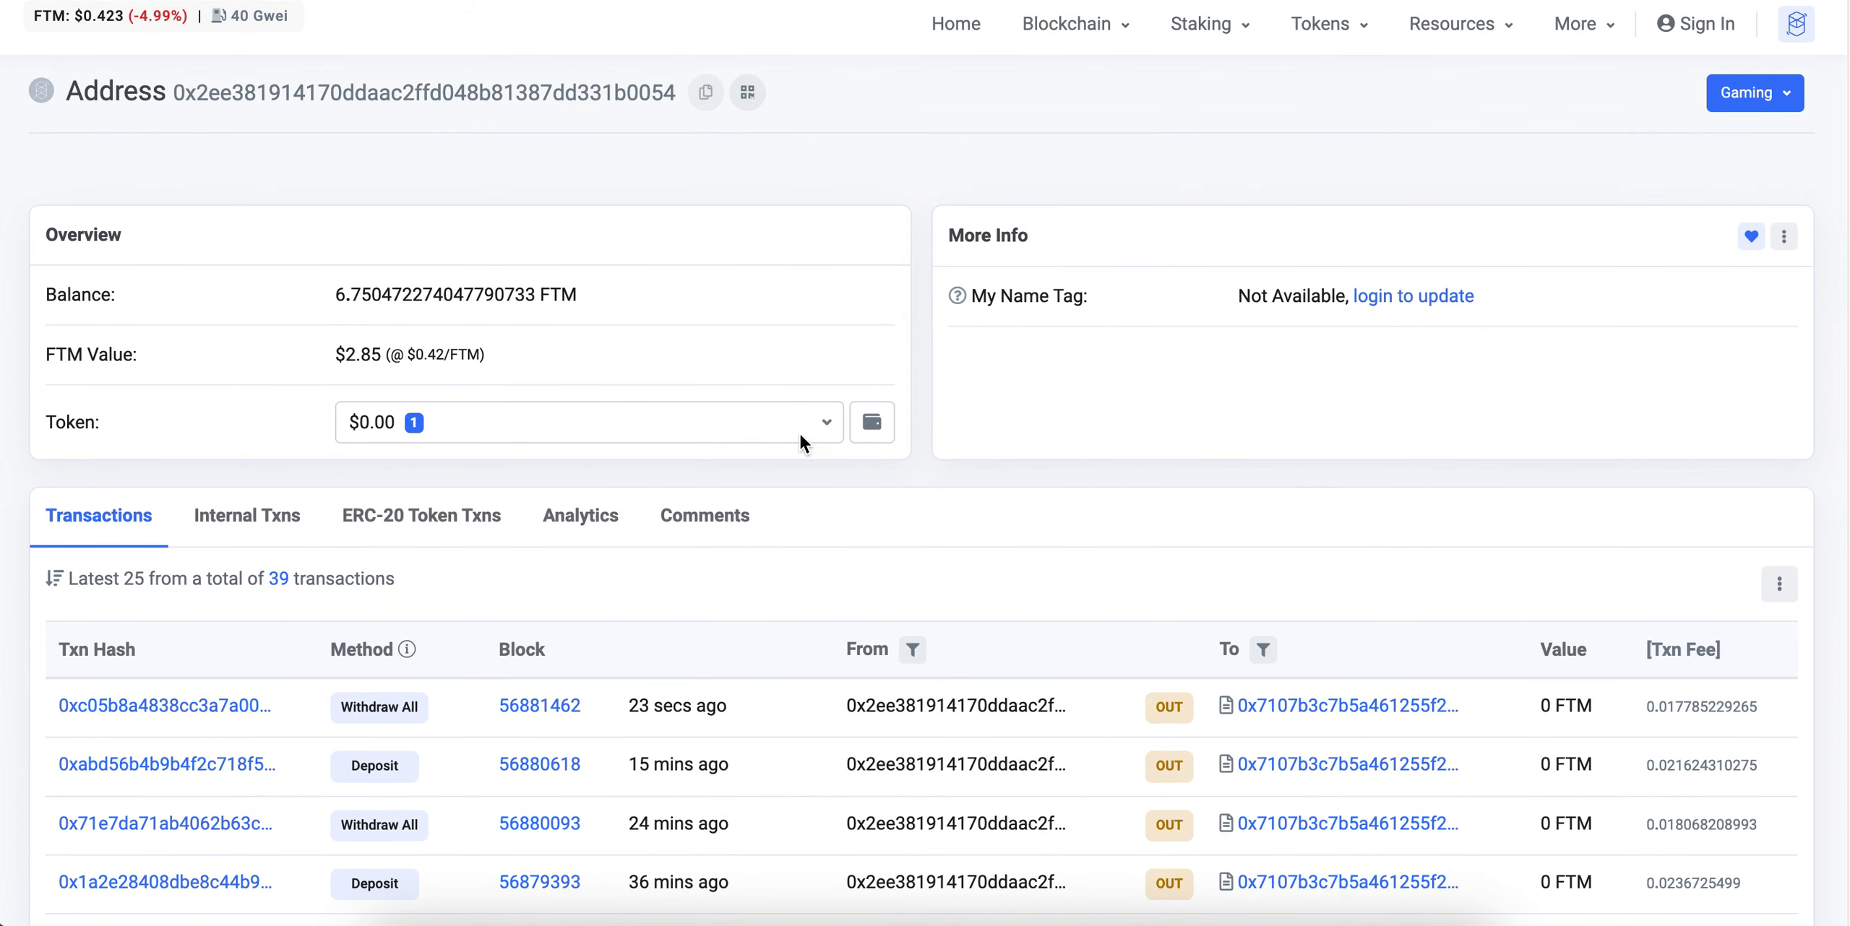
left_click(808, 427)
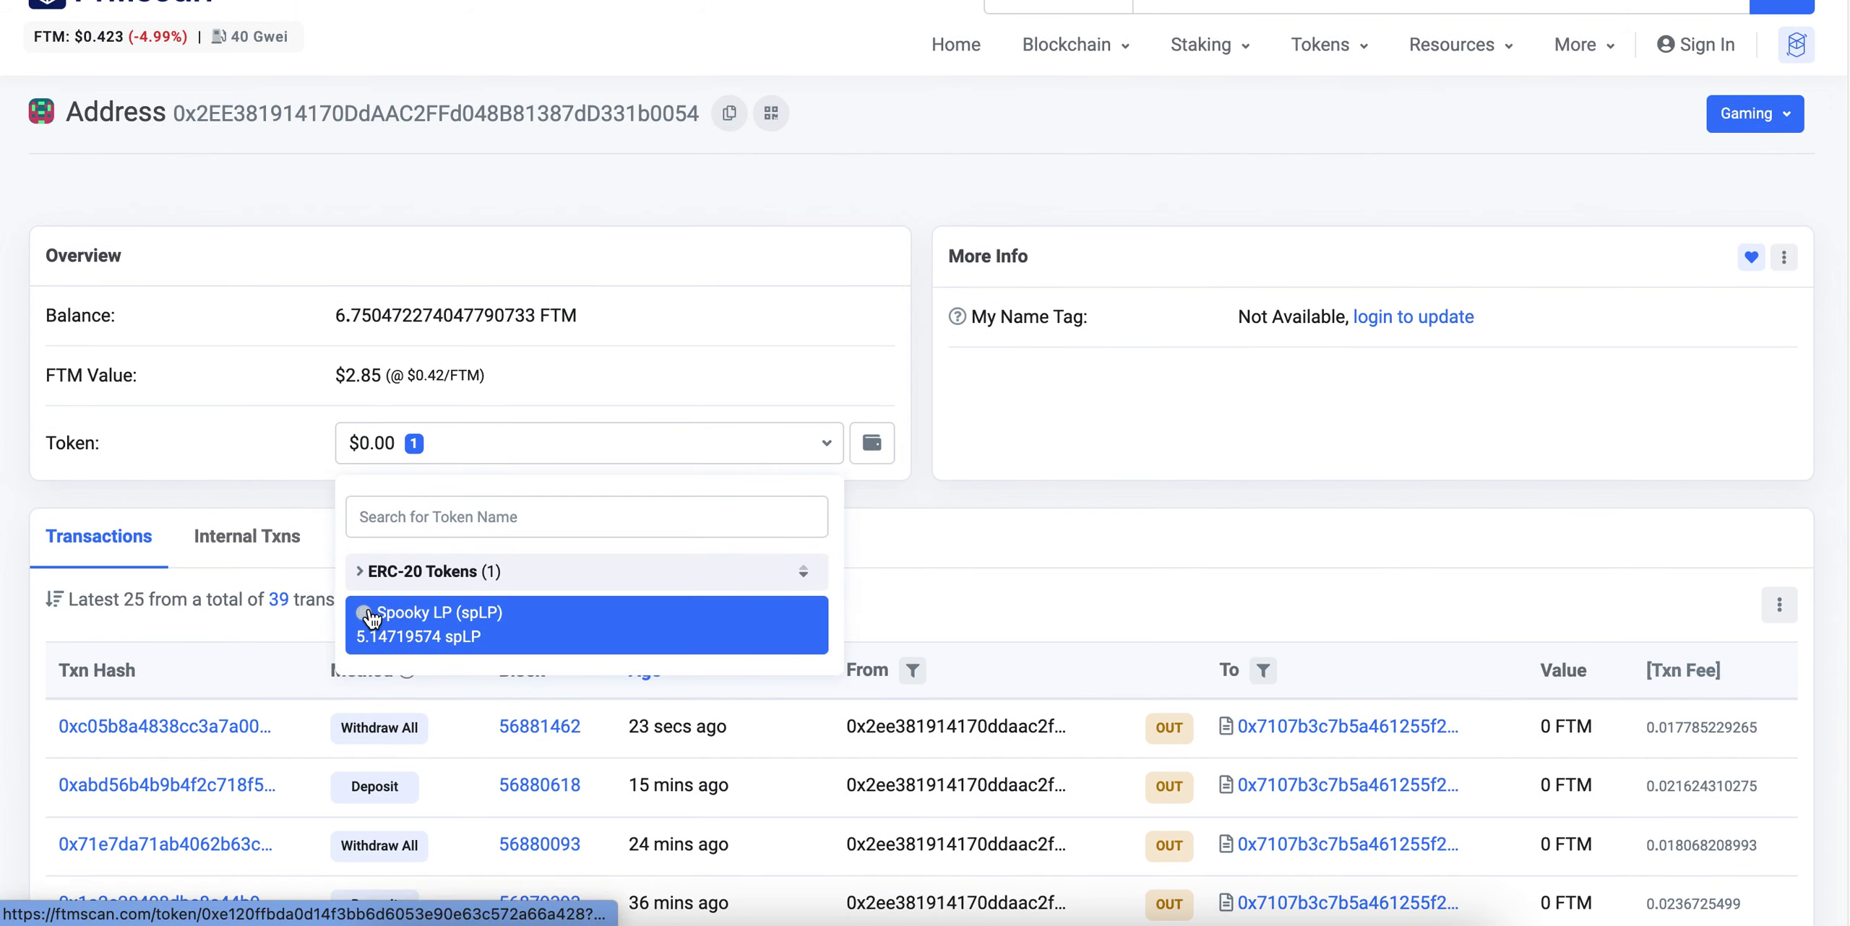
left_click(740, 461)
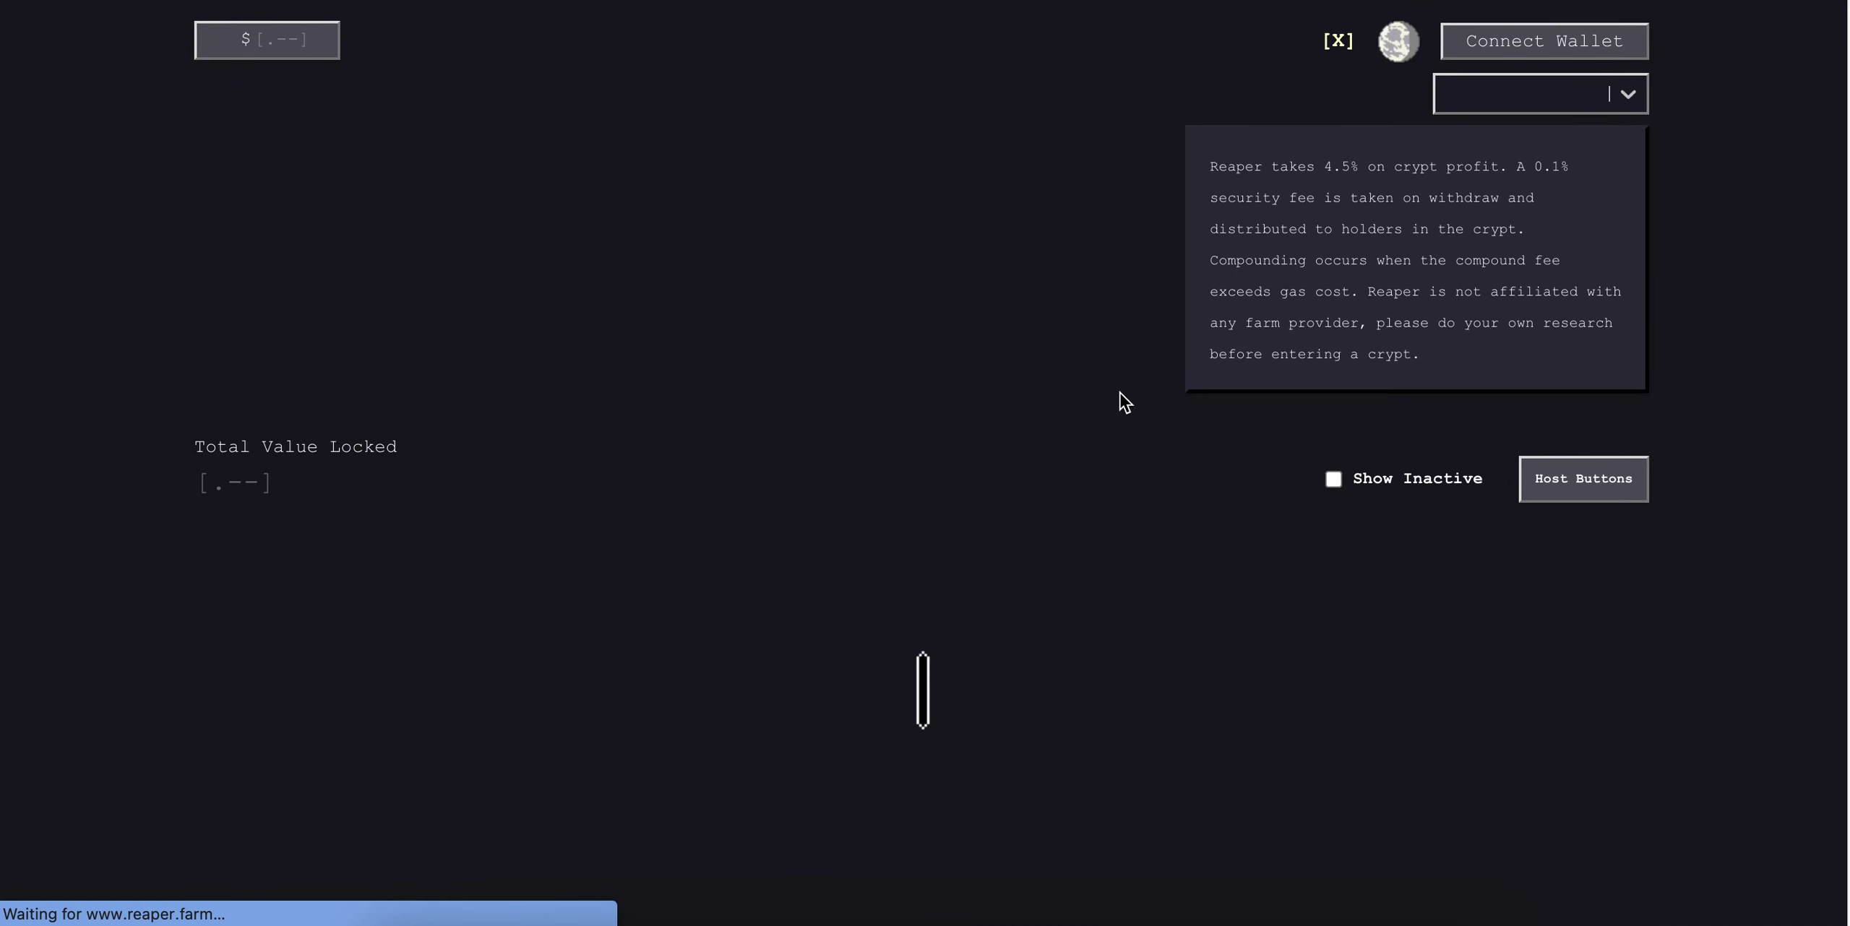
- Check the reloaded FTM-DAI Spooky vault card shows $0.00 LP value and 5.147 LP in the wallet
scroll(1084, 535, "down", 1)
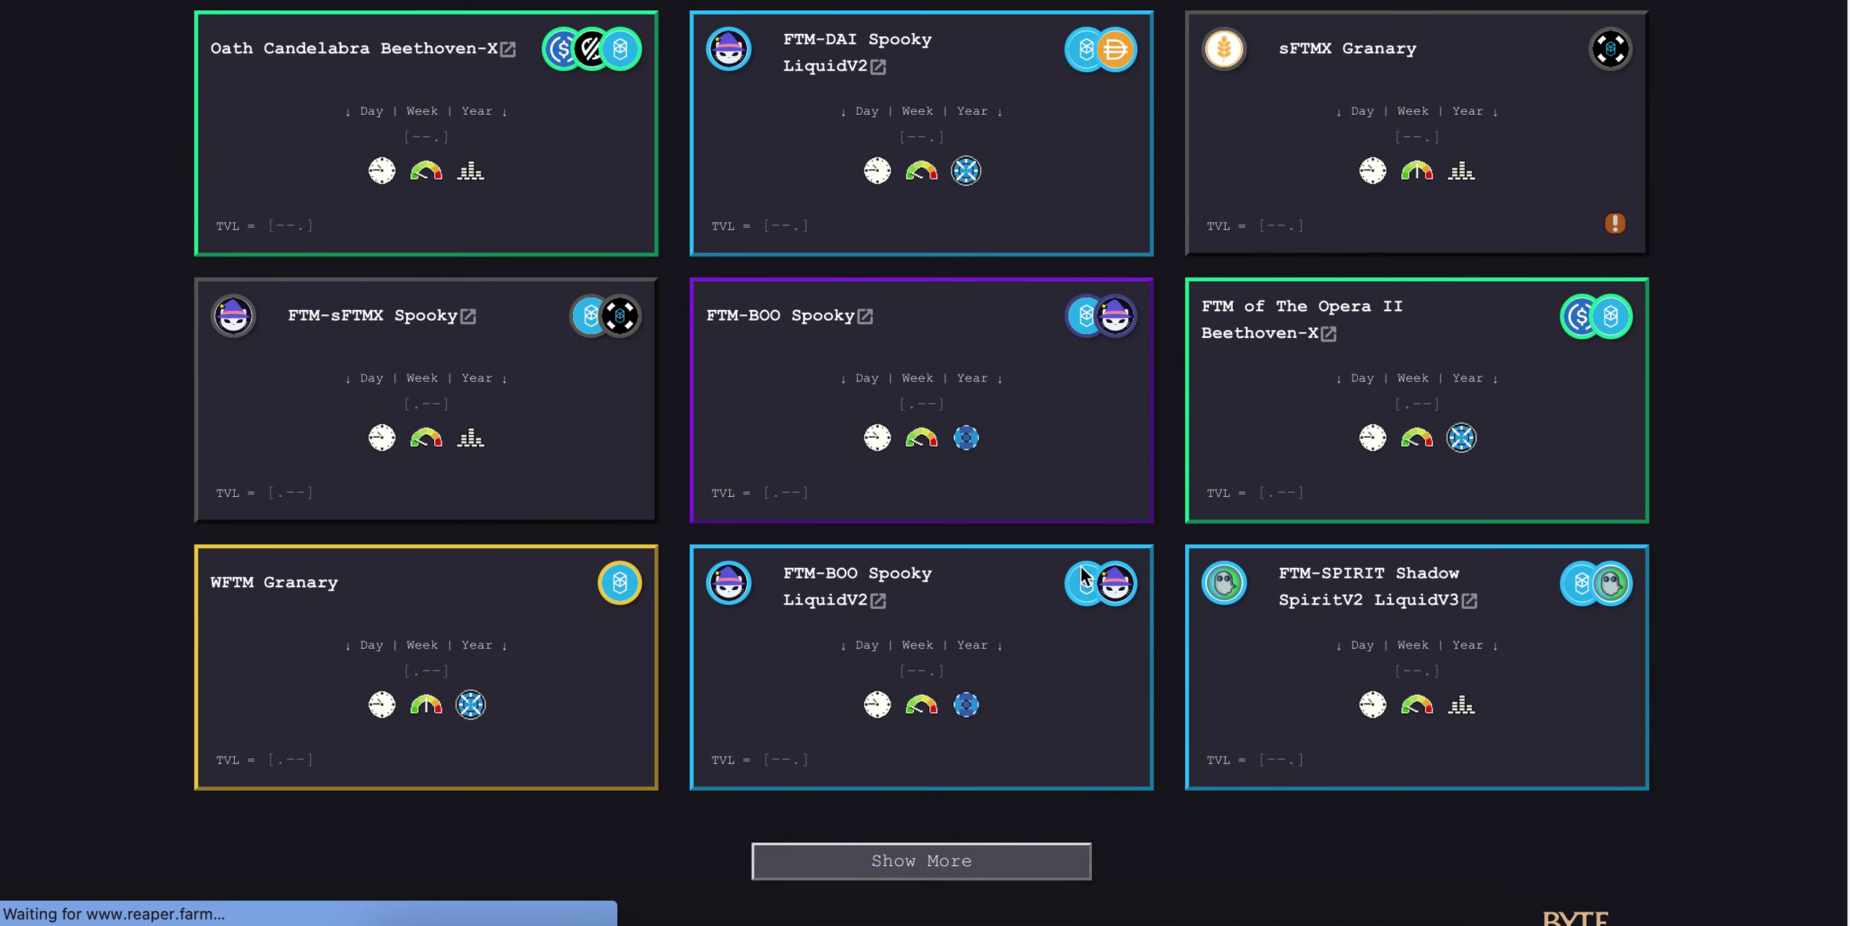
scroll(1167, 379, "up", 1)
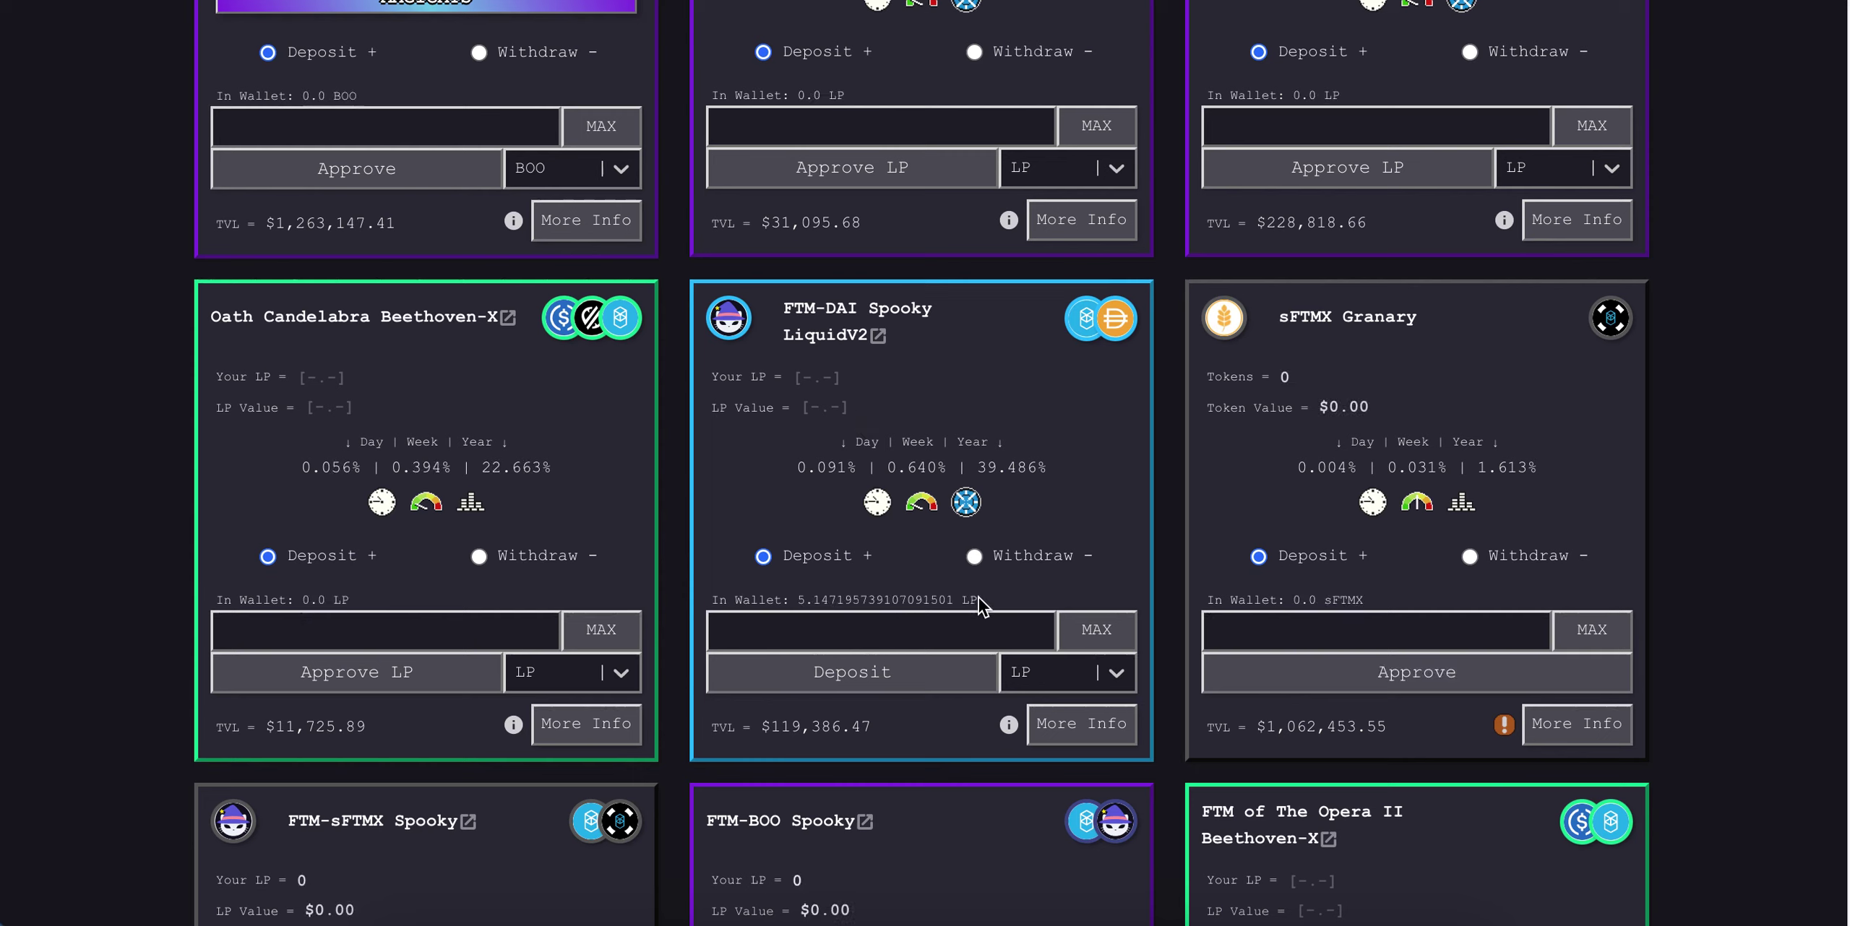
left_click_drag(979, 597, 797, 603)
left_click_drag(798, 407, 863, 409)
left_click(932, 418)
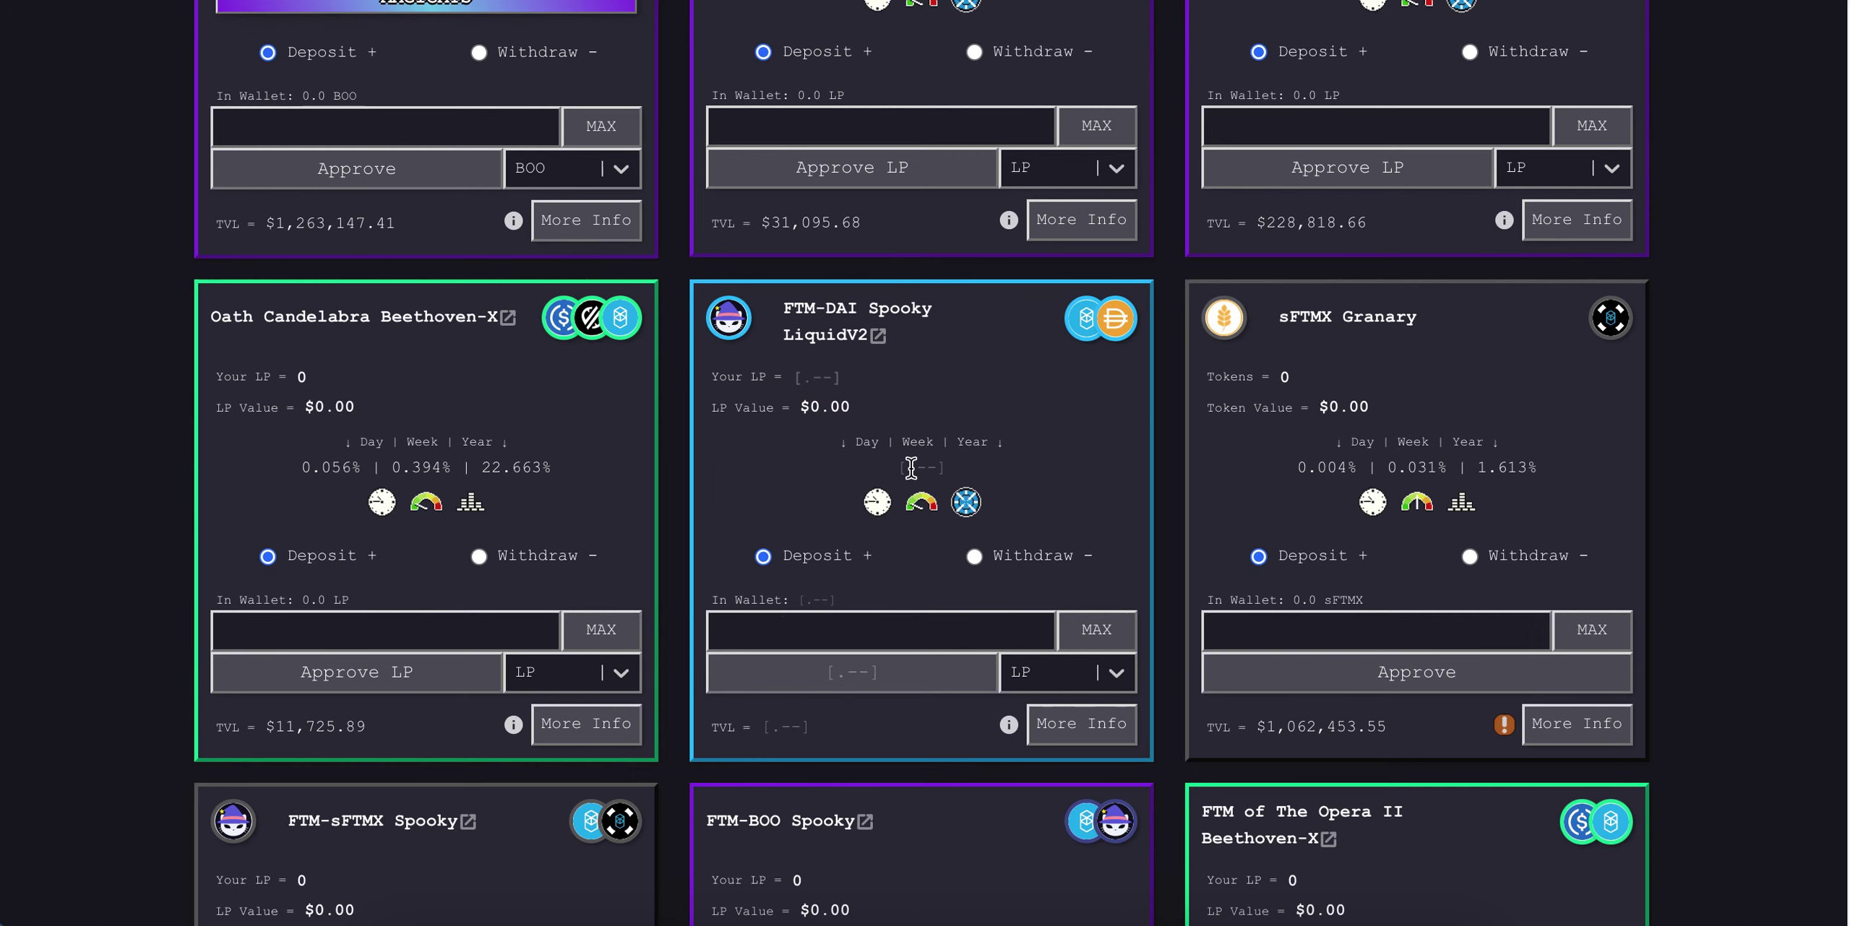
scroll(911, 470, "up", 8)
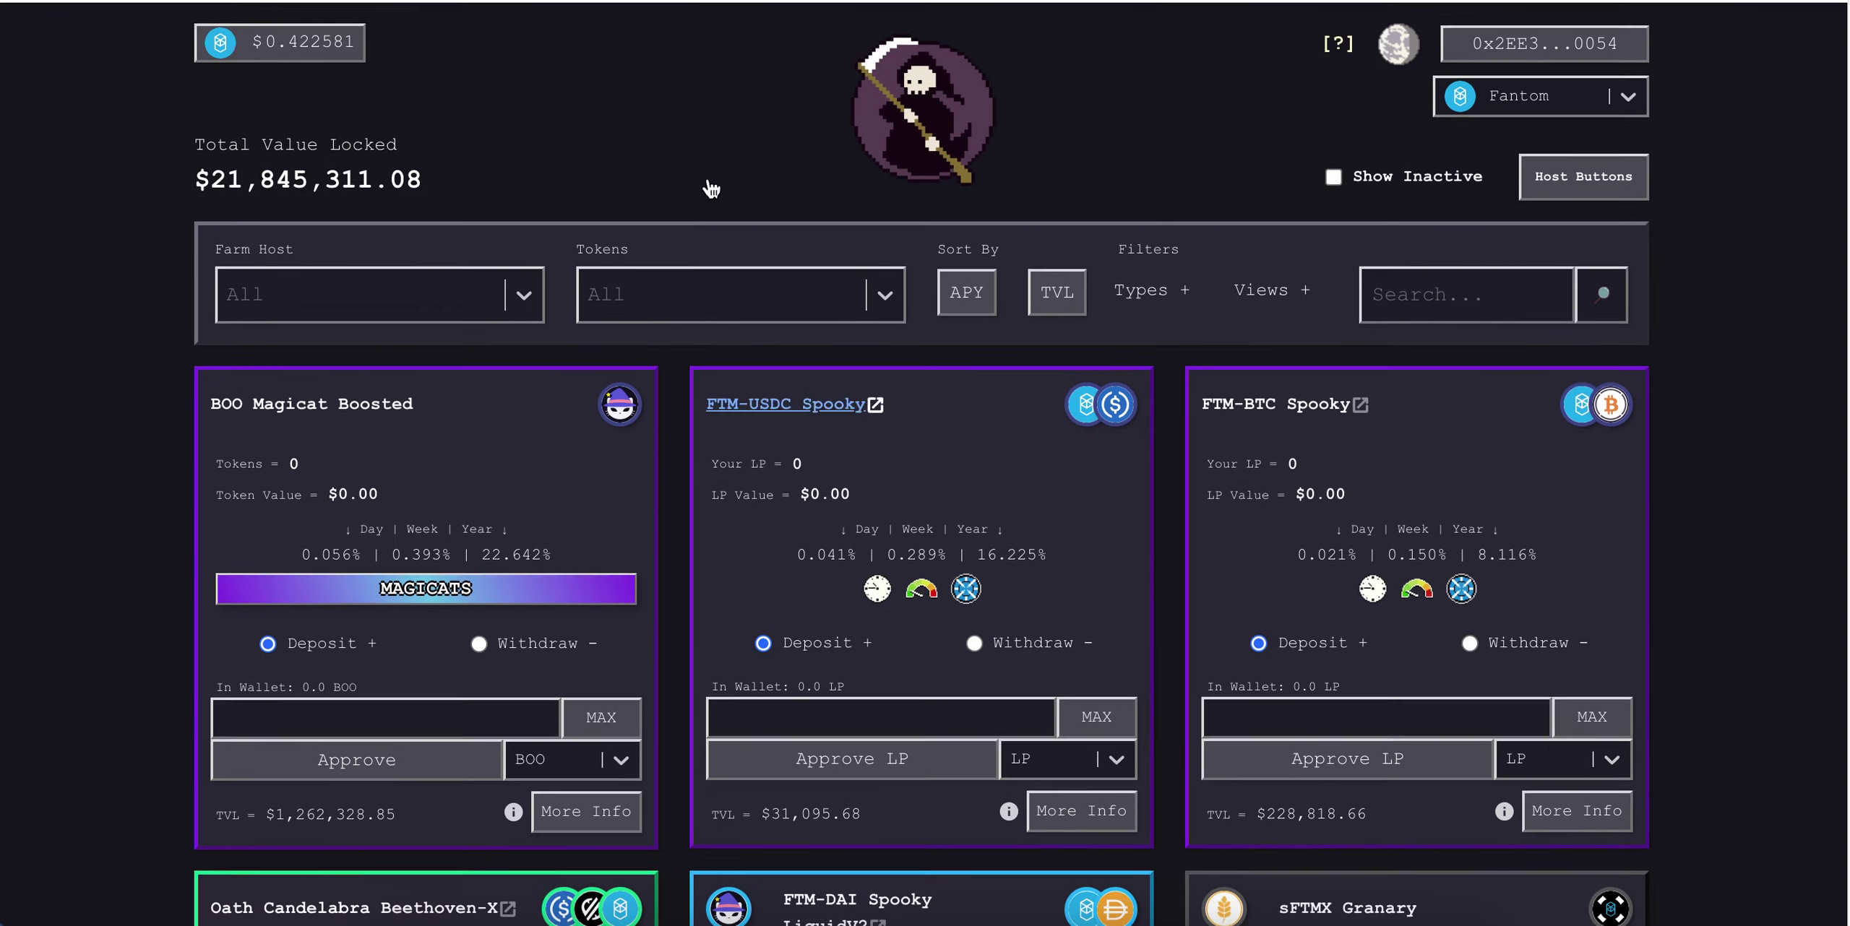